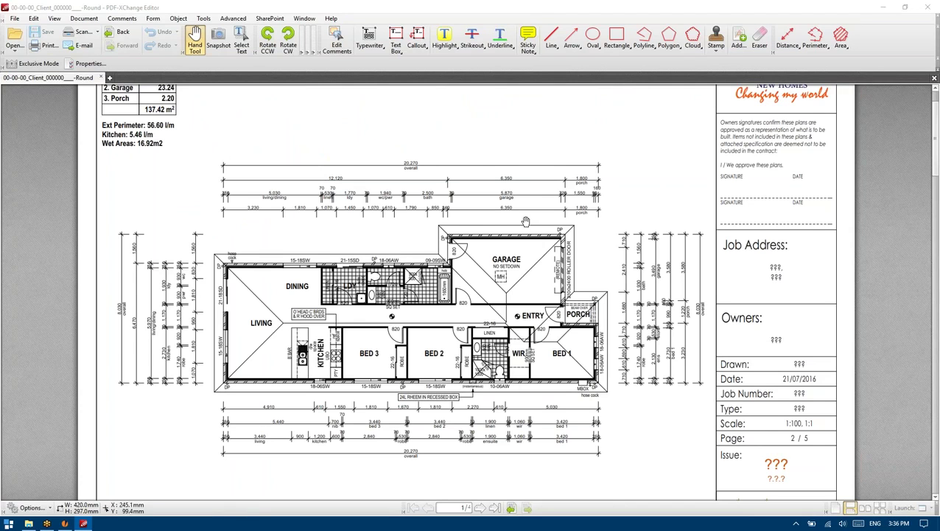
Step: Scroll through the plan PDF's pages and return to the Floor Plan page
{"action": "scroll", "coordinate": [525, 221], "scroll_direction": "up", "scroll_amount": 2}
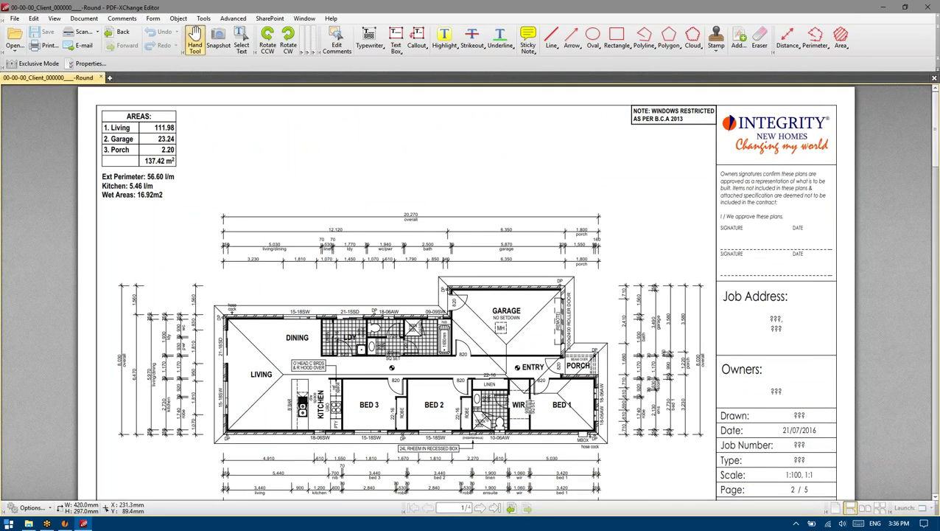
{"action": "scroll", "coordinate": [307, 278], "scroll_direction": "down", "scroll_amount": 1}
{"action": "scroll", "coordinate": [308, 278], "scroll_direction": "down", "scroll_amount": 10}
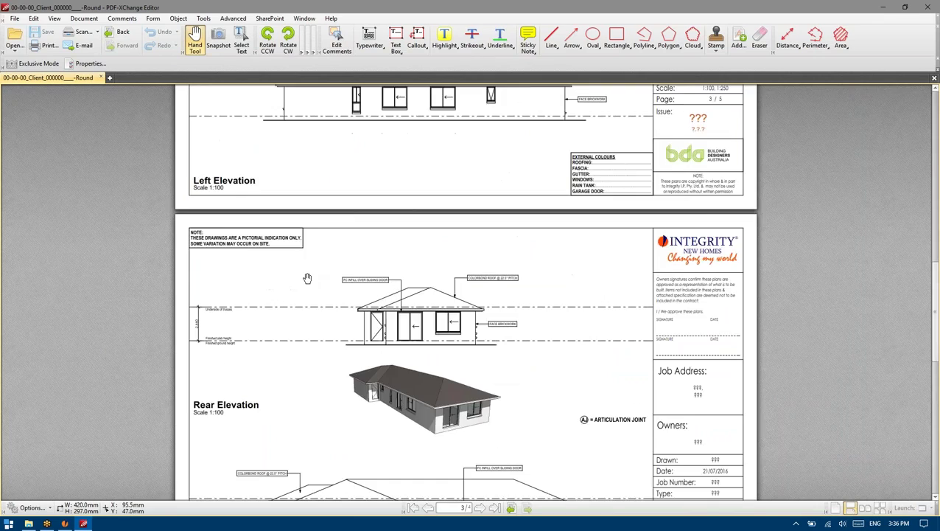
{"action": "scroll", "coordinate": [307, 277], "scroll_direction": "up", "scroll_amount": 15}
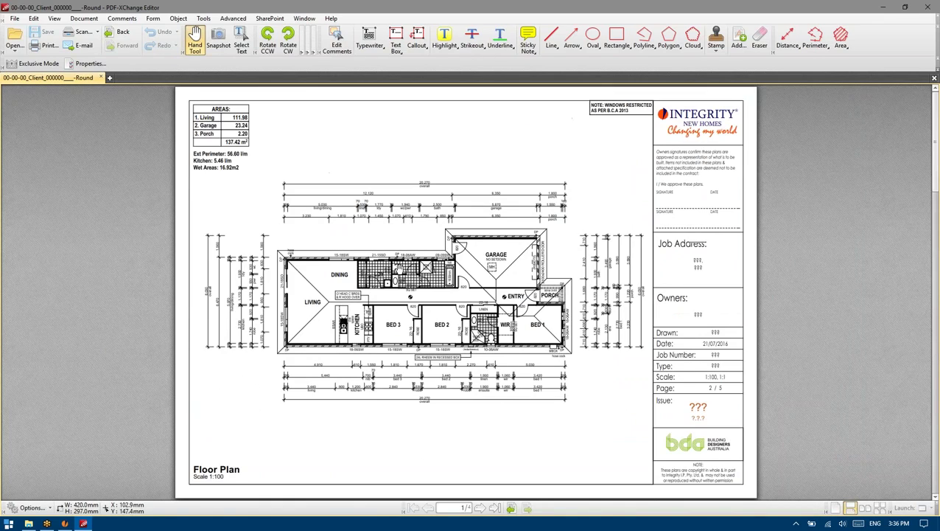
{"action": "scroll", "coordinate": [418, 258], "scroll_direction": "up", "scroll_amount": 3}
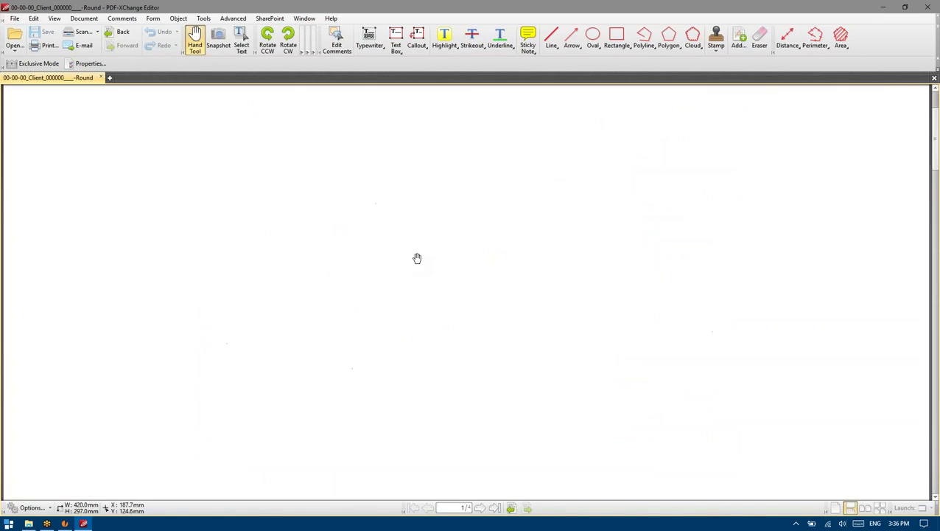
{"action": "scroll", "coordinate": [419, 242], "scroll_direction": "down", "scroll_amount": 3}
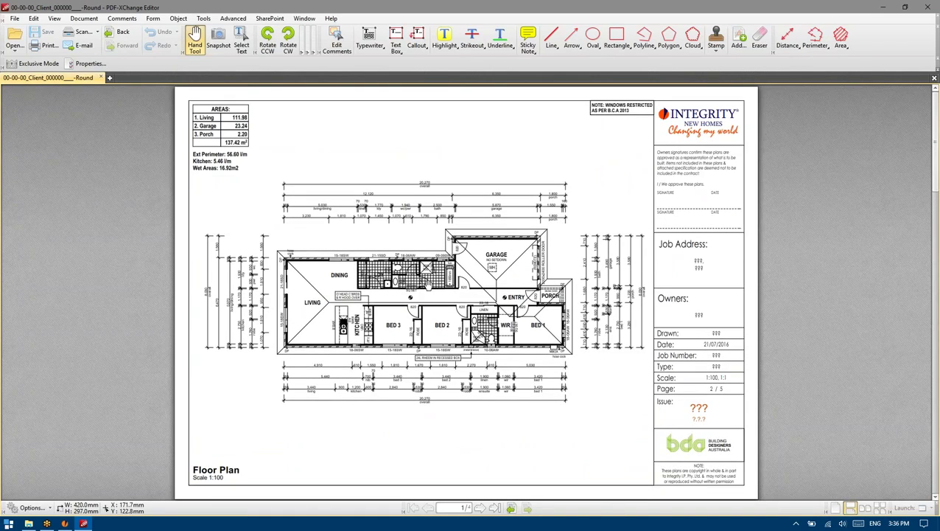
{"action": "scroll", "coordinate": [420, 302], "scroll_direction": "down", "scroll_amount": 5}
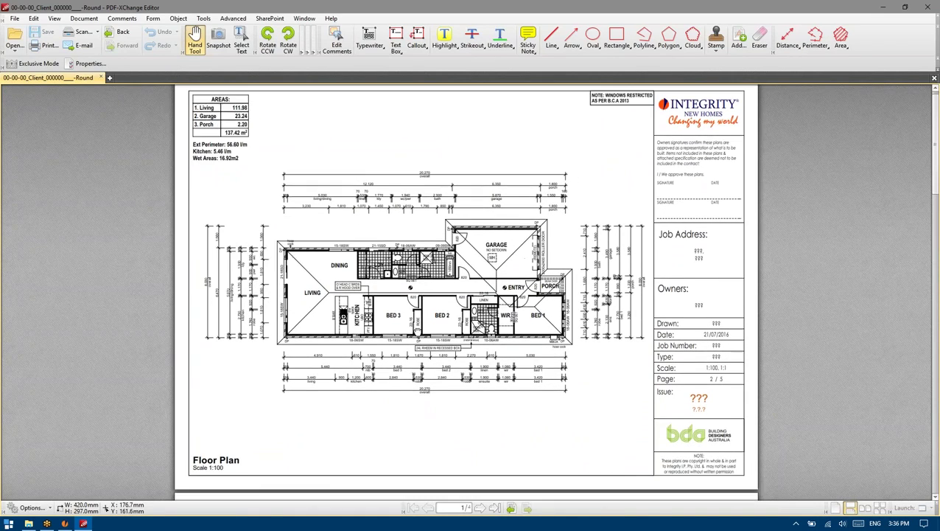
{"action": "scroll", "coordinate": [424, 289], "scroll_direction": "down", "scroll_amount": 1}
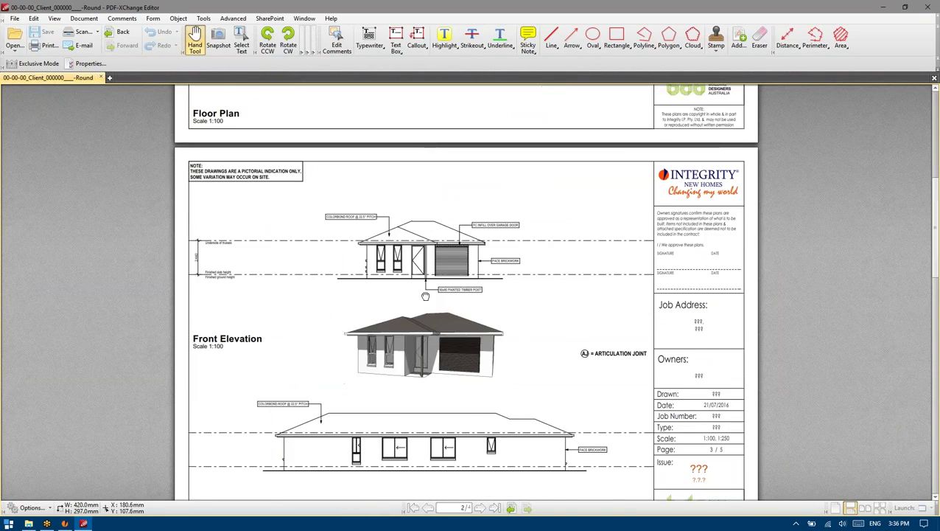
{"action": "scroll", "coordinate": [425, 289], "scroll_direction": "down", "scroll_amount": 12}
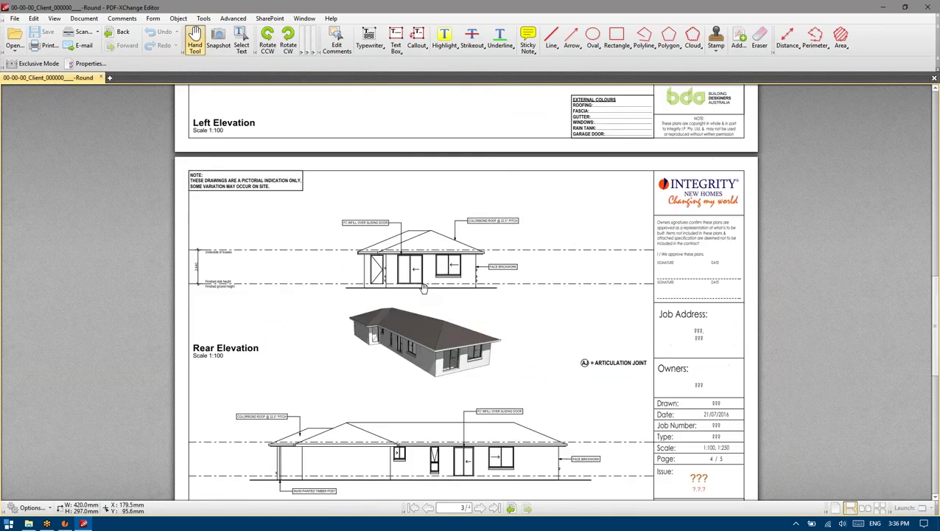
{"action": "scroll", "coordinate": [423, 289], "scroll_direction": "down", "scroll_amount": 3}
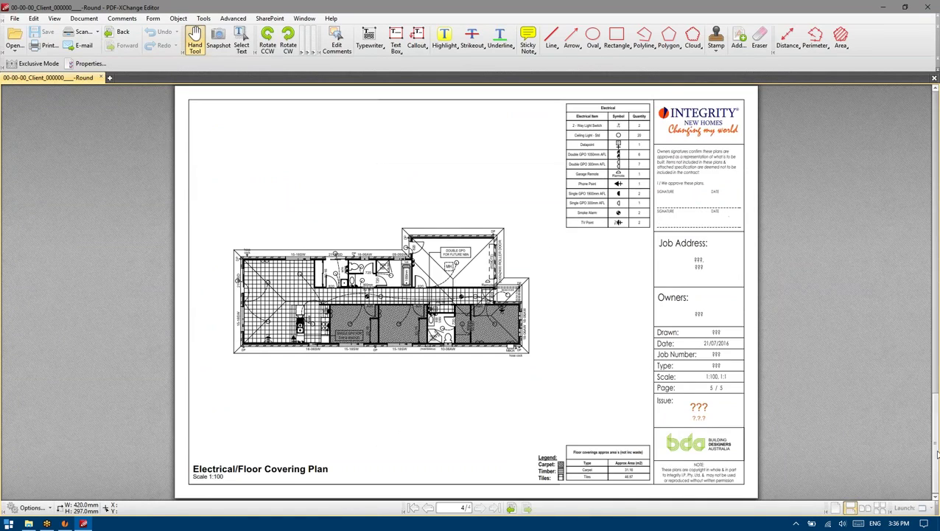
{"action": "scroll", "coordinate": [926, 274], "scroll_direction": "up", "scroll_amount": 2}
{"action": "key", "text": "Home"}
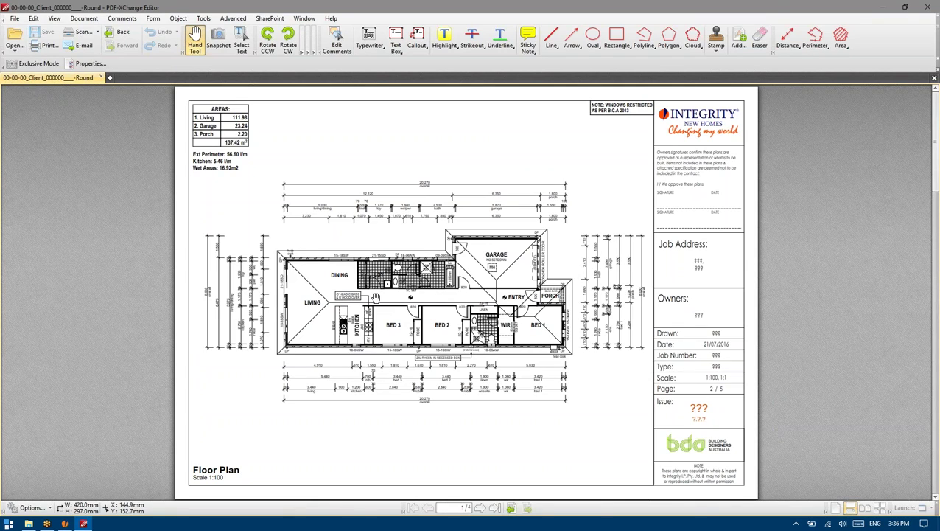
{"action": "left_click_drag", "start_coordinate": [375, 297], "coordinate": [376, 296]}
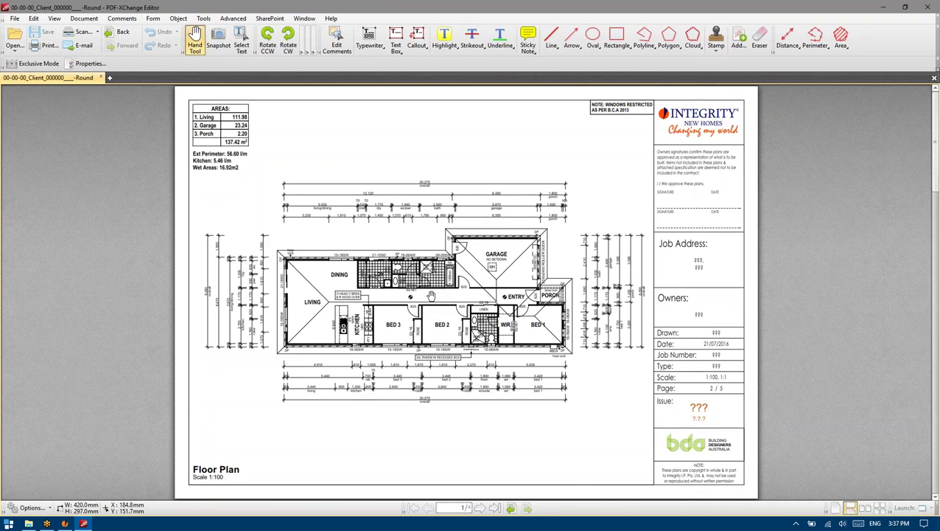
{"action": "scroll", "coordinate": [431, 296], "scroll_direction": "up", "scroll_amount": 2}
{"action": "scroll", "coordinate": [424, 295], "scroll_direction": "up", "scroll_amount": 1}
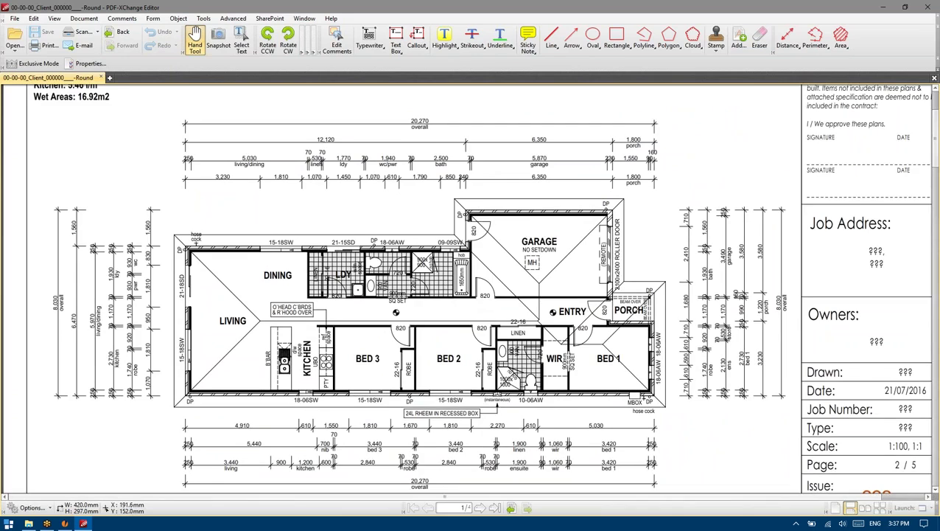
{"action": "scroll", "coordinate": [445, 311], "scroll_direction": "down", "scroll_amount": 1}
{"action": "scroll", "coordinate": [442, 311], "scroll_direction": "down", "scroll_amount": 1}
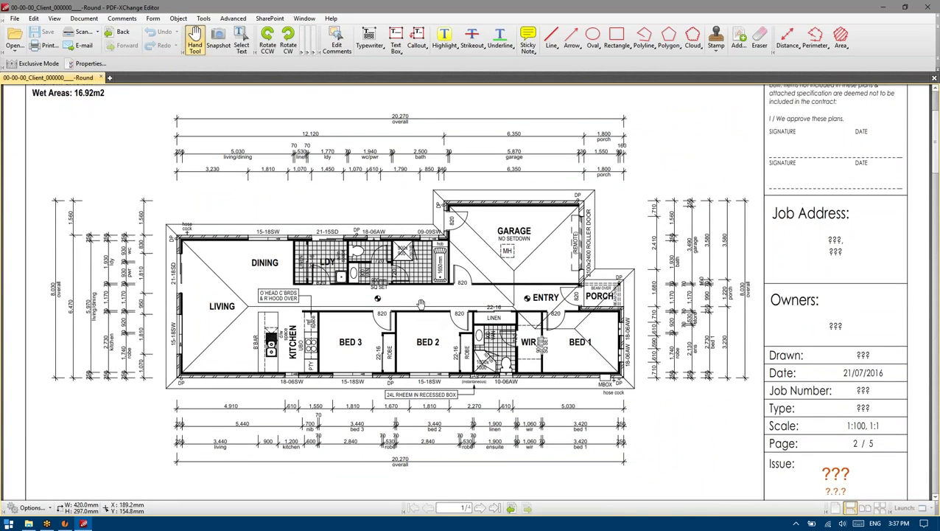
{"action": "scroll", "coordinate": [420, 304], "scroll_direction": "up", "scroll_amount": 1}
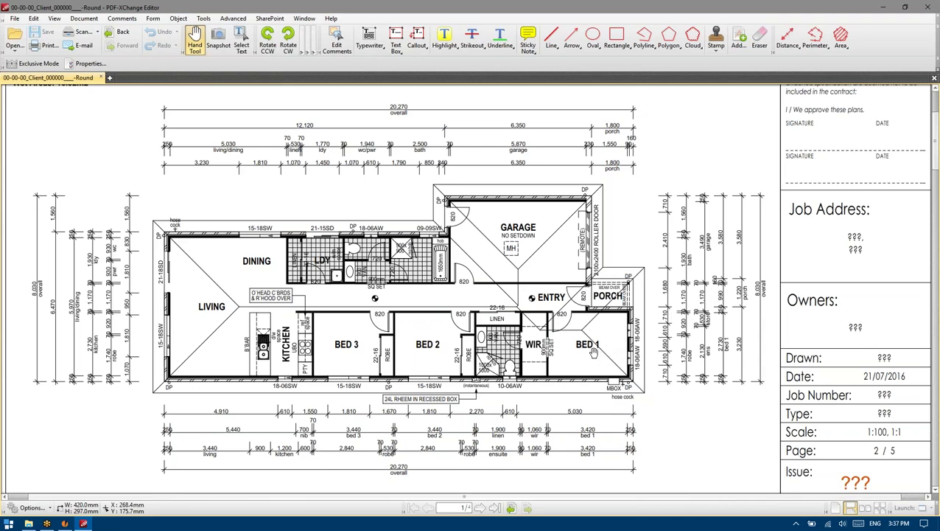
{"action": "scroll", "coordinate": [593, 352], "scroll_direction": "down", "scroll_amount": 2}
{"action": "scroll", "coordinate": [586, 351], "scroll_direction": "up", "scroll_amount": 1}
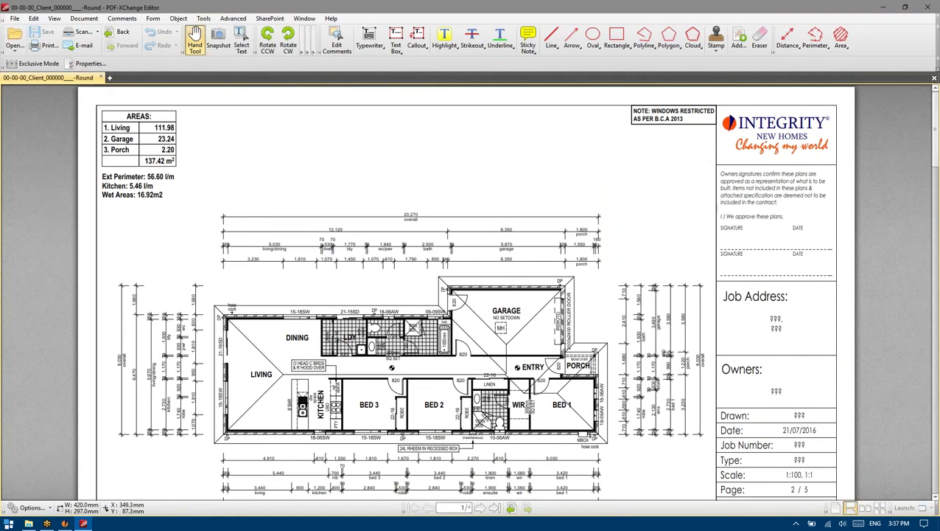
{"action": "scroll", "coordinate": [438, 273], "scroll_direction": "down", "scroll_amount": 3}
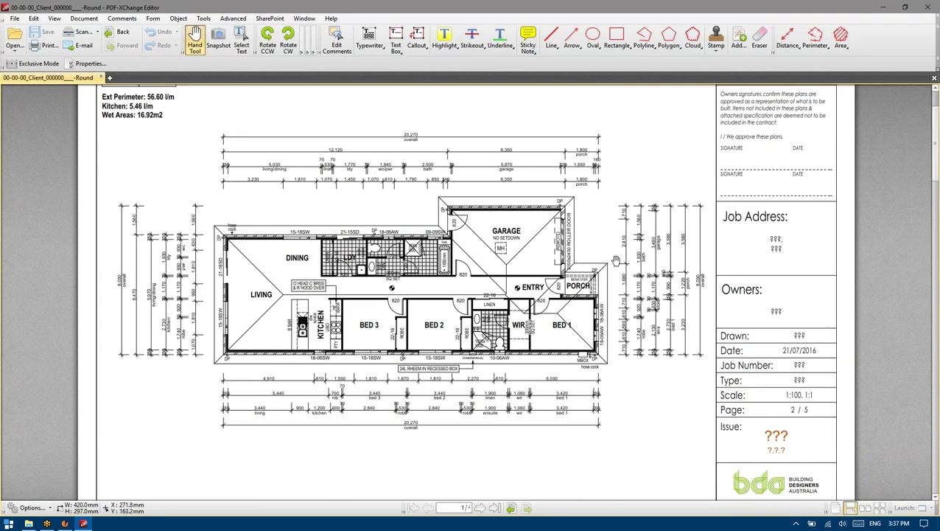
Step: Open the Jobs list of the Integrity New Homes database and start filtering it
{"action": "left_click", "coordinate": [884, 9]}
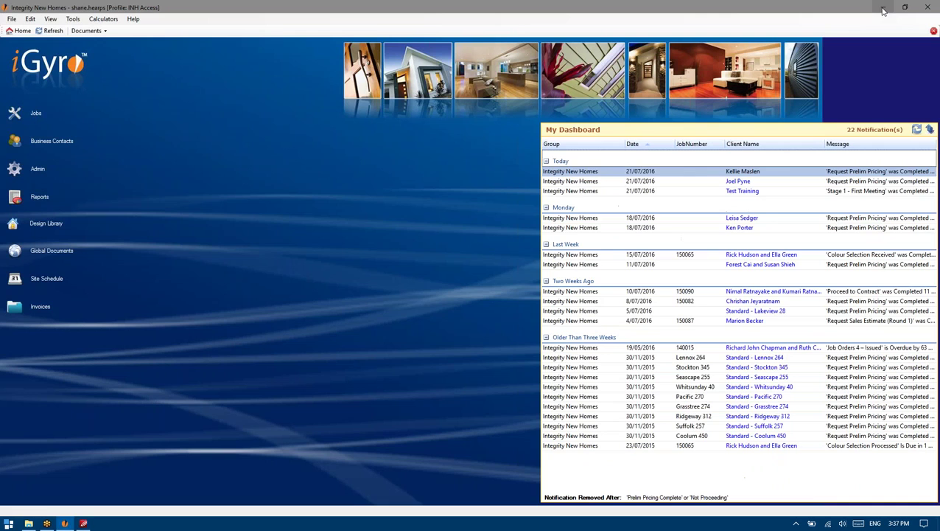
{"action": "left_click", "coordinate": [65, 117]}
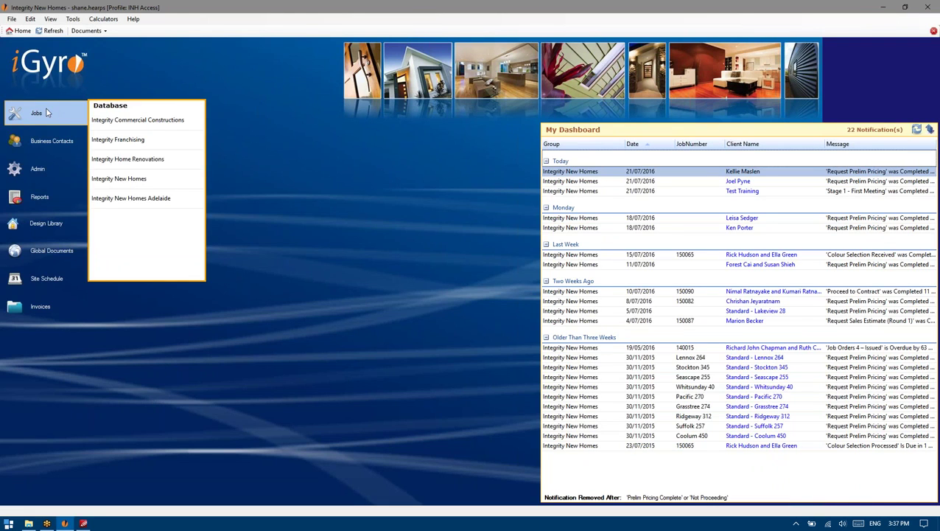
{"action": "left_click", "coordinate": [134, 180]}
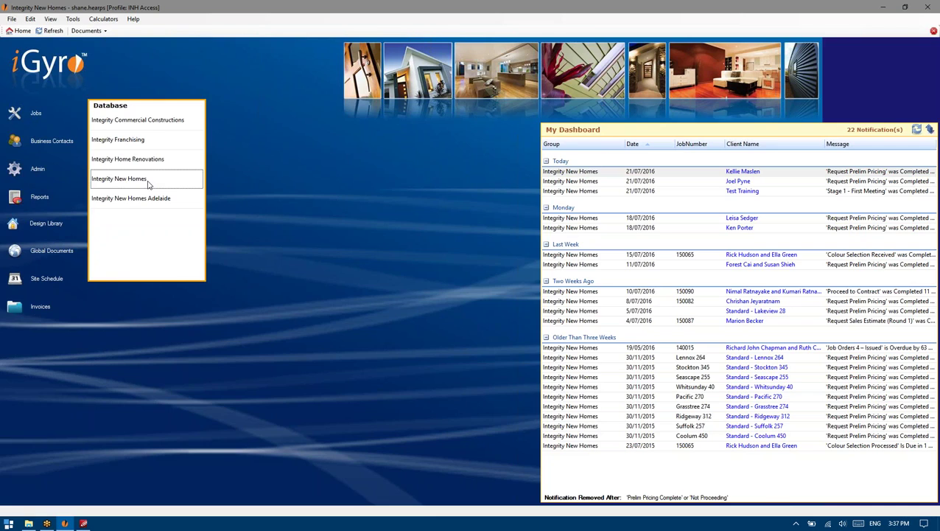
{"action": "left_click", "coordinate": [147, 183]}
{"action": "left_click", "coordinate": [55, 46]}
Step: Find the Test Training job with filter 'test tr' and remove its Sales Consultant contact, saving
{"action": "type", "text": "test"}
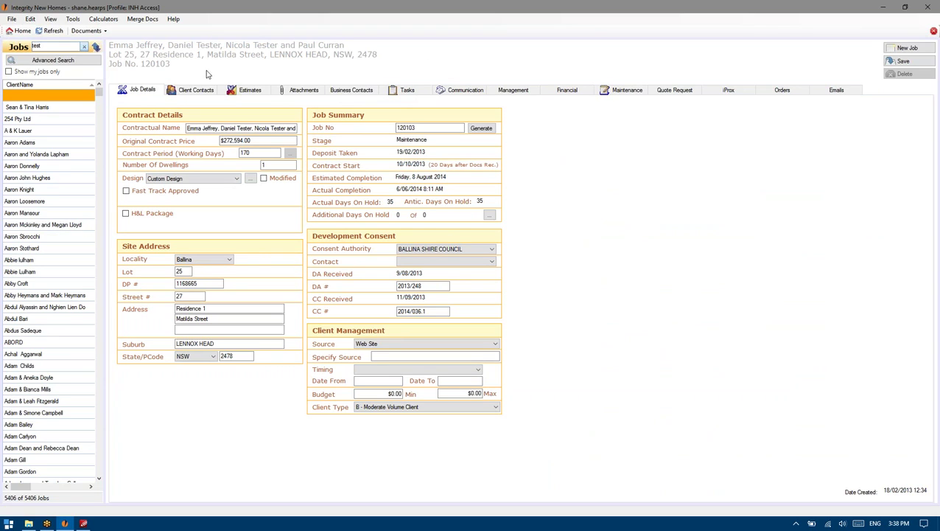
{"action": "type", "text": "tr"}
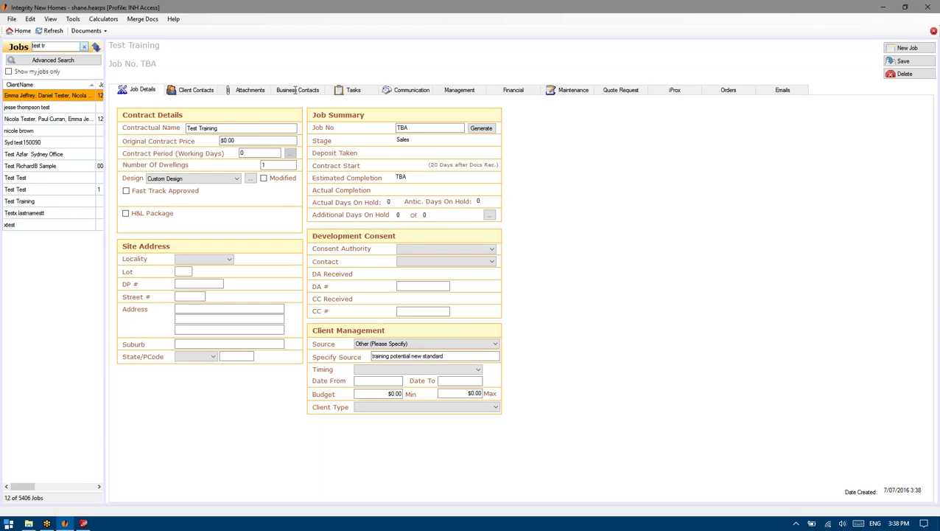
{"action": "left_click", "coordinate": [296, 89]}
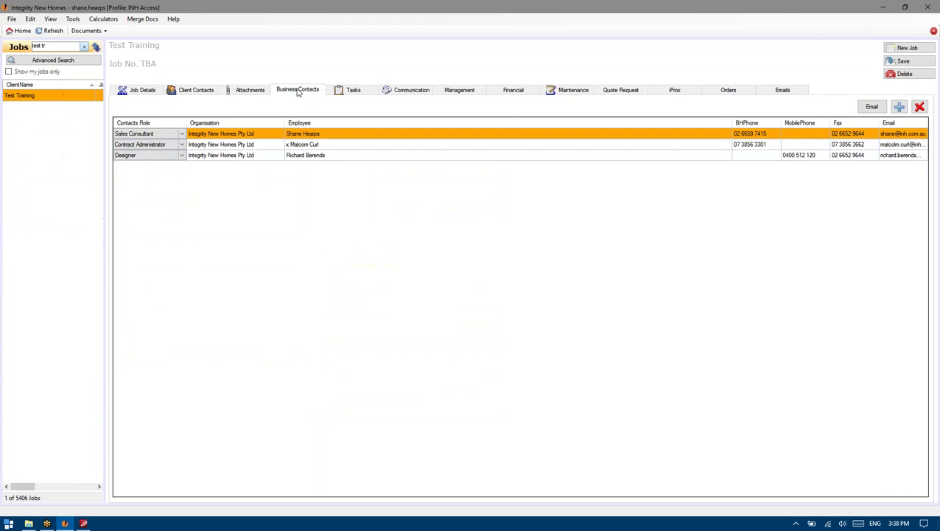
{"action": "left_click", "coordinate": [919, 108]}
{"action": "left_click", "coordinate": [927, 61]}
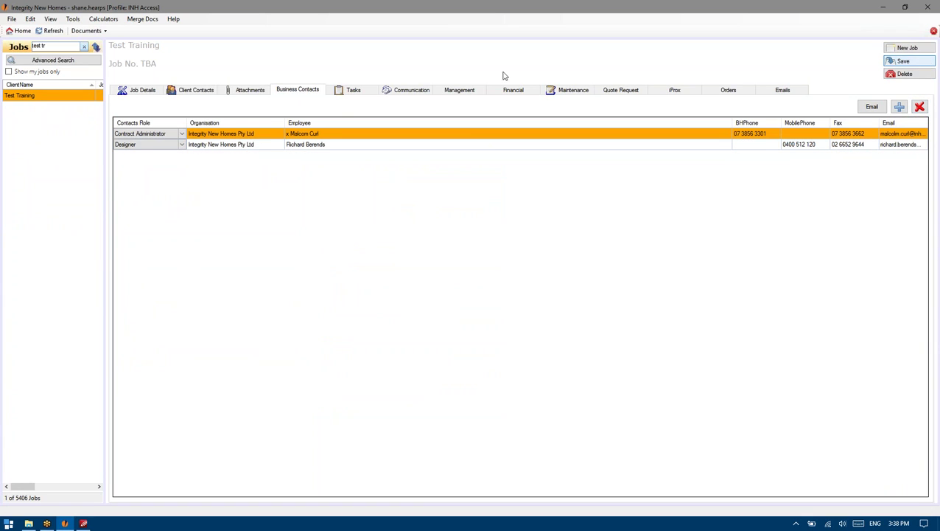
Step: Show the job's attached files in the Drawings folder, listing 173m2_Hip-Gable.pdf
{"action": "left_click", "coordinate": [352, 88]}
{"action": "left_click", "coordinate": [159, 91]}
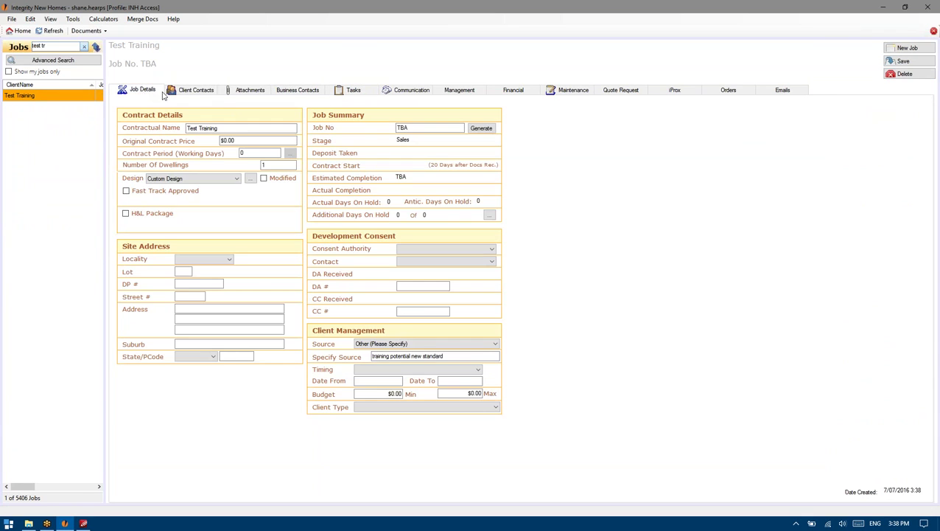
{"action": "left_click", "coordinate": [232, 94]}
{"action": "left_click", "coordinate": [163, 156]}
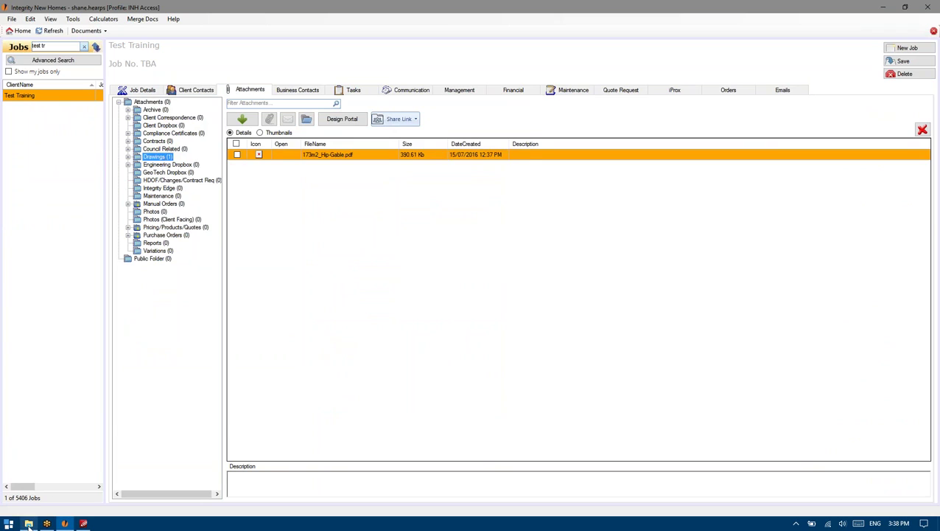
Step: Attach the plan PDF from scandocs to Drawings, save, and close the Download Manager
{"action": "left_click", "coordinate": [28, 523]}
{"action": "left_click_drag", "start_coordinate": [129, 217], "coordinate": [582, 250]}
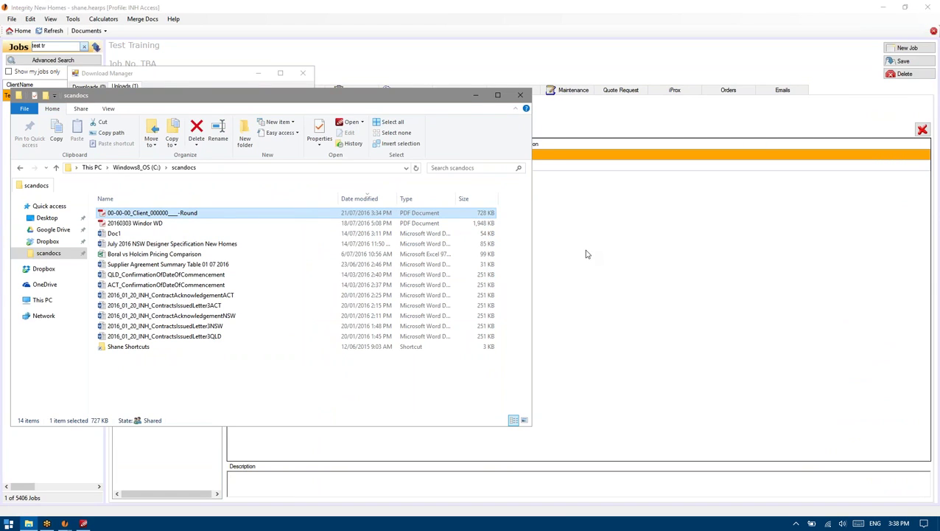
{"action": "left_click", "coordinate": [286, 6]}
{"action": "left_click", "coordinate": [906, 64]}
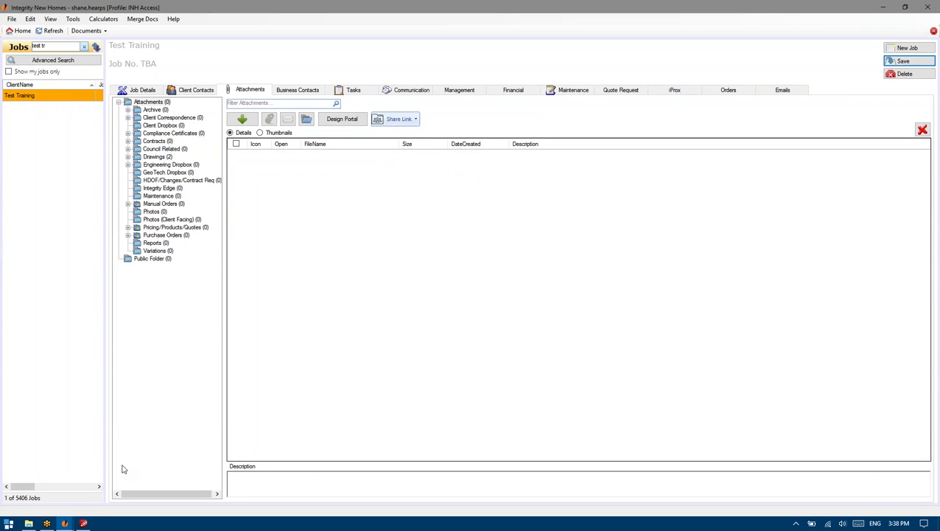
{"action": "left_click", "coordinate": [65, 523]}
{"action": "left_click", "coordinate": [196, 450]}
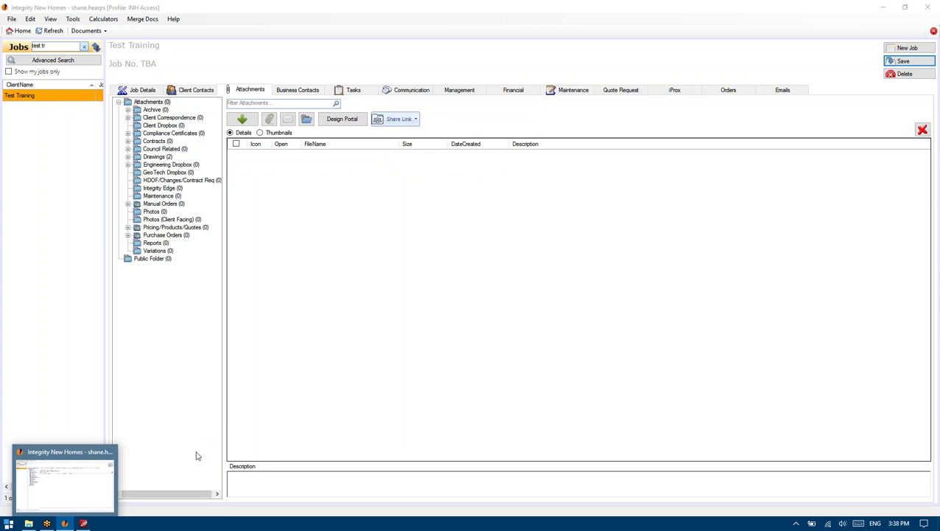
Step: Open the job's iProx estimate and reopen the Select Pricing Model dialog after cancelling it once
{"action": "left_click", "coordinate": [675, 91]}
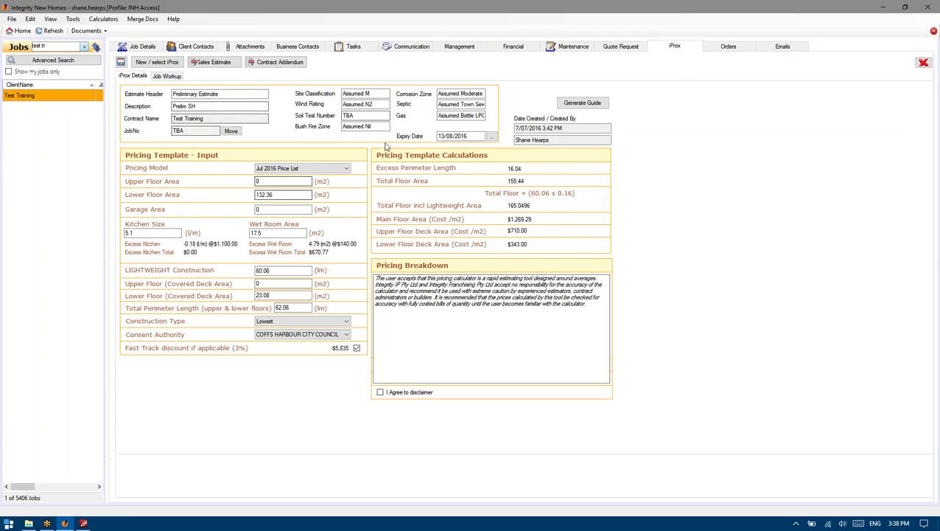
{"action": "left_click", "coordinate": [158, 63]}
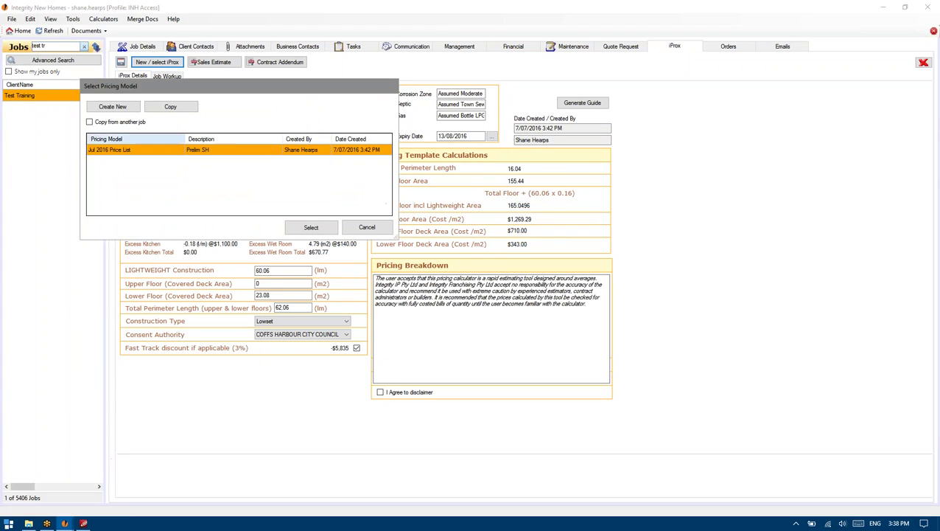
{"action": "left_click", "coordinate": [367, 227]}
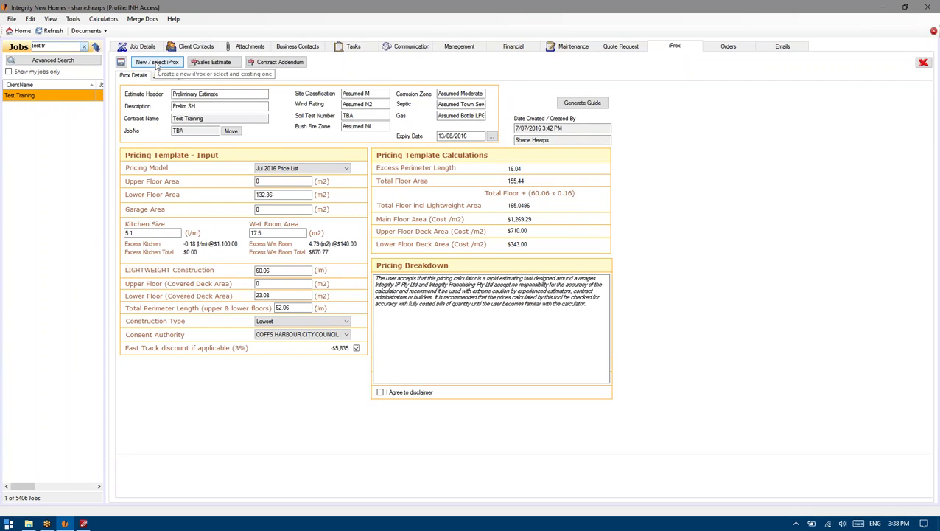
{"action": "left_click", "coordinate": [156, 64]}
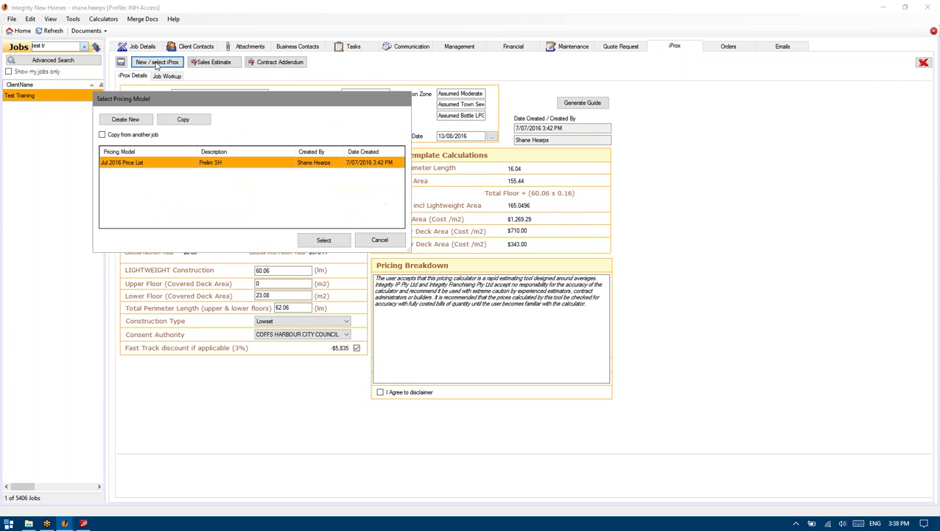
Step: Copy the Avalon 191 (Base Price) estimate from another job found by searching 'standa'
{"action": "left_click", "coordinate": [102, 135]}
{"action": "left_click", "coordinate": [179, 134]}
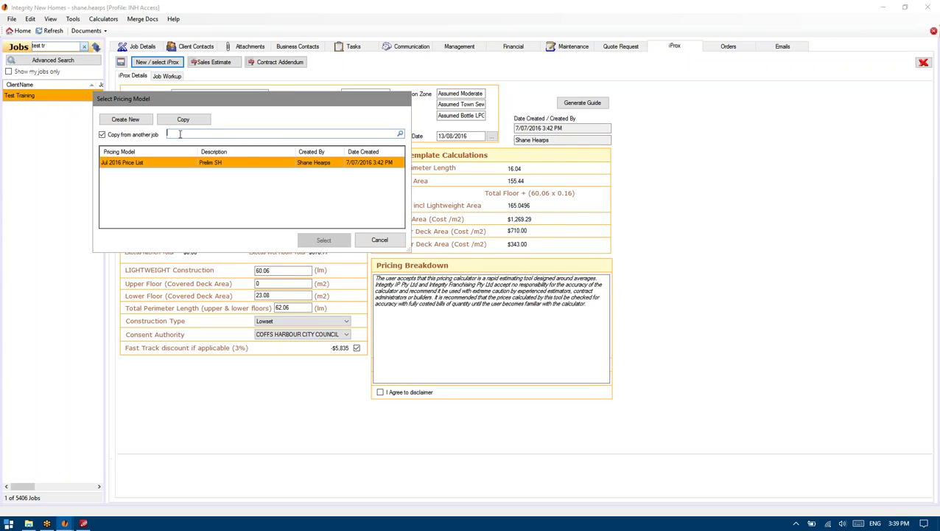
{"action": "type", "text": "stand"}
{"action": "key", "text": "BackSpace"}
{"action": "type", "text": "nda"}
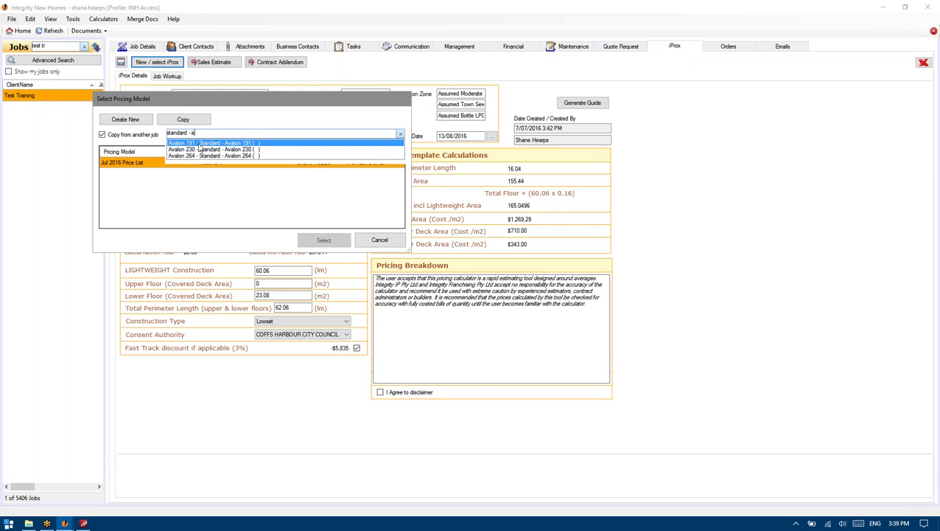
{"action": "left_click", "coordinate": [199, 145]}
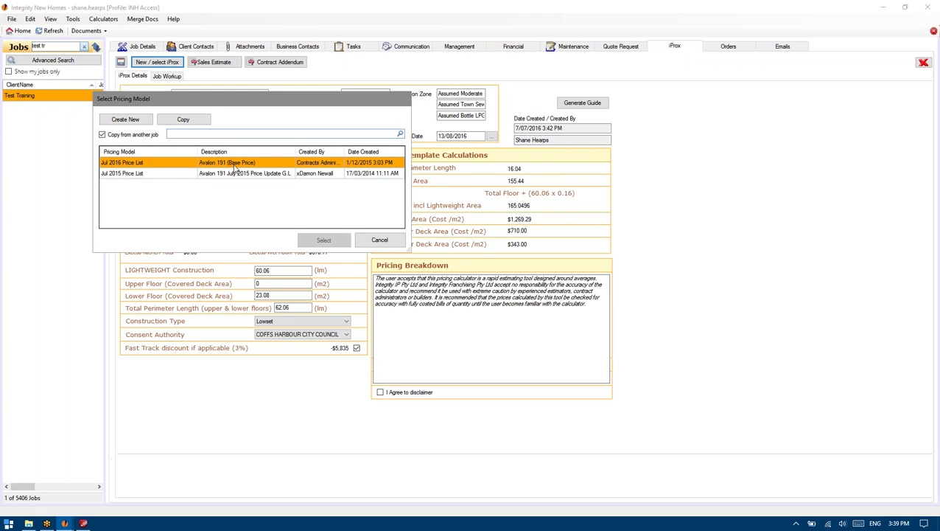
{"action": "left_click", "coordinate": [182, 124]}
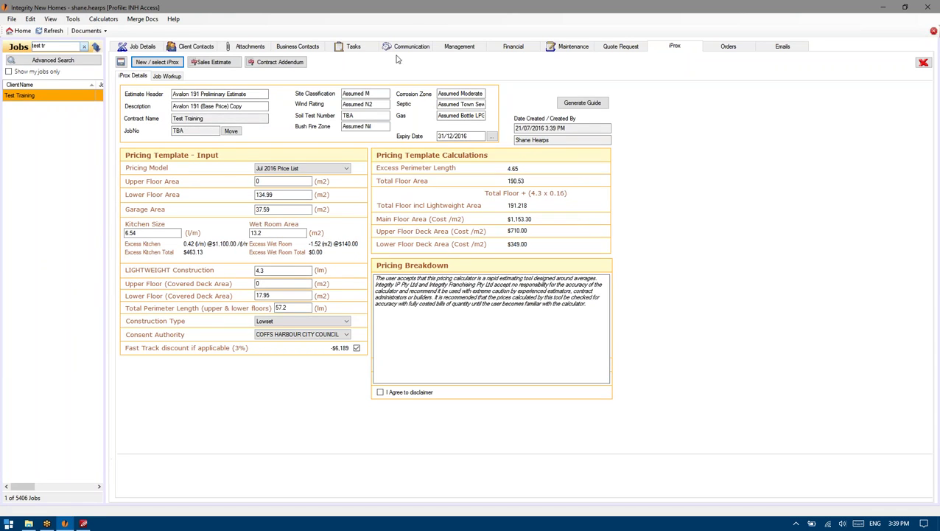
Step: Set the estimate's expiry date 30 days out, to 20/08/2016
{"action": "left_click", "coordinate": [470, 136]}
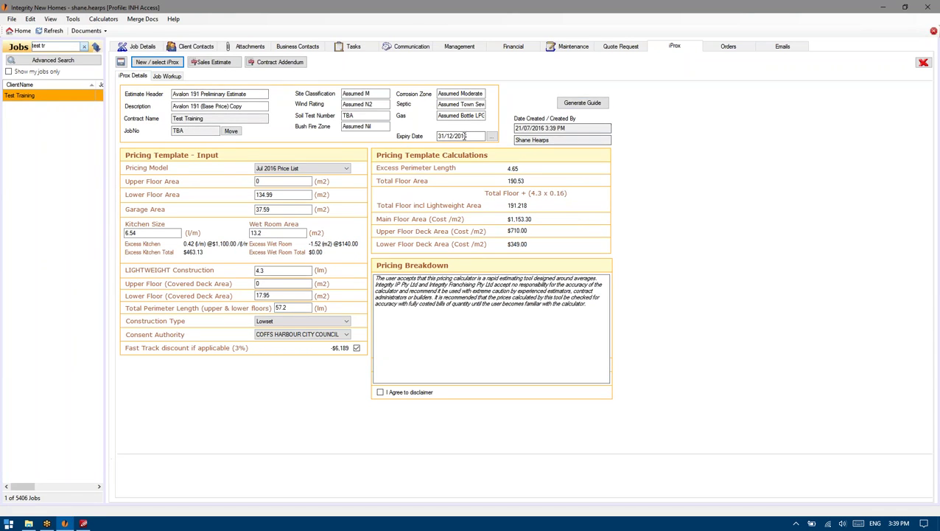
{"action": "left_click_drag", "start_coordinate": [471, 136], "coordinate": [430, 138]}
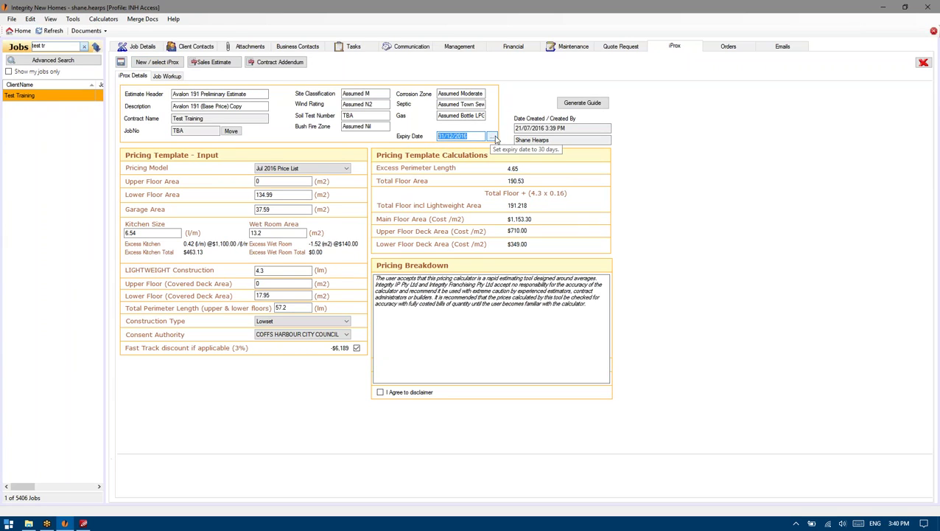
{"action": "left_click", "coordinate": [493, 138]}
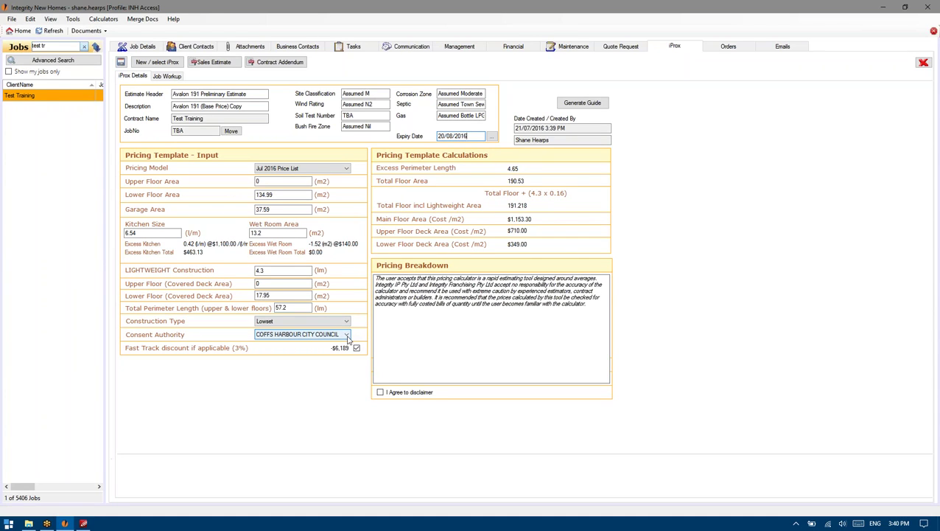
Step: Change the Consent Authority to CITY OF SALISBURY
{"action": "left_click", "coordinate": [349, 337]}
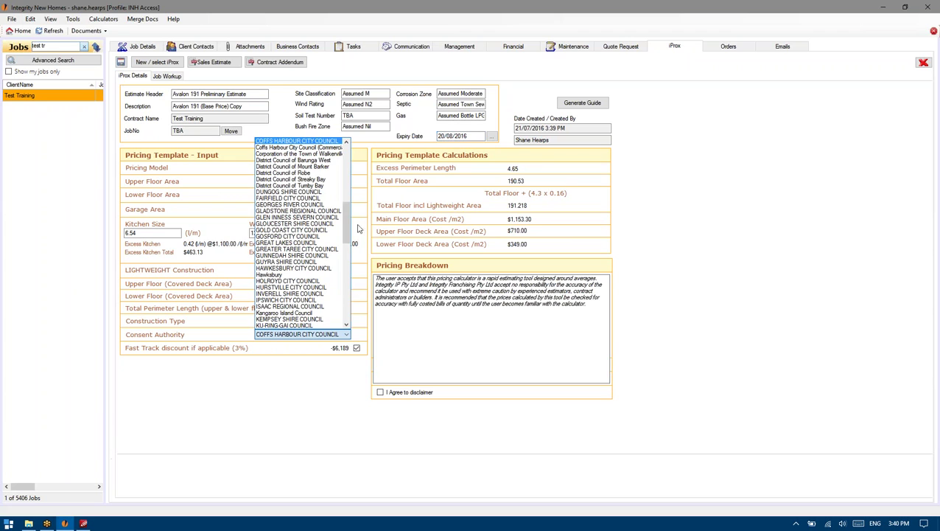
{"action": "left_click_drag", "start_coordinate": [347, 216], "coordinate": [351, 153]}
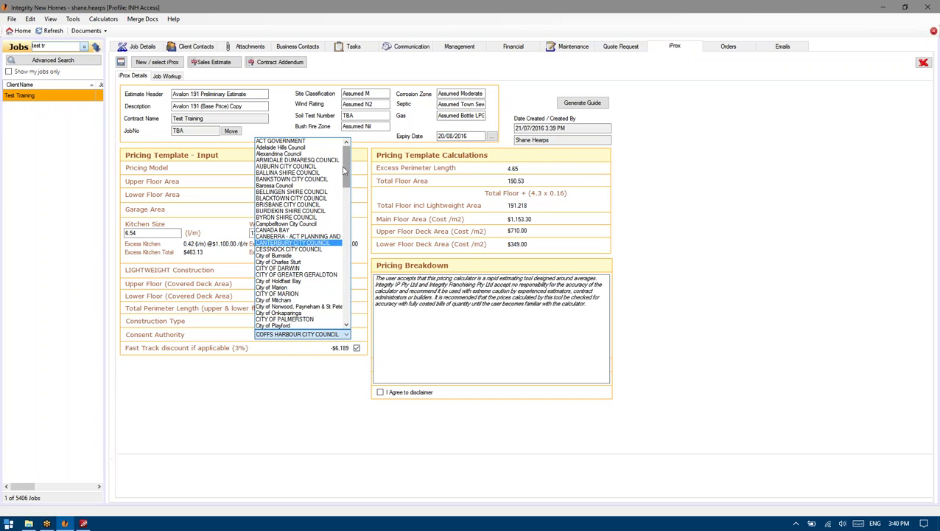
{"action": "left_click_drag", "start_coordinate": [346, 166], "coordinate": [347, 178]}
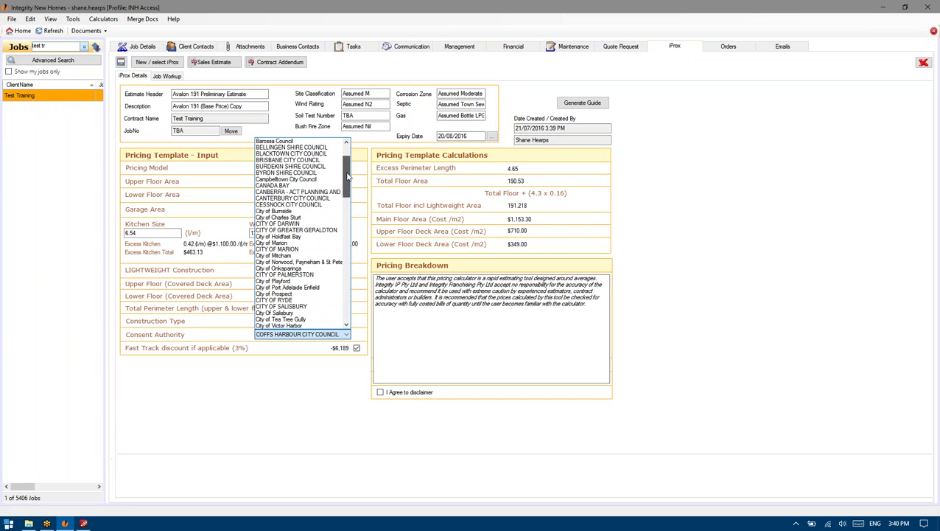
{"action": "left_click", "coordinate": [294, 307]}
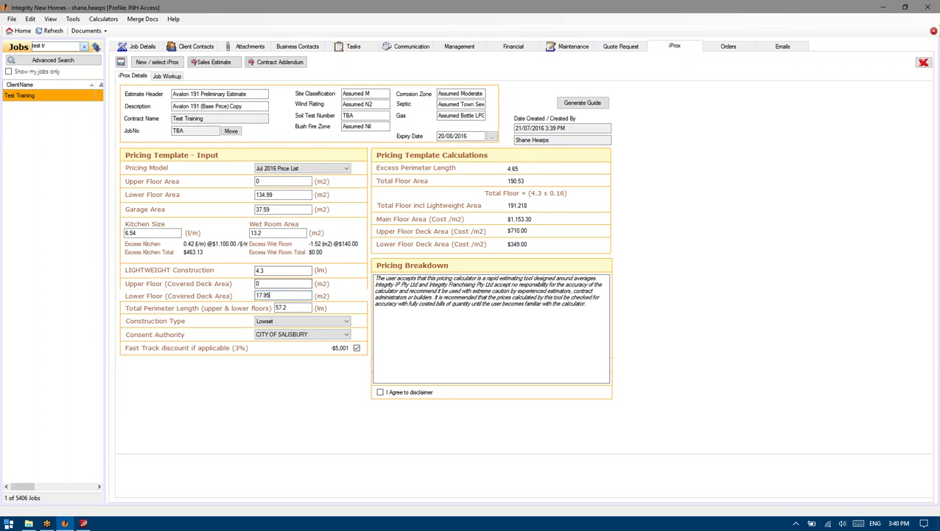
{"action": "left_click", "coordinate": [397, 395]}
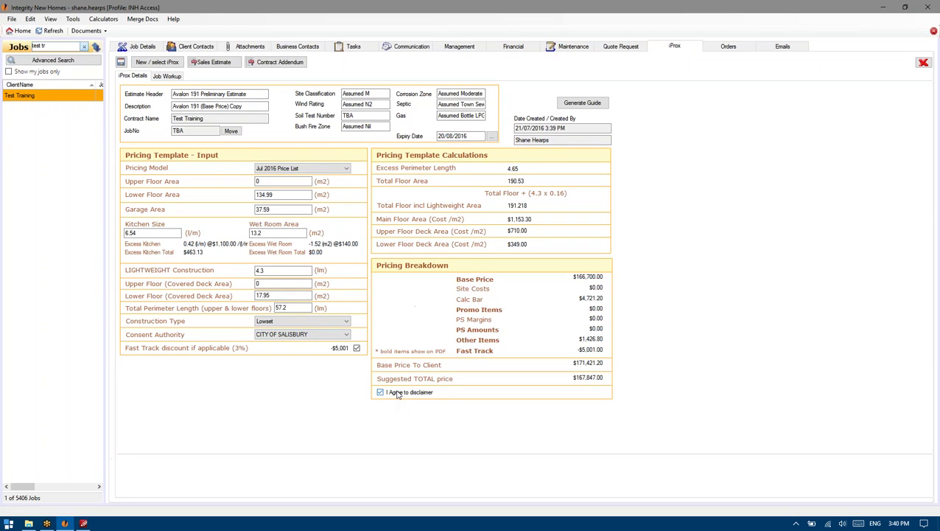
{"action": "left_click", "coordinate": [397, 395]}
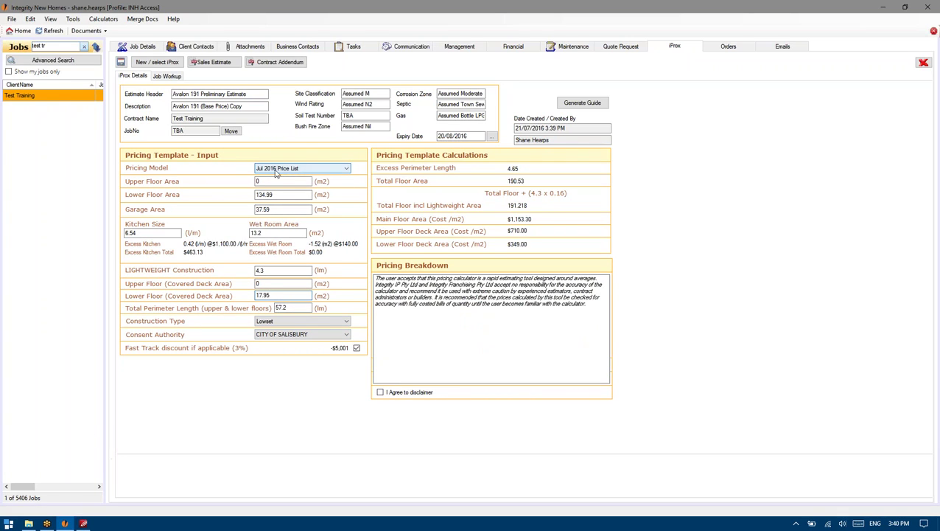
Step: Keep Jul 2016 Price List as the pricing model and bring up the plan's AREAS table
{"action": "left_click", "coordinate": [347, 169]}
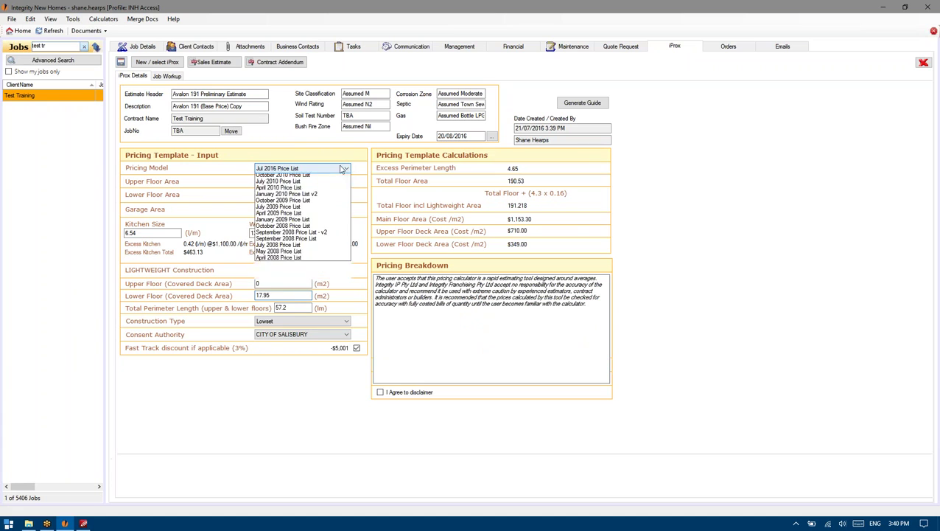
{"action": "left_click", "coordinate": [297, 178]}
{"action": "left_click", "coordinate": [287, 183]}
{"action": "left_click", "coordinate": [84, 524]}
{"action": "scroll", "coordinate": [337, 89], "scroll_direction": "up", "scroll_amount": 3}
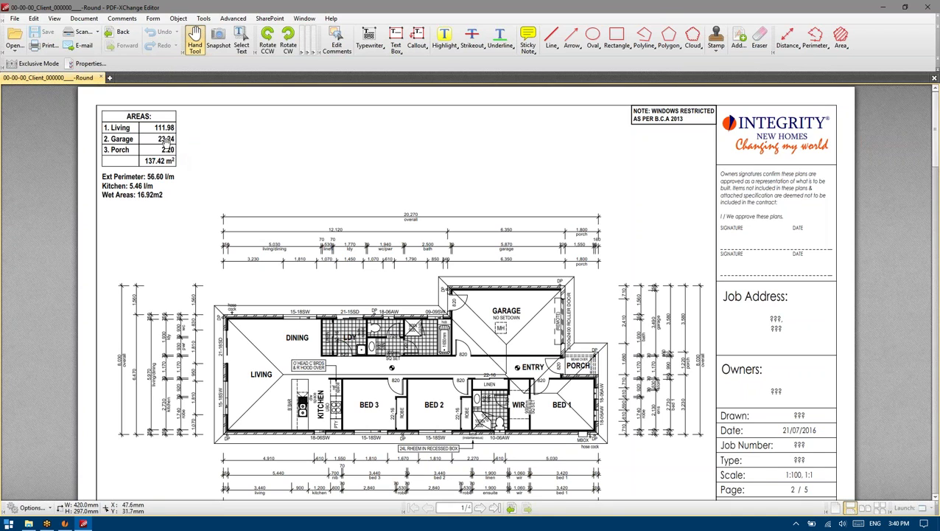
Step: Enter Lower Floor Area 111.98 and Garage Area 23.24 from the plan
{"action": "left_click", "coordinate": [883, 7]}
{"action": "left_click", "coordinate": [283, 193]}
{"action": "type", "text": "111.98"}
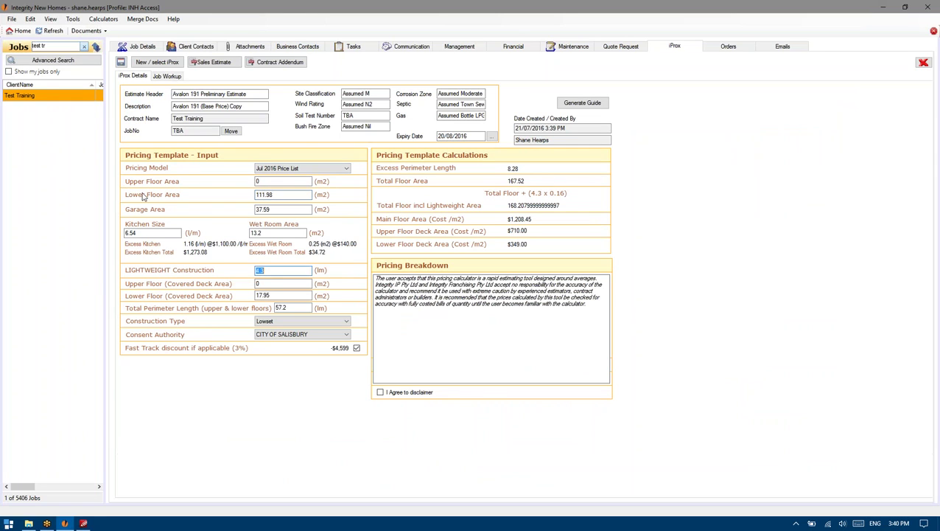
{"action": "left_click", "coordinate": [83, 523]}
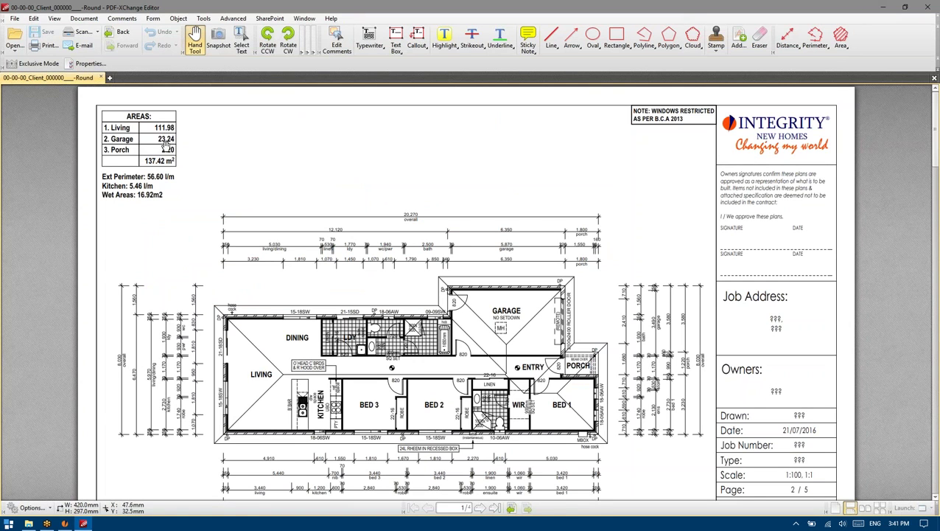
{"action": "left_click", "coordinate": [883, 7]}
{"action": "left_click", "coordinate": [286, 209]}
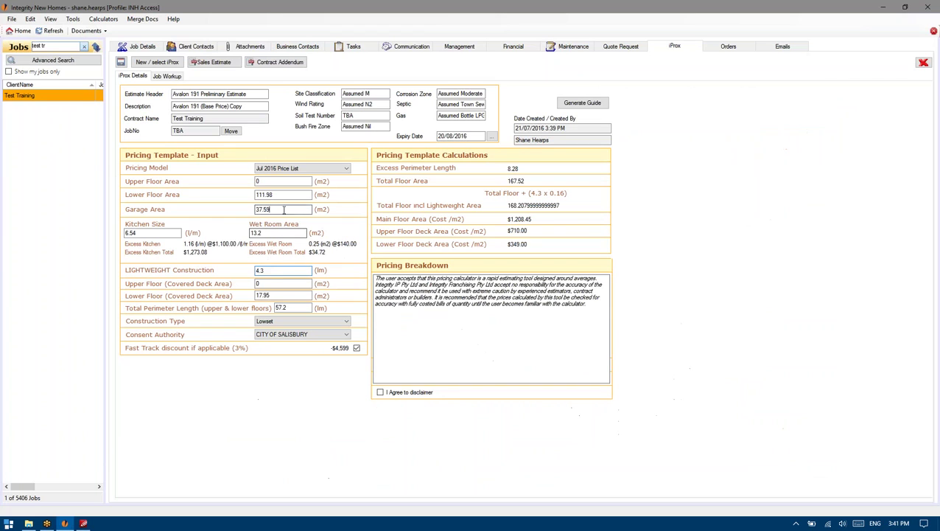
{"action": "type", "text": "23.24"}
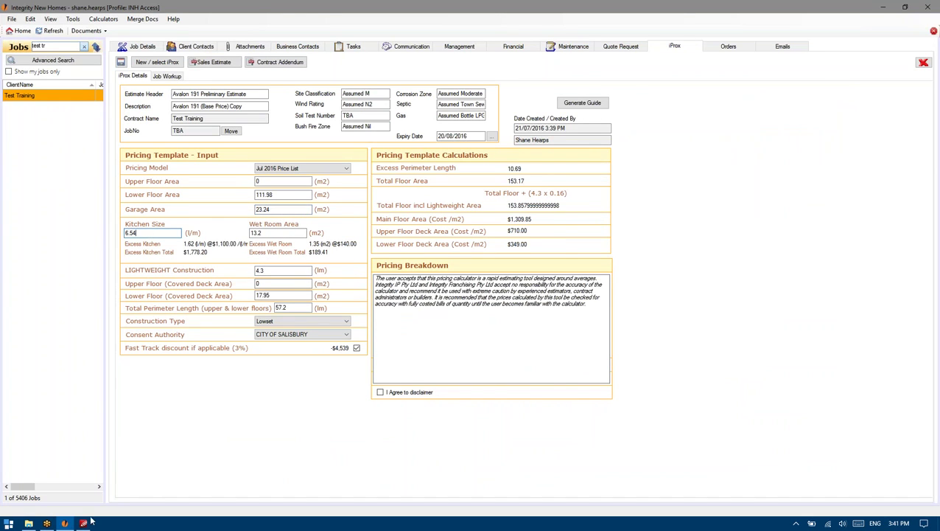
Step: Enter Kitchen Size 5.46 and Wet Room Area 16.92, checking the plan
{"action": "left_click", "coordinate": [84, 523]}
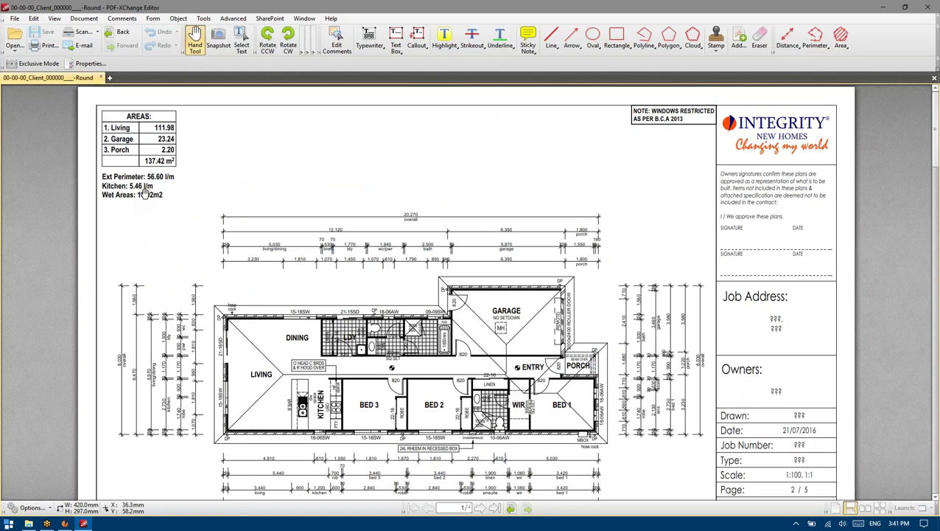
{"action": "left_click", "coordinate": [884, 7]}
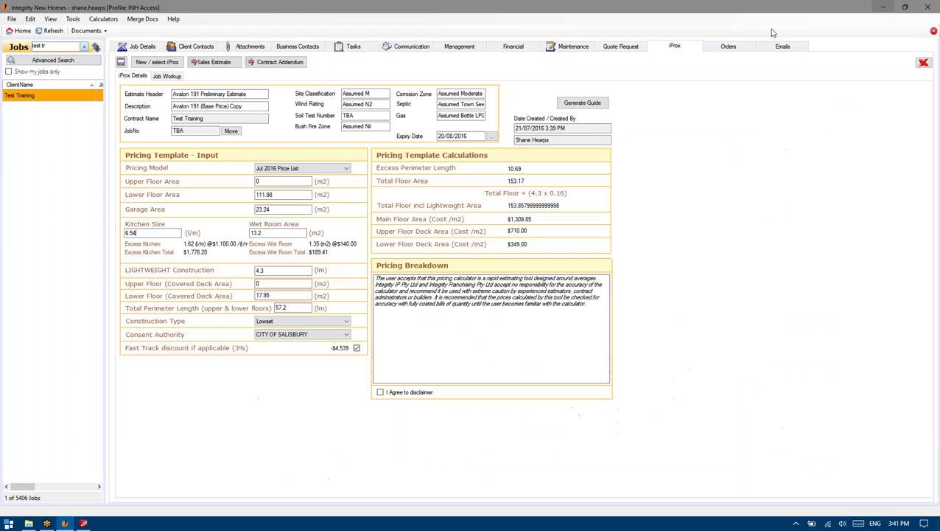
{"action": "key", "text": "Tab"}
{"action": "type", "text": "5.4"}
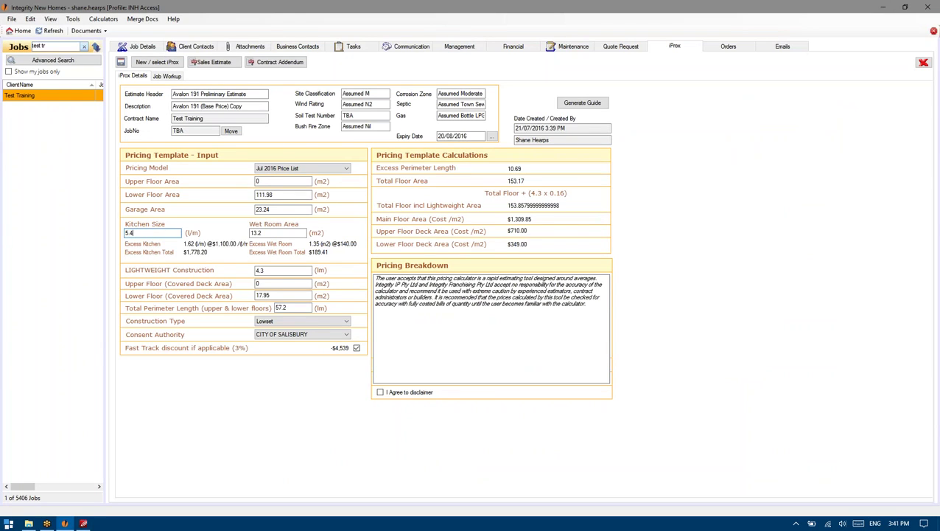
{"action": "left_click", "coordinate": [83, 523]}
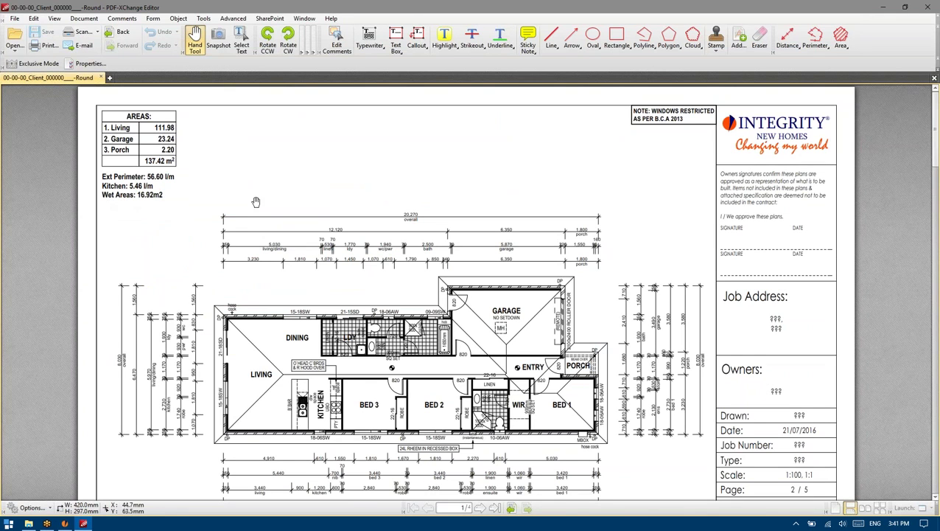
{"action": "left_click", "coordinate": [878, 7]}
{"action": "left_click", "coordinate": [252, 232]}
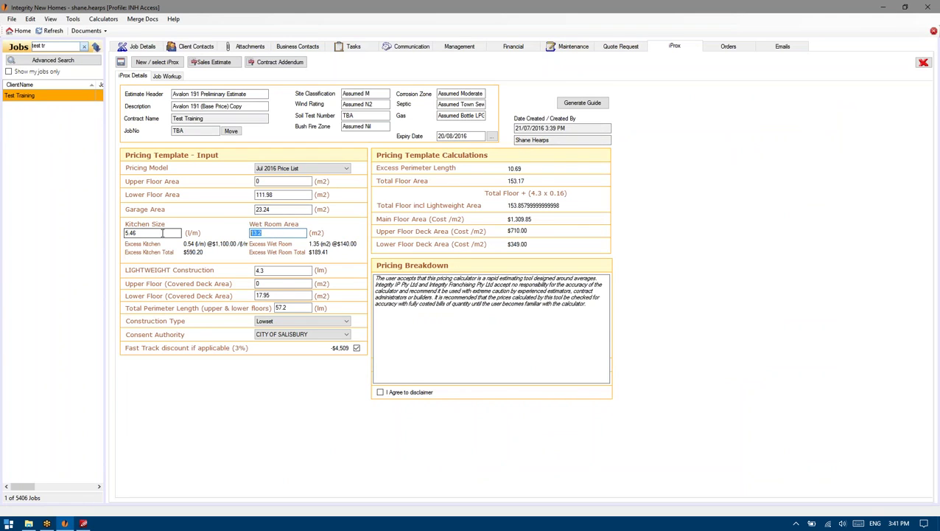
{"action": "key", "text": "shift+Tab"}
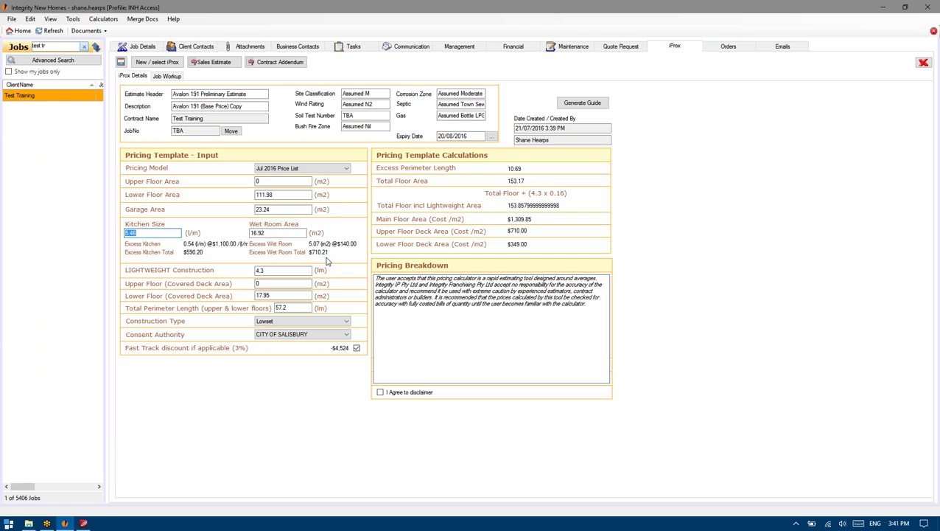
{"action": "left_click", "coordinate": [407, 392]}
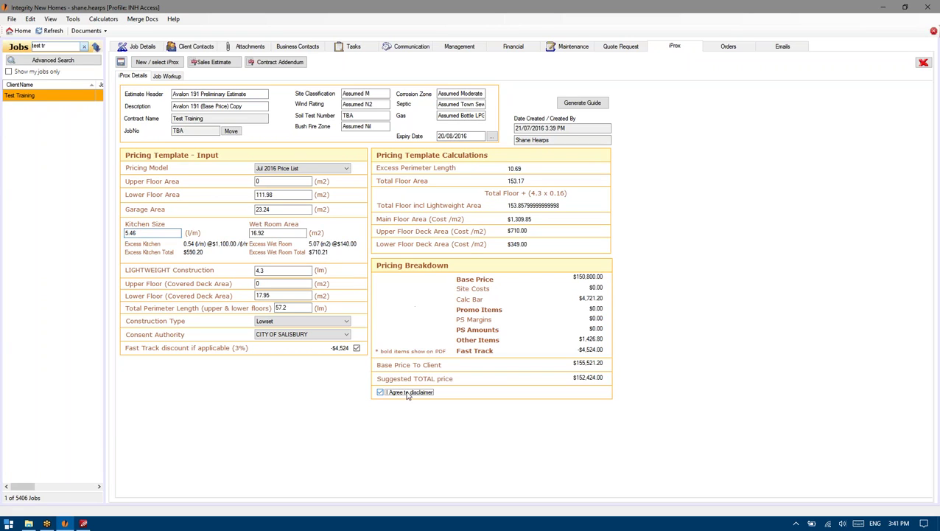
{"action": "left_click", "coordinate": [573, 276]}
{"action": "left_click", "coordinate": [600, 276]}
{"action": "left_click", "coordinate": [388, 394]}
{"action": "left_click", "coordinate": [281, 232]}
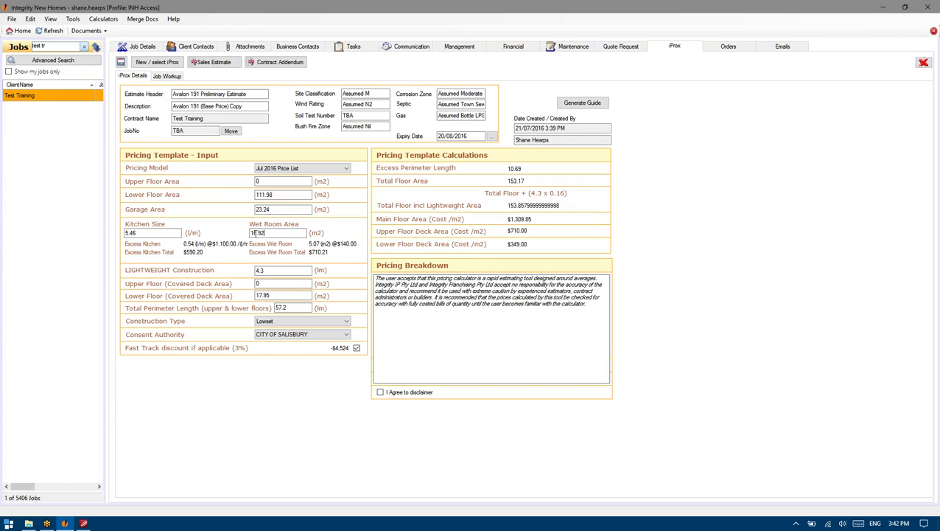
{"action": "left_click", "coordinate": [164, 233]}
{"action": "left_click", "coordinate": [258, 195]}
{"action": "left_click", "coordinate": [276, 181]}
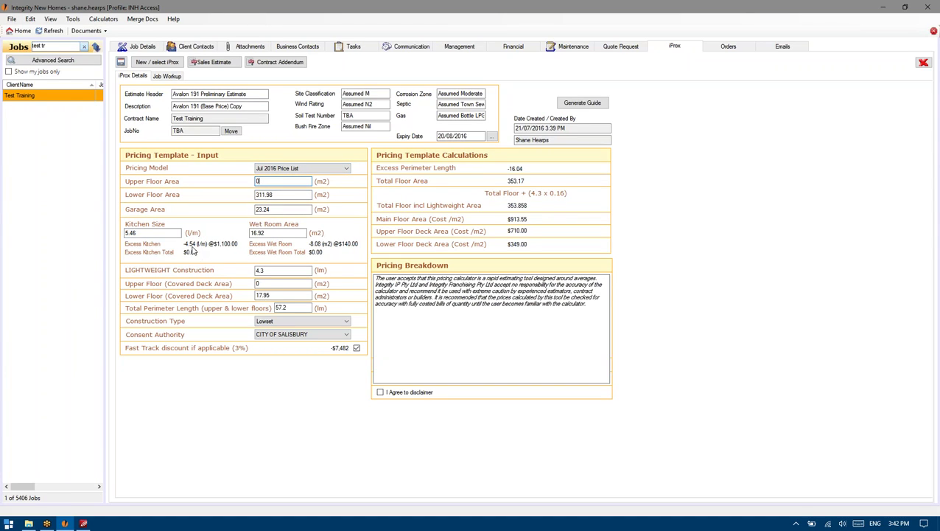
{"action": "left_click", "coordinate": [259, 194]}
{"action": "key", "text": "BackSpace"}
{"action": "type", "text": "1"}
{"action": "left_click", "coordinate": [283, 231]}
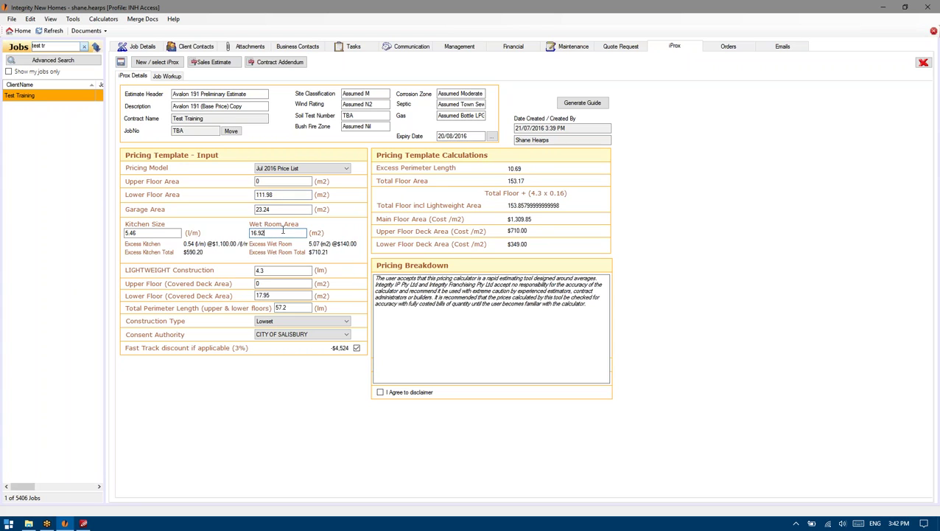
Step: Scroll the plan PDF to check its areas and perimeter figures
{"action": "left_click", "coordinate": [83, 523]}
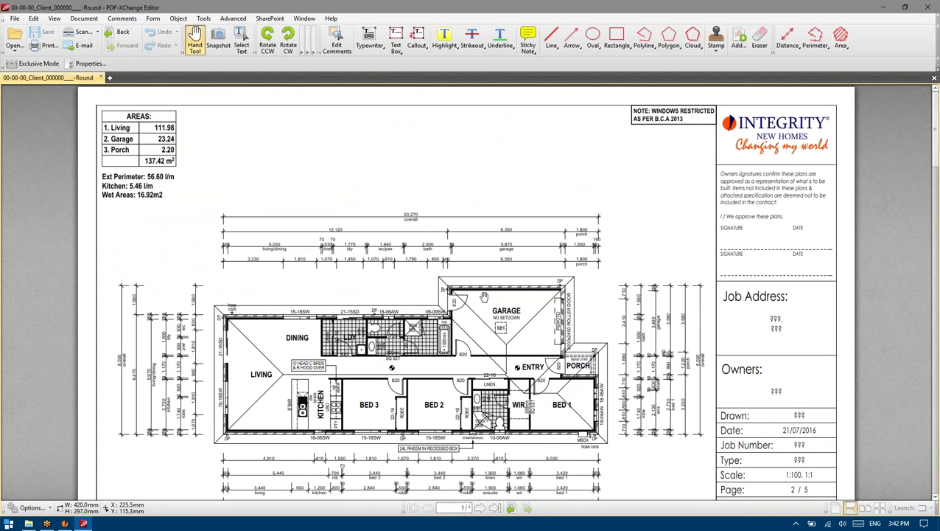
{"action": "scroll", "coordinate": [439, 305], "scroll_direction": "down", "scroll_amount": 2}
{"action": "scroll", "coordinate": [256, 382], "scroll_direction": "up", "scroll_amount": 2}
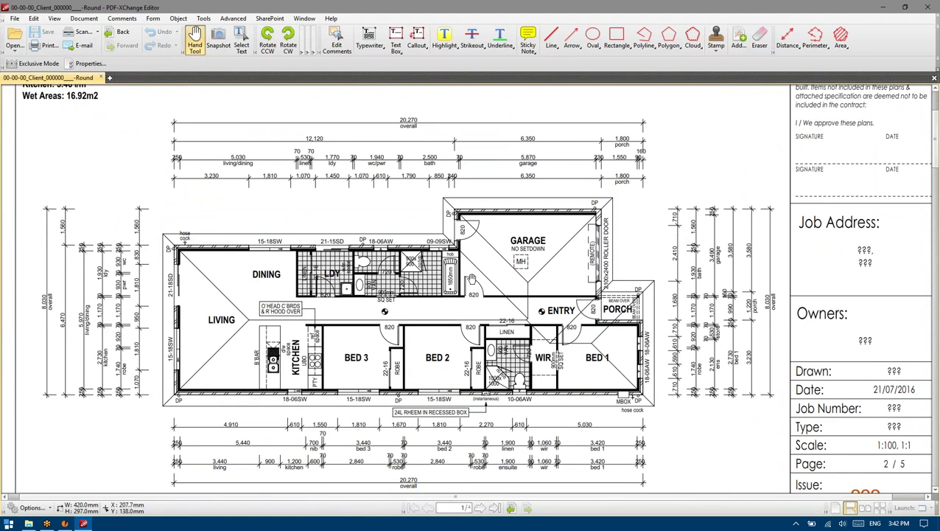
{"action": "scroll", "coordinate": [472, 280], "scroll_direction": "down", "scroll_amount": 1}
{"action": "scroll", "coordinate": [475, 281], "scroll_direction": "up", "scroll_amount": 2}
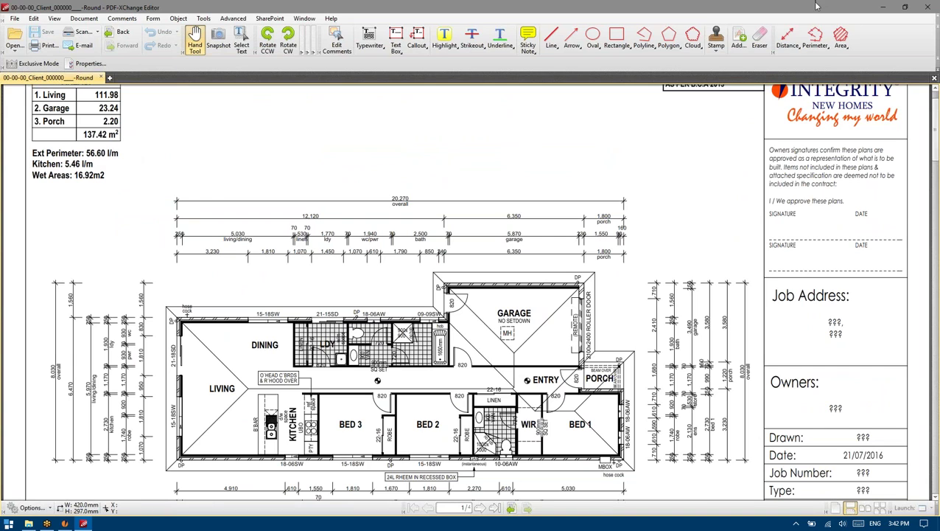
{"action": "left_click", "coordinate": [877, 7]}
Step: Set LIGHTWEIGHT Construction from 4.3 to 0, then recheck the plan's figures
{"action": "left_click", "coordinate": [262, 270]}
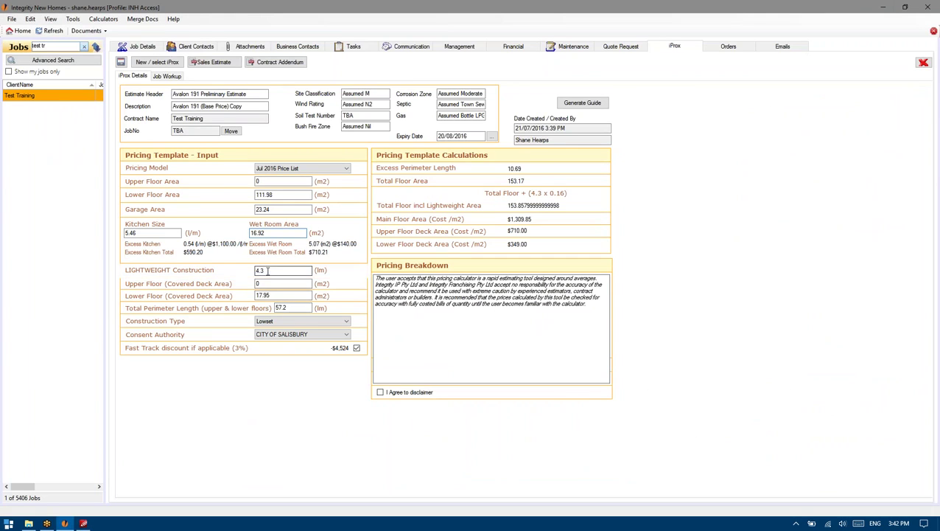
{"action": "type", "text": "0"}
{"action": "left_click", "coordinate": [83, 523]}
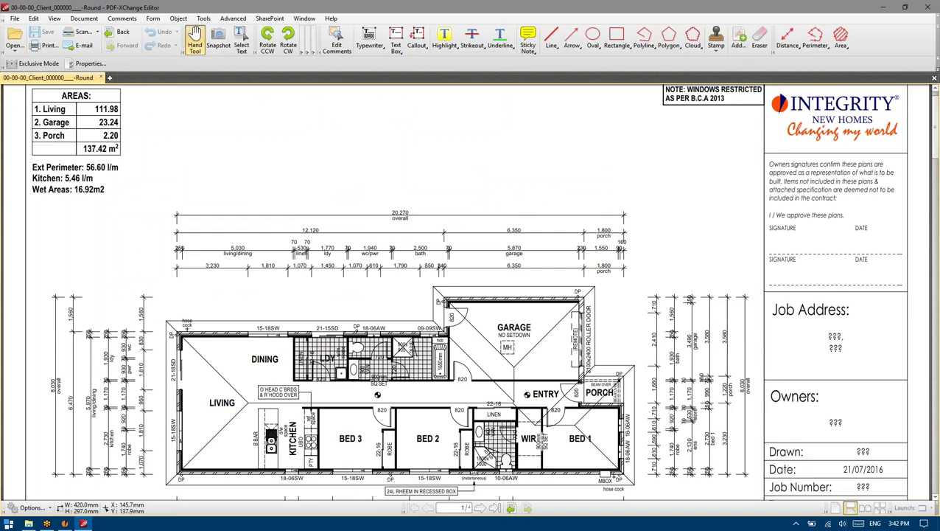
{"action": "scroll", "coordinate": [231, 440], "scroll_direction": "down", "scroll_amount": 1}
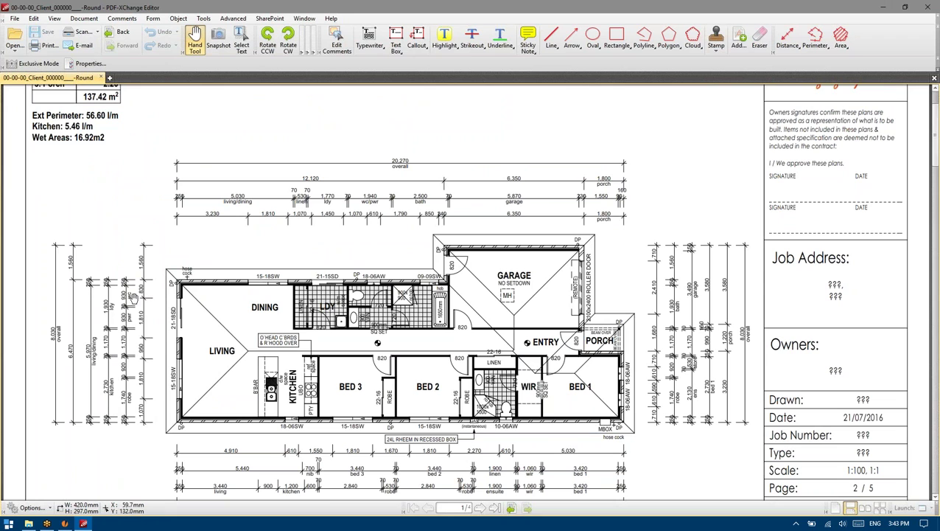
{"action": "scroll", "coordinate": [95, 151], "scroll_direction": "up", "scroll_amount": 2}
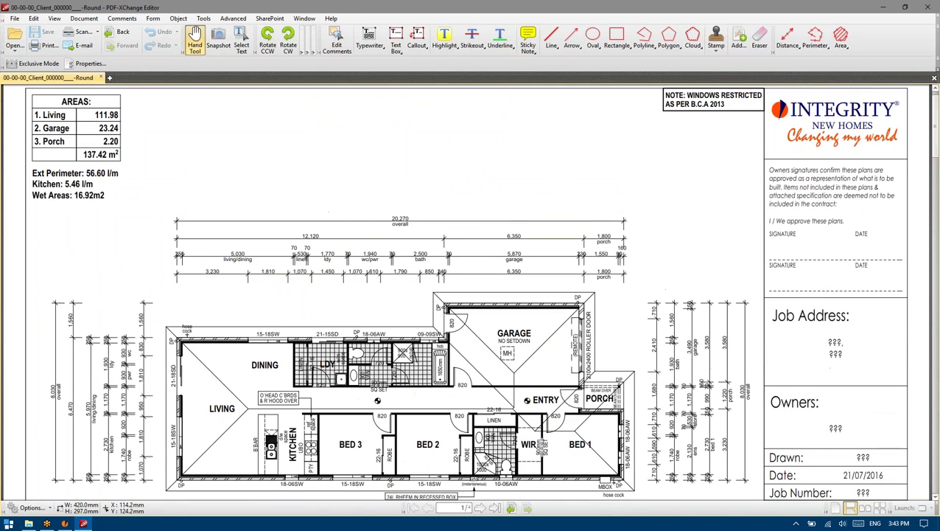
{"action": "left_click", "coordinate": [882, 7]}
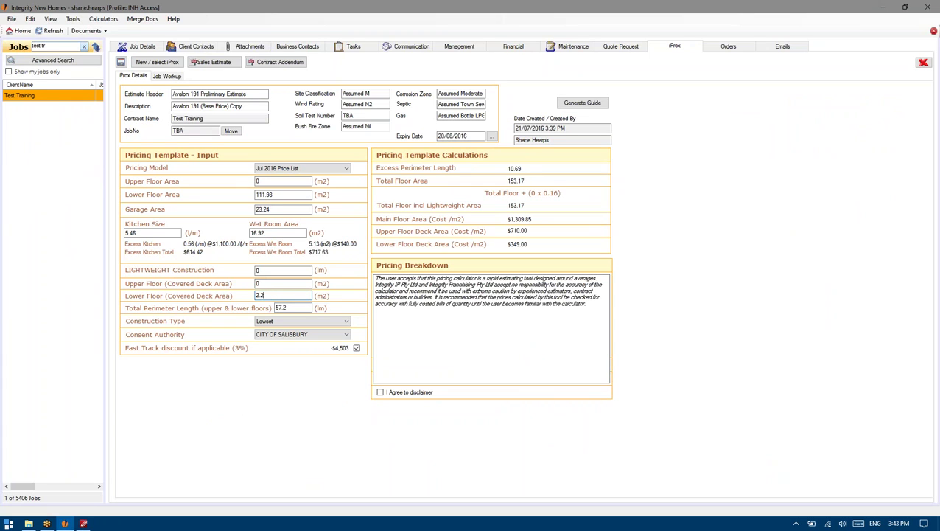
Step: Enter 56.6 as the Total Perimeter Length after checking the plan
{"action": "left_click", "coordinate": [83, 523]}
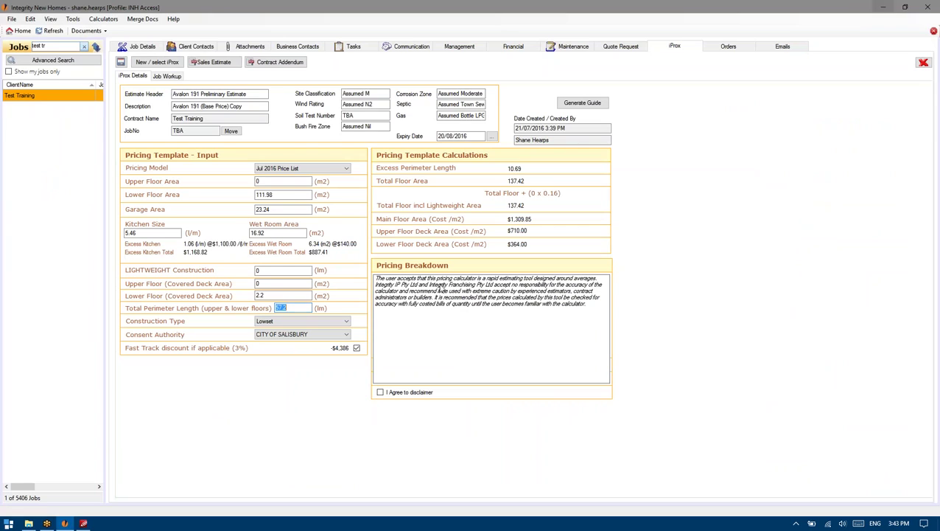
{"action": "left_click", "coordinate": [882, 8]}
{"action": "type", "text": "56"}
{"action": "key", "text": "Tab"}
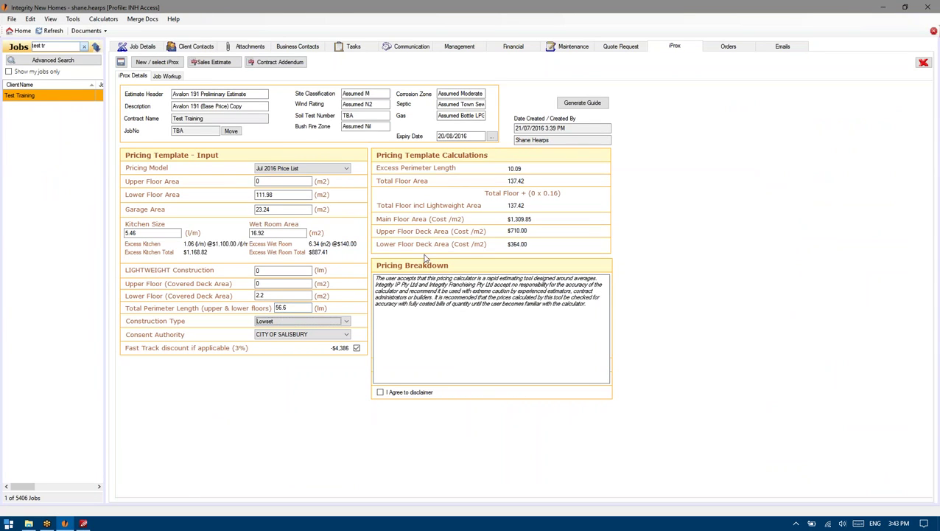
{"action": "left_click", "coordinate": [293, 308]}
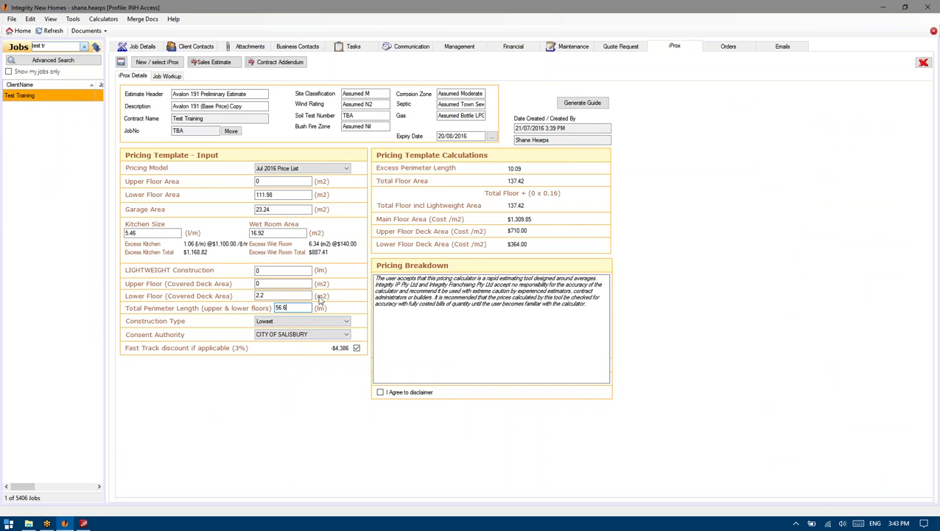
Step: Recheck the Lower Floor Area figures against the plan PDF
{"action": "left_click", "coordinate": [277, 194]}
{"action": "left_click", "coordinate": [84, 523]}
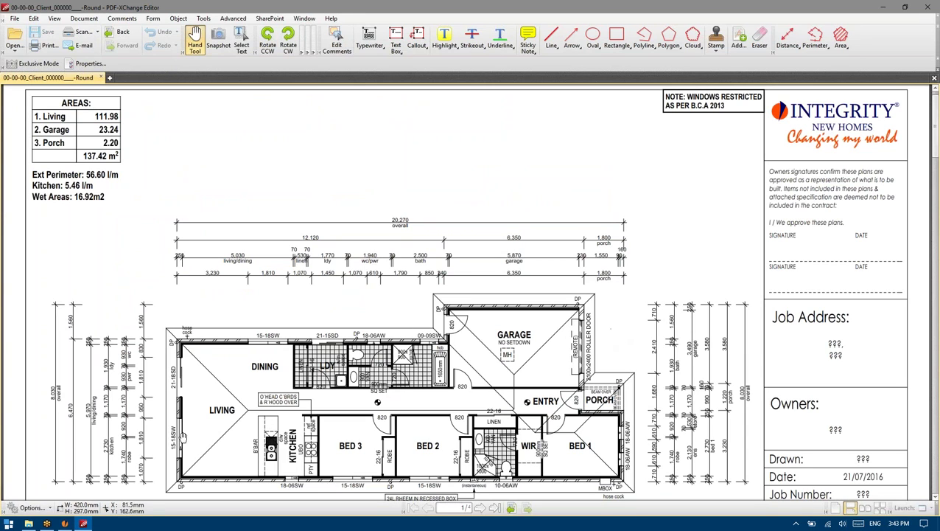
{"action": "left_click", "coordinate": [882, 7]}
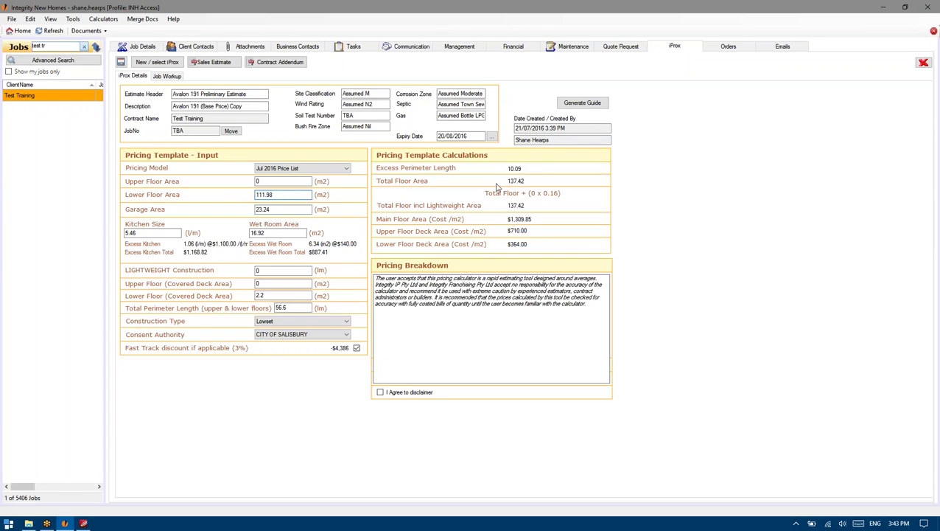
{"action": "left_click", "coordinate": [85, 523]}
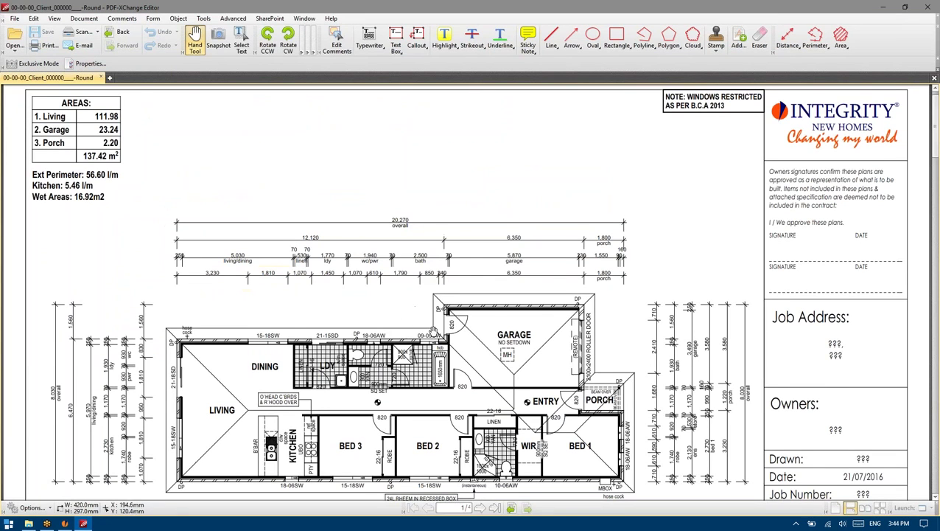
{"action": "scroll", "coordinate": [474, 335], "scroll_direction": "down", "scroll_amount": 1}
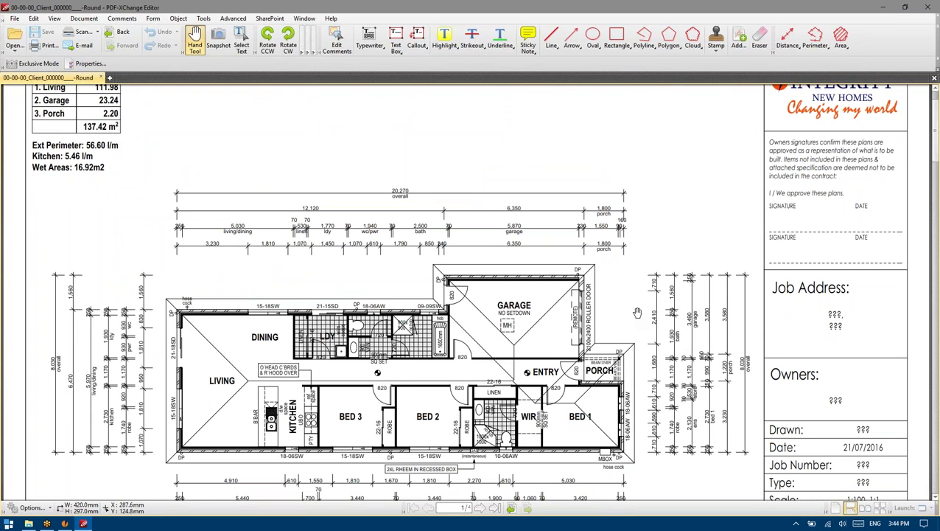
{"action": "left_click", "coordinate": [879, 7]}
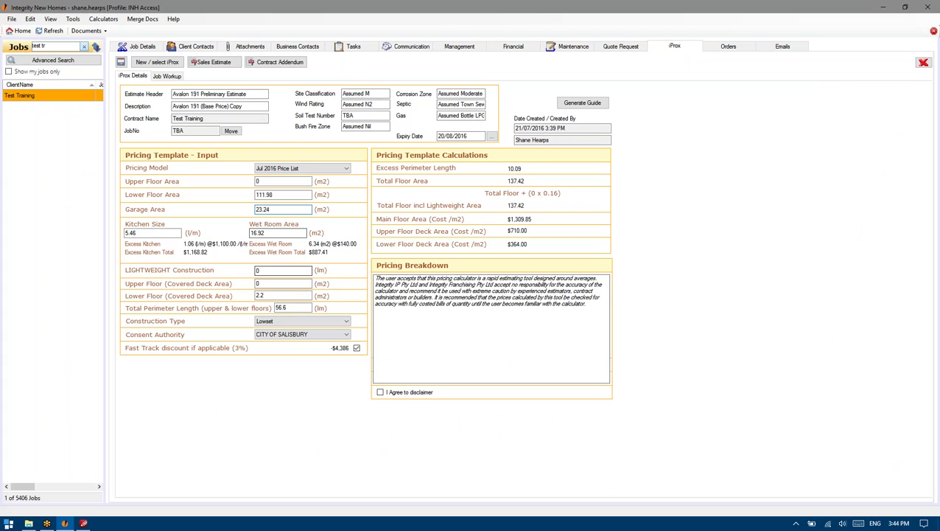
Step: Review the Pricing Breakdown: Base Price $146,200.00, Calc Bar $4,721.20, Other Items $1,426.80, Fast Track -$4,386.00
{"action": "left_click", "coordinate": [380, 393]}
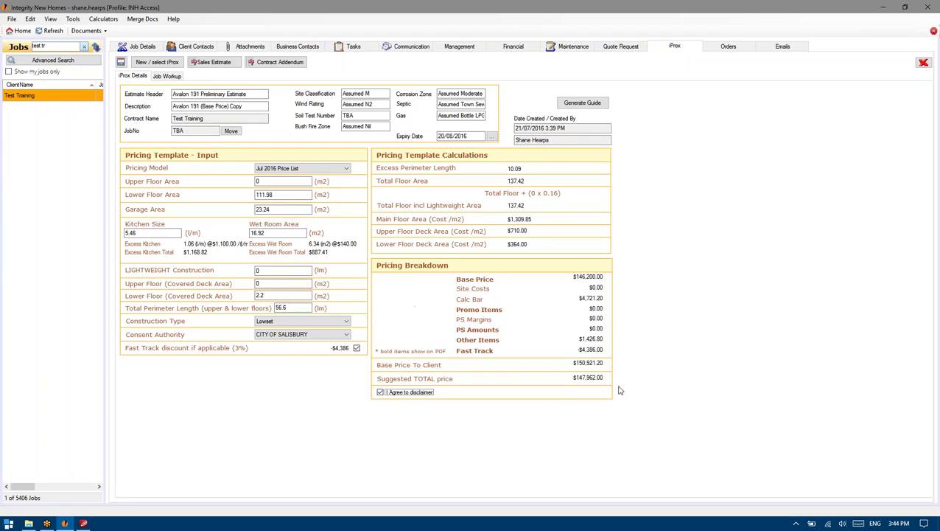
{"action": "double_click", "coordinate": [603, 276]}
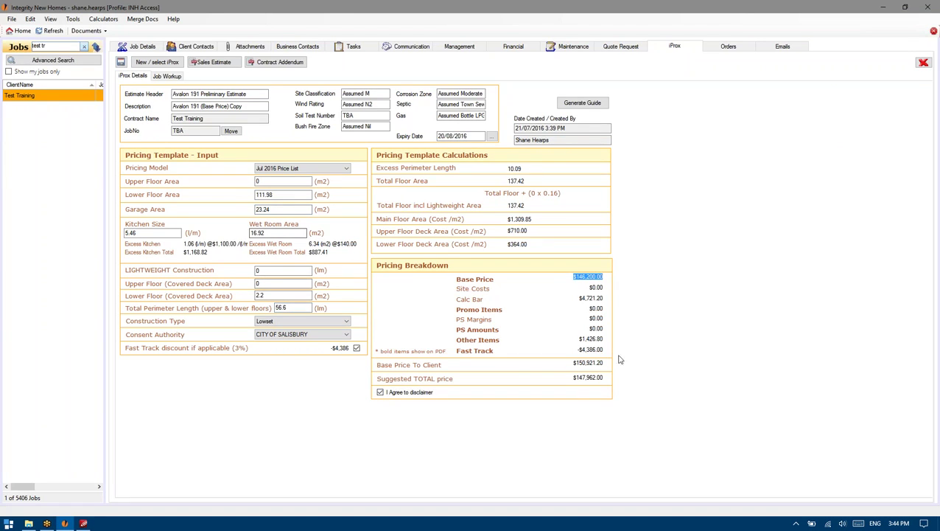
{"action": "left_click_drag", "start_coordinate": [576, 298], "coordinate": [596, 297]}
{"action": "left_click_drag", "start_coordinate": [575, 338], "coordinate": [608, 338]}
{"action": "left_click", "coordinate": [588, 339]}
{"action": "left_click_drag", "start_coordinate": [579, 298], "coordinate": [603, 297]}
{"action": "left_click", "coordinate": [590, 297]}
{"action": "left_click_drag", "start_coordinate": [577, 349], "coordinate": [548, 375]}
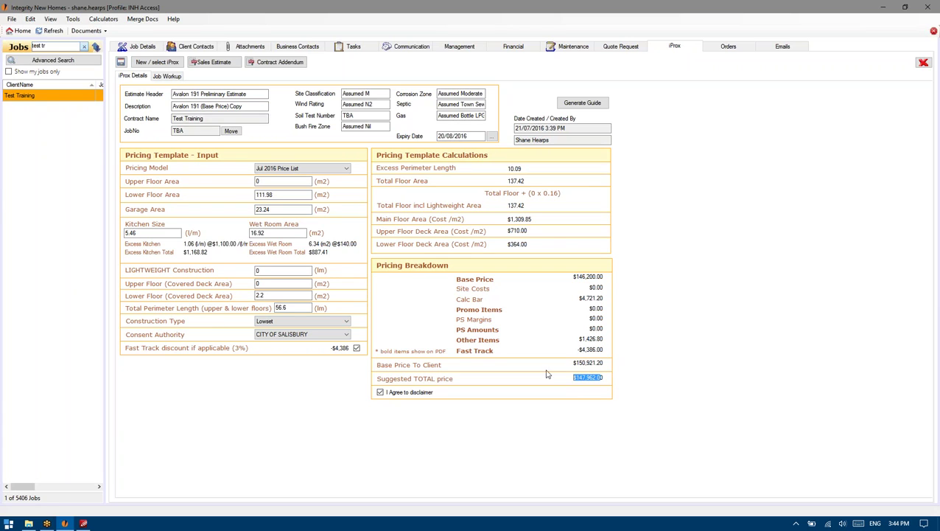
Step: Save the estimate, then glance at the floor plan PDF and minimise it
{"action": "left_click", "coordinate": [120, 63]}
{"action": "left_click", "coordinate": [84, 523]}
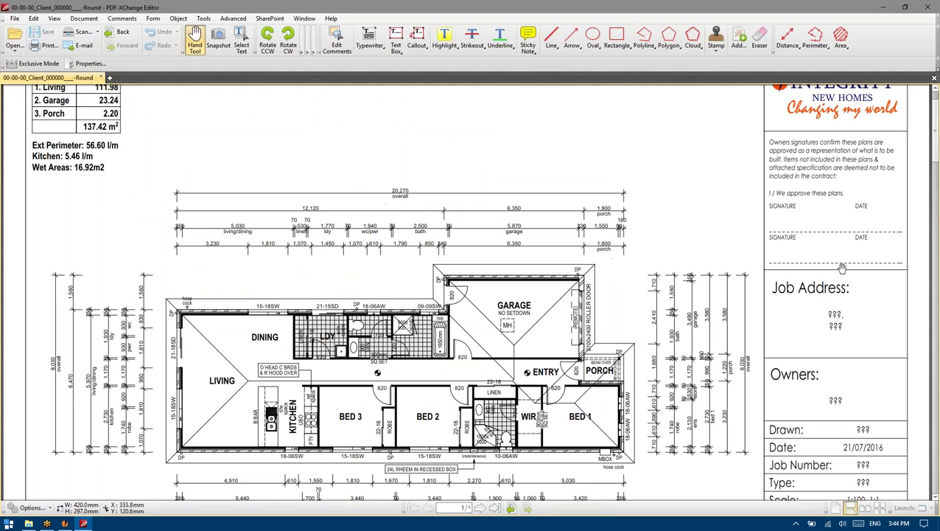
{"action": "scroll", "coordinate": [869, 345], "scroll_direction": "down", "scroll_amount": 3}
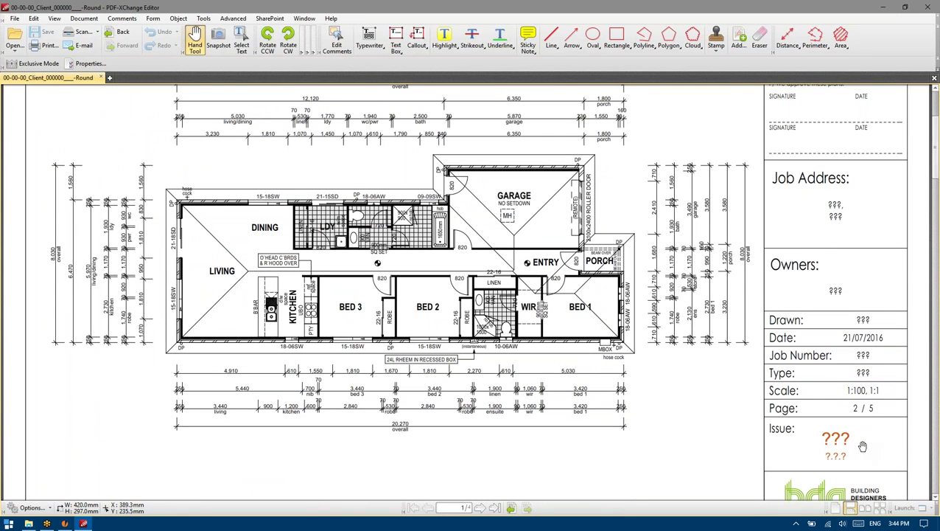
{"action": "left_click", "coordinate": [882, 7]}
Step: Check the Avalon 191 job details and the floor plan PDF before returning to the estimate
{"action": "left_click_drag", "start_coordinate": [173, 94], "coordinate": [200, 94]}
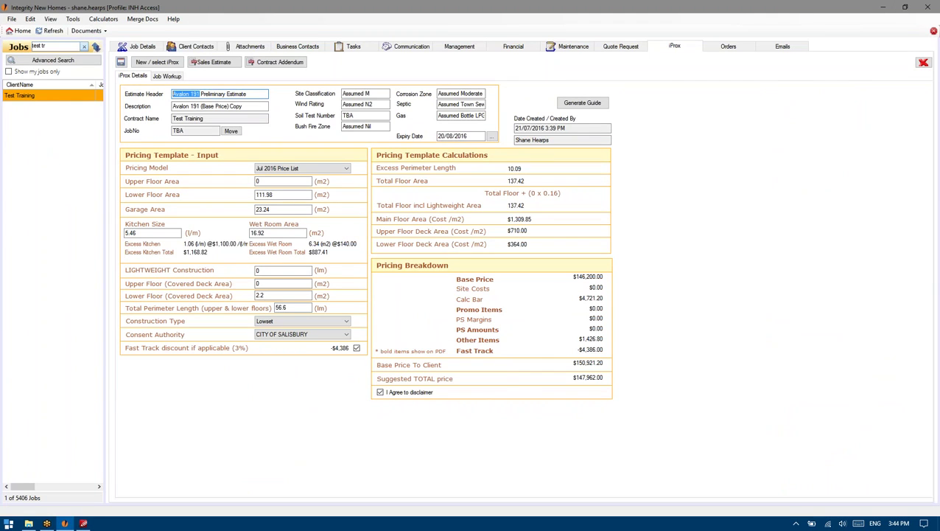
{"action": "type", "text": "???"}
{"action": "left_click", "coordinate": [143, 47]}
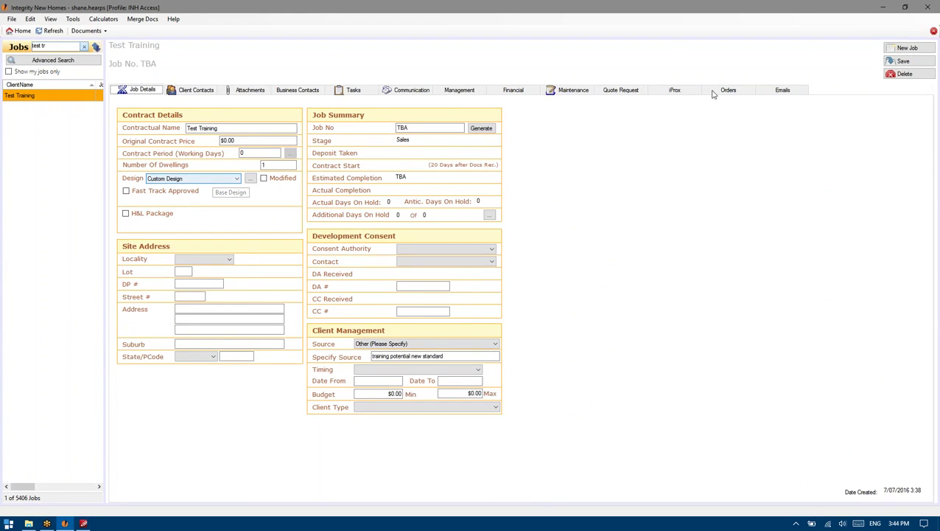
{"action": "left_click", "coordinate": [675, 90]}
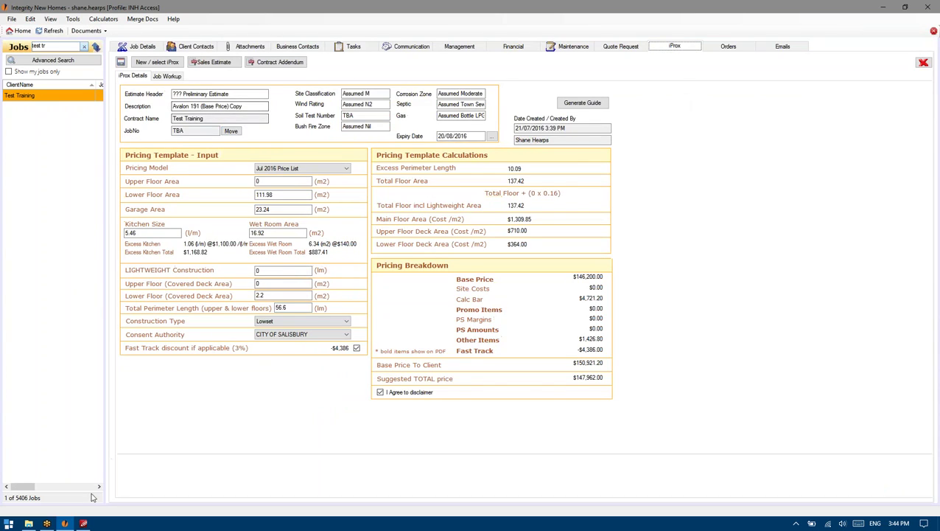
{"action": "left_click", "coordinate": [84, 524]}
{"action": "scroll", "coordinate": [484, 295], "scroll_direction": "up", "scroll_amount": 5}
{"action": "scroll", "coordinate": [484, 295], "scroll_direction": "up", "scroll_amount": 2}
{"action": "scroll", "coordinate": [484, 294], "scroll_direction": "down", "scroll_amount": 4}
{"action": "left_click", "coordinate": [883, 7]}
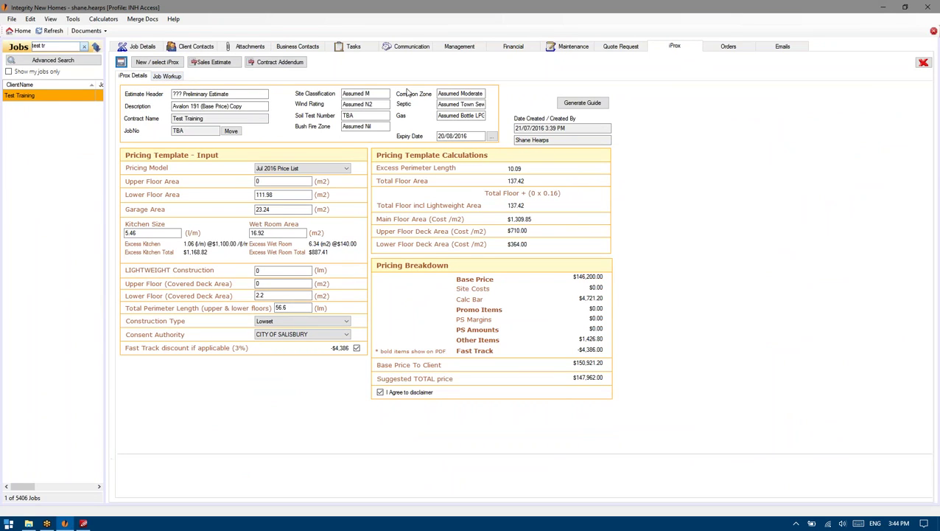
Step: Review the site fields: Wind Rating, Soil Test Number, Bush Fire Zone, Corrosion Zone, Gas and Septic
{"action": "left_click", "coordinate": [373, 93]}
{"action": "left_click", "coordinate": [379, 104]}
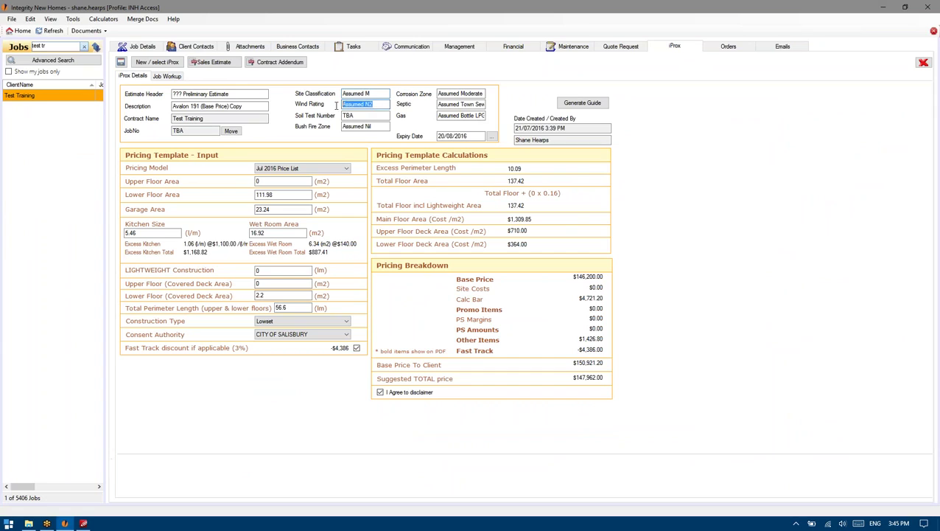
{"action": "key", "text": "Tab"}
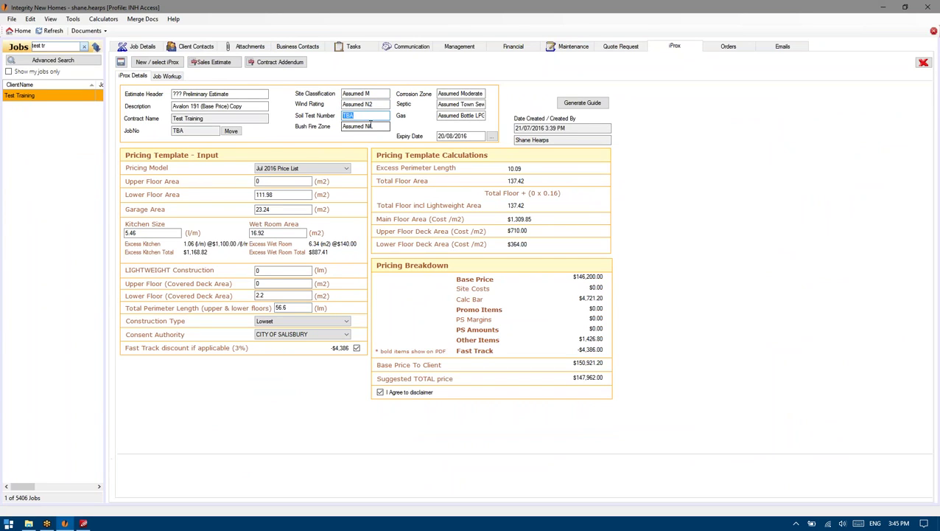
{"action": "left_click", "coordinate": [380, 127]}
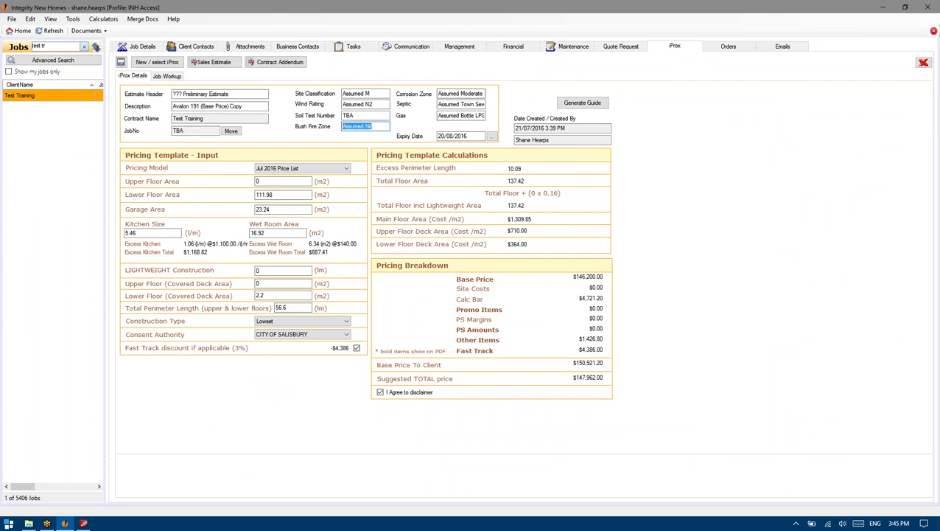
{"action": "left_click", "coordinate": [439, 94]}
{"action": "key", "text": "Tab"}
{"action": "left_click", "coordinate": [452, 115]}
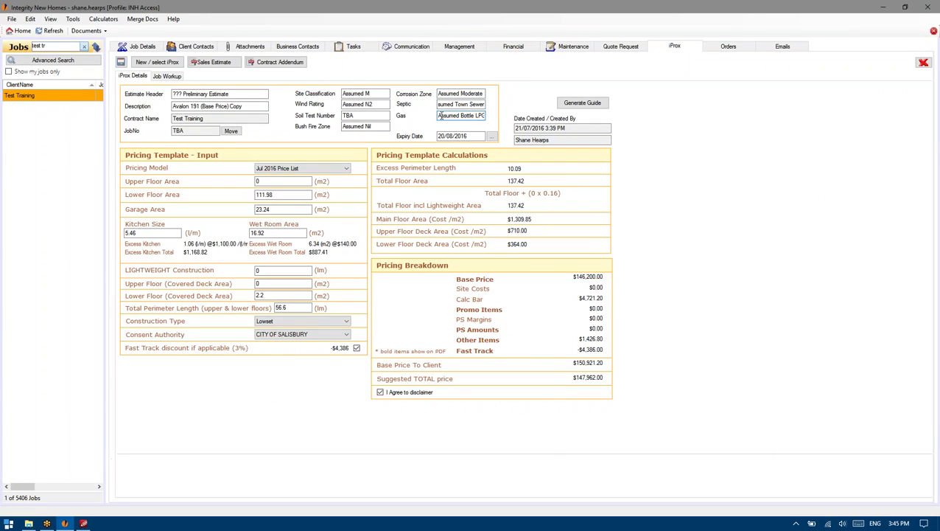
{"action": "double_click", "coordinate": [449, 104]}
{"action": "left_click", "coordinate": [451, 94]}
{"action": "left_click", "coordinate": [452, 94]}
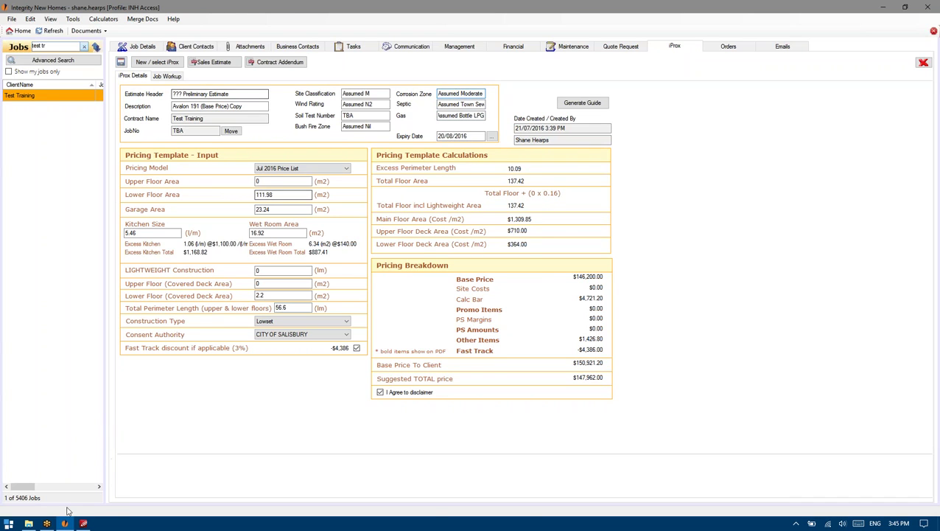
Step: Recheck the floor plan, then change Site Classification from Assumed M to Assumed H2-D
{"action": "left_click", "coordinate": [84, 524]}
{"action": "scroll", "coordinate": [506, 290], "scroll_direction": "down", "scroll_amount": 2}
{"action": "scroll", "coordinate": [508, 284], "scroll_direction": "down", "scroll_amount": 3}
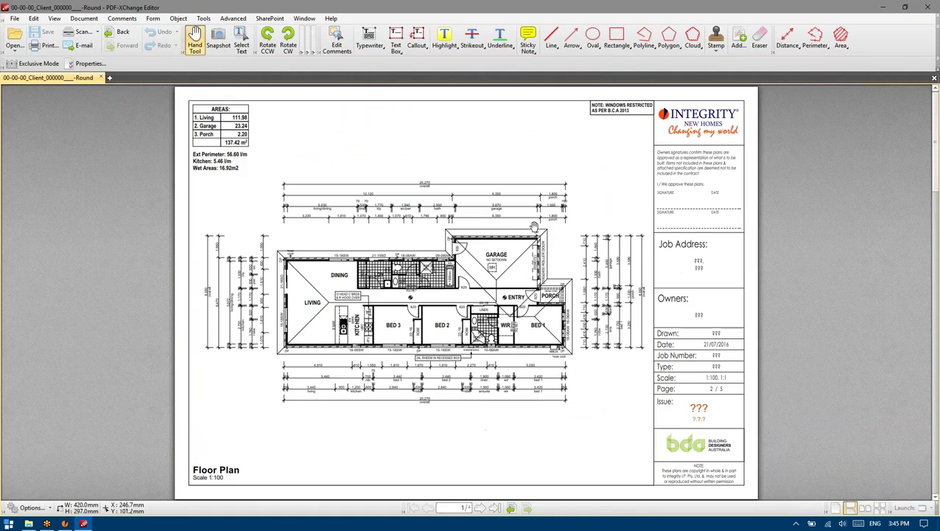
{"action": "left_click", "coordinate": [875, 6]}
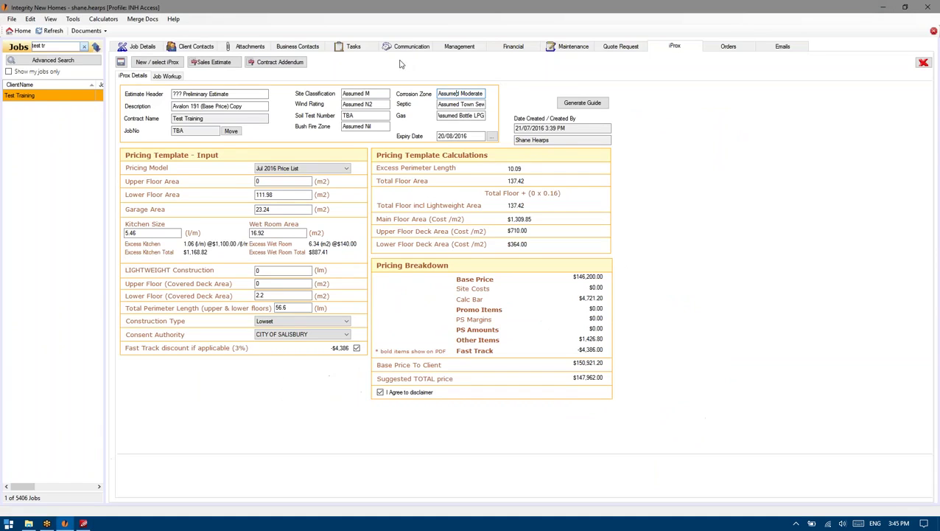
{"action": "left_click", "coordinate": [384, 92]}
{"action": "left_click", "coordinate": [377, 104]}
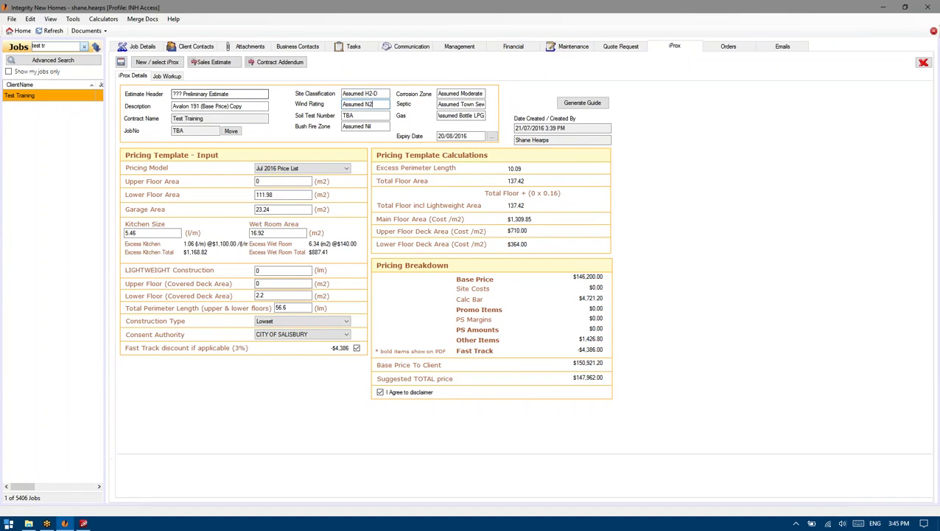
Step: Filter the Job Workup estimate list for 'ass' and open the geotechnical report item
{"action": "left_click", "coordinate": [171, 78]}
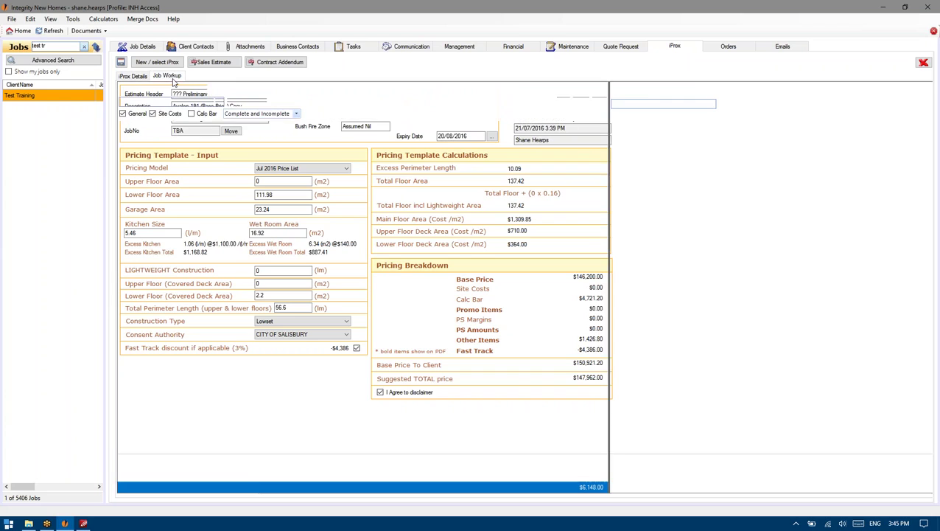
{"action": "scroll", "coordinate": [219, 342], "scroll_direction": "down", "scroll_amount": 5}
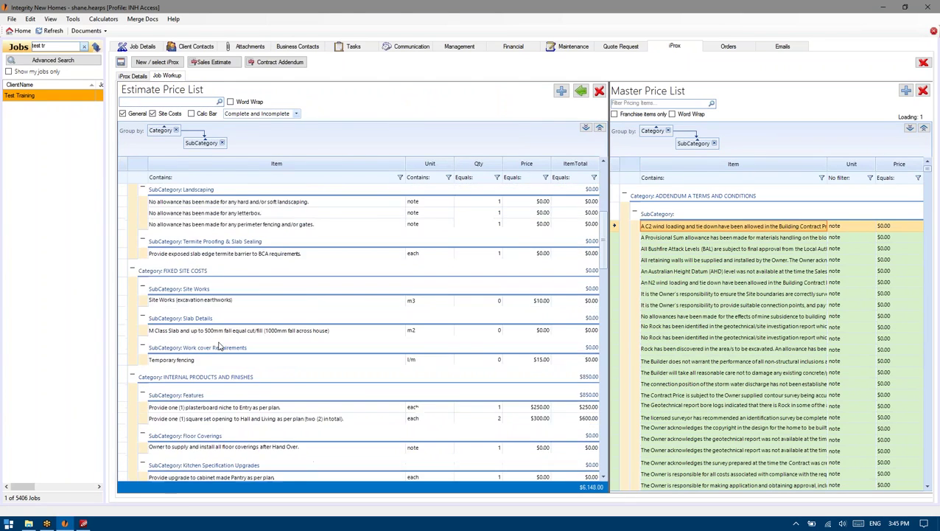
{"action": "scroll", "coordinate": [219, 345], "scroll_direction": "up", "scroll_amount": 5}
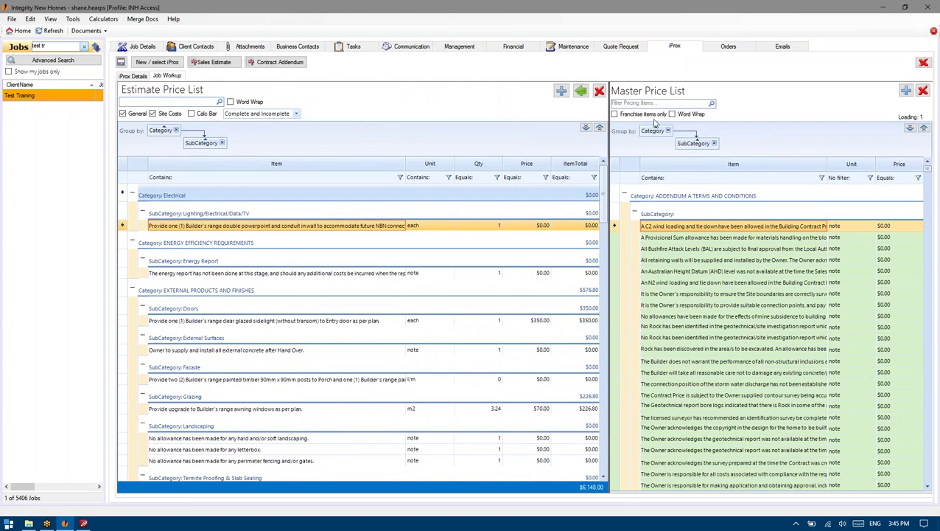
{"action": "left_click", "coordinate": [630, 116]}
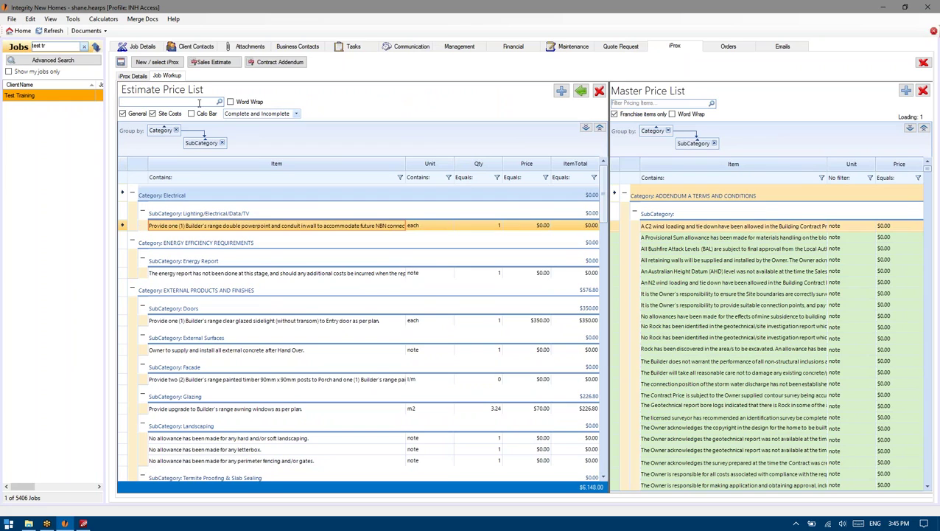
{"action": "type", "text": "assum"}
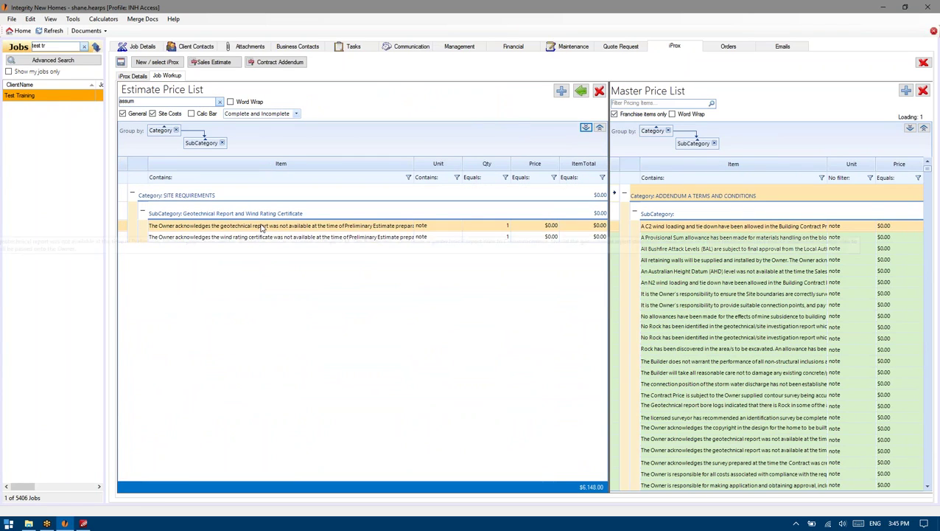
{"action": "double_click", "coordinate": [241, 227]}
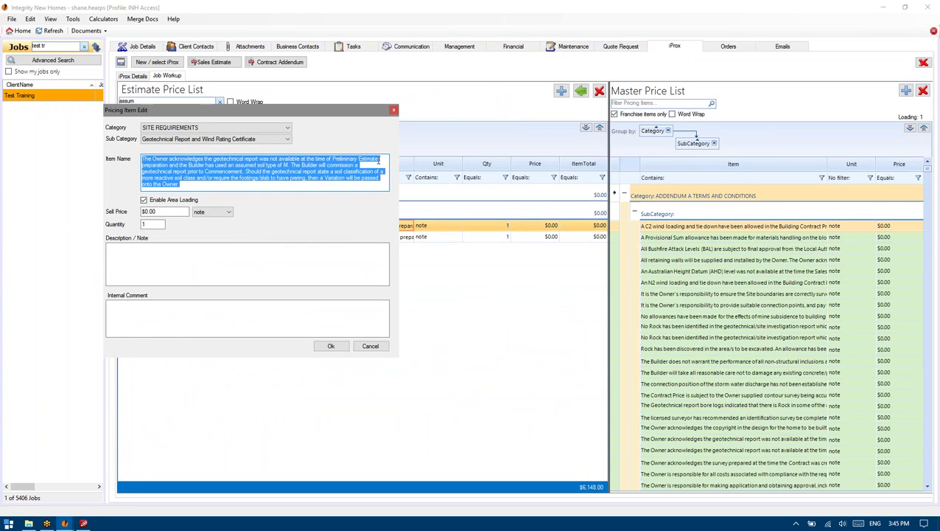
Step: Change the item's assumed soil type from M to H2-D and confirm with Ok
{"action": "left_click", "coordinate": [278, 159]}
{"action": "left_click_drag", "start_coordinate": [159, 166], "coordinate": [230, 165]}
{"action": "left_click", "coordinate": [228, 165]}
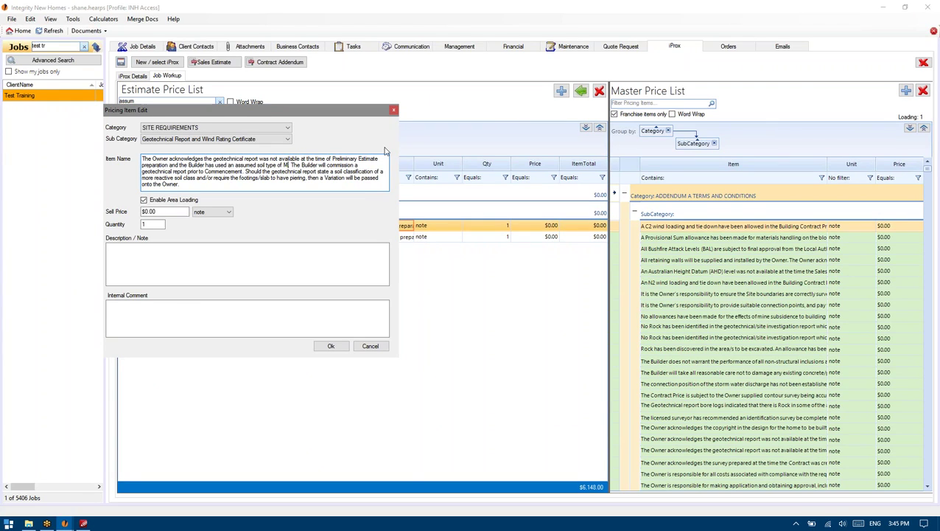
{"action": "key", "text": "BackSpace"}
{"action": "key", "text": "BackSpace"}
{"action": "type", "text": "H2-D"}
{"action": "left_click", "coordinate": [282, 312]}
{"action": "left_click", "coordinate": [330, 347]}
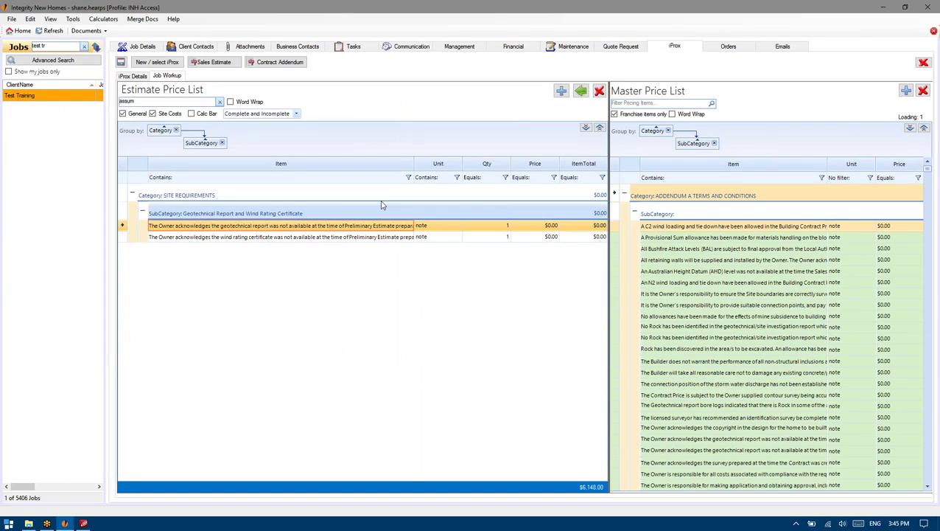
Step: Clear the estimate filter and show only site cost items in the list
{"action": "left_click", "coordinate": [310, 237]}
{"action": "left_click", "coordinate": [313, 225]}
{"action": "left_click", "coordinate": [219, 102]}
{"action": "left_click", "coordinate": [153, 113]}
{"action": "left_click", "coordinate": [122, 113]}
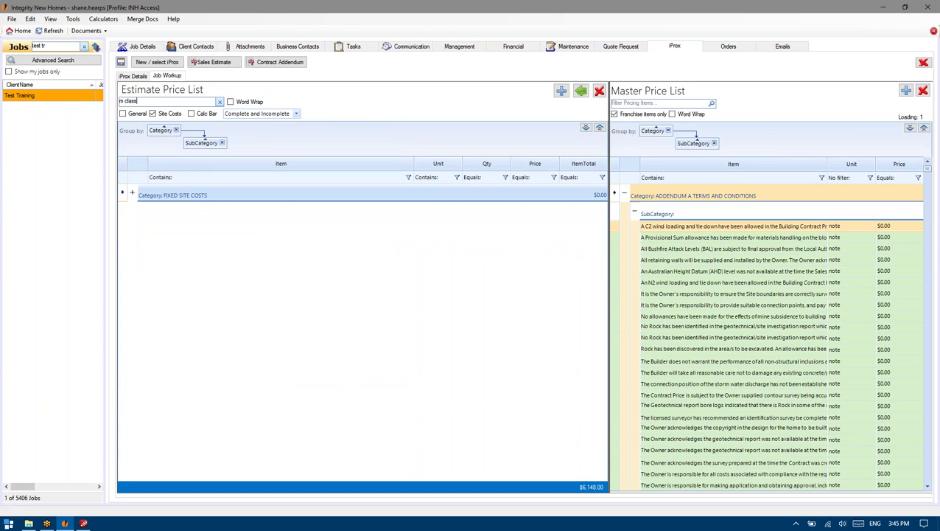
Step: Add the H2 - D Class slab item from the master price list to Slab Details
{"action": "left_click", "coordinate": [586, 127]}
{"action": "left_click", "coordinate": [266, 224]}
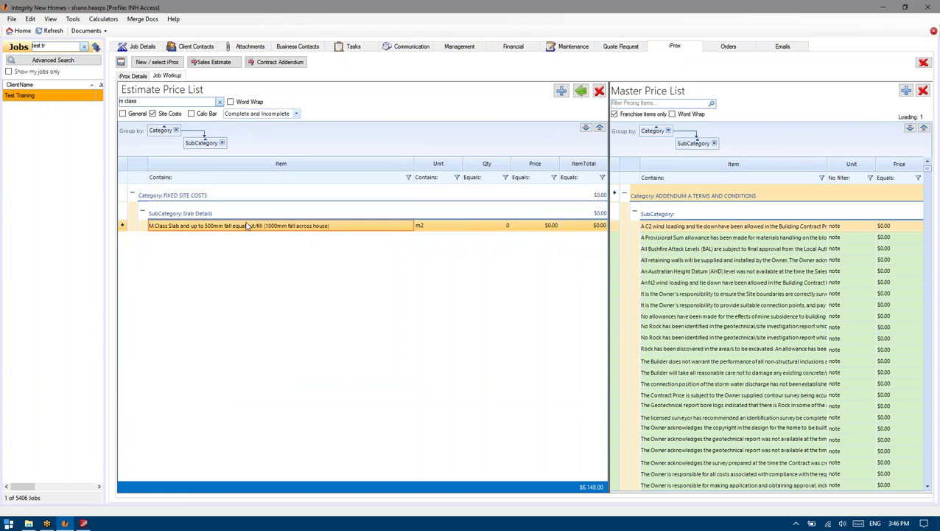
{"action": "left_click", "coordinate": [649, 103]}
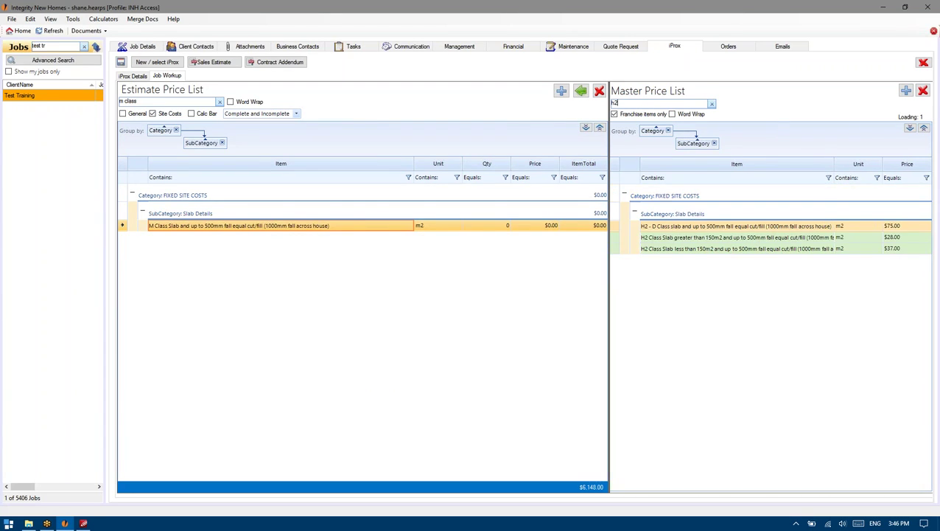
{"action": "left_click", "coordinate": [692, 227]}
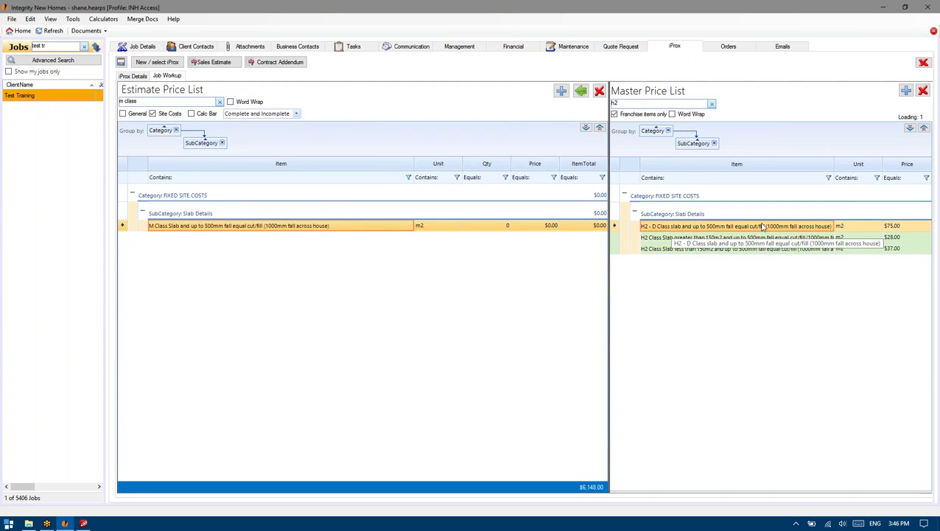
{"action": "left_click", "coordinate": [580, 90]}
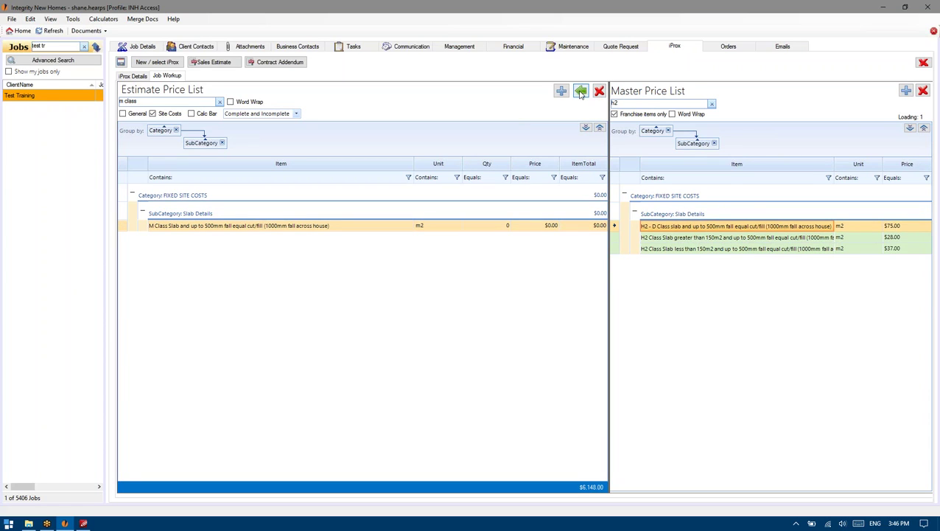
Step: Clear the estimate filter and delete the old M Class Slab item
{"action": "left_click_drag", "start_coordinate": [150, 103], "coordinate": [104, 103]}
{"action": "key", "text": "BackSpace"}
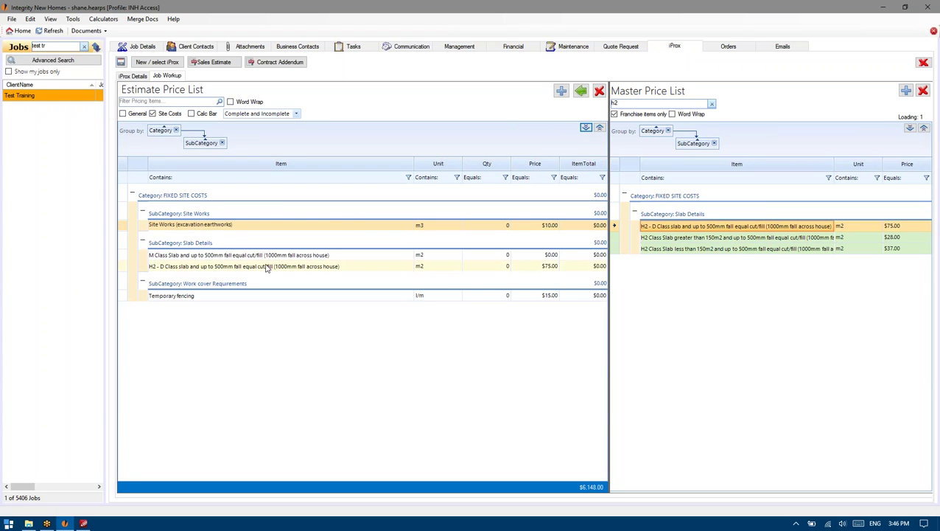
{"action": "left_click", "coordinate": [279, 256]}
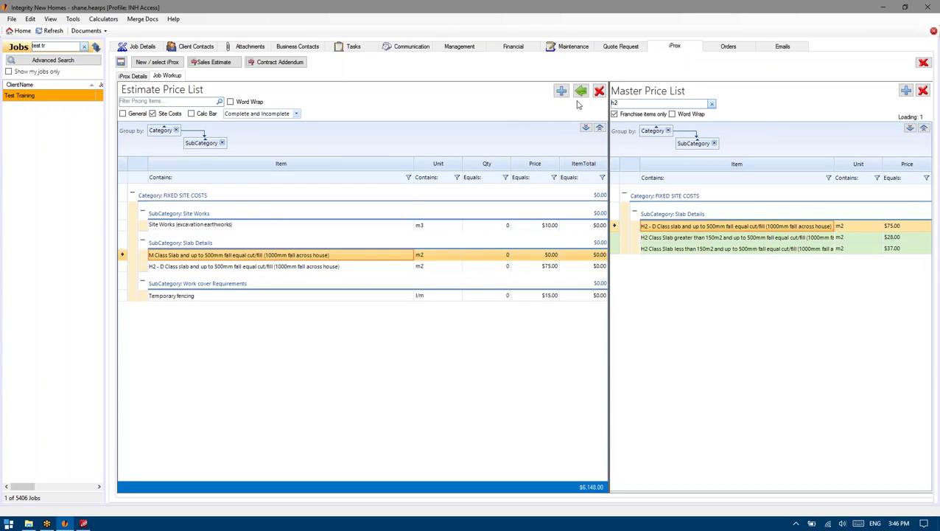
{"action": "left_click", "coordinate": [599, 90]}
{"action": "left_click", "coordinate": [488, 298]}
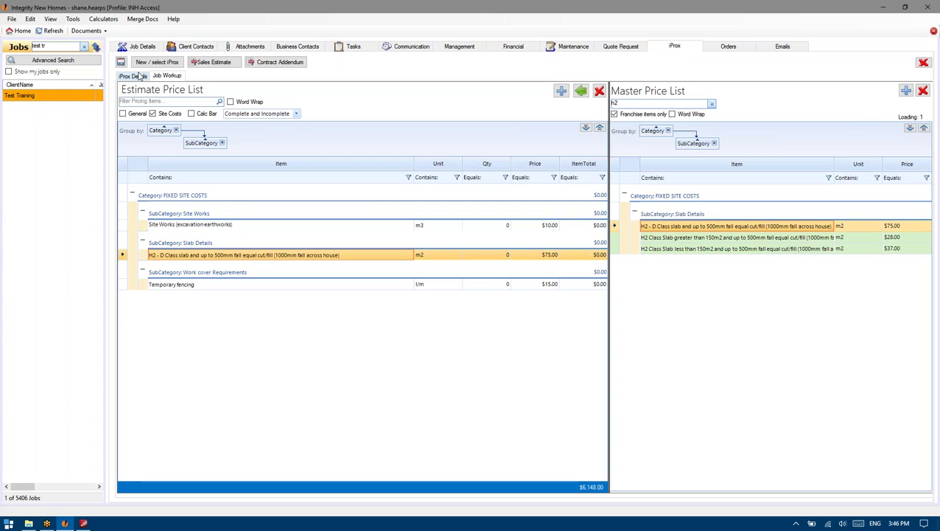
Step: Scroll the plan PDF to the floor plan page with the 137.42 m² AREAS table
{"action": "left_click", "coordinate": [84, 524]}
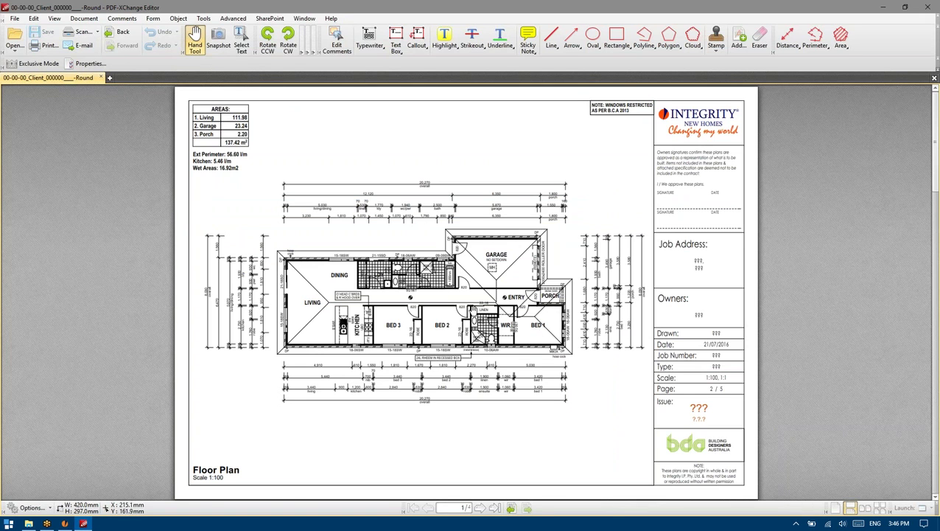
{"action": "scroll", "coordinate": [504, 267], "scroll_direction": "up", "scroll_amount": 1}
{"action": "scroll", "coordinate": [452, 288], "scroll_direction": "up", "scroll_amount": 1}
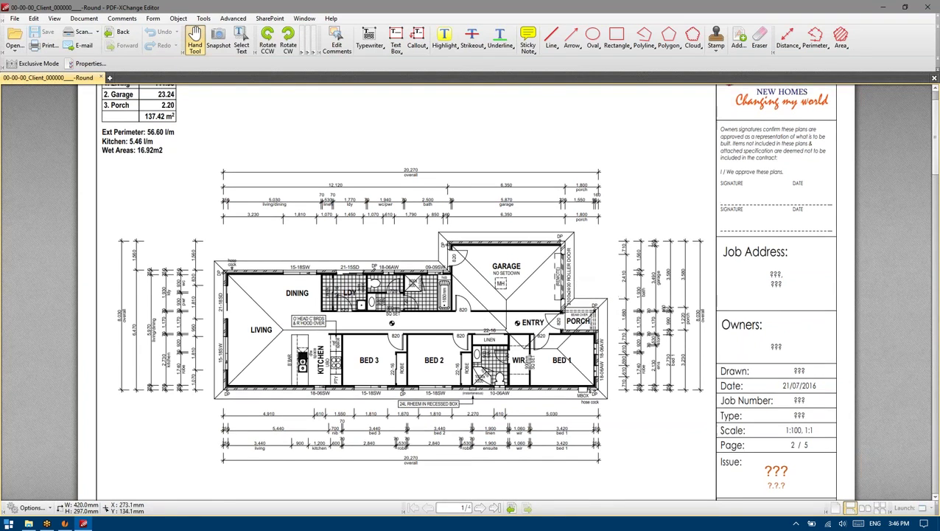
{"action": "scroll", "coordinate": [156, 144], "scroll_direction": "up", "scroll_amount": 1}
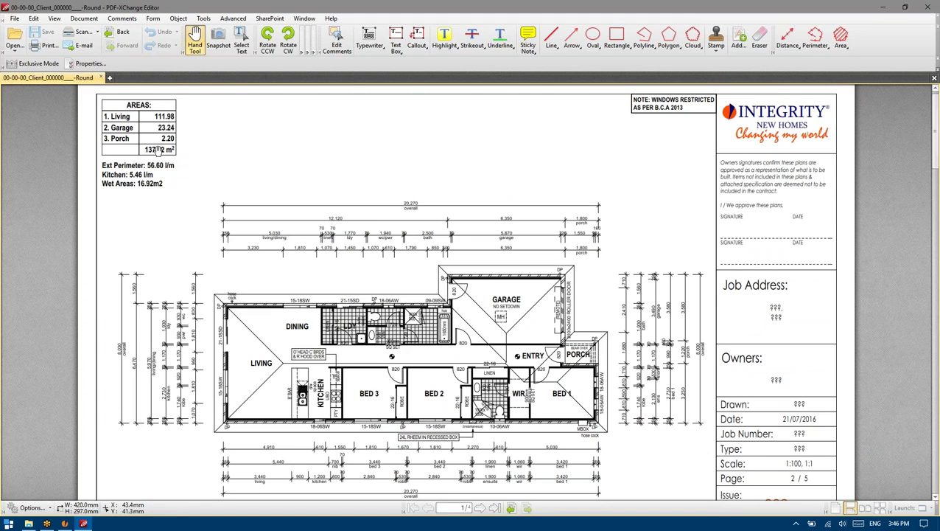
{"action": "scroll", "coordinate": [475, 339], "scroll_direction": "down", "scroll_amount": 1}
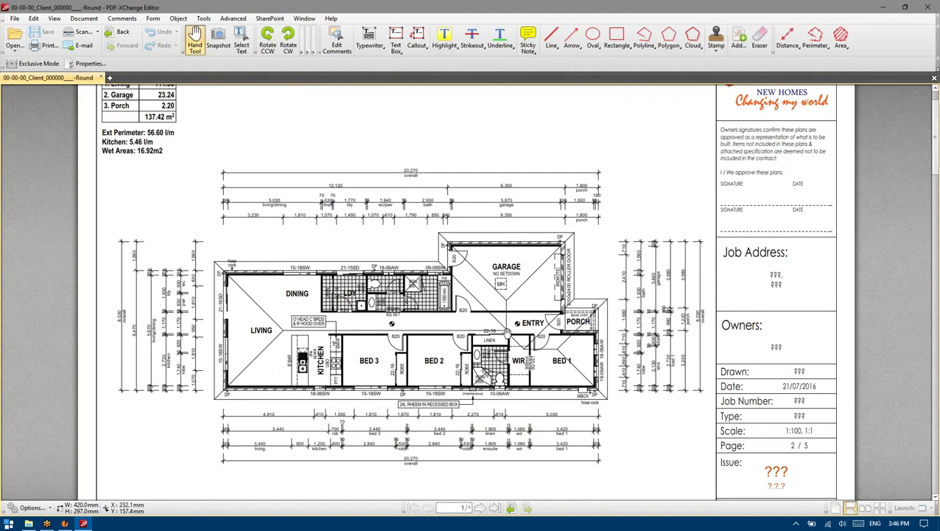
{"action": "scroll", "coordinate": [503, 328], "scroll_direction": "up", "scroll_amount": 2}
{"action": "scroll", "coordinate": [459, 343], "scroll_direction": "down", "scroll_amount": 1}
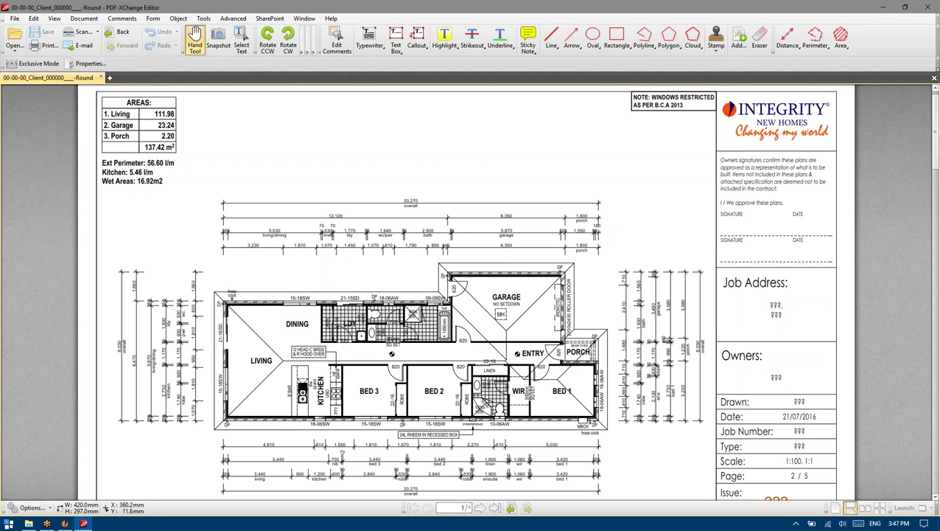
Step: Set the H2-D slab item's quantity to 137.42
{"action": "left_click", "coordinate": [881, 8]}
{"action": "left_click", "coordinate": [482, 254]}
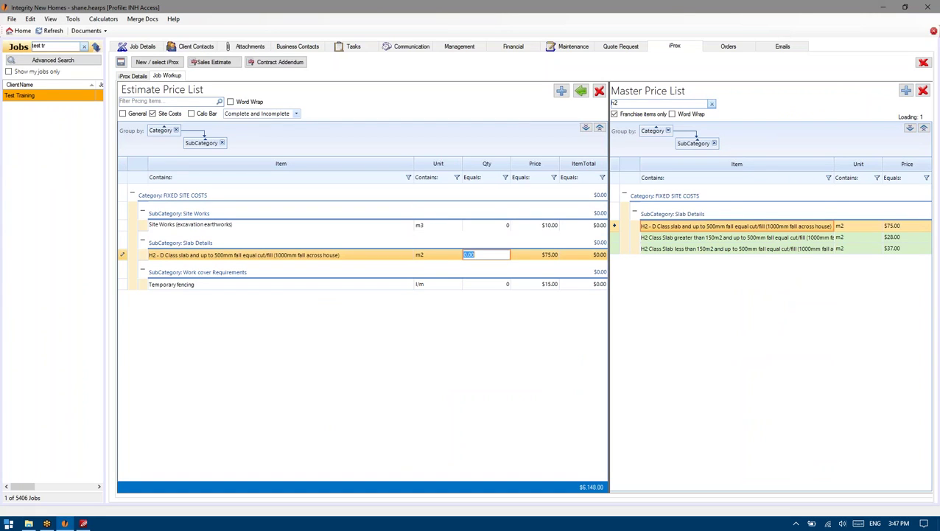
{"action": "type", "text": "137.42"}
{"action": "key", "text": "Return"}
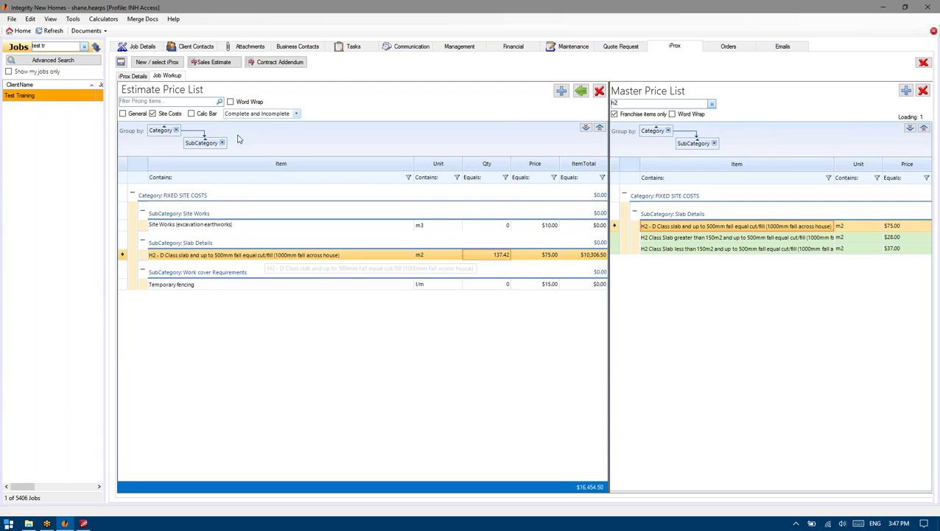
Step: Show Incomplete Only, mark the H2 slab item complete, include General, and expand all categories
{"action": "left_click", "coordinate": [252, 115]}
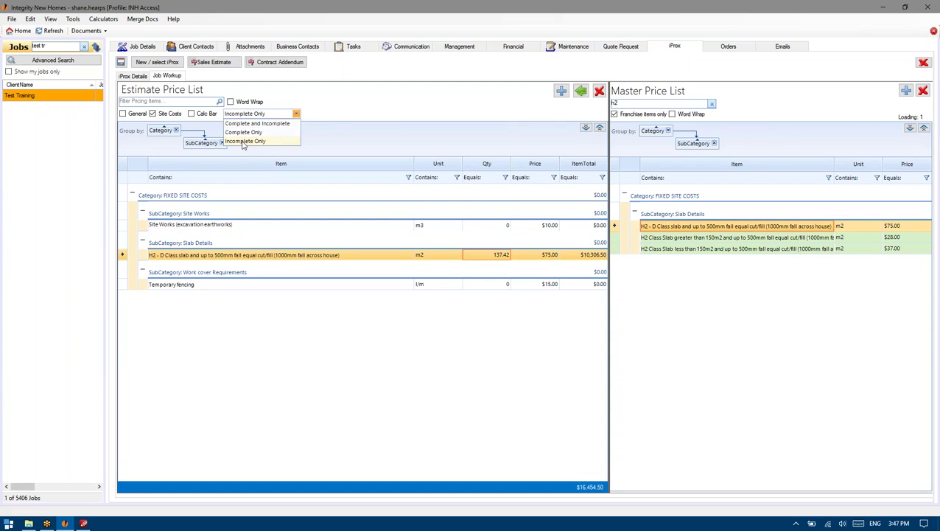
{"action": "left_click", "coordinate": [244, 141]}
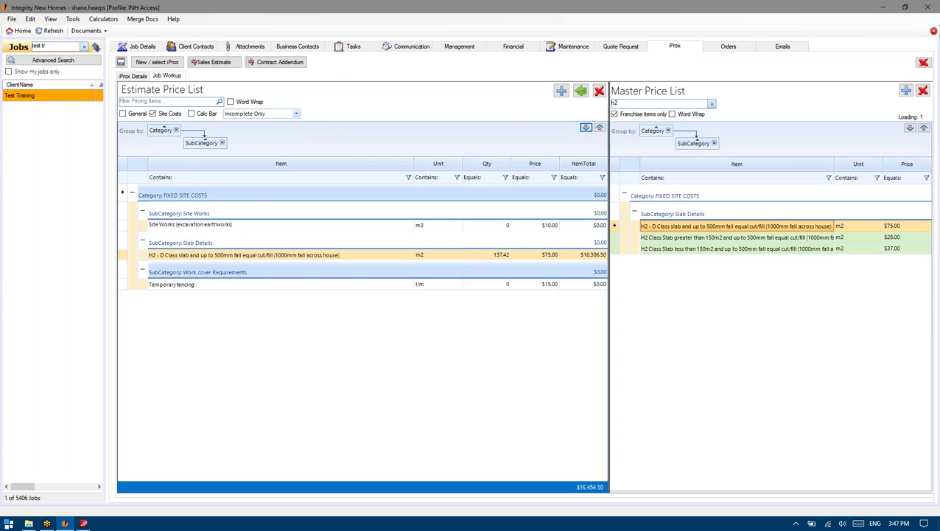
{"action": "right_click", "coordinate": [245, 255]}
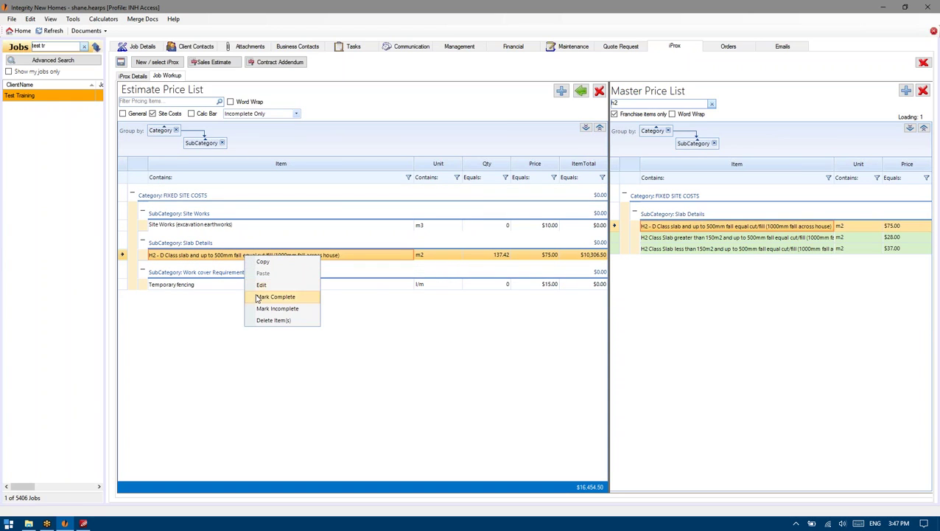
{"action": "left_click", "coordinate": [275, 297]}
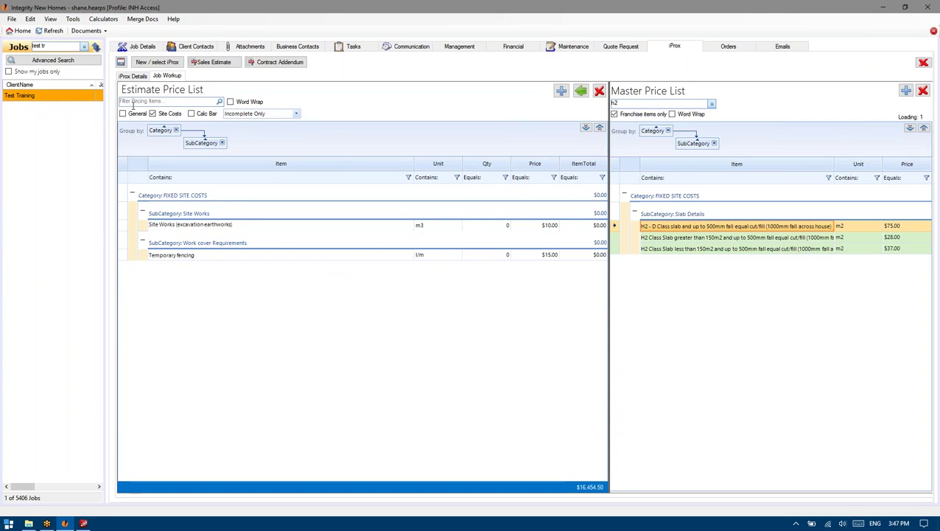
{"action": "left_click", "coordinate": [124, 114]}
{"action": "left_click", "coordinate": [586, 129]}
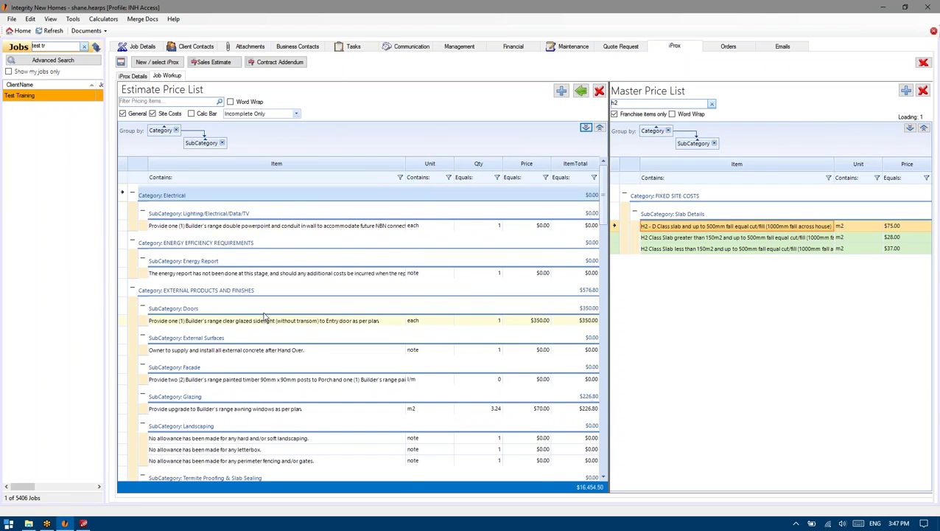
Step: Turn on Word Wrap in the estimate grid, clear the 'h2' master search, and view iProx Details
{"action": "scroll", "coordinate": [264, 316], "scroll_direction": "down", "scroll_amount": 10}
{"action": "scroll", "coordinate": [237, 328], "scroll_direction": "down", "scroll_amount": 10}
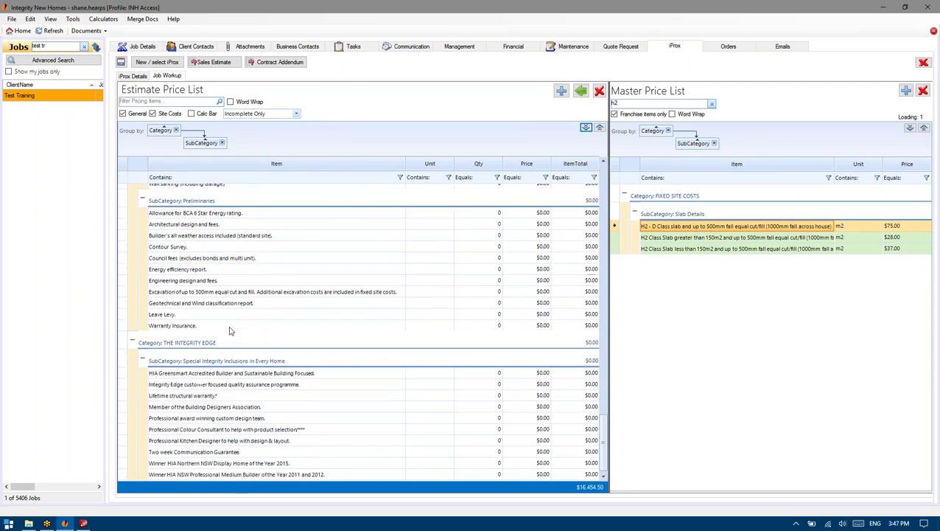
{"action": "scroll", "coordinate": [229, 413], "scroll_direction": "up", "scroll_amount": 5}
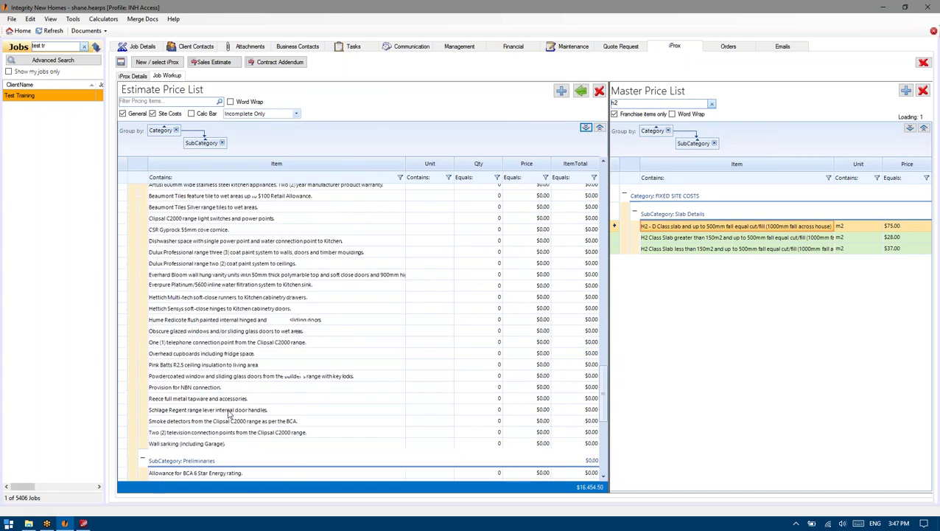
{"action": "scroll", "coordinate": [229, 413], "scroll_direction": "up", "scroll_amount": 5}
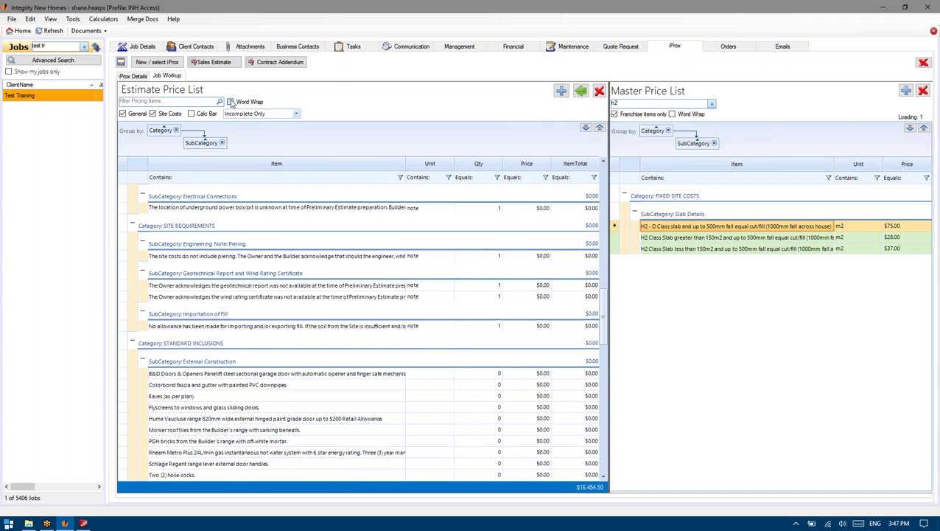
{"action": "left_click", "coordinate": [231, 102]}
{"action": "scroll", "coordinate": [221, 283], "scroll_direction": "down", "scroll_amount": 5}
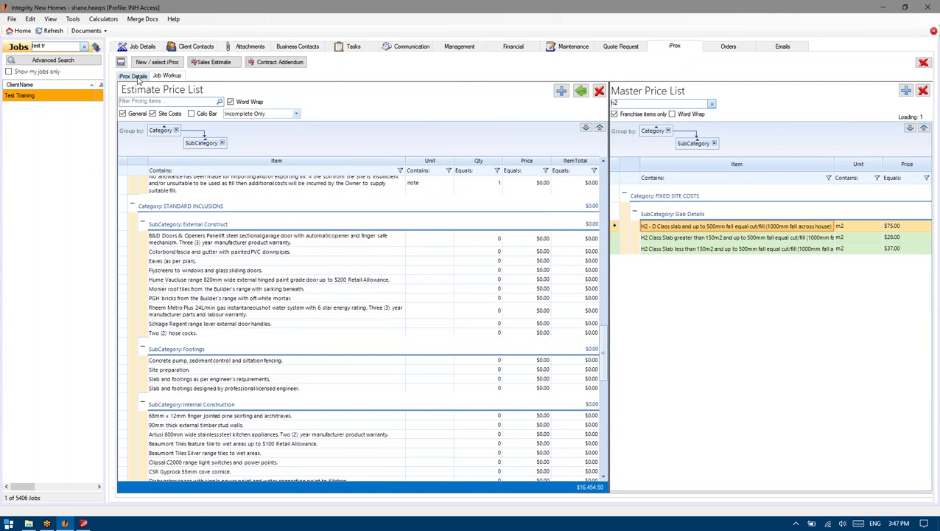
{"action": "left_click", "coordinate": [711, 103]}
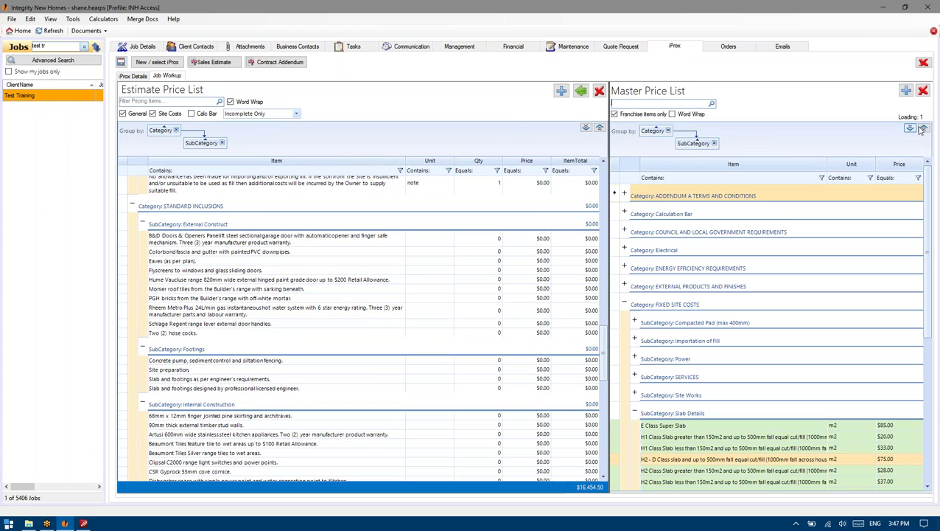
{"action": "left_click", "coordinate": [131, 76]}
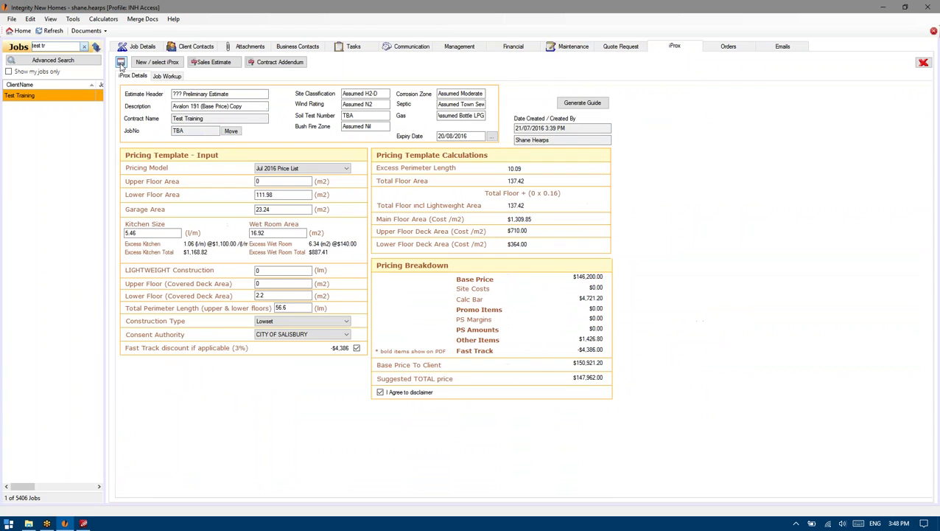
{"action": "left_click", "coordinate": [165, 76]}
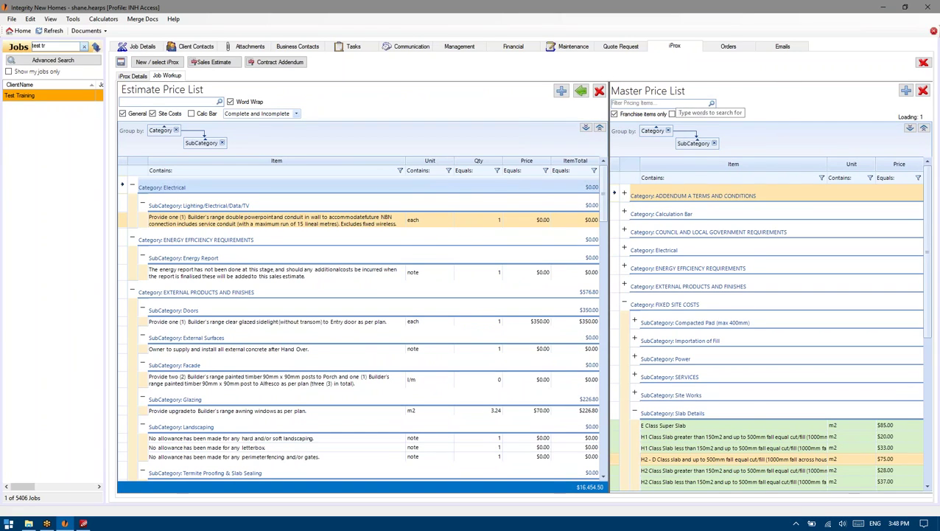
{"action": "left_click", "coordinate": [911, 130]}
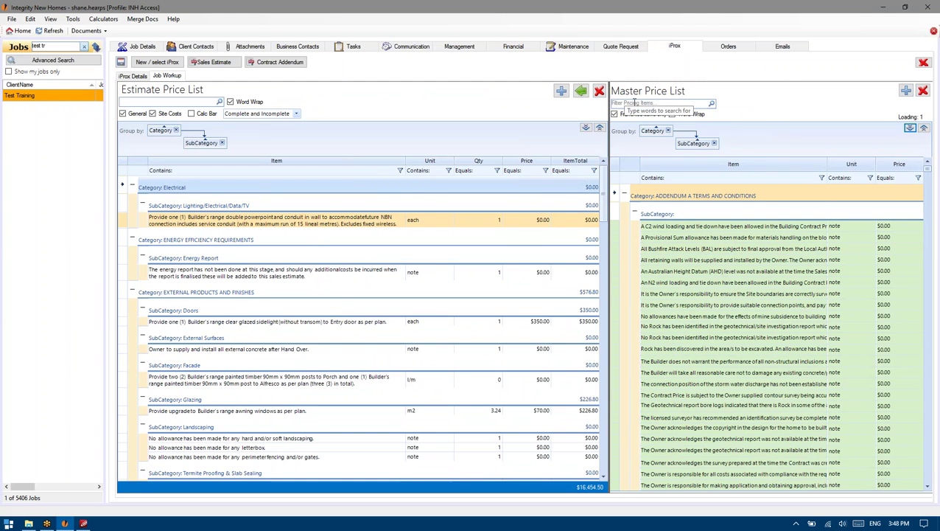
{"action": "scroll", "coordinate": [849, 251], "scroll_direction": "down", "scroll_amount": 10}
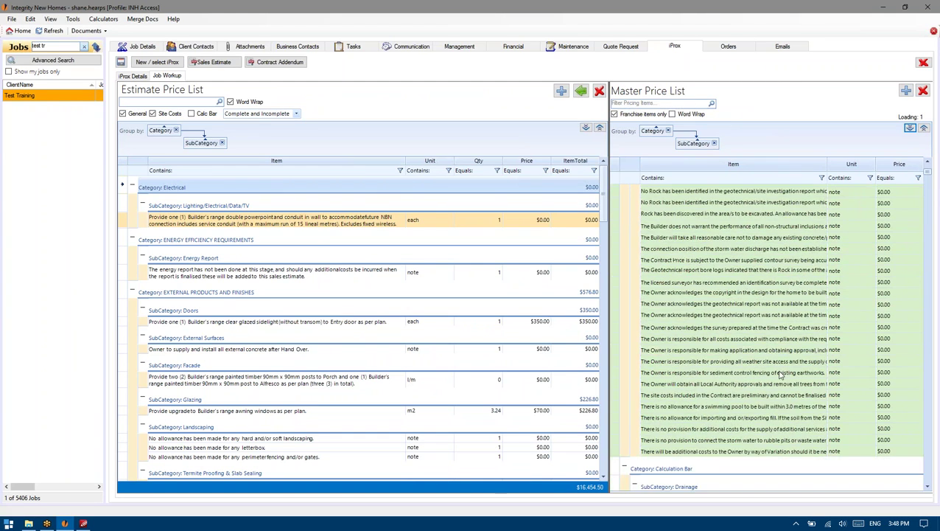
{"action": "scroll", "coordinate": [738, 371], "scroll_direction": "down", "scroll_amount": 2}
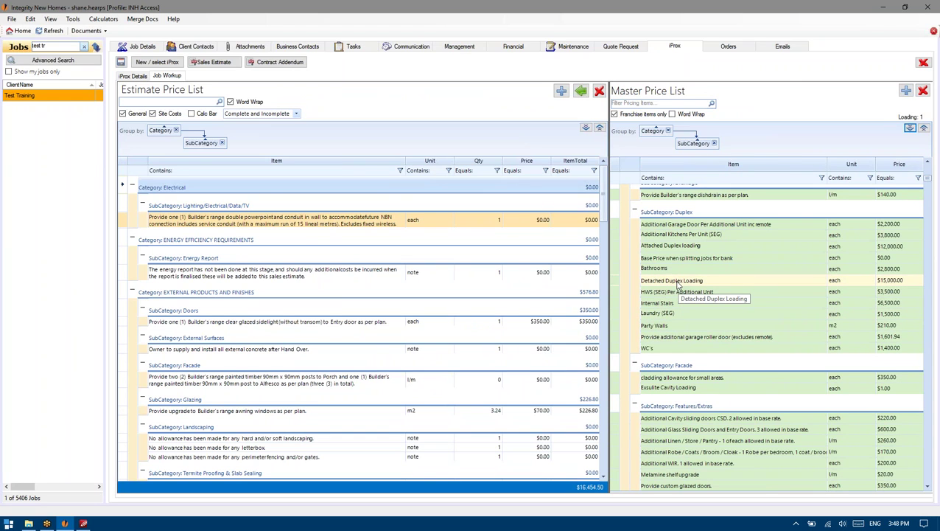
{"action": "scroll", "coordinate": [677, 286], "scroll_direction": "up", "scroll_amount": 10}
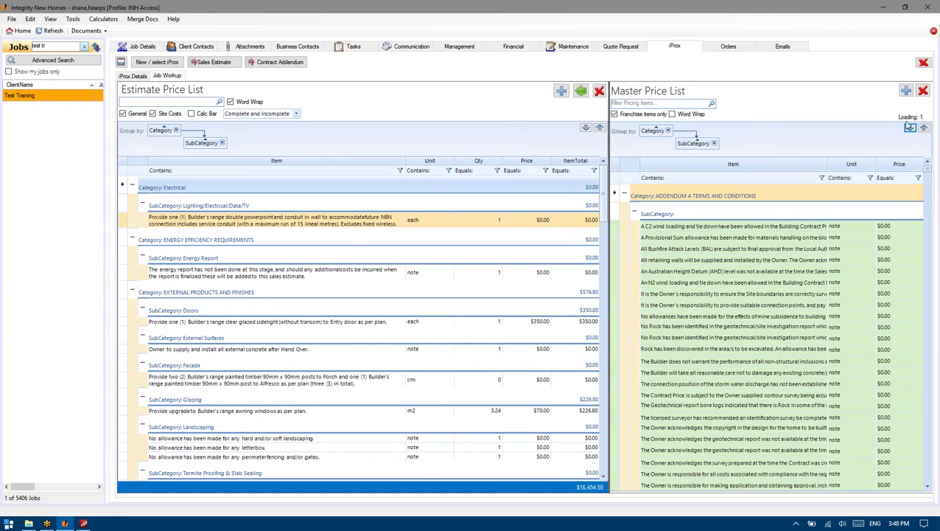
{"action": "scroll", "coordinate": [706, 310], "scroll_direction": "down", "scroll_amount": 8}
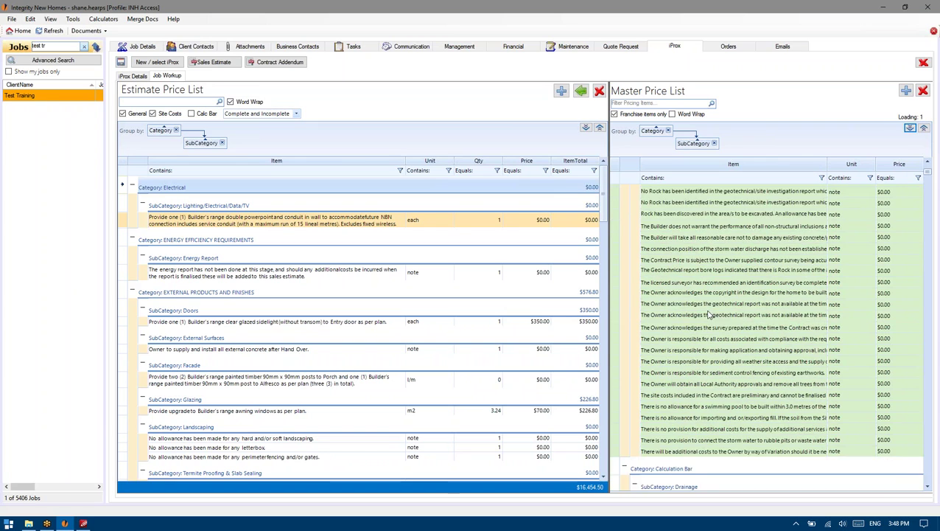
{"action": "scroll", "coordinate": [706, 310], "scroll_direction": "down", "scroll_amount": 3}
{"action": "left_click", "coordinate": [700, 326]}
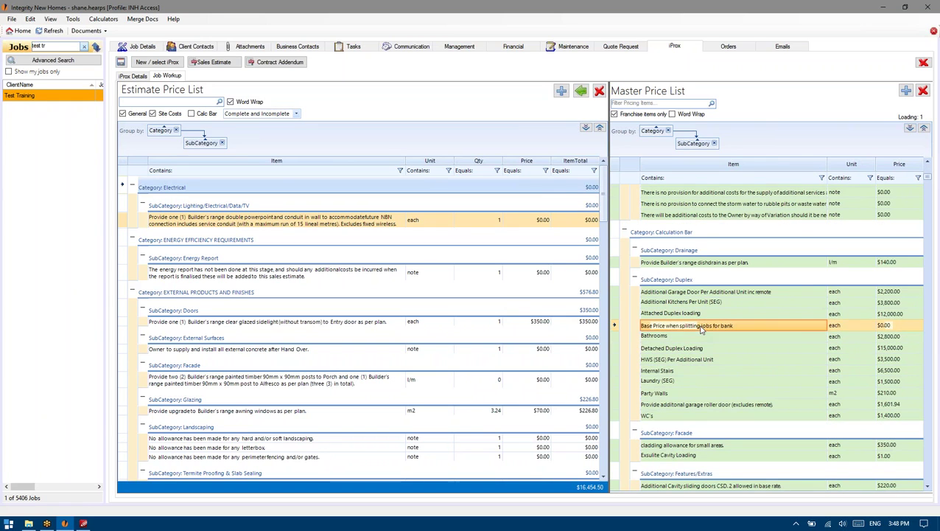
{"action": "left_click", "coordinate": [703, 337]}
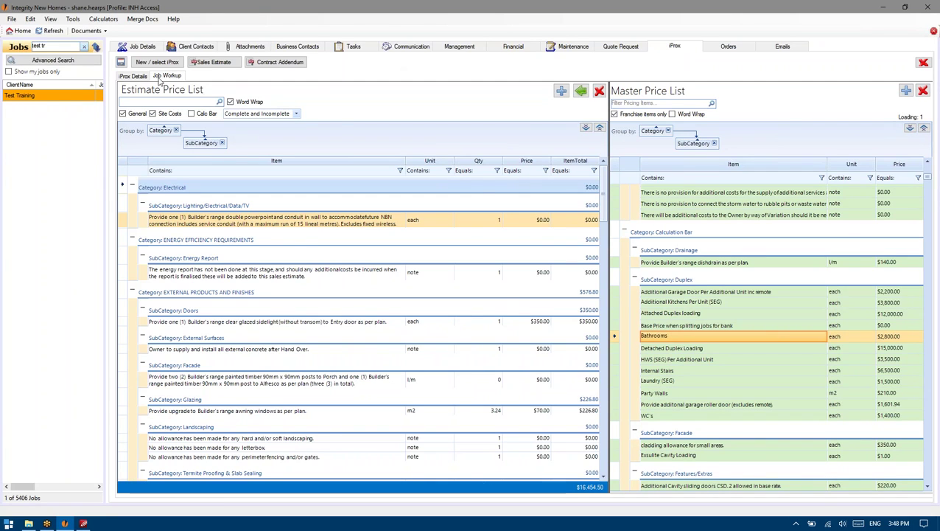
{"action": "left_click", "coordinate": [134, 77]}
Step: Set consent authority to GUNNEDAH SHIRE COUNCIL, then select the bushfire terms and CSD.2 master items
{"action": "left_click", "coordinate": [283, 336]}
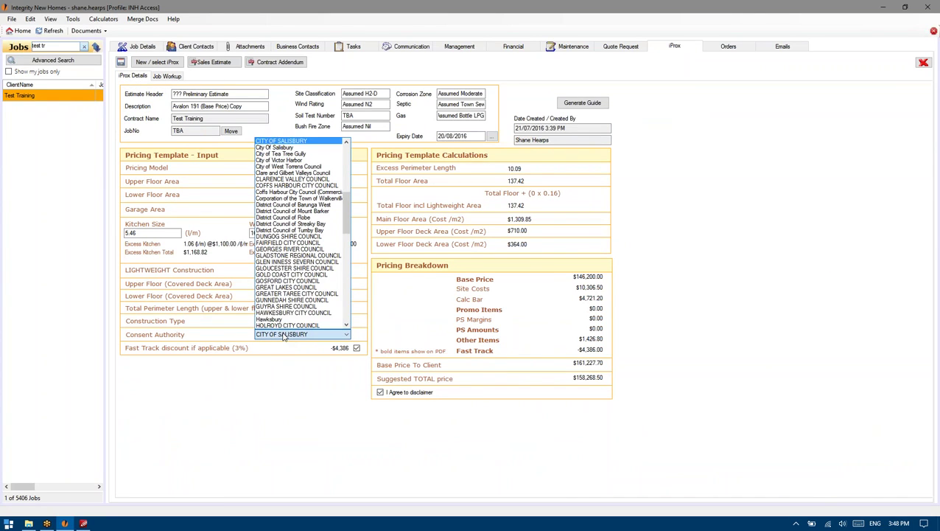
{"action": "scroll", "coordinate": [298, 295], "scroll_direction": "up", "scroll_amount": 6}
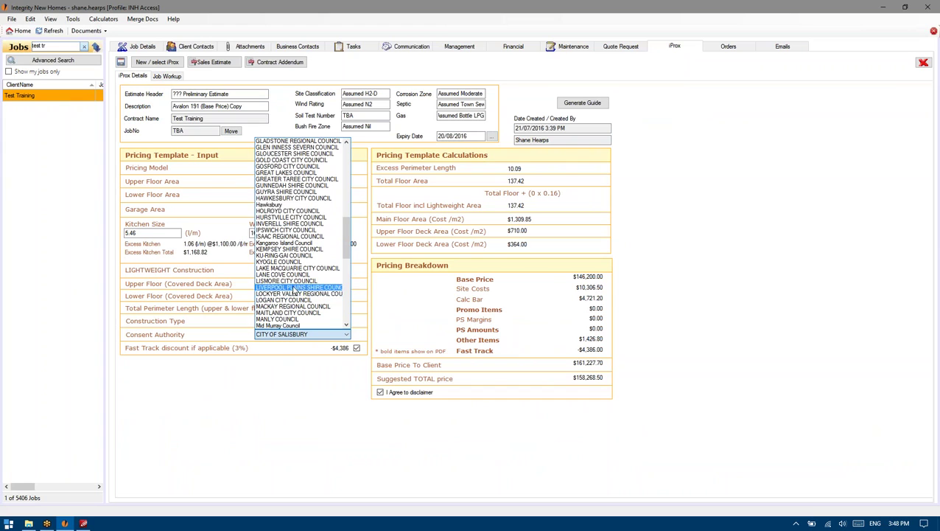
{"action": "left_click", "coordinate": [274, 187]}
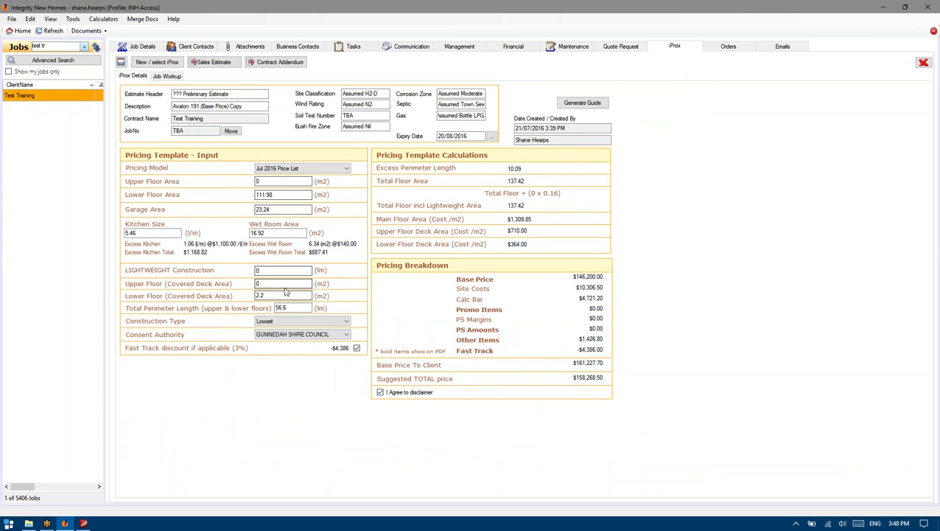
{"action": "left_click", "coordinate": [161, 77]}
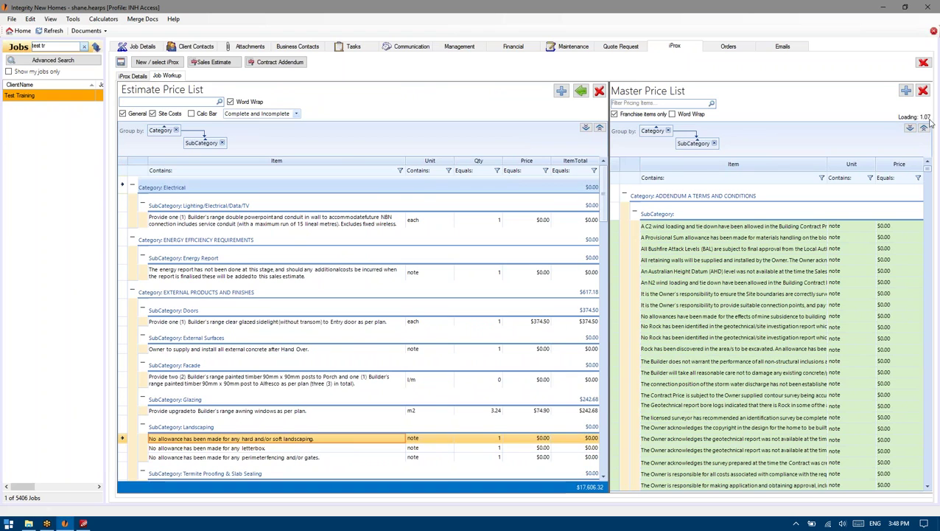
{"action": "left_click", "coordinate": [809, 251]}
{"action": "scroll", "coordinate": [882, 284], "scroll_direction": "down", "scroll_amount": 10}
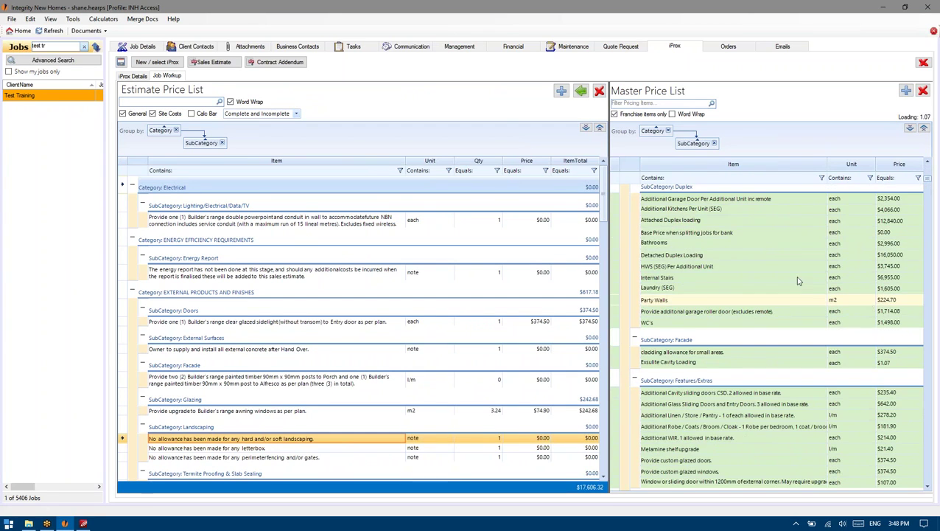
{"action": "left_click", "coordinate": [893, 394]}
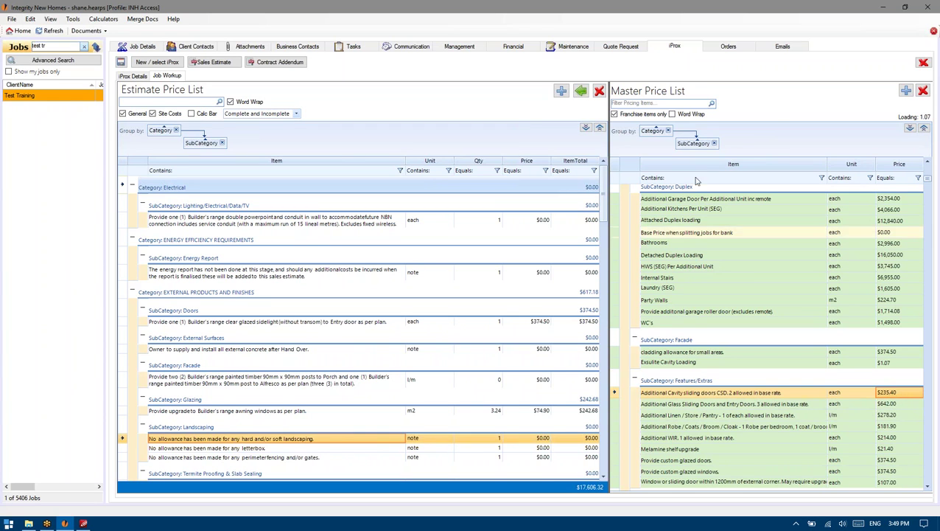
Step: Change the consent authority to CITY OF SALISBURY and return to the estimate lists
{"action": "left_click", "coordinate": [134, 77]}
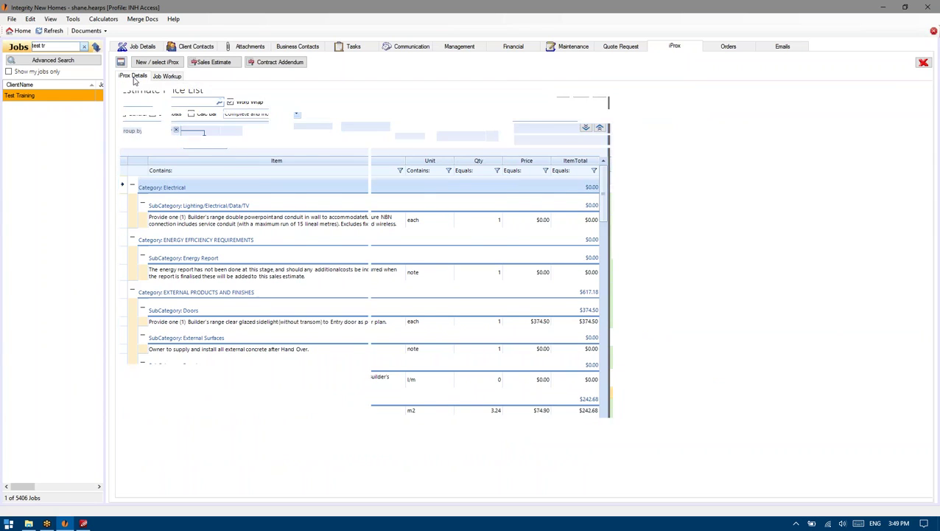
{"action": "left_click", "coordinate": [158, 76]}
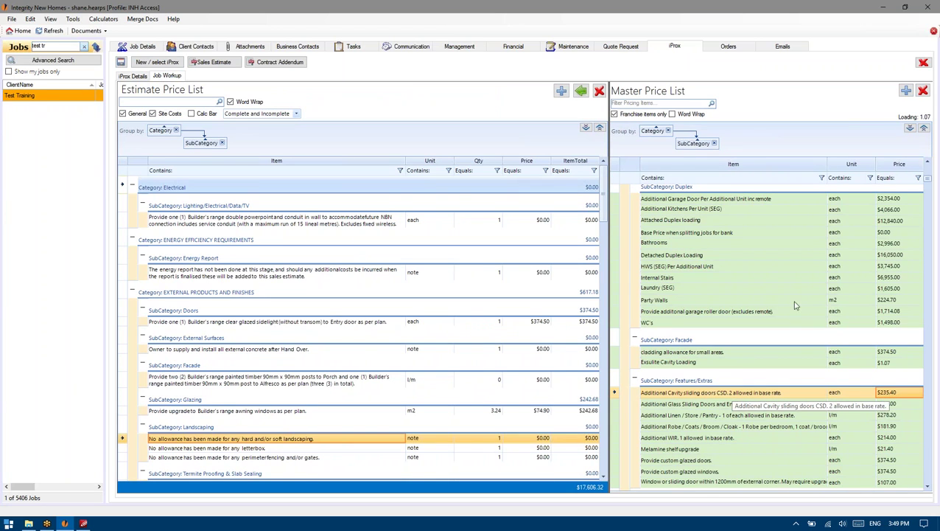
{"action": "left_click", "coordinate": [133, 77]}
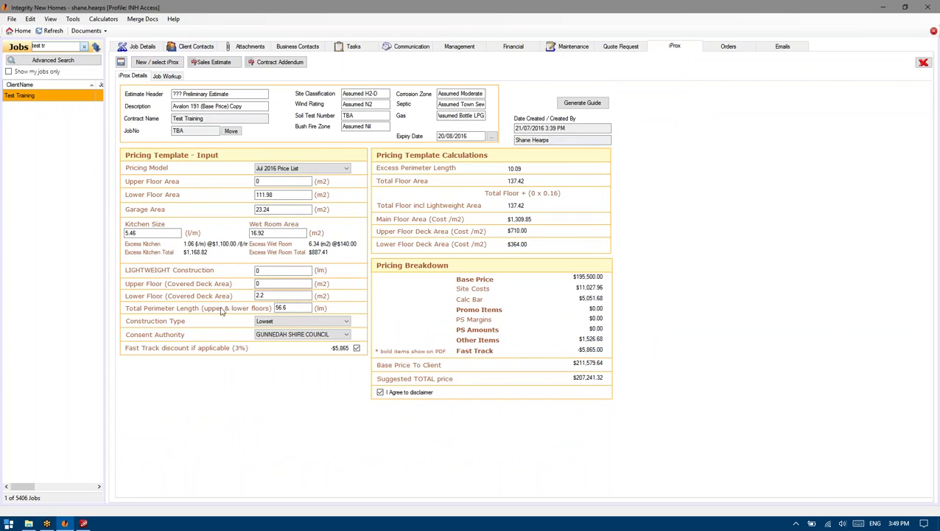
{"action": "left_click", "coordinate": [272, 336]}
{"action": "left_click_drag", "start_coordinate": [349, 247], "coordinate": [349, 204]}
{"action": "left_click", "coordinate": [294, 179]}
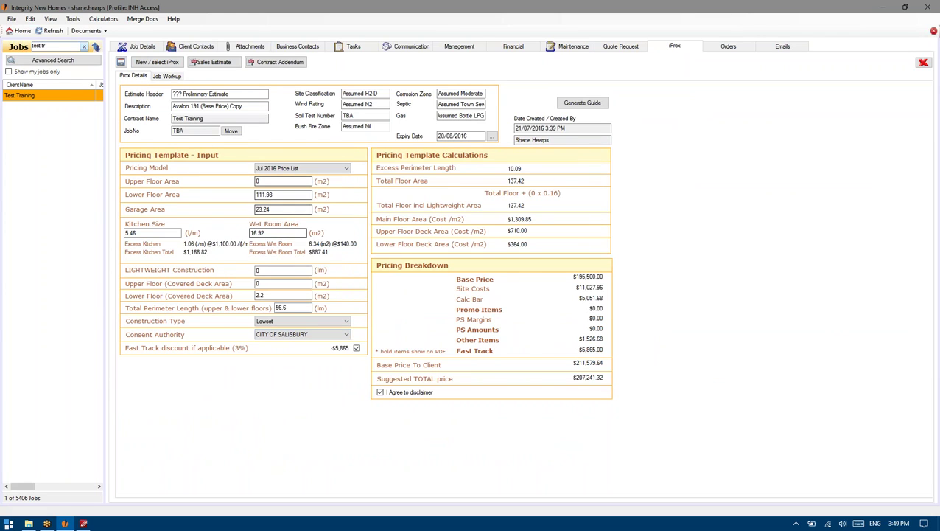
{"action": "left_click", "coordinate": [167, 76]}
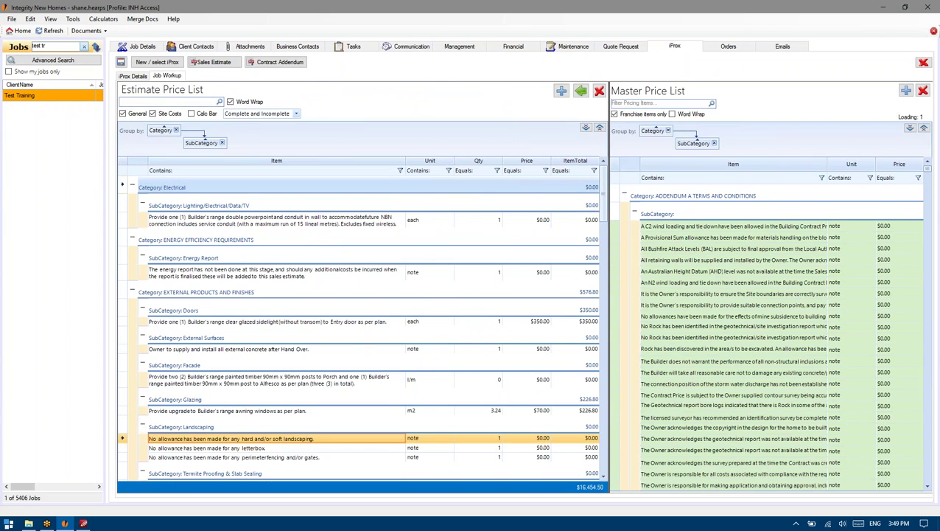
Step: Inspect the Additional Garage Door item's area-loaded price and close it unchanged
{"action": "left_click", "coordinate": [140, 77]}
{"action": "left_click", "coordinate": [167, 76]}
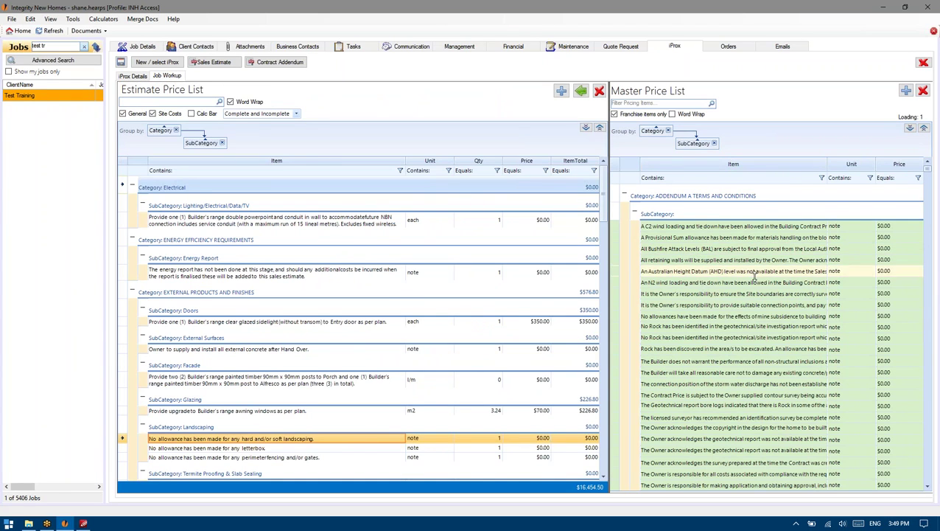
{"action": "scroll", "coordinate": [737, 273], "scroll_direction": "down", "scroll_amount": 7}
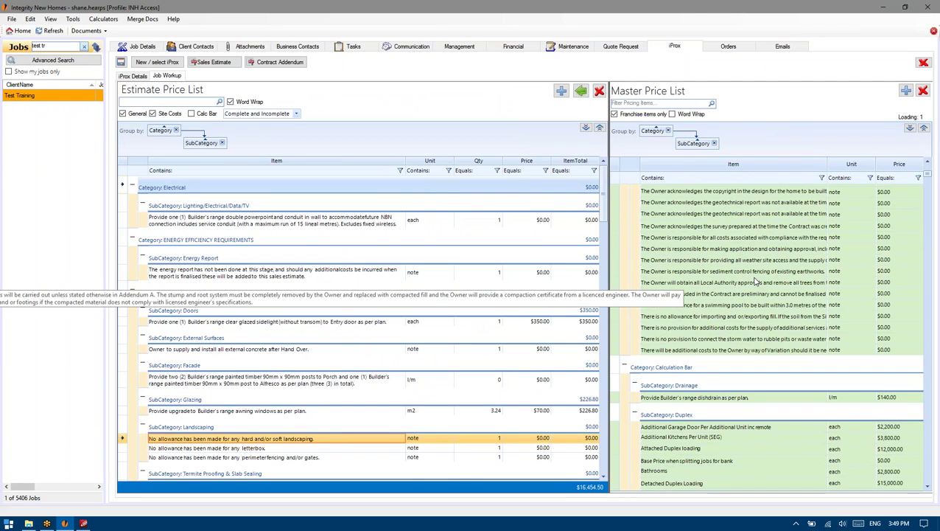
{"action": "scroll", "coordinate": [730, 324], "scroll_direction": "down", "scroll_amount": 2}
{"action": "double_click", "coordinate": [704, 360]}
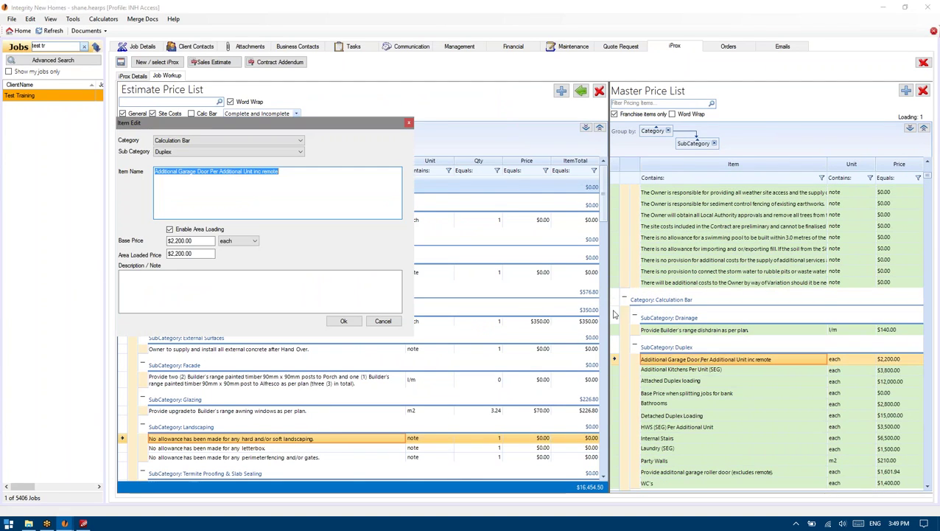
{"action": "left_click", "coordinate": [191, 253]}
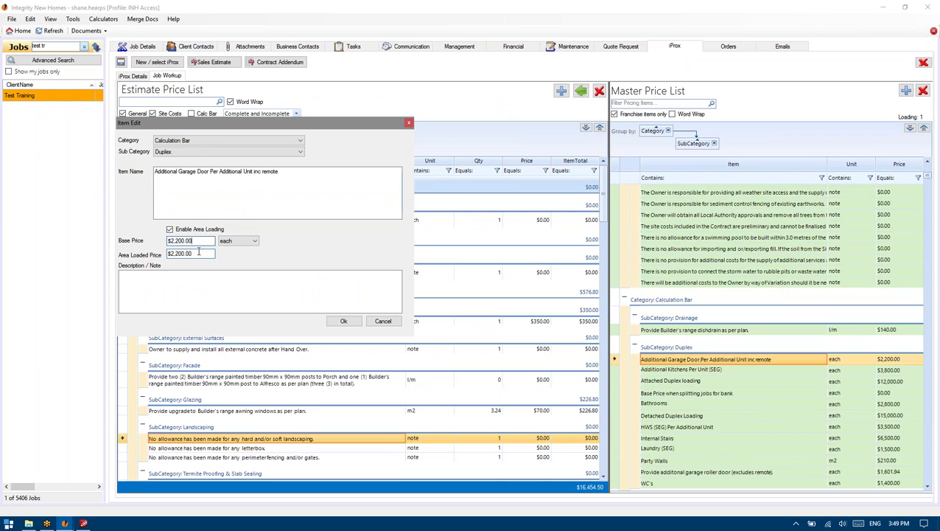
{"action": "left_click", "coordinate": [343, 321]}
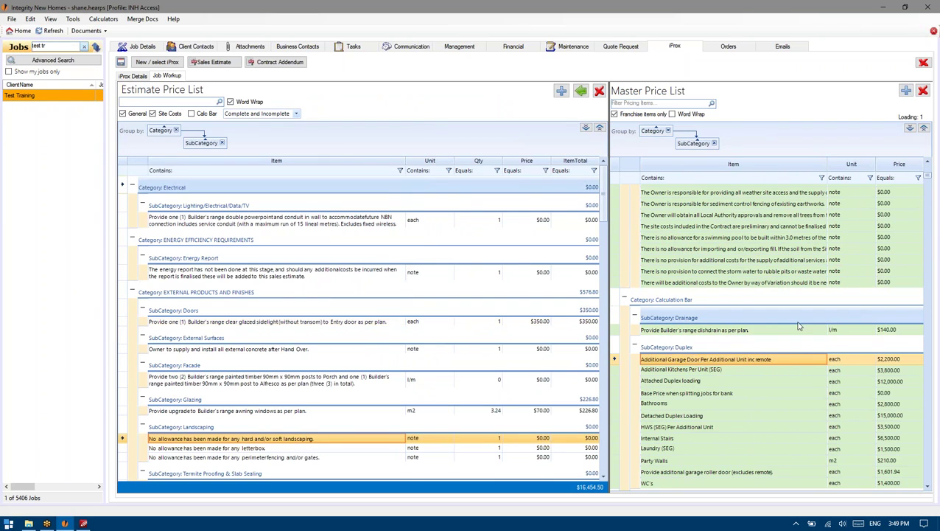
{"action": "left_click", "coordinate": [755, 329]}
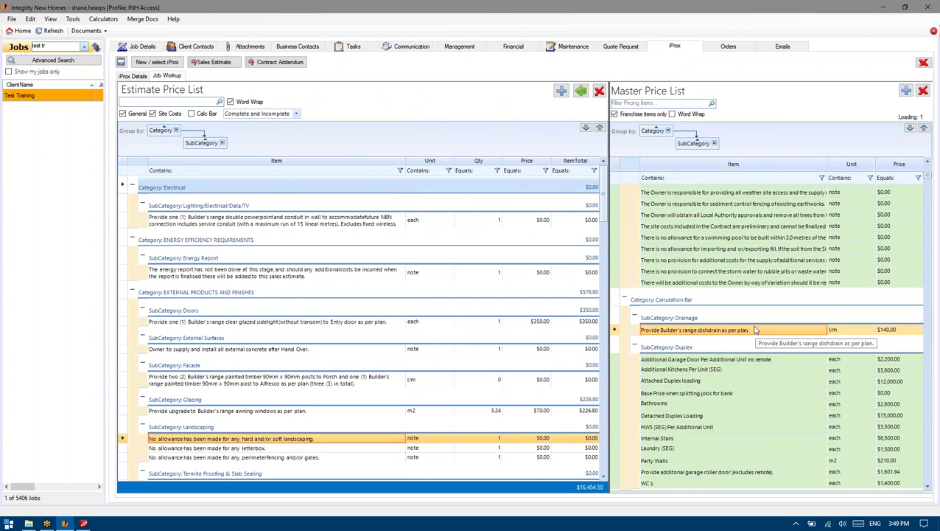
Step: Recheck the pricing breakdown, reopen the garage door item's details without saving, then return to the summary
{"action": "left_click", "coordinate": [138, 76]}
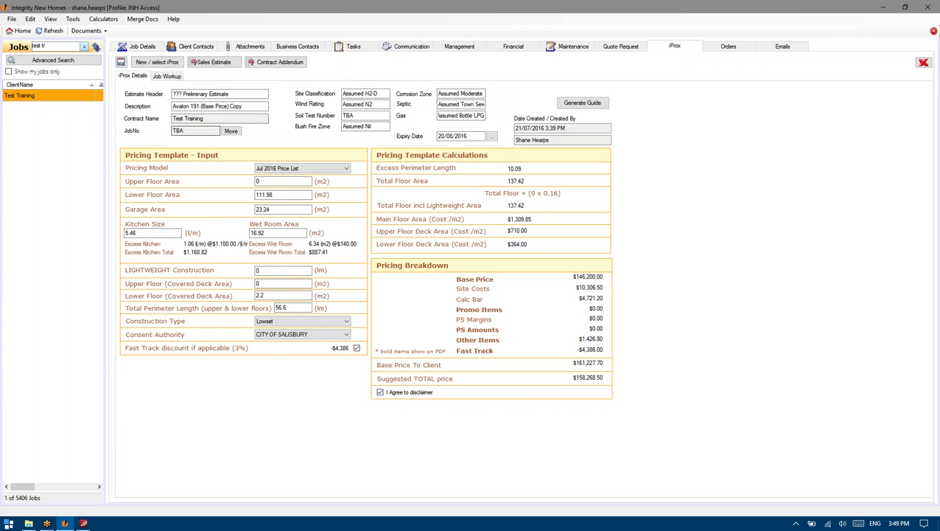
{"action": "left_click", "coordinate": [167, 76]}
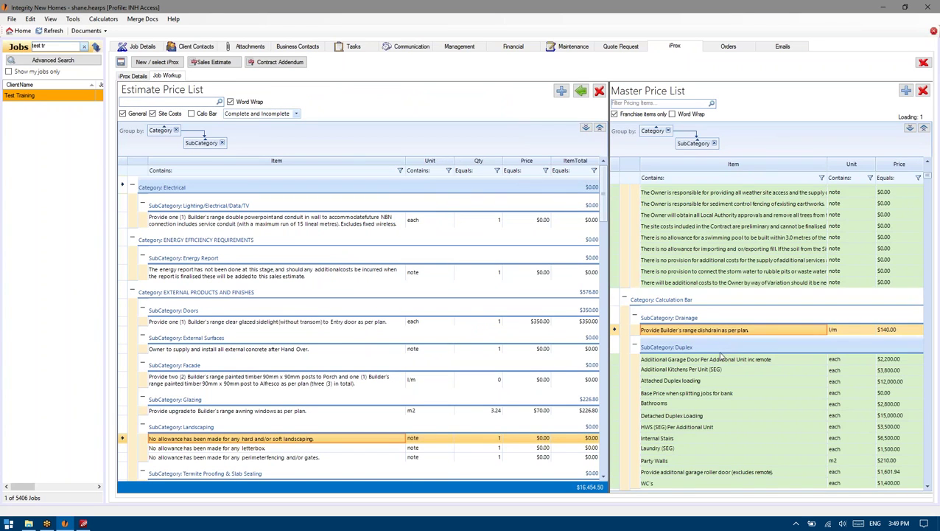
{"action": "scroll", "coordinate": [719, 352], "scroll_direction": "down", "scroll_amount": 4}
{"action": "left_click", "coordinate": [693, 258]}
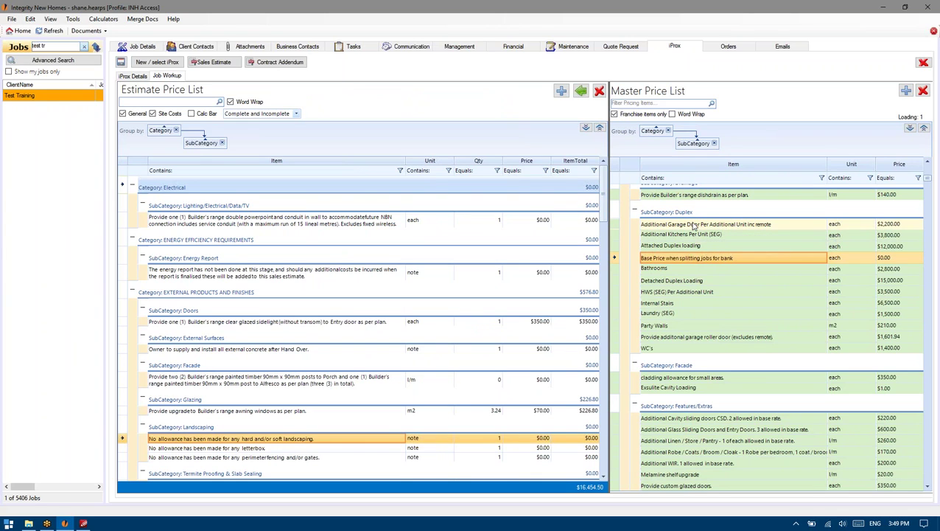
{"action": "right_click", "coordinate": [693, 226]}
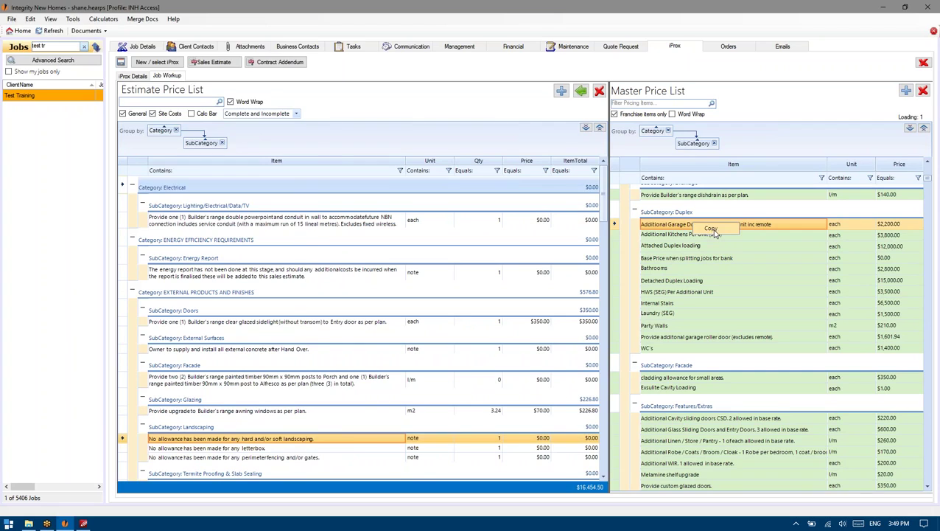
{"action": "left_click", "coordinate": [709, 228]}
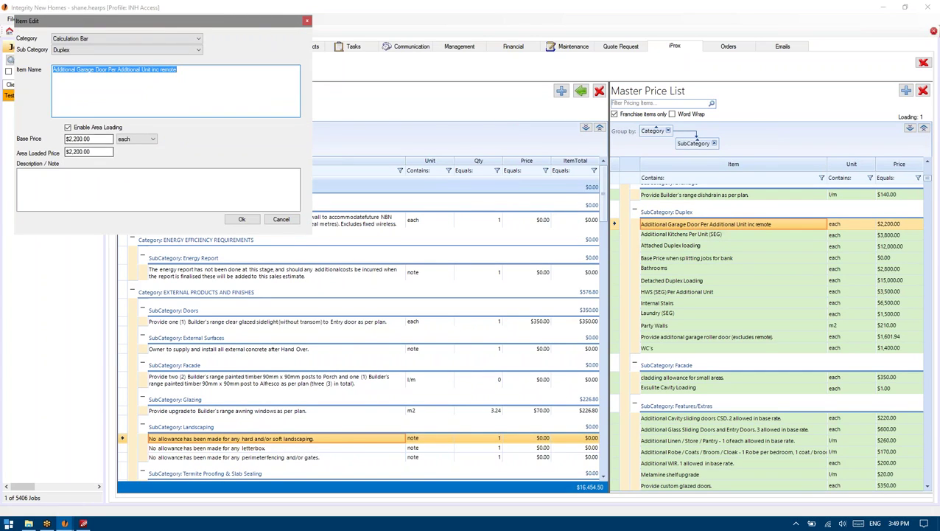
{"action": "left_click", "coordinate": [281, 219]}
{"action": "left_click", "coordinate": [686, 234]}
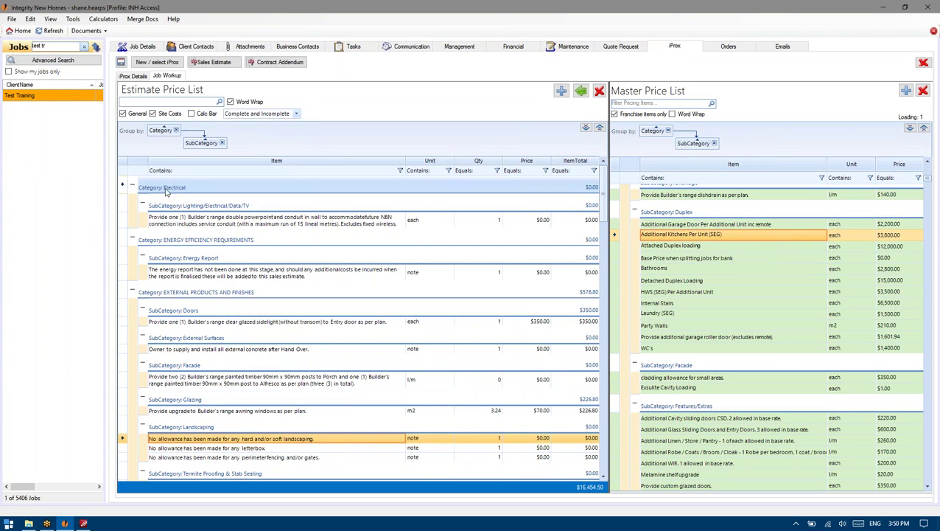
{"action": "left_click", "coordinate": [133, 76]}
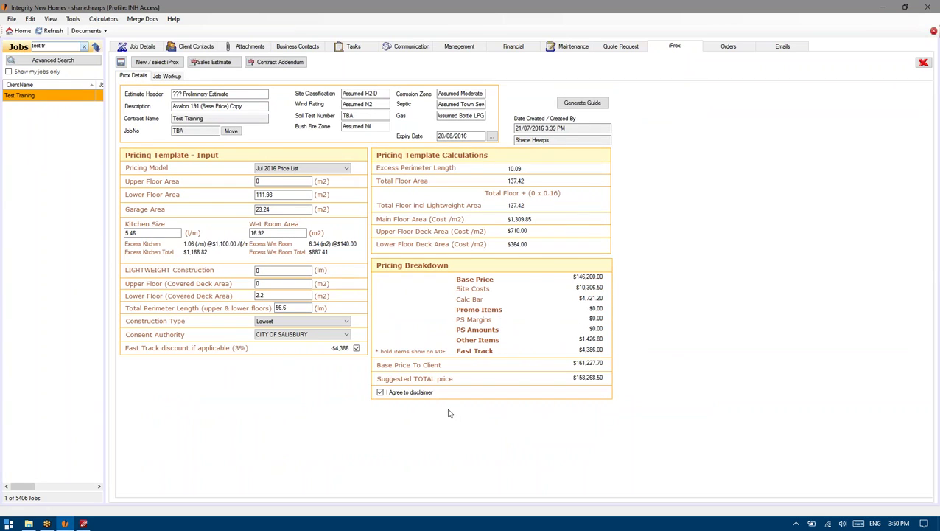
Step: Check the $146,200.00 Base Price and keep CITY OF SALISBURY as consent authority
{"action": "left_click_drag", "start_coordinate": [573, 277], "coordinate": [602, 277]}
{"action": "left_click", "coordinate": [587, 277]}
{"action": "left_click", "coordinate": [298, 335]}
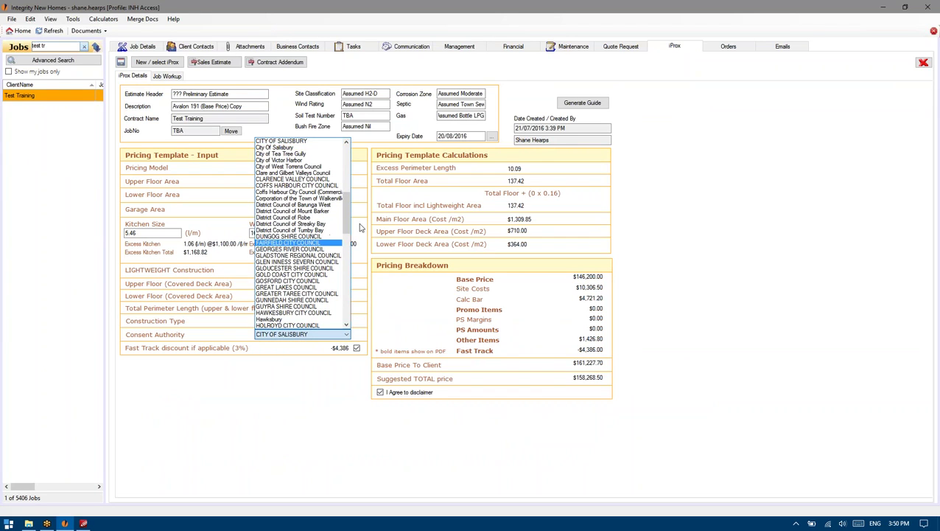
{"action": "left_click", "coordinate": [395, 287]}
Step: Set the Estimate Price List status filter to Incomplete Only
{"action": "left_click", "coordinate": [168, 75]}
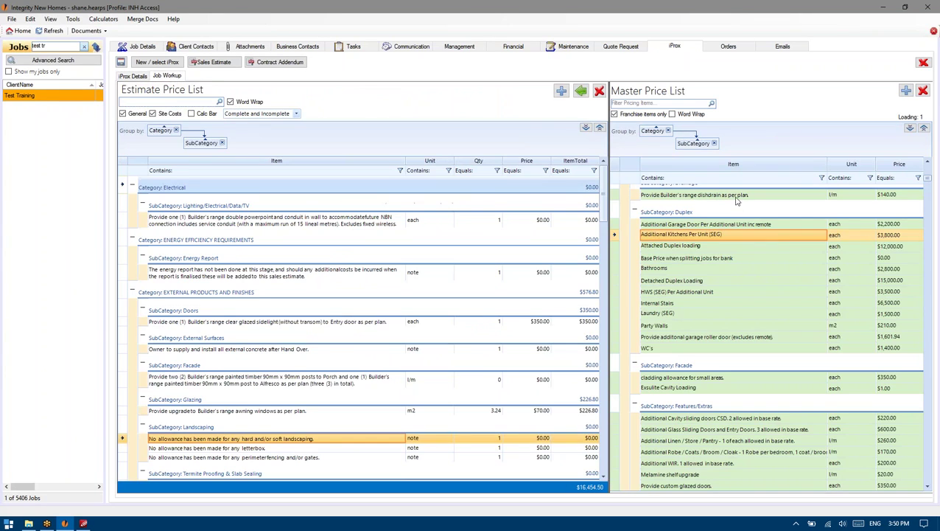
{"action": "scroll", "coordinate": [733, 285], "scroll_direction": "up", "scroll_amount": 10}
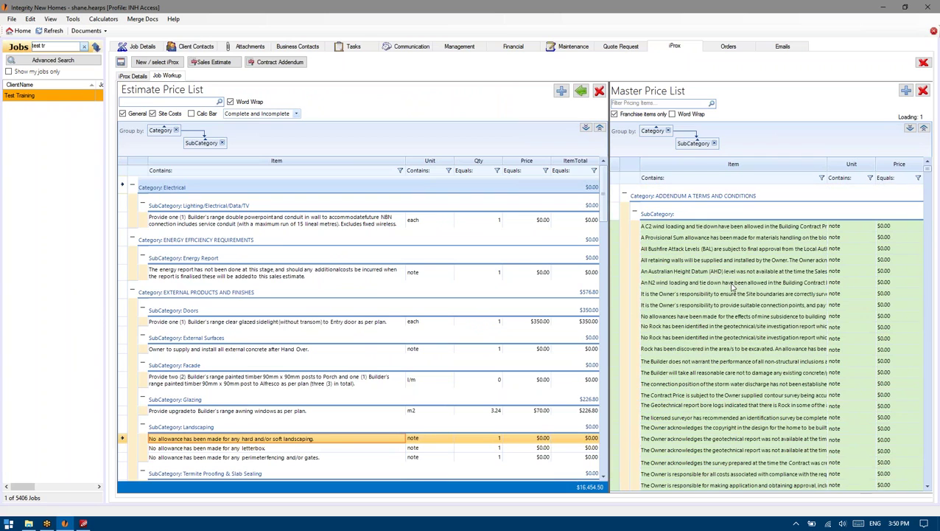
{"action": "left_click", "coordinate": [229, 220]}
{"action": "left_click", "coordinate": [143, 78]}
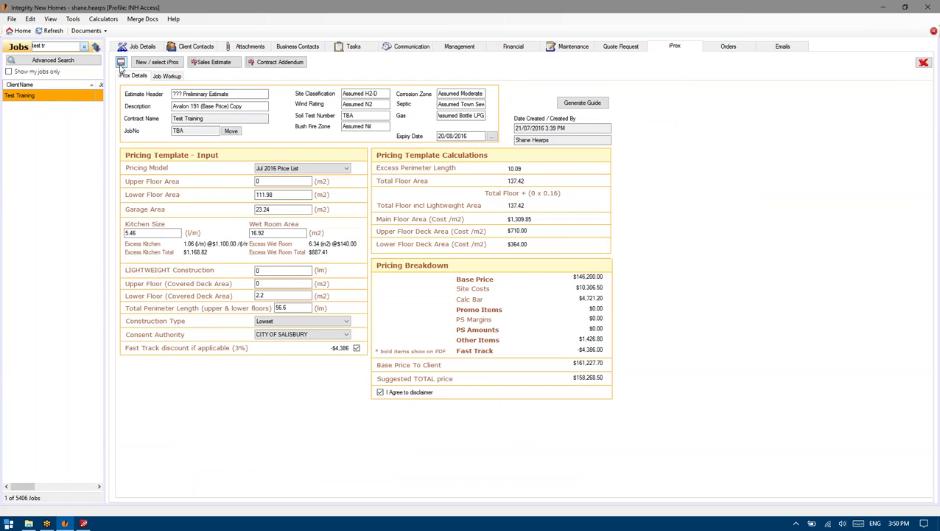
{"action": "left_click", "coordinate": [169, 77]}
{"action": "left_click", "coordinate": [263, 114]}
{"action": "left_click", "coordinate": [257, 140]}
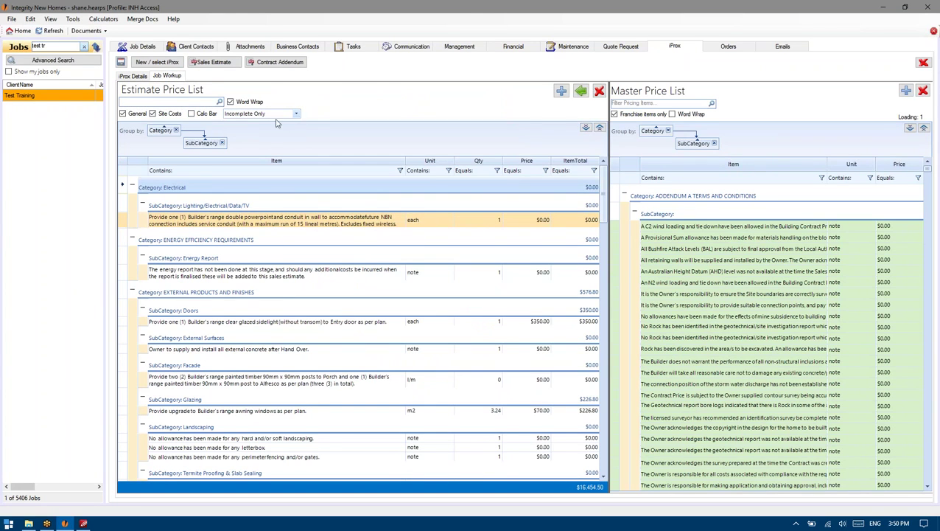
{"action": "left_click", "coordinate": [585, 128]}
Step: Mark the Electrical double powerpoint estimate item complete
{"action": "left_click", "coordinate": [325, 224]}
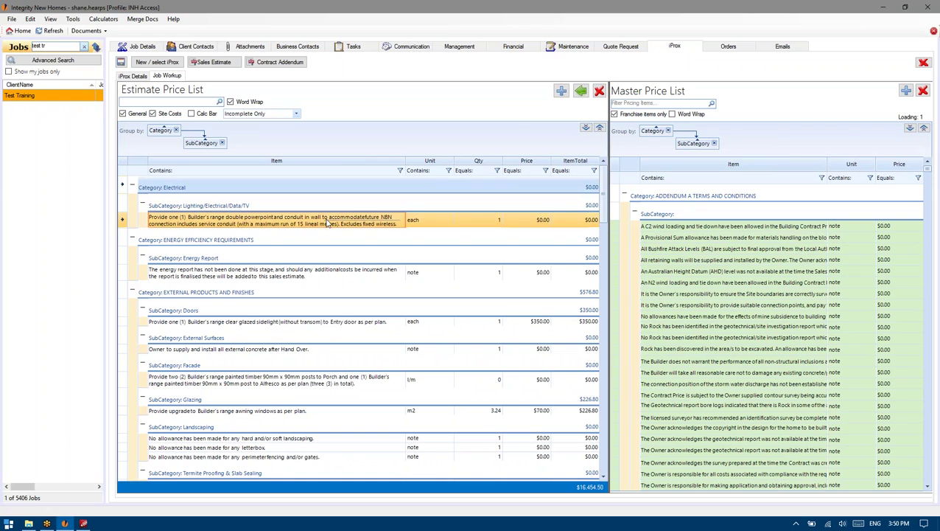
{"action": "right_click", "coordinate": [327, 220]}
{"action": "left_click", "coordinate": [357, 261]}
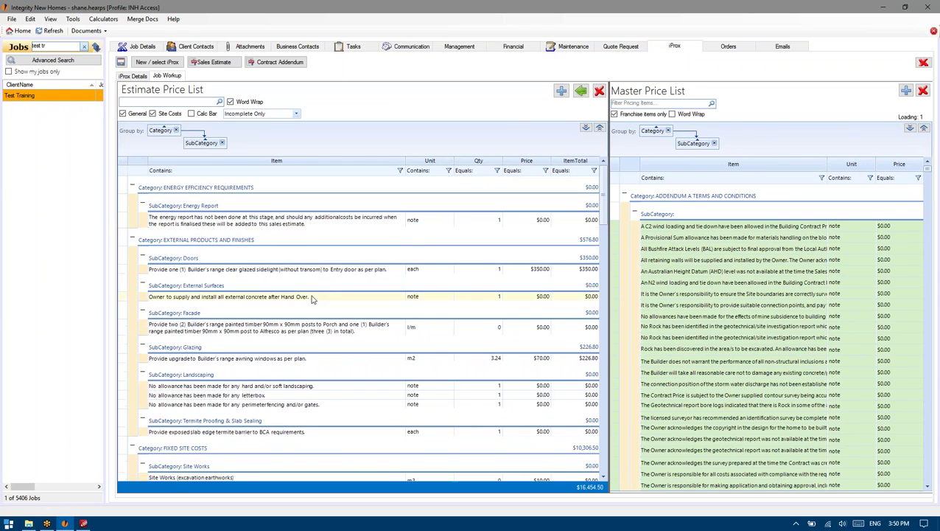
Step: Mark the Energy Report note complete so it leaves the incomplete list
{"action": "left_click", "coordinate": [357, 220]}
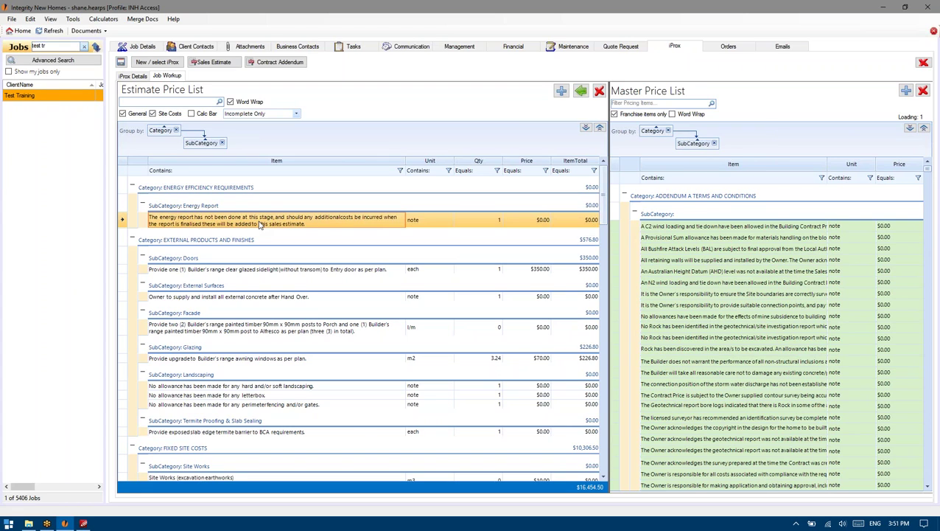
{"action": "right_click", "coordinate": [260, 224]}
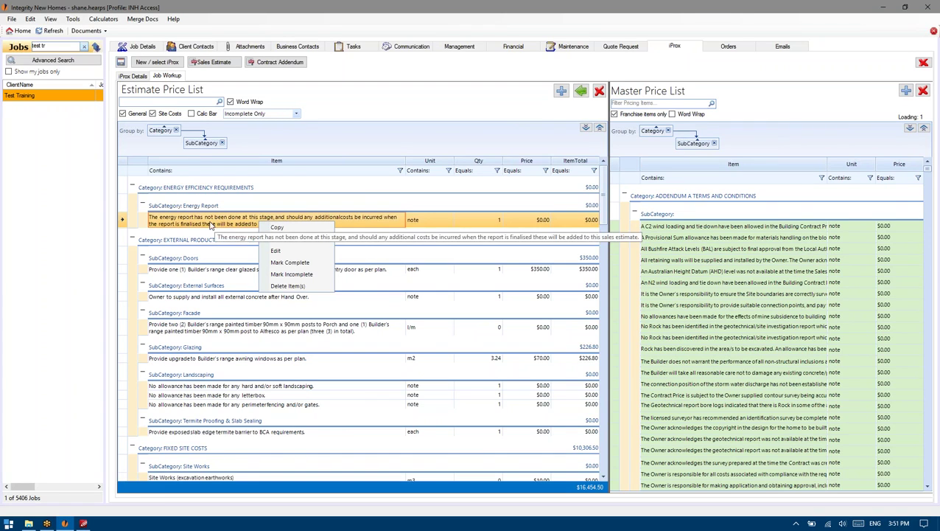
{"action": "left_click", "coordinate": [304, 263]}
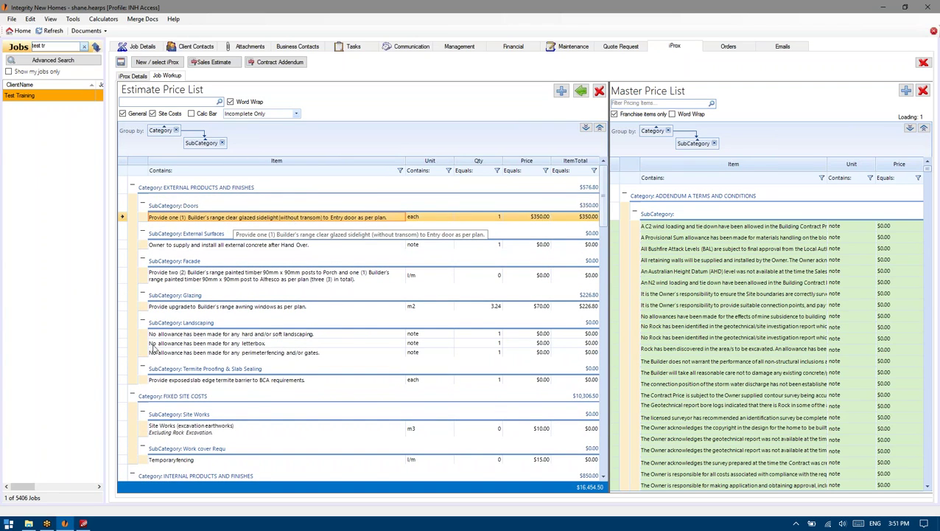
Step: Look over the floor plan PDF, then return to iGyro's Estimate Price List totalling $16,454.50
{"action": "left_click", "coordinate": [83, 524]}
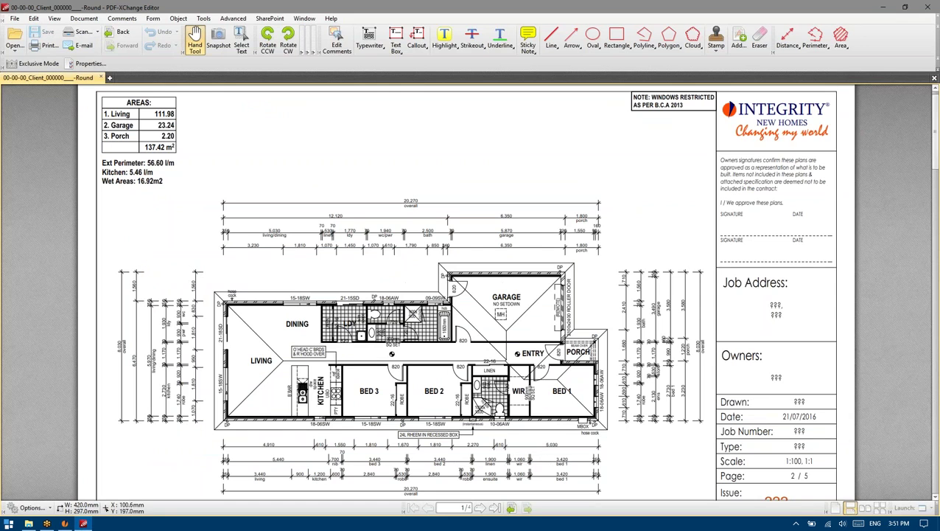
{"action": "scroll", "coordinate": [511, 349], "scroll_direction": "up", "scroll_amount": 4}
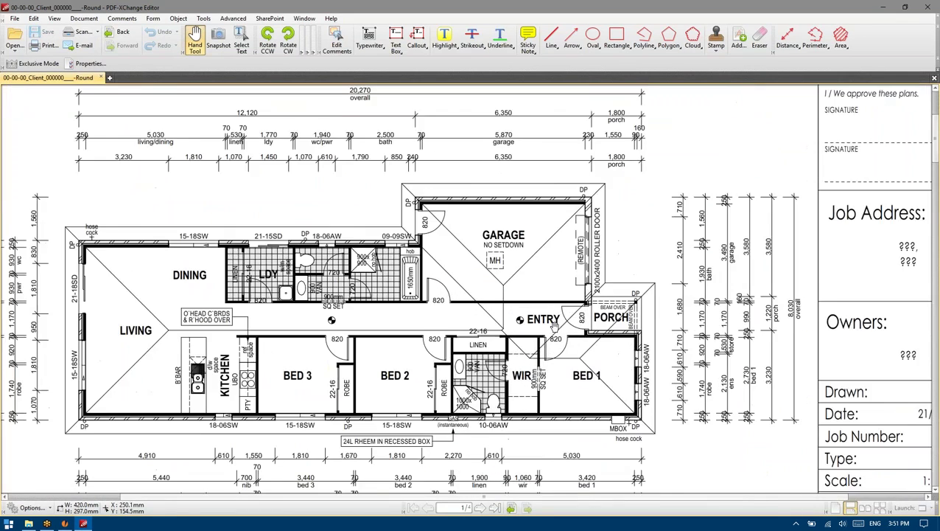
{"action": "scroll", "coordinate": [551, 324], "scroll_direction": "up", "scroll_amount": 3}
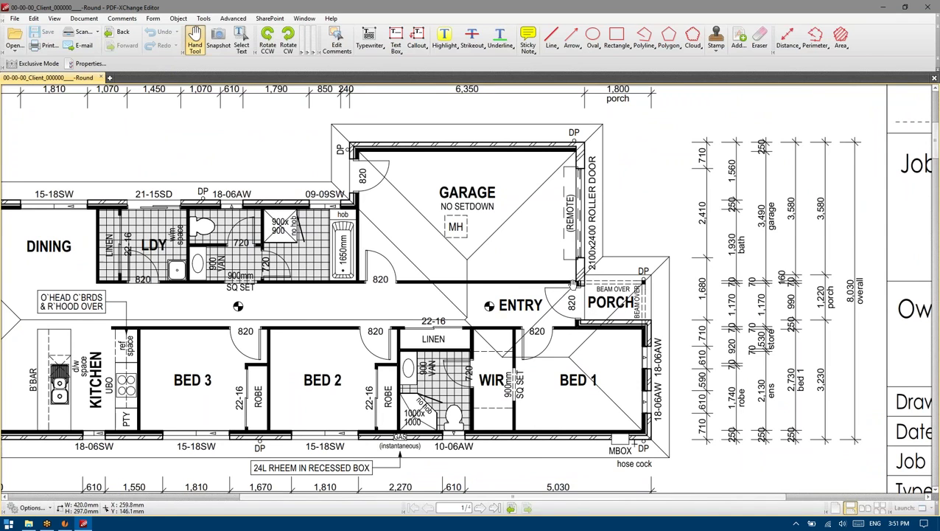
{"action": "scroll", "coordinate": [582, 288], "scroll_direction": "down", "scroll_amount": 2}
{"action": "scroll", "coordinate": [582, 291], "scroll_direction": "up", "scroll_amount": 1}
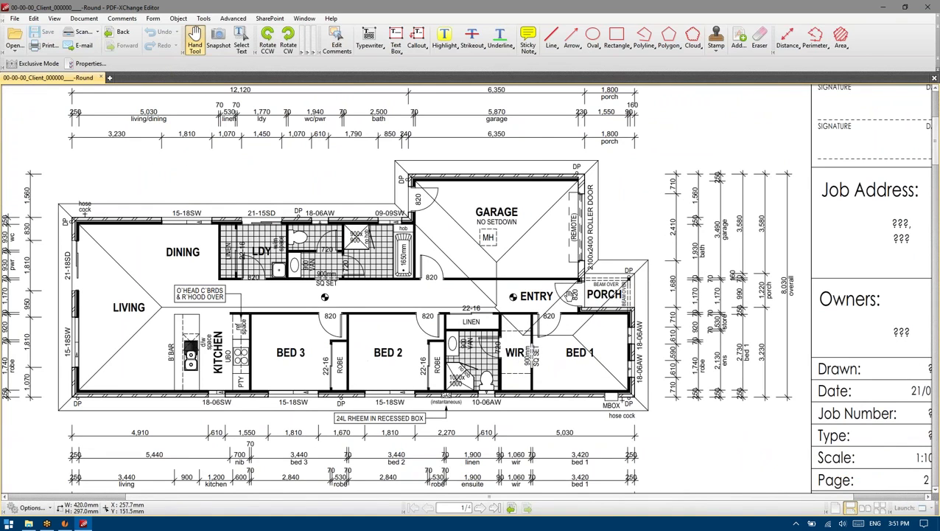
{"action": "left_click", "coordinate": [883, 7]}
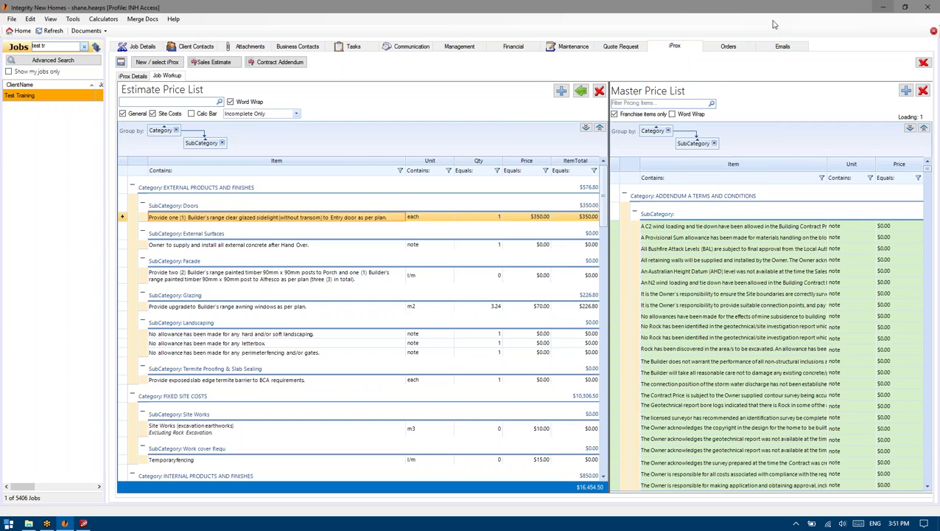
Step: Delete the $350.00 Entry door sidelight item under Doors, dropping the total to $16,104.50
{"action": "right_click", "coordinate": [293, 219]}
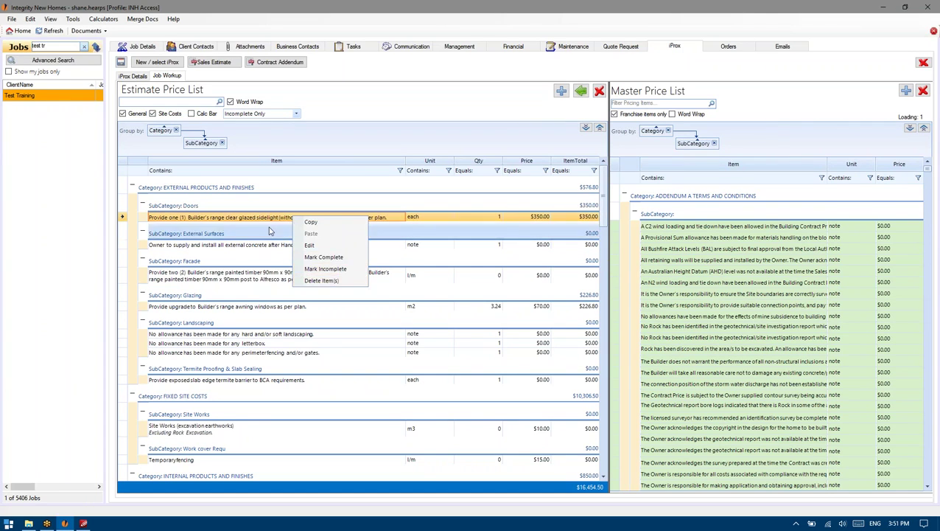
{"action": "left_click", "coordinate": [267, 221]}
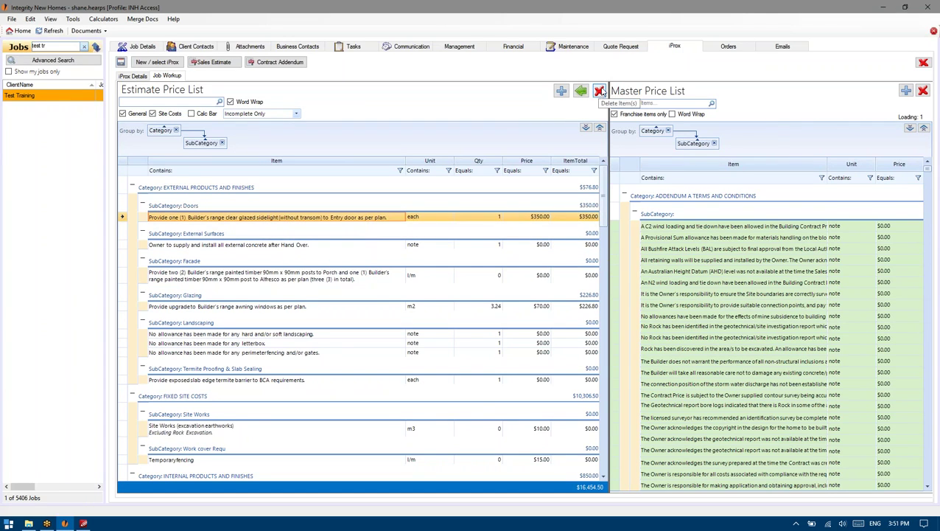
{"action": "right_click", "coordinate": [300, 224]}
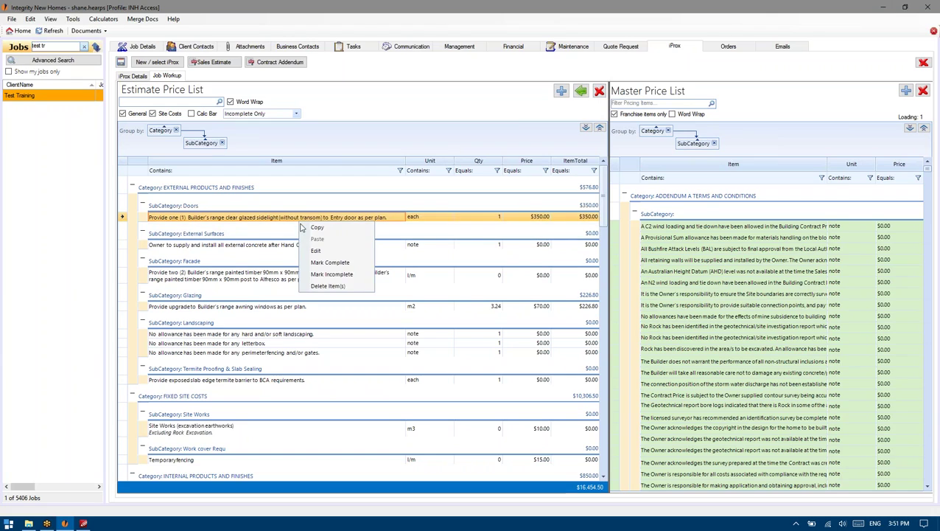
{"action": "left_click", "coordinate": [322, 290]}
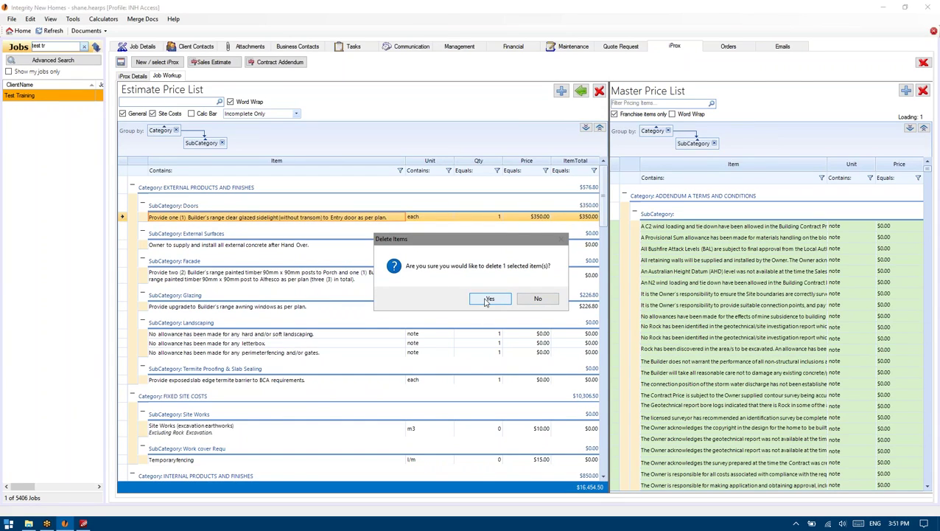
{"action": "left_click", "coordinate": [487, 298]}
{"action": "scroll", "coordinate": [256, 248], "scroll_direction": "up", "scroll_amount": 10}
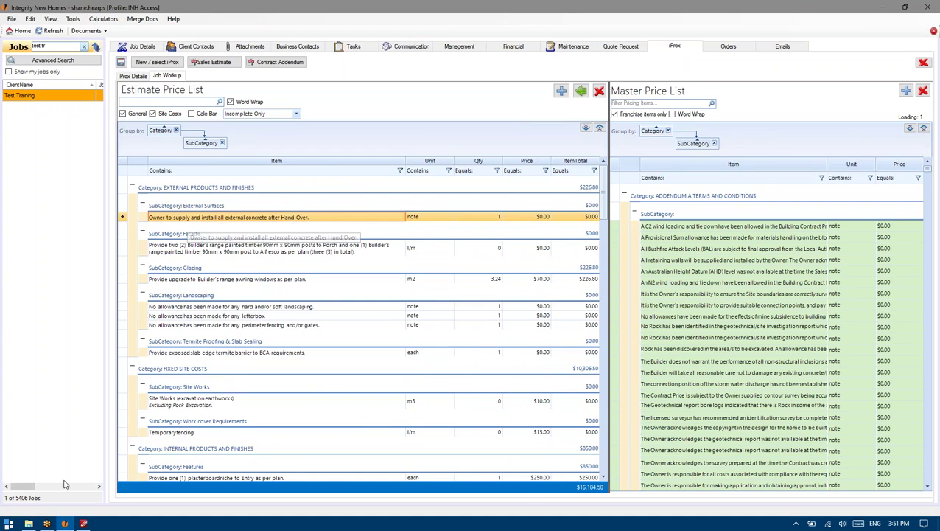
Step: Scroll through the plan pages in PDF-XChange Editor to check the external concrete
{"action": "left_click", "coordinate": [65, 523]}
{"action": "scroll", "coordinate": [383, 267], "scroll_direction": "down", "scroll_amount": 3}
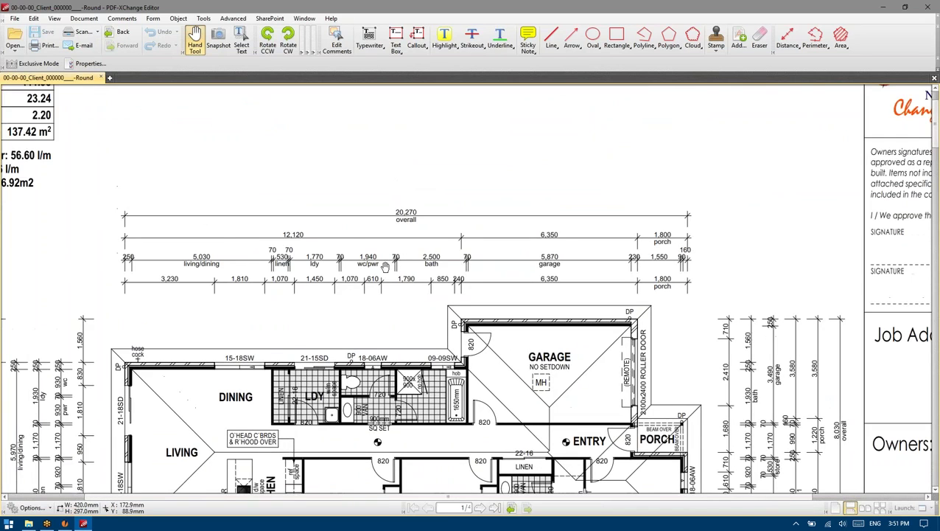
{"action": "scroll", "coordinate": [369, 283], "scroll_direction": "up", "scroll_amount": 1}
{"action": "scroll", "coordinate": [376, 289], "scroll_direction": "down", "scroll_amount": 5}
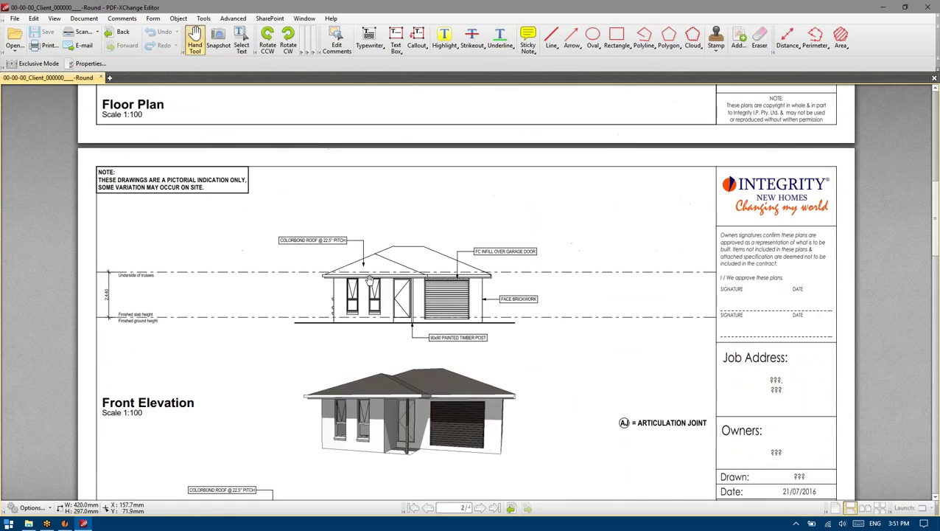
{"action": "scroll", "coordinate": [368, 282], "scroll_direction": "down", "scroll_amount": 12}
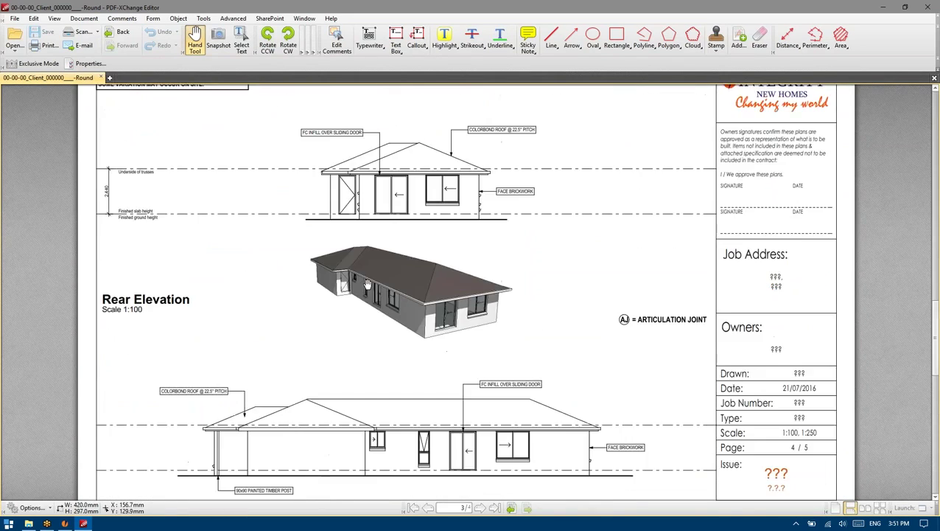
{"action": "scroll", "coordinate": [368, 284], "scroll_direction": "down", "scroll_amount": 8}
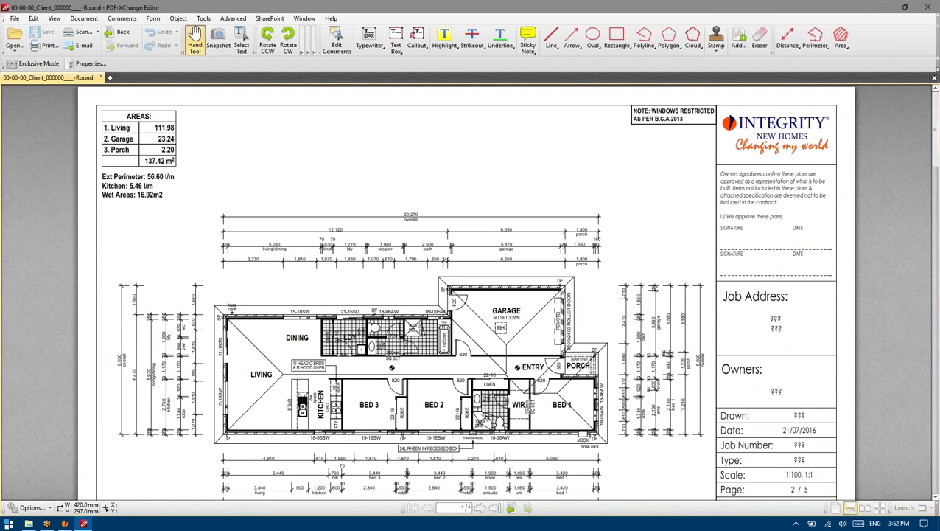
Step: Mark the owner-supplied external concrete item complete in iGyro, then return to the floor plan
{"action": "left_click", "coordinate": [877, 6]}
{"action": "right_click", "coordinate": [269, 217]}
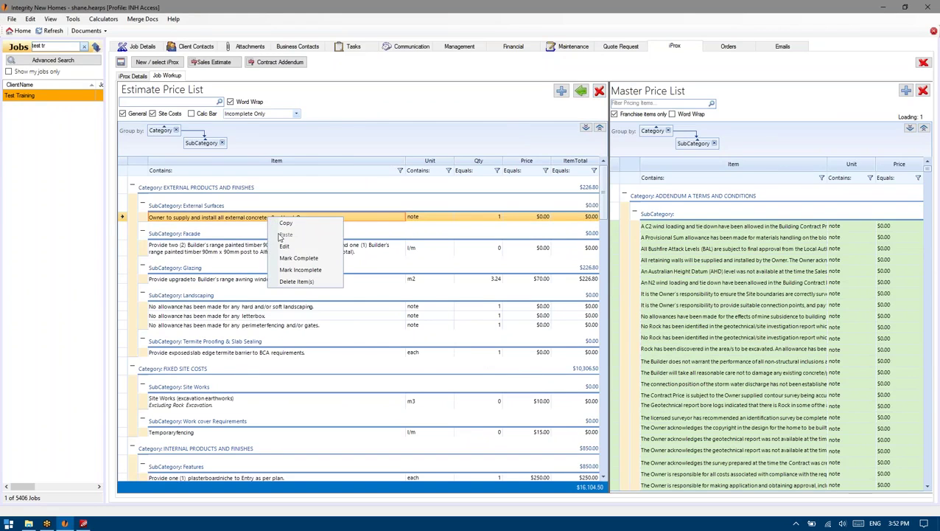
{"action": "left_click", "coordinate": [299, 258]}
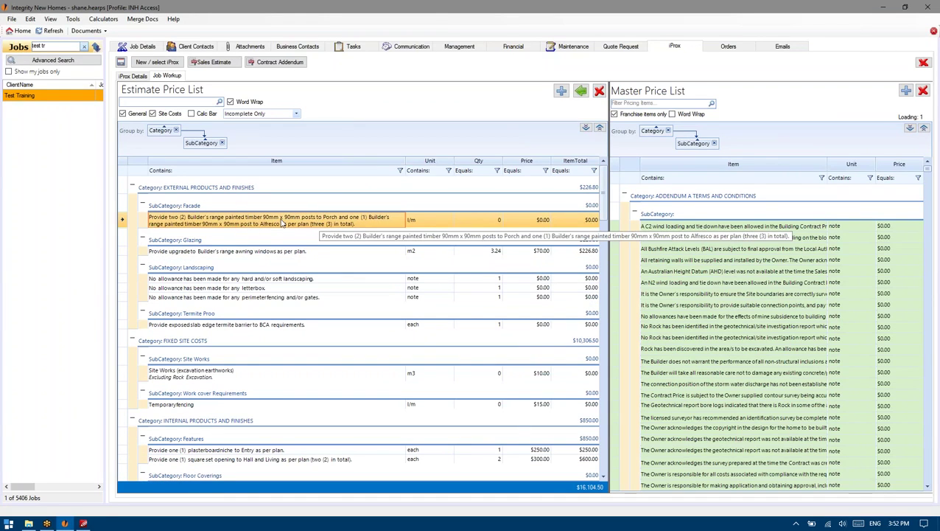
{"action": "left_click", "coordinate": [84, 523]}
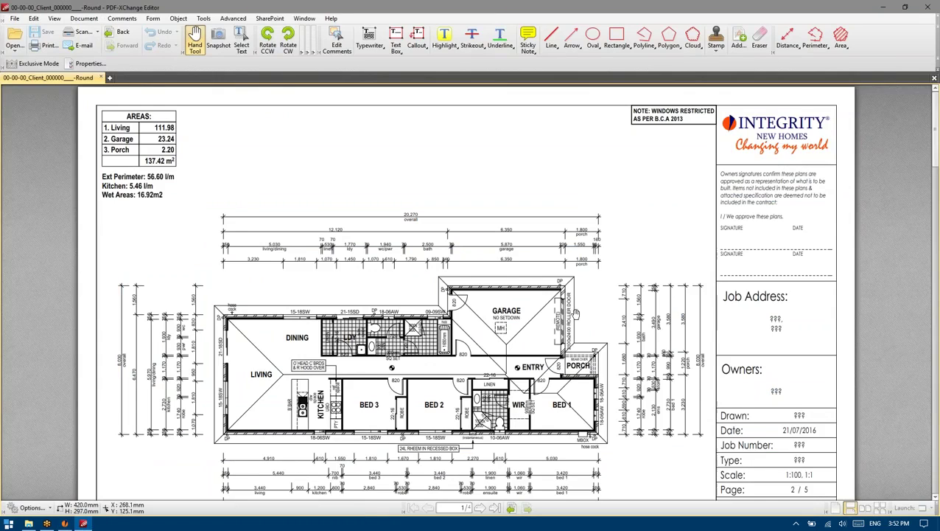
{"action": "scroll", "coordinate": [599, 344], "scroll_direction": "up", "scroll_amount": 4, "text": "ctrl"}
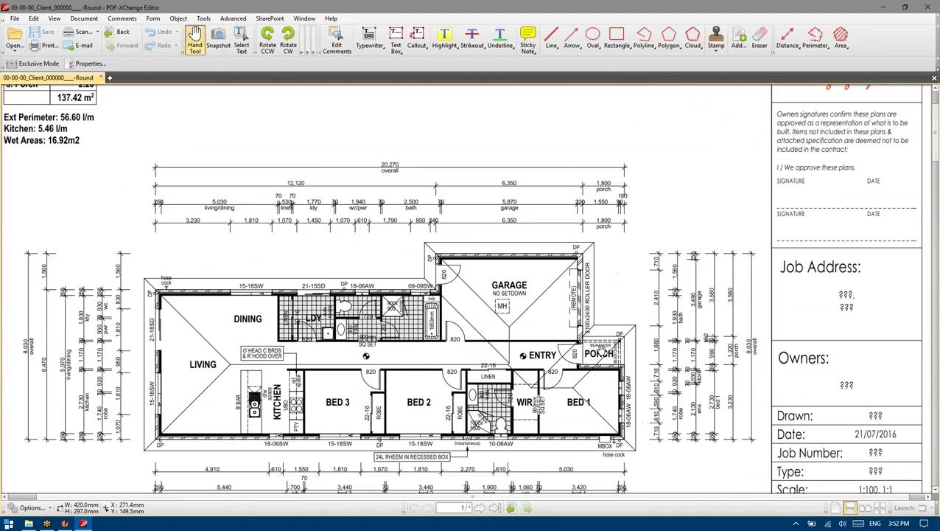
{"action": "scroll", "coordinate": [637, 344], "scroll_direction": "up", "scroll_amount": 2, "text": "ctrl"}
{"action": "scroll", "coordinate": [635, 324], "scroll_direction": "up", "scroll_amount": 3}
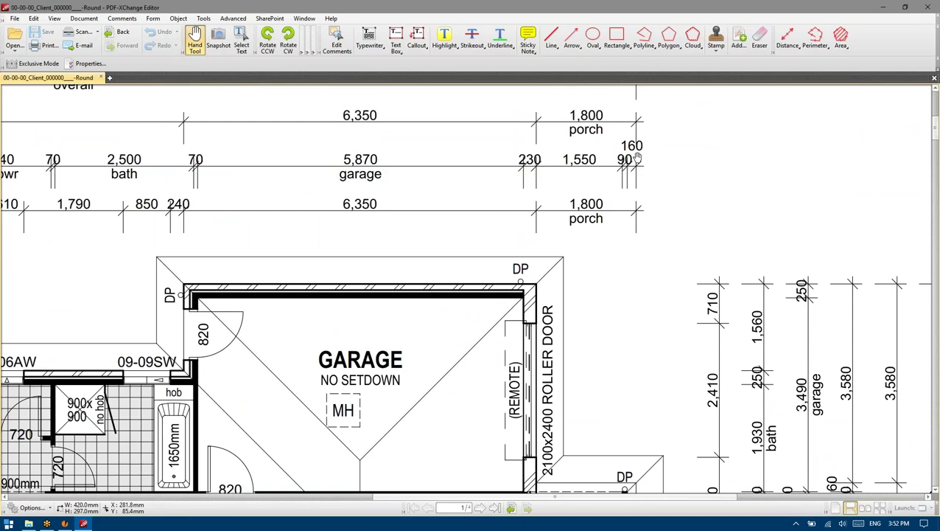
{"action": "scroll", "coordinate": [625, 183], "scroll_direction": "down", "scroll_amount": 3, "text": "ctrl"}
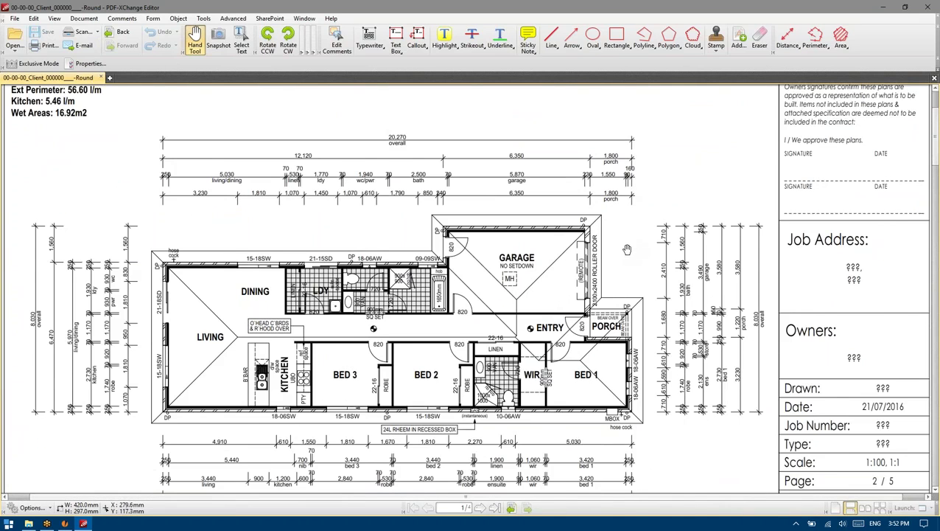
{"action": "scroll", "coordinate": [625, 246], "scroll_direction": "down", "scroll_amount": 2}
{"action": "scroll", "coordinate": [888, 7], "scroll_direction": "up", "scroll_amount": 1}
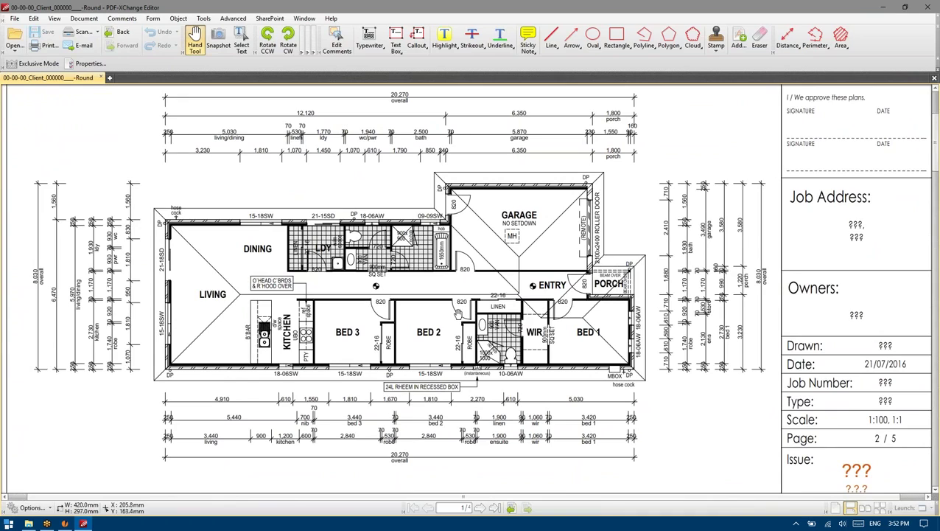
{"action": "scroll", "coordinate": [458, 312], "scroll_direction": "up", "scroll_amount": 2}
{"action": "scroll", "coordinate": [453, 325], "scroll_direction": "down", "scroll_amount": 10}
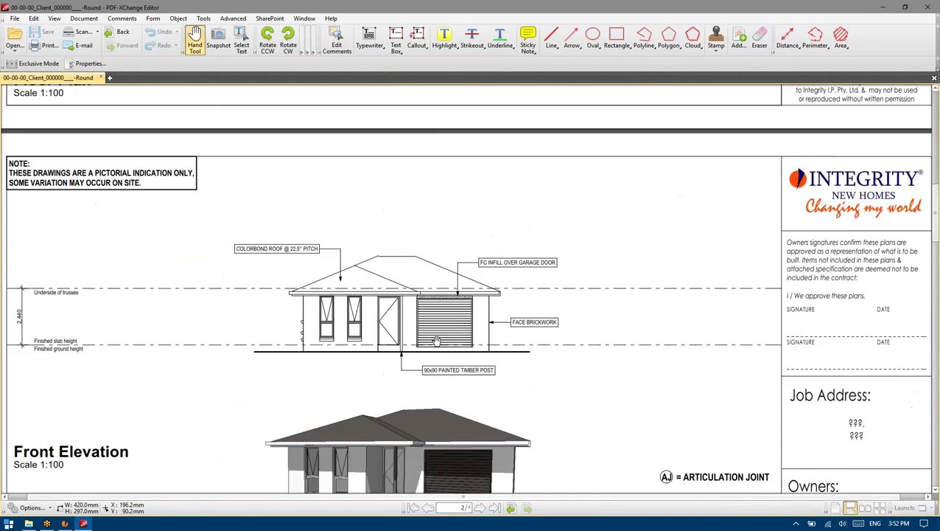
{"action": "scroll", "coordinate": [437, 339], "scroll_direction": "down", "scroll_amount": 5}
{"action": "scroll", "coordinate": [412, 347], "scroll_direction": "down", "scroll_amount": 1}
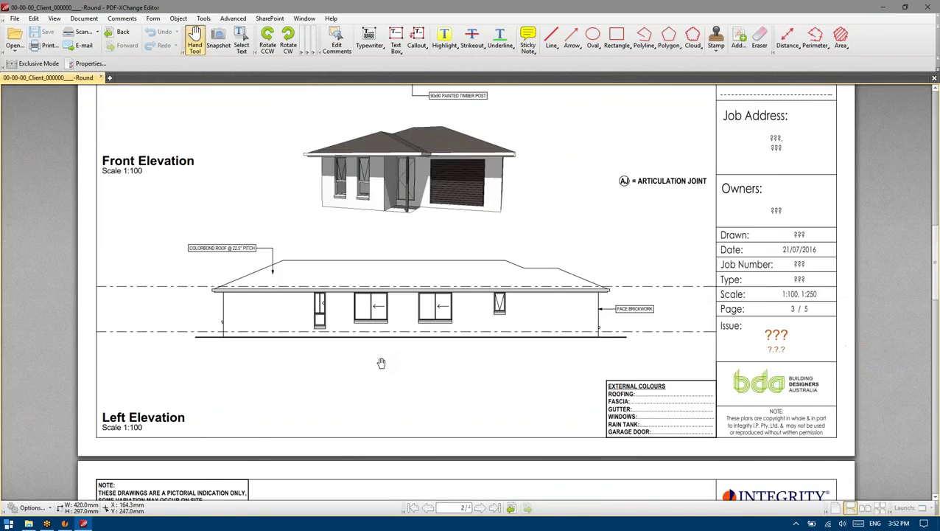
{"action": "scroll", "coordinate": [381, 363], "scroll_direction": "up", "scroll_amount": 8}
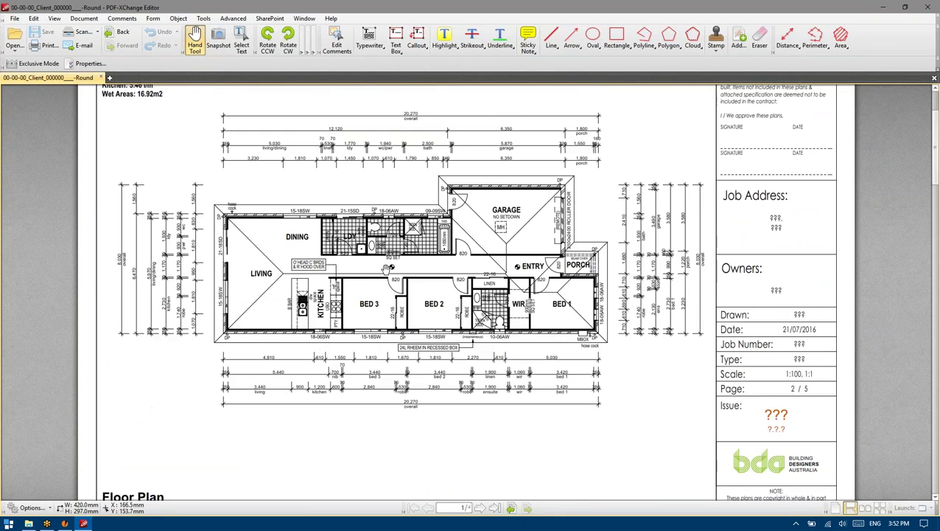
{"action": "scroll", "coordinate": [385, 271], "scroll_direction": "up", "scroll_amount": 1}
{"action": "key", "text": "ctrl+0"}
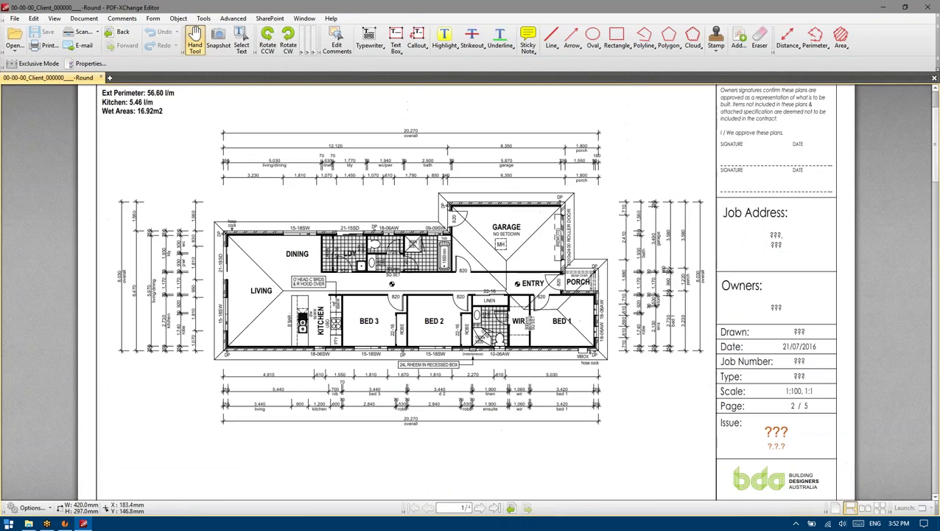
{"action": "scroll", "coordinate": [575, 271], "scroll_direction": "down", "scroll_amount": 2}
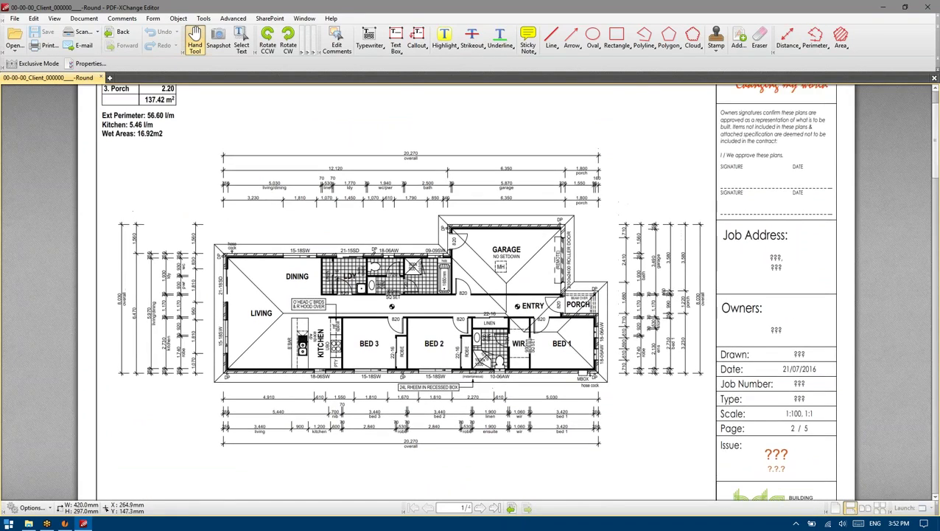
{"action": "scroll", "coordinate": [518, 289], "scroll_direction": "down", "scroll_amount": 1}
{"action": "scroll", "coordinate": [502, 246], "scroll_direction": "up", "scroll_amount": 1}
{"action": "scroll", "coordinate": [485, 278], "scroll_direction": "down", "scroll_amount": 6}
{"action": "scroll", "coordinate": [457, 339], "scroll_direction": "down", "scroll_amount": 5}
{"action": "scroll", "coordinate": [663, 428], "scroll_direction": "up", "scroll_amount": 1}
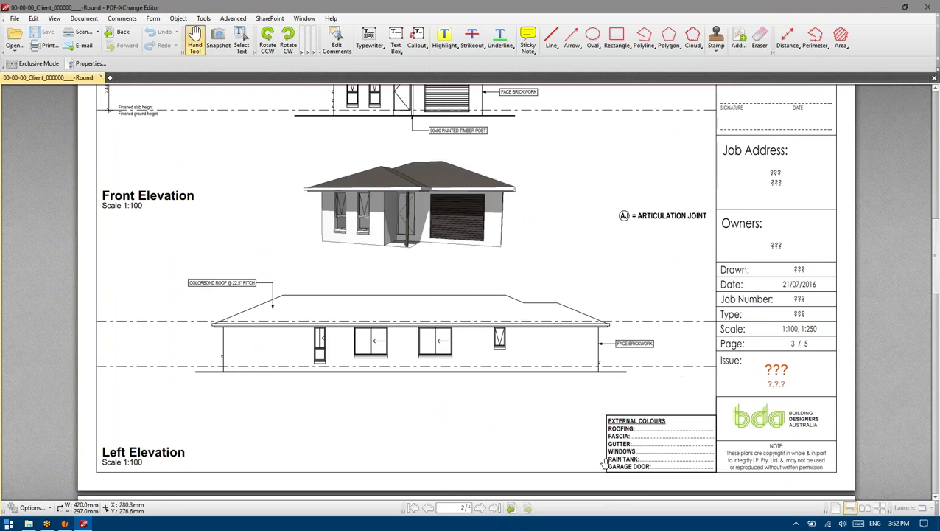
{"action": "scroll", "coordinate": [466, 372], "scroll_direction": "up", "scroll_amount": 10}
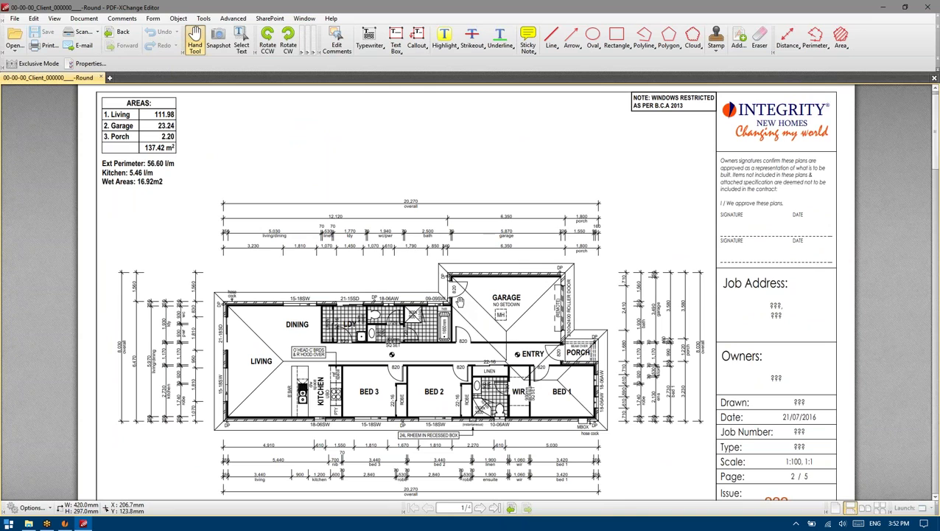
{"action": "scroll", "coordinate": [609, 255], "scroll_direction": "down", "scroll_amount": 1}
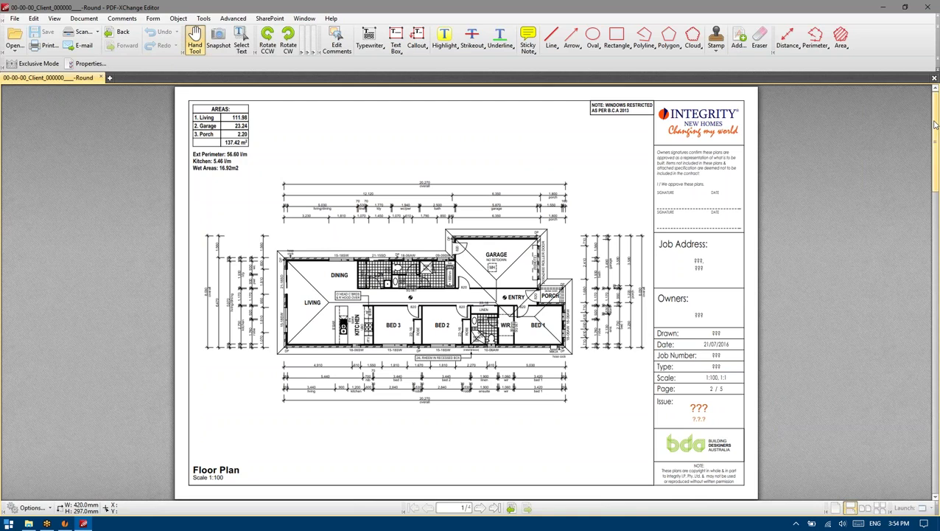
{"action": "mouse_move", "coordinate": [934, 125]}
{"action": "left_mouse_down"}
{"action": "mouse_move", "coordinate": [900, 287]}
{"action": "mouse_move", "coordinate": [927, 464]}
{"action": "mouse_move", "coordinate": [933, 336]}
{"action": "left_mouse_up"}
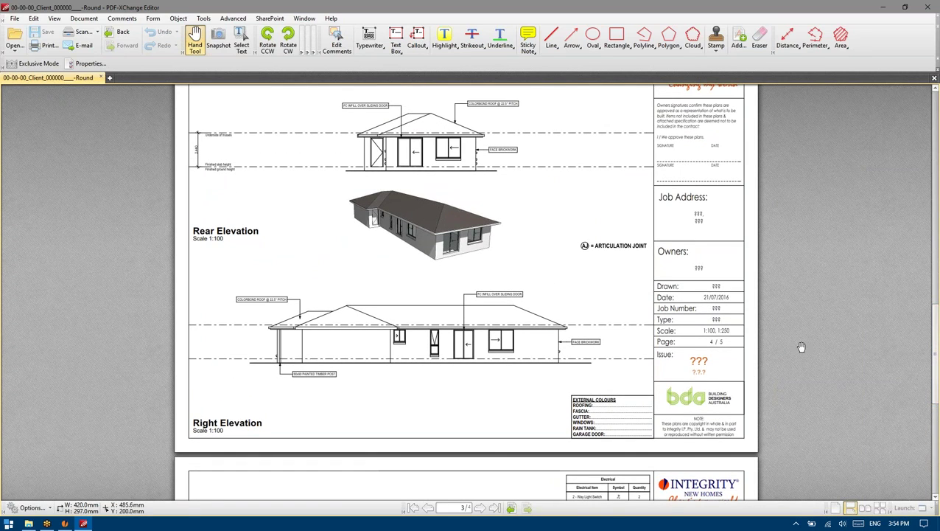
{"action": "scroll", "coordinate": [802, 346], "scroll_direction": "down", "scroll_amount": 5}
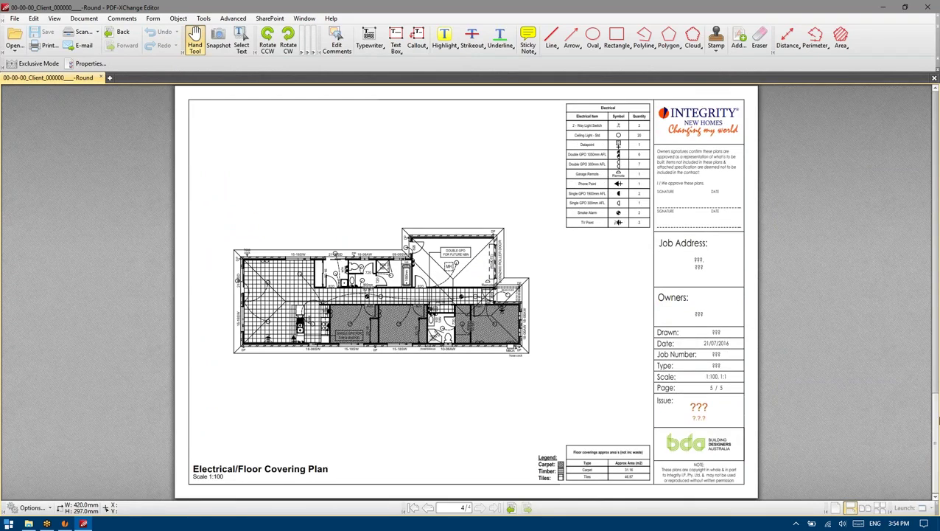
{"action": "scroll", "coordinate": [516, 199], "scroll_direction": "up", "scroll_amount": 15}
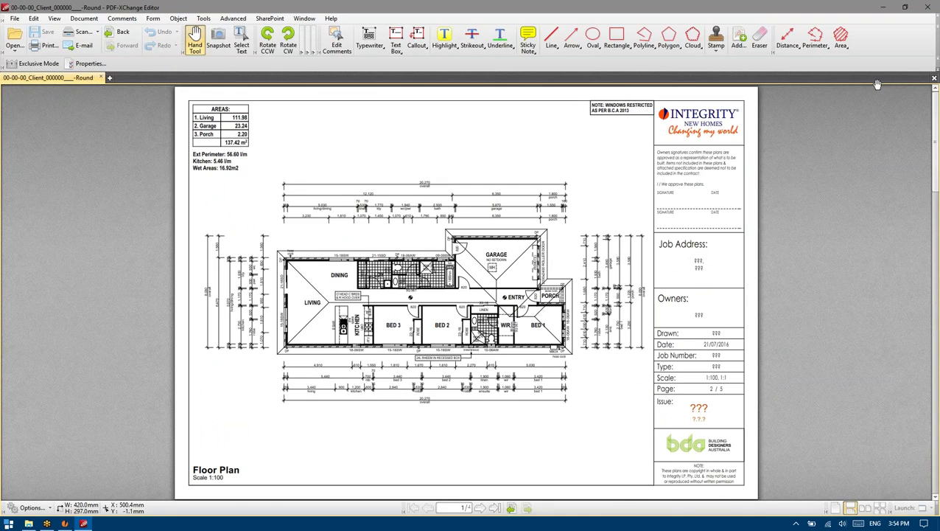
{"action": "mouse_move", "coordinate": [933, 100]}
{"action": "left_mouse_down"}
{"action": "mouse_move", "coordinate": [935, 205]}
{"action": "mouse_move", "coordinate": [934, 100]}
{"action": "left_mouse_up"}
{"action": "scroll", "coordinate": [373, 346], "scroll_direction": "down", "scroll_amount": 10}
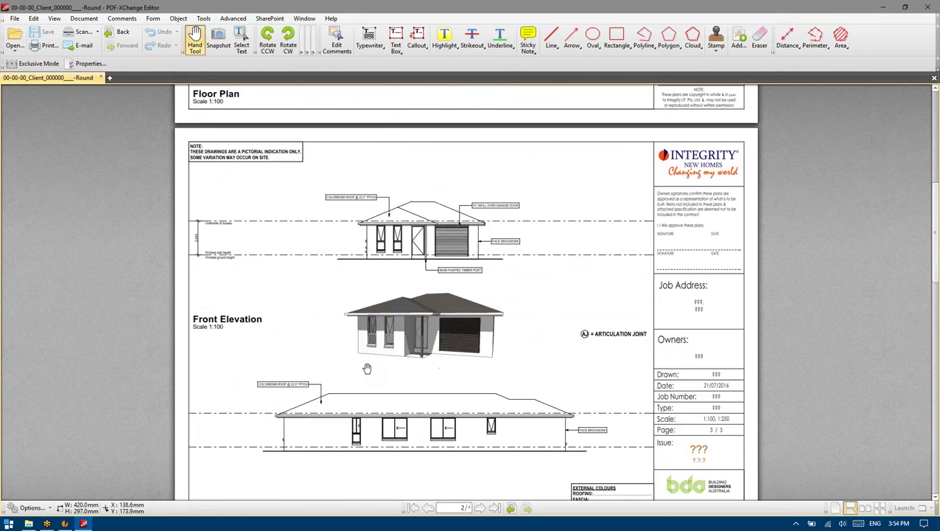
{"action": "scroll", "coordinate": [363, 375], "scroll_direction": "down", "scroll_amount": 5}
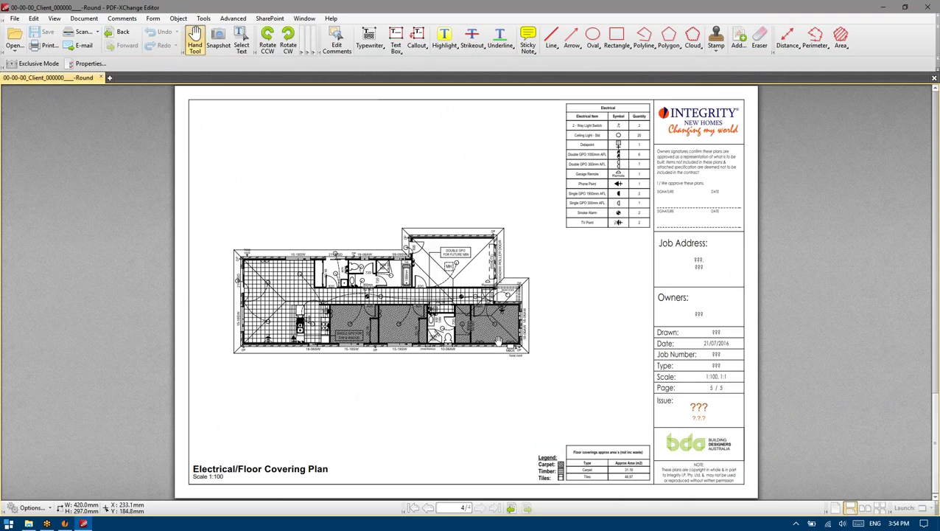
{"action": "scroll", "coordinate": [498, 340], "scroll_direction": "up", "scroll_amount": 4}
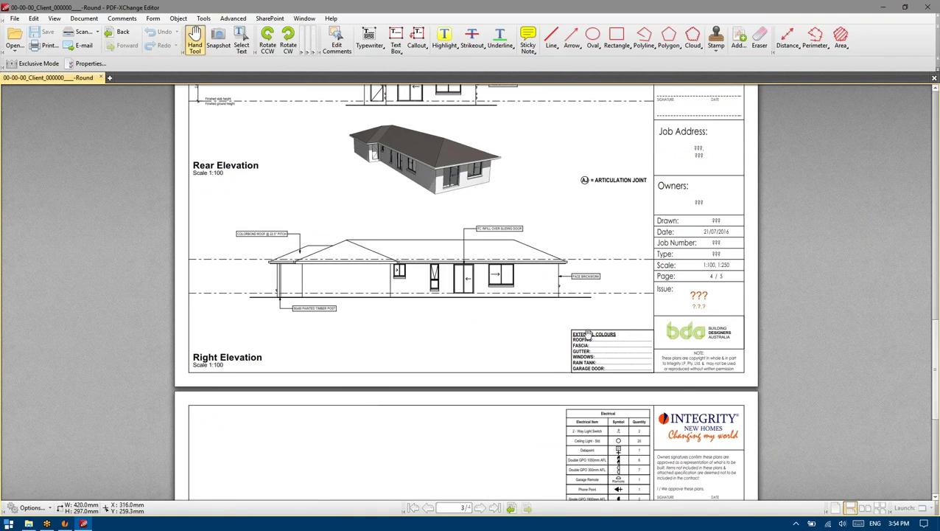
{"action": "scroll", "coordinate": [563, 356], "scroll_direction": "up", "scroll_amount": 2}
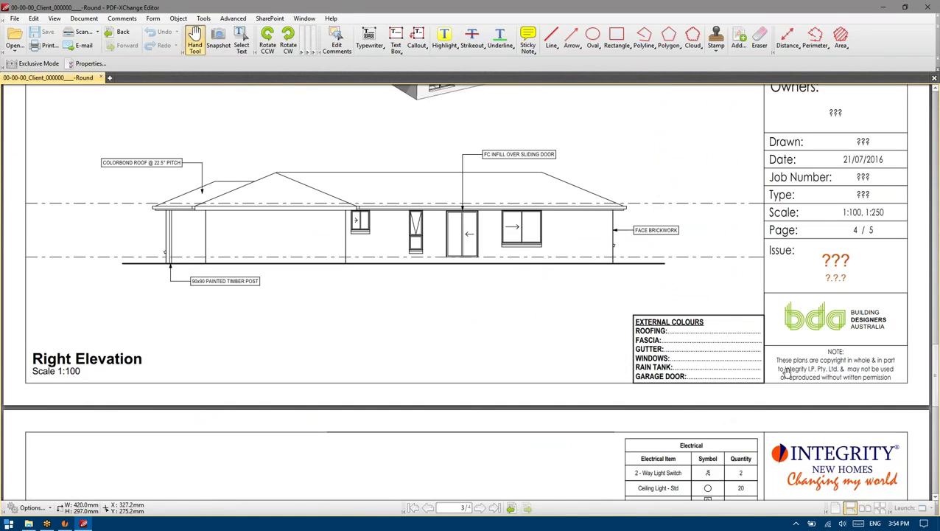
{"action": "scroll", "coordinate": [678, 322], "scroll_direction": "down", "scroll_amount": 3}
{"action": "scroll", "coordinate": [469, 337], "scroll_direction": "up", "scroll_amount": 1}
{"action": "scroll", "coordinate": [468, 338], "scroll_direction": "up", "scroll_amount": 6}
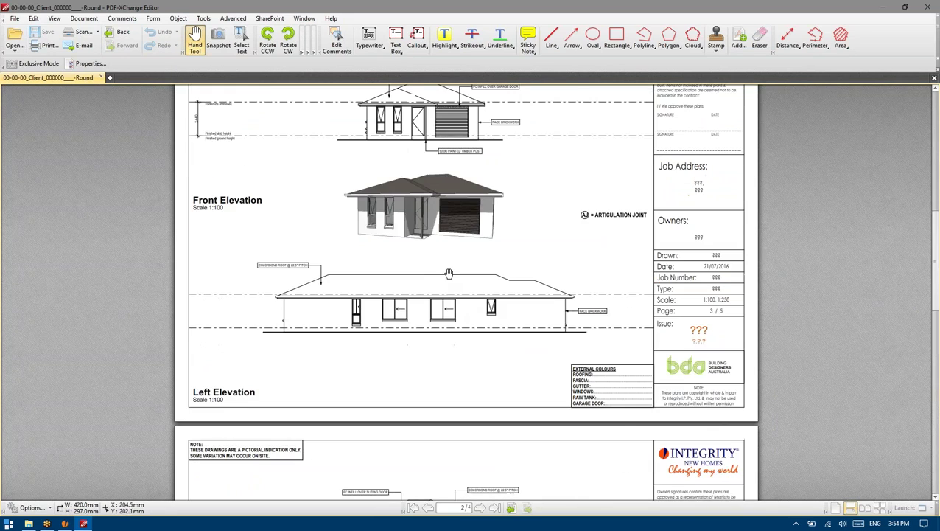
{"action": "scroll", "coordinate": [612, 308], "scroll_direction": "up", "scroll_amount": 5}
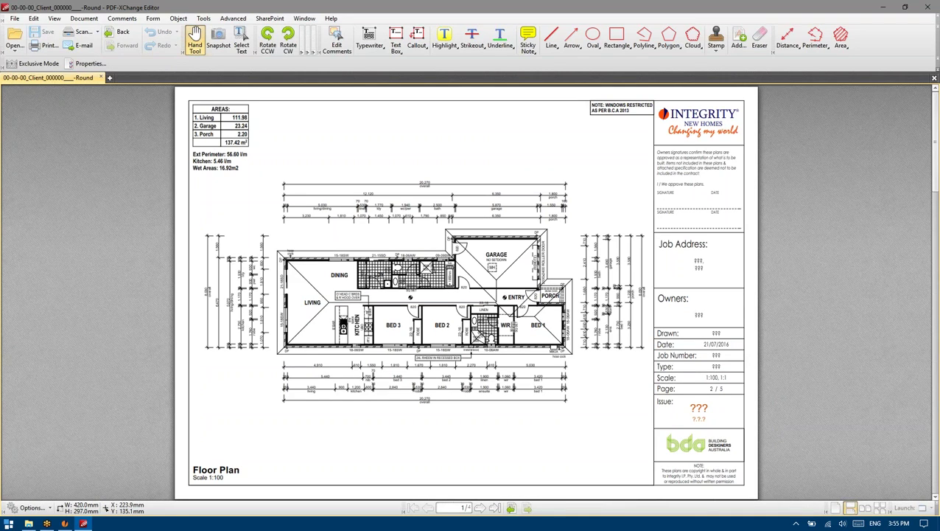
Step: Scroll the house plans from the Floor Plan to the Front and Left Elevation sheet
{"action": "mouse_move", "coordinate": [934, 109]}
{"action": "left_mouse_down"}
{"action": "mouse_move", "coordinate": [935, 138]}
{"action": "mouse_move", "coordinate": [937, 99]}
{"action": "mouse_move", "coordinate": [933, 215]}
{"action": "mouse_move", "coordinate": [934, 103]}
{"action": "left_mouse_up"}
{"action": "scroll", "coordinate": [430, 170], "scroll_direction": "down", "scroll_amount": 10}
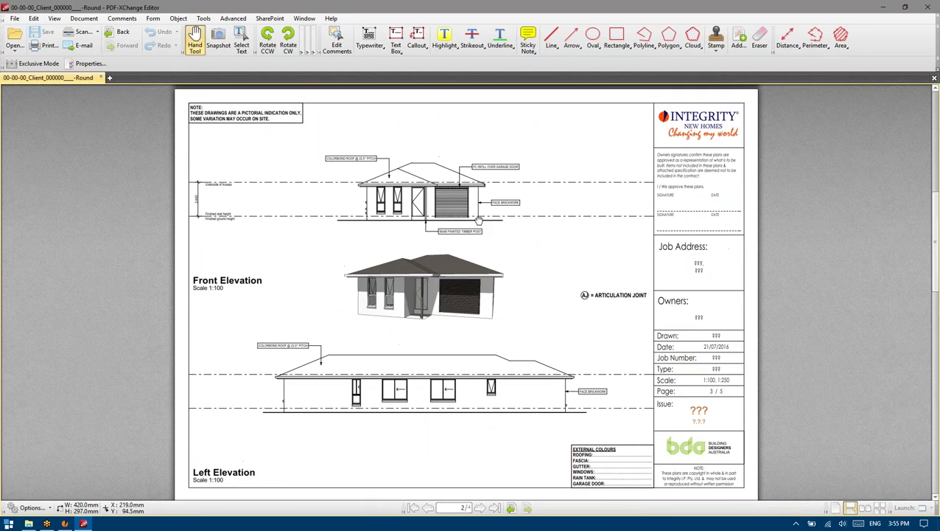
{"action": "scroll", "coordinate": [470, 237], "scroll_direction": "up", "scroll_amount": 8}
{"action": "scroll", "coordinate": [571, 235], "scroll_direction": "down", "scroll_amount": 10}
{"action": "scroll", "coordinate": [602, 254], "scroll_direction": "down", "scroll_amount": 3}
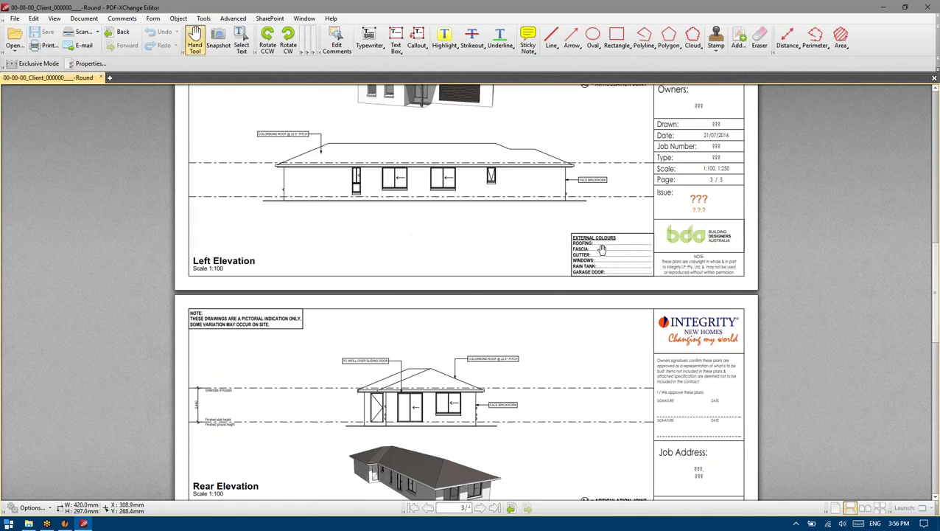
{"action": "scroll", "coordinate": [615, 272], "scroll_direction": "up", "scroll_amount": 2, "text": "ctrl"}
{"action": "scroll", "coordinate": [647, 258], "scroll_direction": "down", "scroll_amount": 3, "text": "ctrl"}
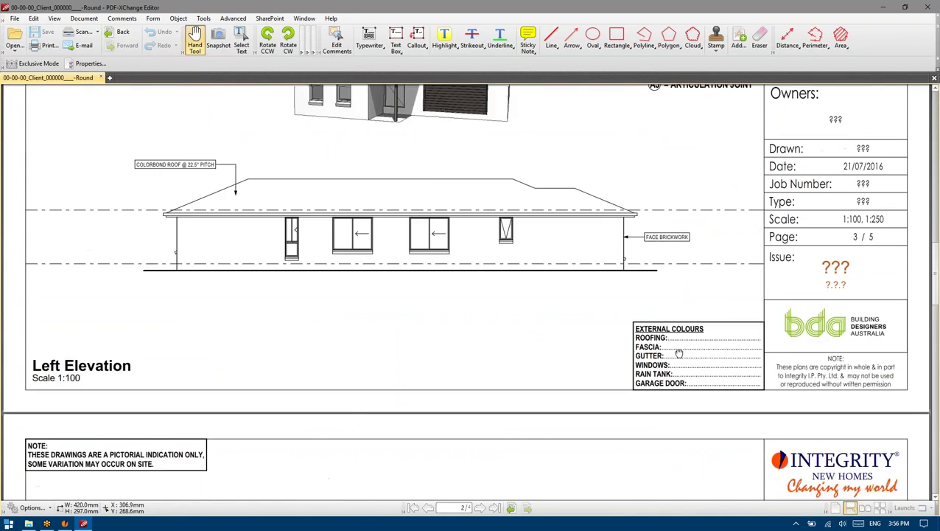
{"action": "scroll", "coordinate": [618, 285], "scroll_direction": "up", "scroll_amount": 3}
{"action": "scroll", "coordinate": [619, 414], "scroll_direction": "up", "scroll_amount": 1}
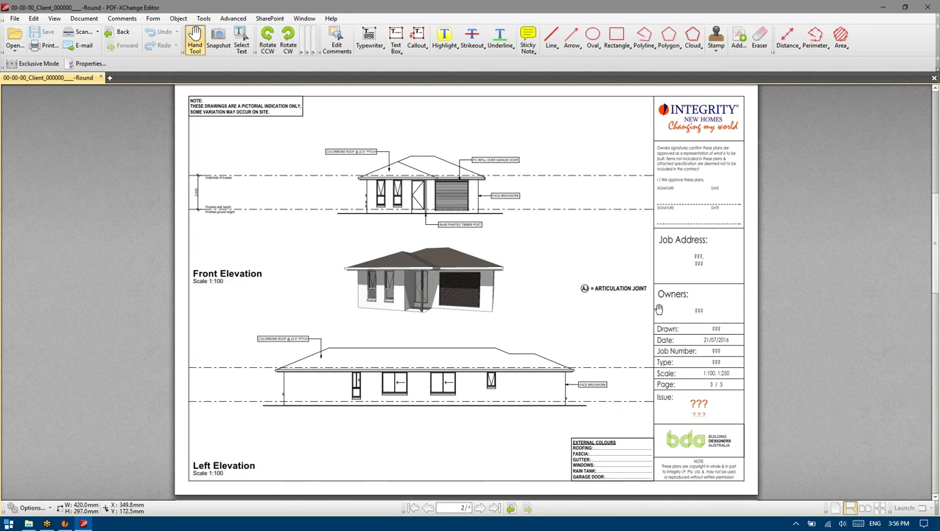
Step: Check the elevation pages, then go back to iGyro's Estimate Price List totalling $16,104.50
{"action": "scroll", "coordinate": [595, 295], "scroll_direction": "up", "scroll_amount": 5}
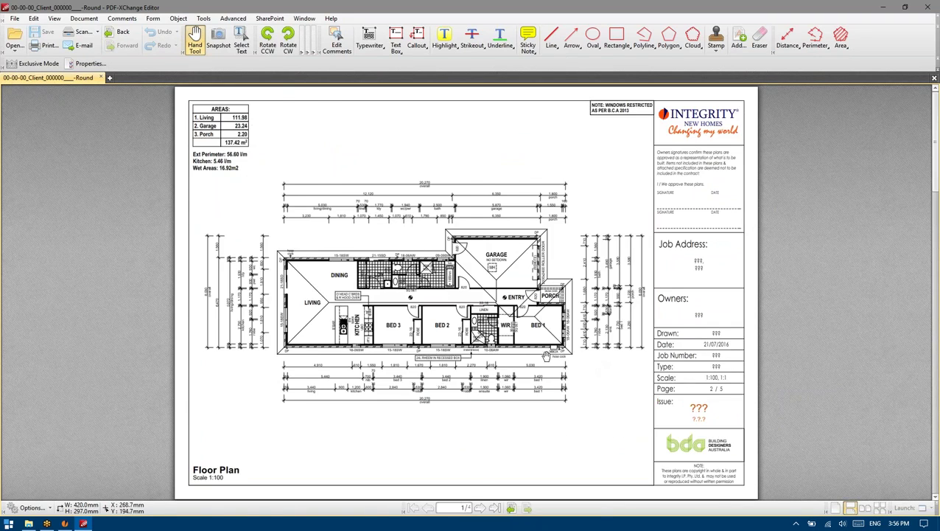
{"action": "scroll", "coordinate": [548, 355], "scroll_direction": "down", "scroll_amount": 5}
{"action": "scroll", "coordinate": [549, 391], "scroll_direction": "down", "scroll_amount": 5}
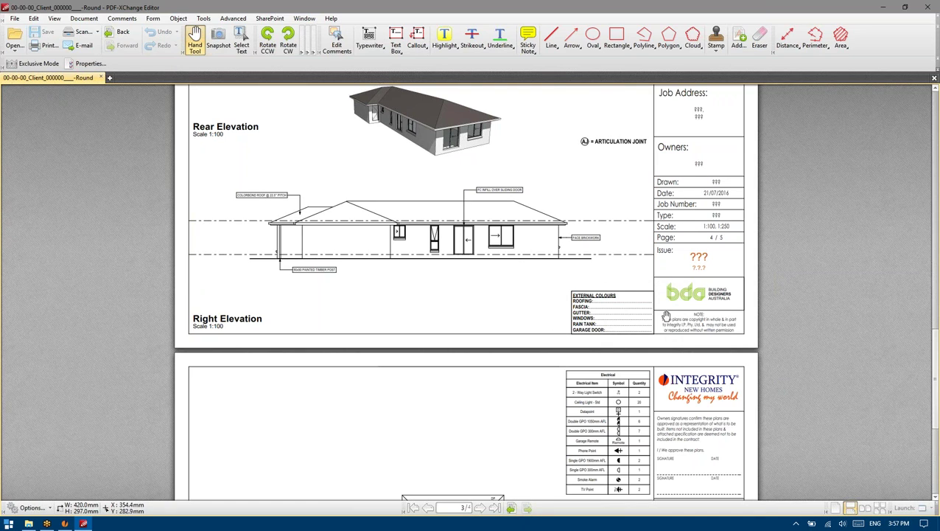
{"action": "scroll", "coordinate": [582, 275], "scroll_direction": "up", "scroll_amount": 3}
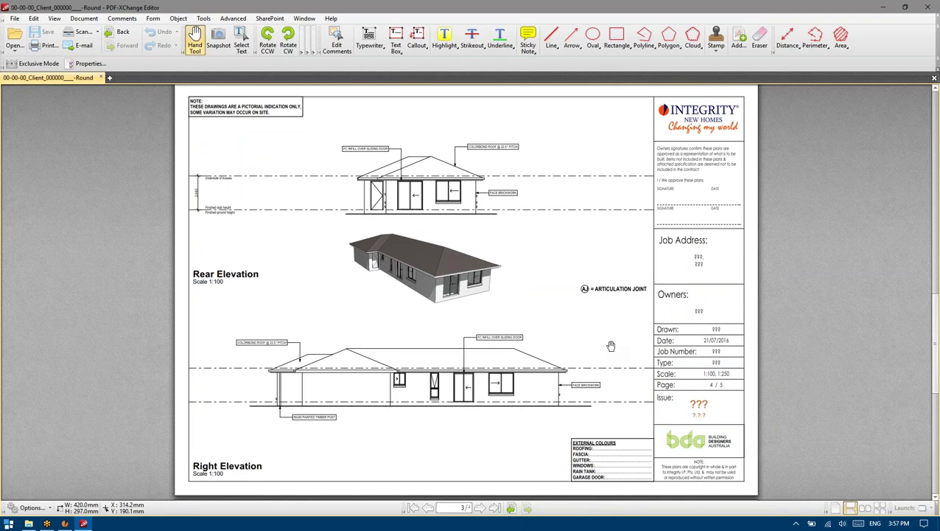
{"action": "scroll", "coordinate": [599, 279], "scroll_direction": "up", "scroll_amount": 1}
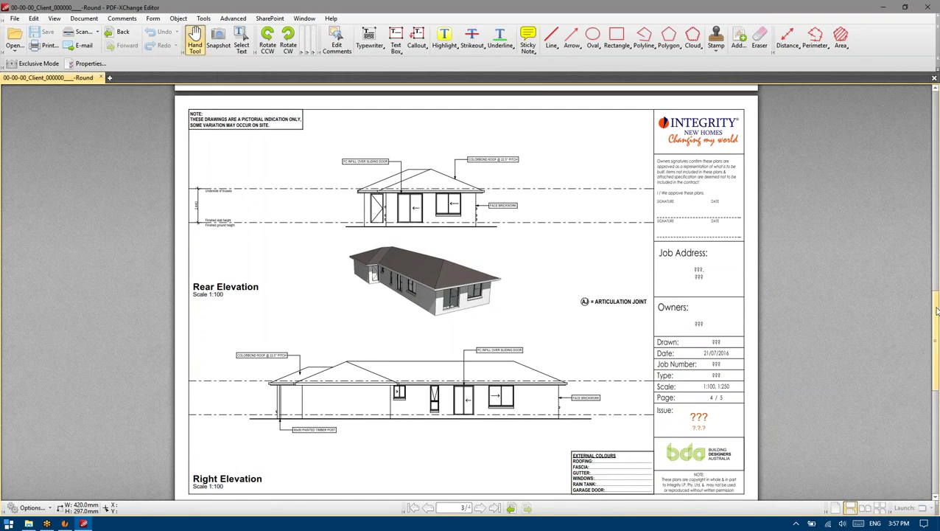
{"action": "scroll", "coordinate": [618, 280], "scroll_direction": "up", "scroll_amount": 10}
{"action": "scroll", "coordinate": [619, 270], "scroll_direction": "down", "scroll_amount": 4}
{"action": "scroll", "coordinate": [619, 270], "scroll_direction": "up", "scroll_amount": 2}
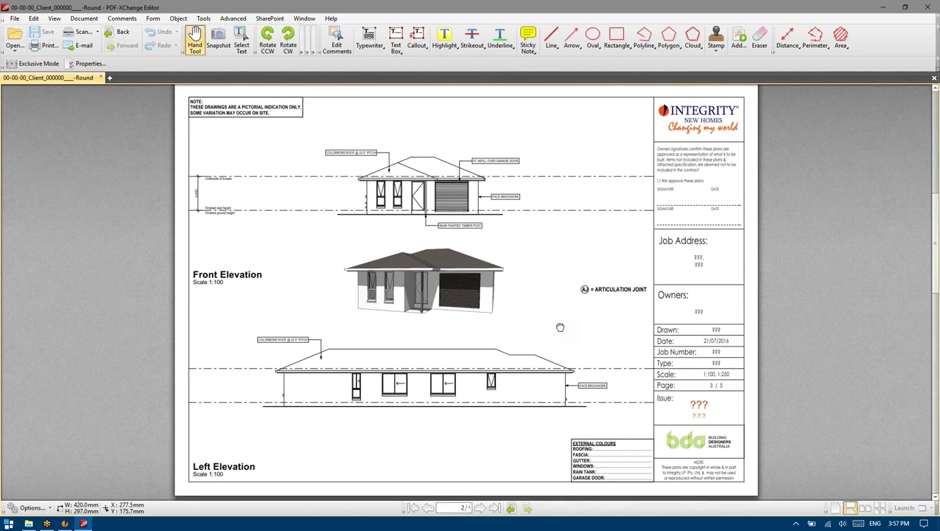
{"action": "scroll", "coordinate": [559, 325], "scroll_direction": "down", "scroll_amount": 2}
{"action": "scroll", "coordinate": [442, 328], "scroll_direction": "up", "scroll_amount": 3}
{"action": "scroll", "coordinate": [602, 423], "scroll_direction": "down", "scroll_amount": 2}
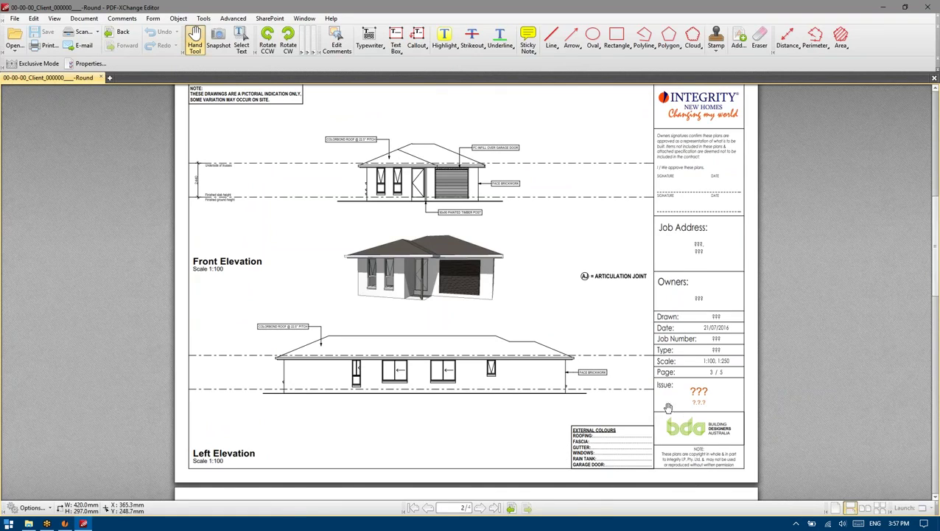
{"action": "scroll", "coordinate": [514, 261], "scroll_direction": "down", "scroll_amount": 3}
{"action": "scroll", "coordinate": [514, 261], "scroll_direction": "down", "scroll_amount": 20}
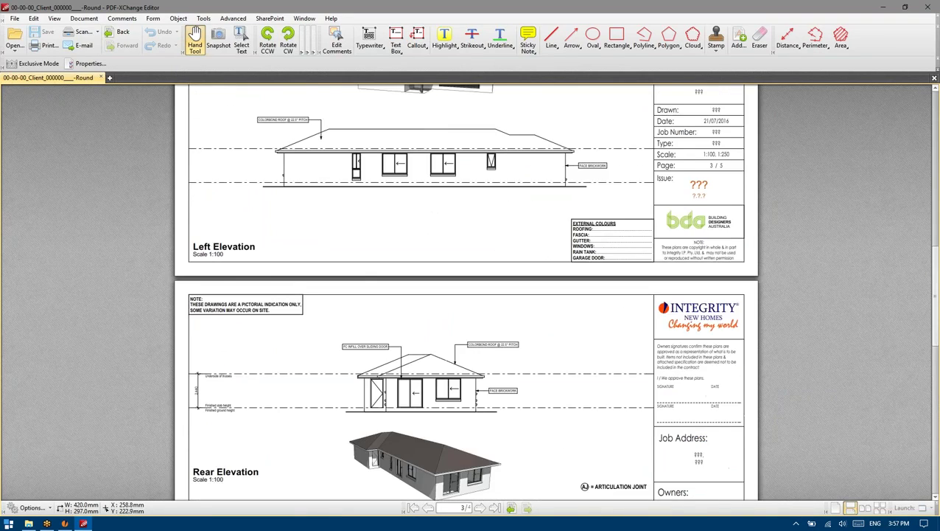
{"action": "scroll", "coordinate": [531, 176], "scroll_direction": "down", "scroll_amount": 3}
{"action": "scroll", "coordinate": [530, 179], "scroll_direction": "up", "scroll_amount": 15}
{"action": "scroll", "coordinate": [531, 180], "scroll_direction": "up", "scroll_amount": 15}
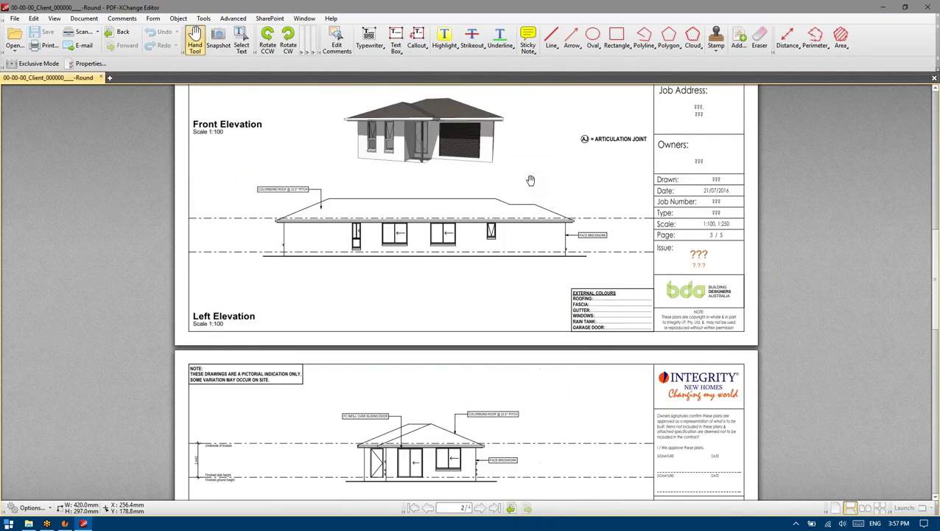
{"action": "scroll", "coordinate": [531, 198], "scroll_direction": "down", "scroll_amount": 10}
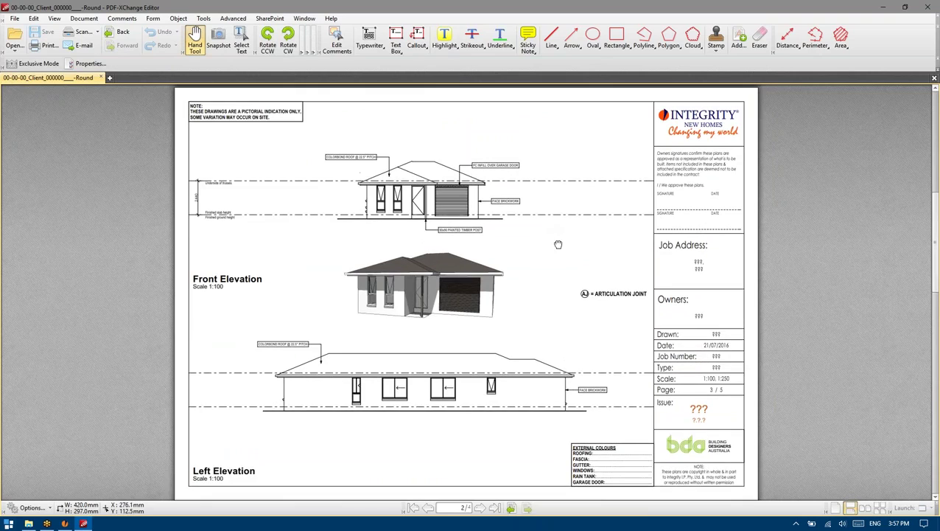
{"action": "scroll", "coordinate": [610, 464], "scroll_direction": "up", "scroll_amount": 2}
{"action": "scroll", "coordinate": [610, 464], "scroll_direction": "down", "scroll_amount": 1}
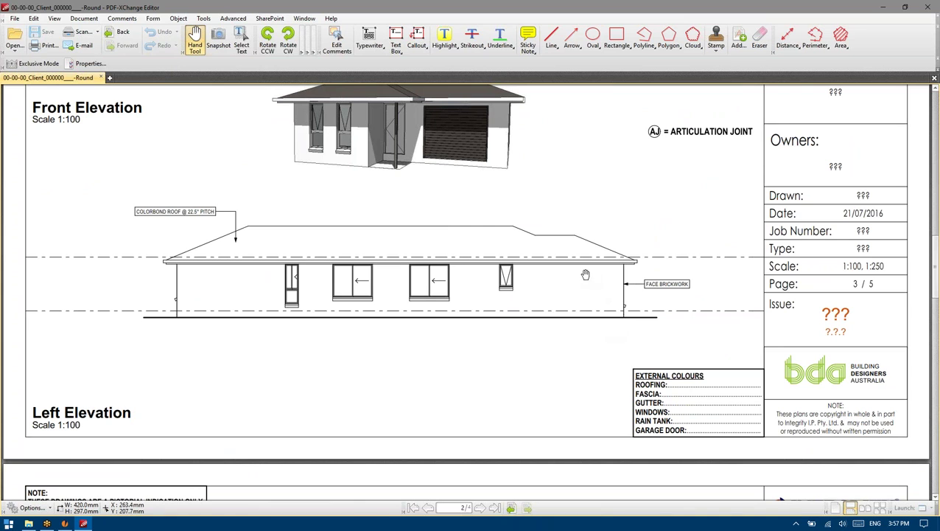
{"action": "scroll", "coordinate": [599, 276], "scroll_direction": "down", "scroll_amount": 2}
{"action": "scroll", "coordinate": [567, 255], "scroll_direction": "down", "scroll_amount": 5}
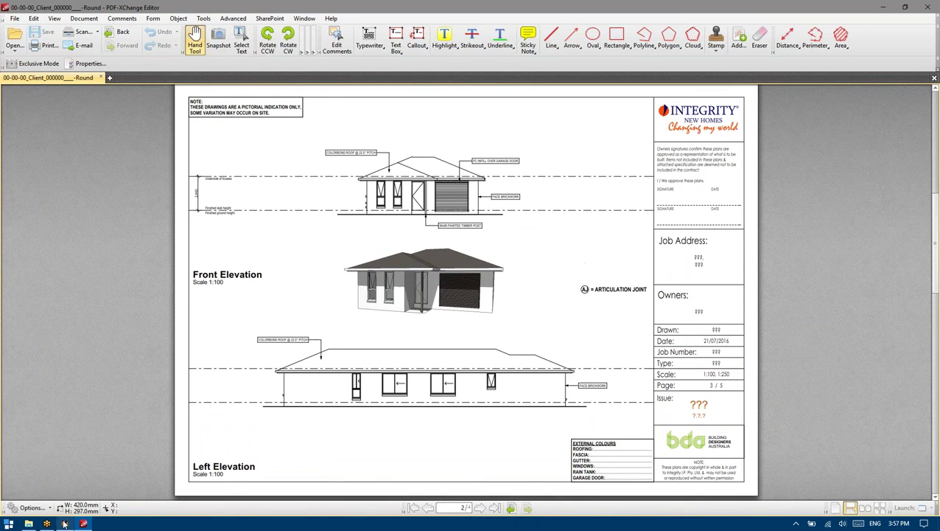
{"action": "scroll", "coordinate": [585, 265], "scroll_direction": "up", "scroll_amount": 1}
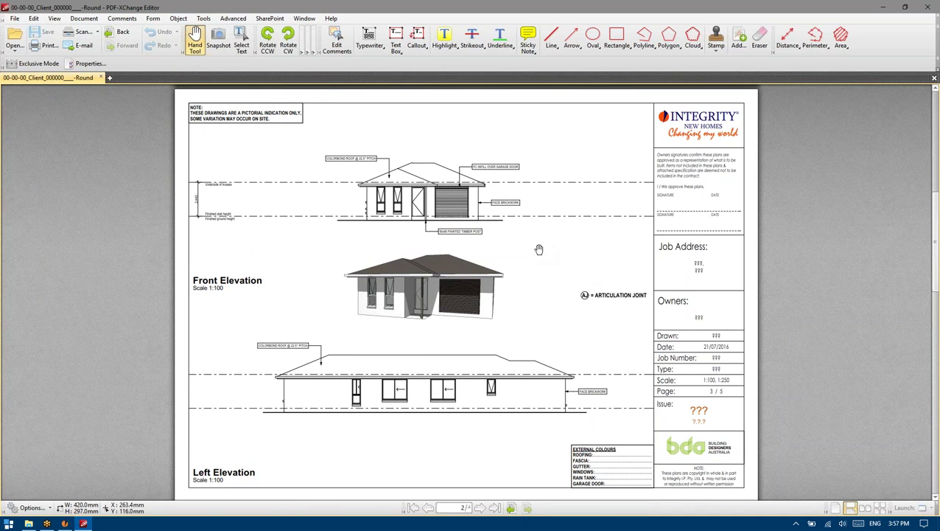
{"action": "left_click", "coordinate": [64, 523]}
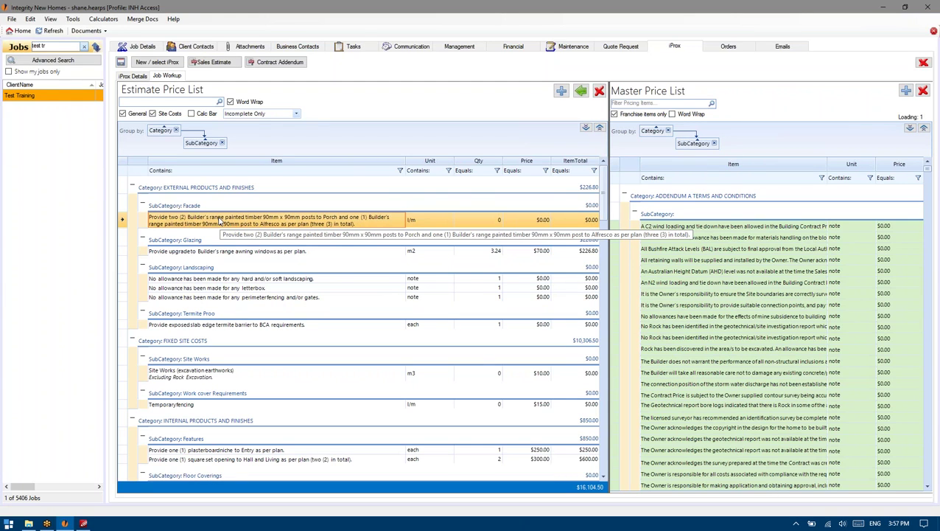
Step: Bring the plan PDF forward and scroll up to the Floor Plan page
{"action": "left_click", "coordinate": [83, 523]}
{"action": "scroll", "coordinate": [490, 298], "scroll_direction": "up", "scroll_amount": 5}
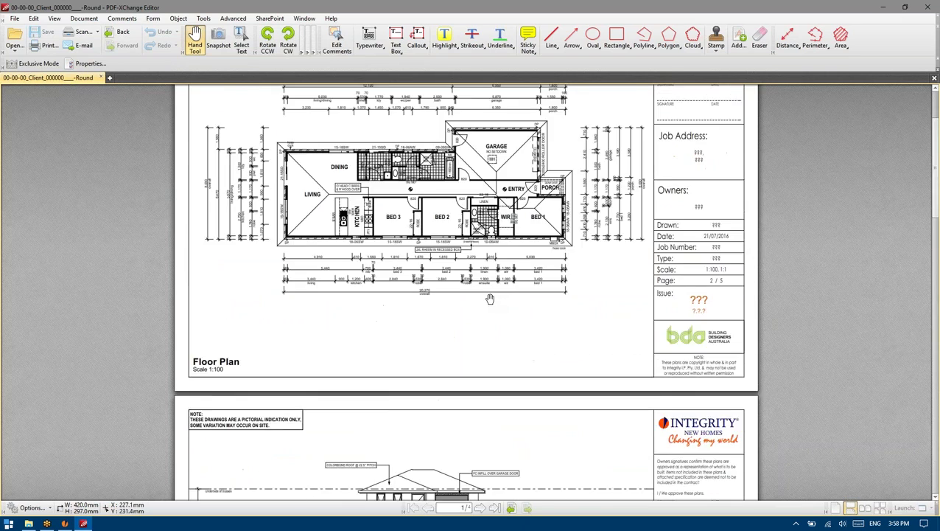
{"action": "scroll", "coordinate": [490, 299], "scroll_direction": "up", "scroll_amount": 1}
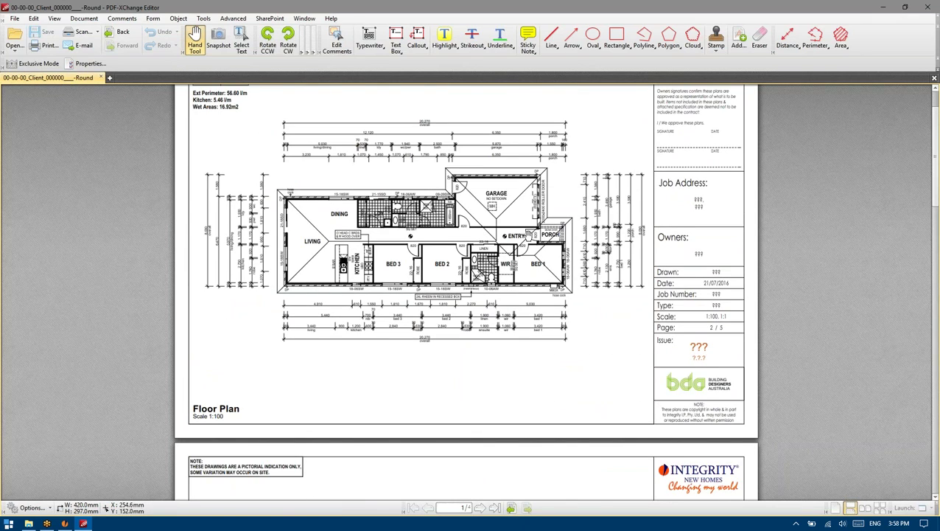
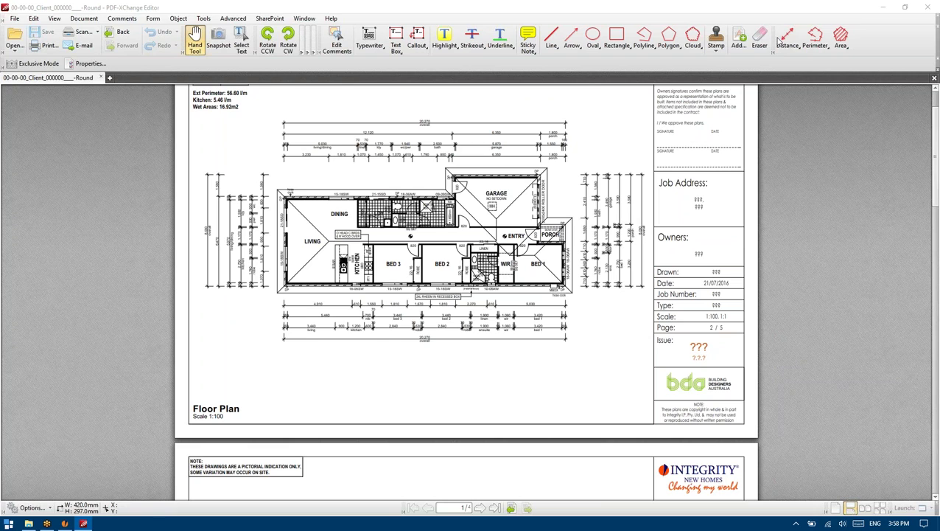
Step: Scroll to the top of the floor plan and minimise PDF-XChange to reveal the estimate
{"action": "scroll", "coordinate": [471, 294], "scroll_direction": "up", "scroll_amount": 3}
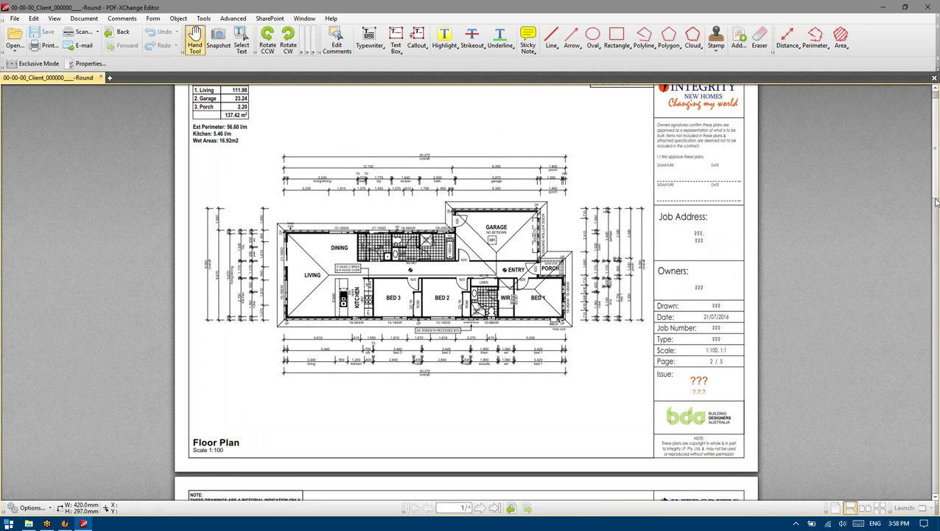
{"action": "left_click", "coordinate": [882, 7]}
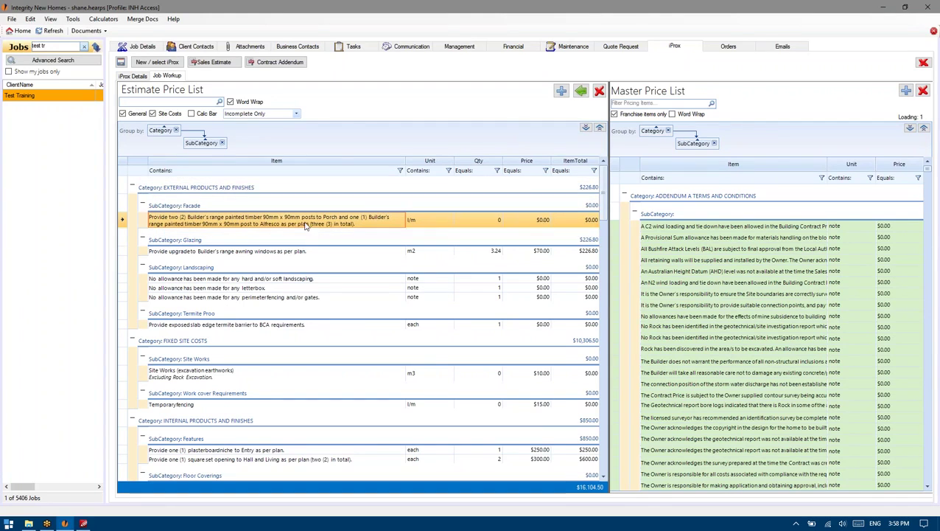
Step: In the Facade item's name, change 'two (2)' posts to 'one (1)'
{"action": "double_click", "coordinate": [259, 223]}
{"action": "left_click", "coordinate": [267, 279]}
{"action": "double_click", "coordinate": [308, 222]}
{"action": "key", "text": "Escape"}
{"action": "right_click", "coordinate": [312, 226]}
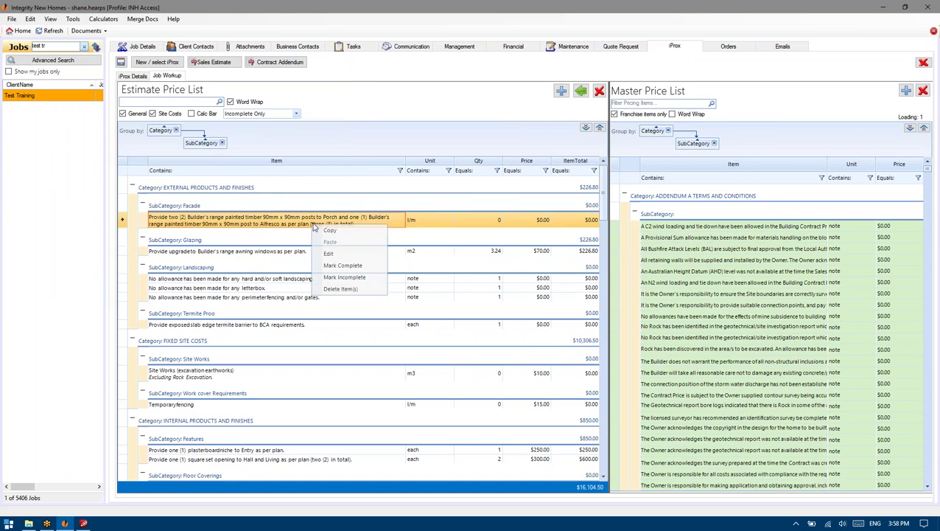
{"action": "left_click", "coordinate": [339, 255]}
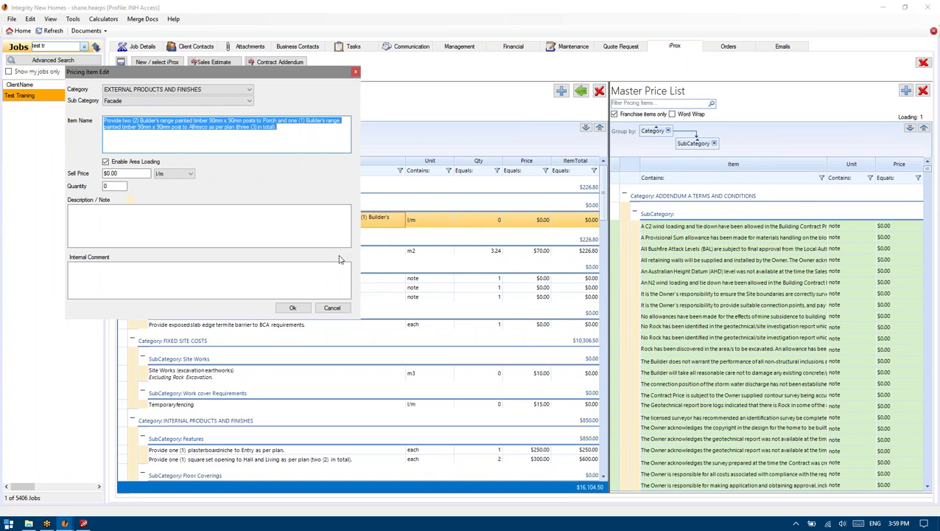
{"action": "left_click", "coordinate": [134, 120]}
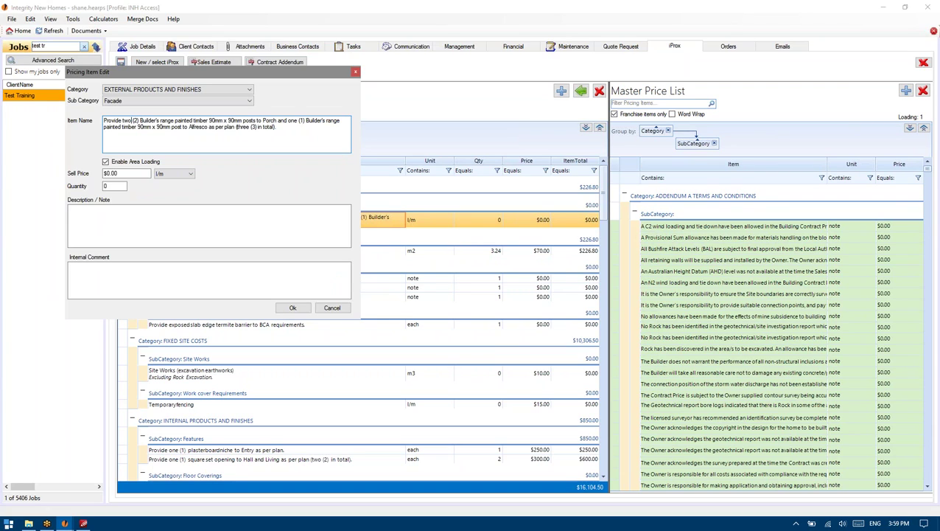
{"action": "key", "text": "BackSpace"}
{"action": "key", "text": "BackSpace"}
{"action": "key", "text": "BackSpace"}
{"action": "type", "text": "one"}
{"action": "key", "text": "Right"}
{"action": "key", "text": "Right"}
{"action": "key", "text": "Delete"}
{"action": "type", "text": "1"}
Step: Make 'posts' singular and limit the item to Porch 'as per plan.', then confirm
{"action": "left_click", "coordinate": [254, 120]}
{"action": "key", "text": "BackSpace"}
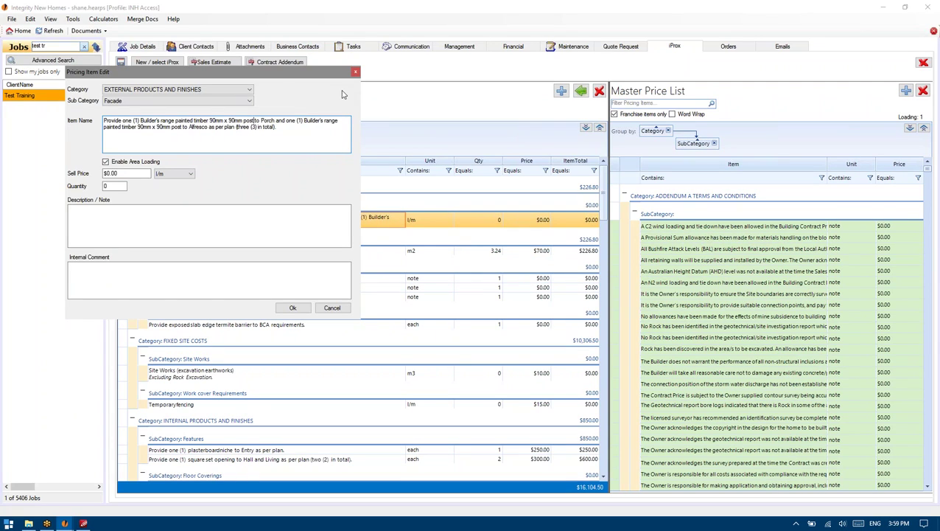
{"action": "left_click", "coordinate": [281, 128]}
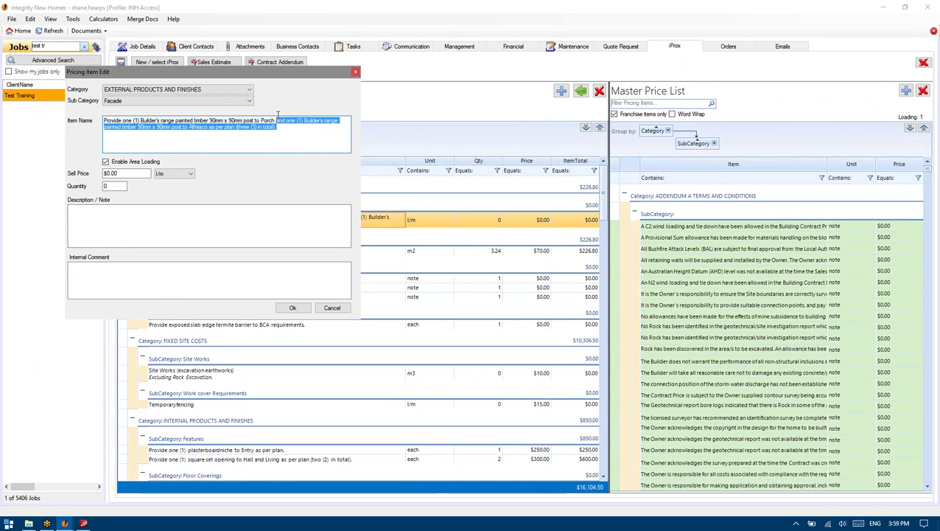
{"action": "key", "text": "BackSpace"}
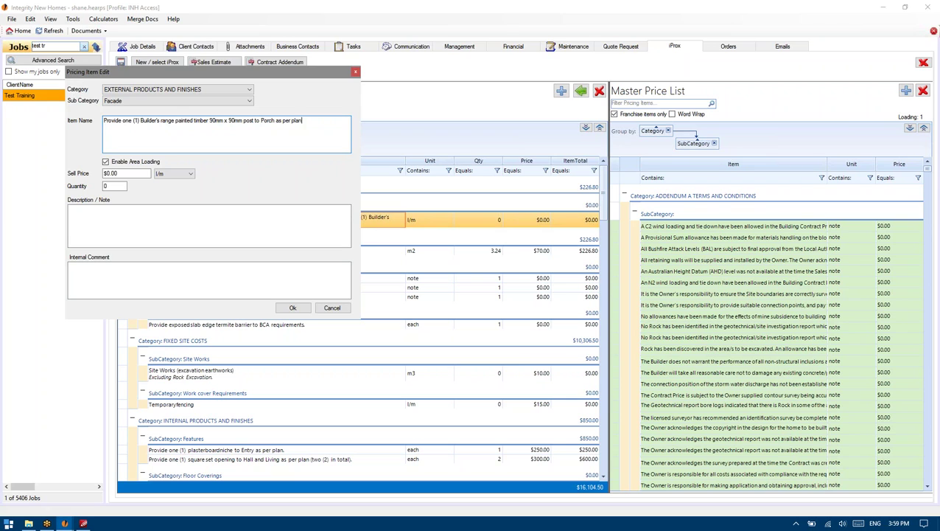
{"action": "type", "text": "s per plan."}
{"action": "left_click", "coordinate": [292, 307]}
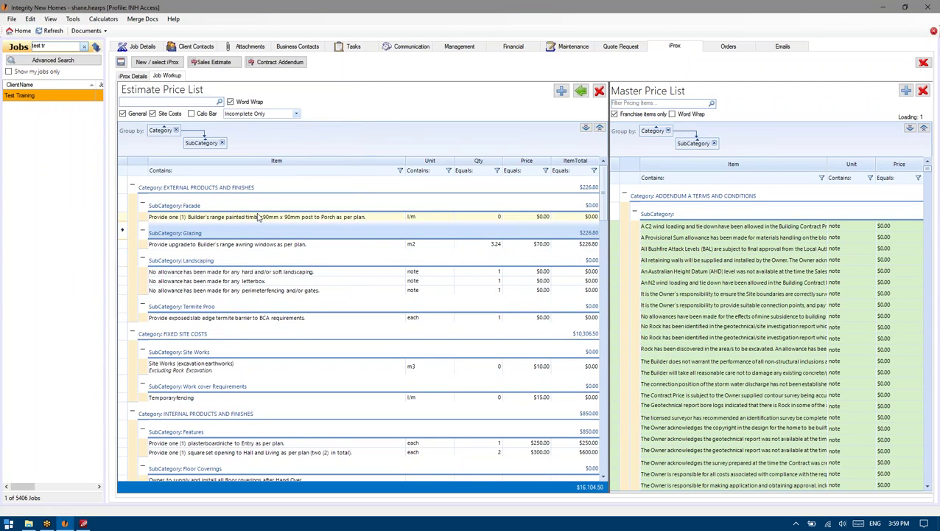
Step: Select the reworded Facade item and check it against the floor plan PDF
{"action": "left_click", "coordinate": [258, 217]}
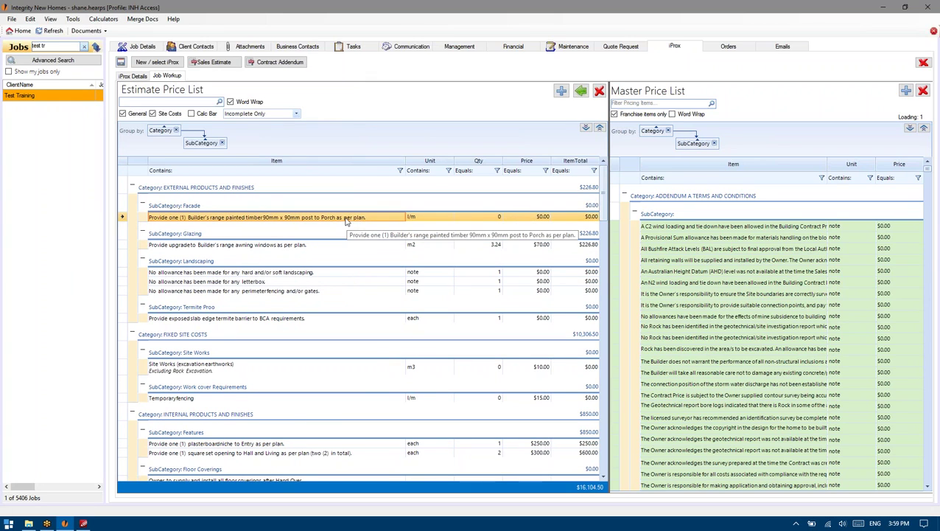
{"action": "left_click", "coordinate": [83, 523]}
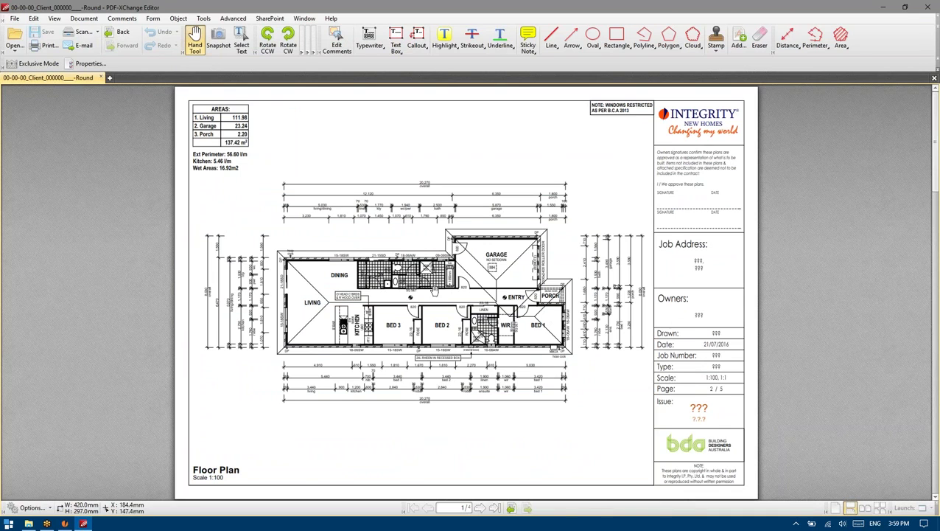
{"action": "scroll", "coordinate": [466, 306], "scroll_direction": "up", "scroll_amount": 1}
{"action": "scroll", "coordinate": [554, 273], "scroll_direction": "down", "scroll_amount": 1}
{"action": "key", "text": "alt+Tab"}
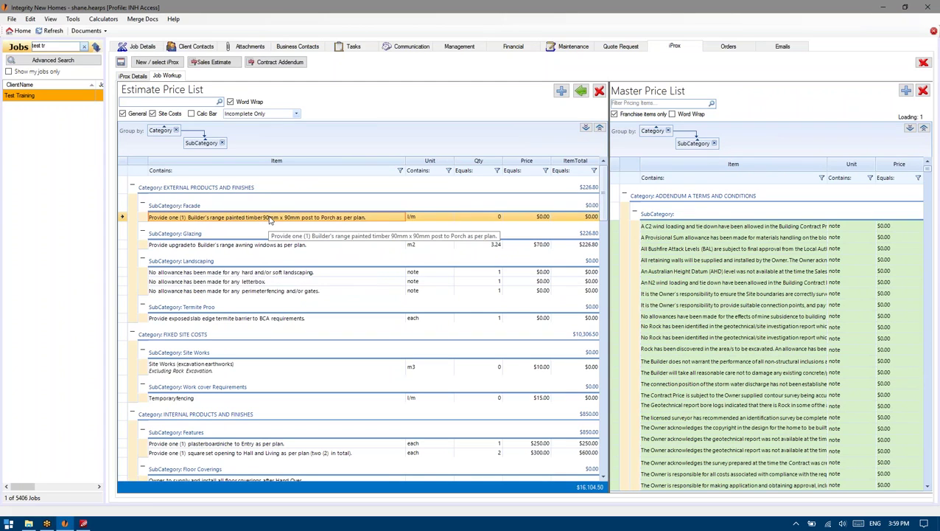
Step: Mark the Facade post item complete and bring the floor plan PDF back up
{"action": "right_click", "coordinate": [273, 217]}
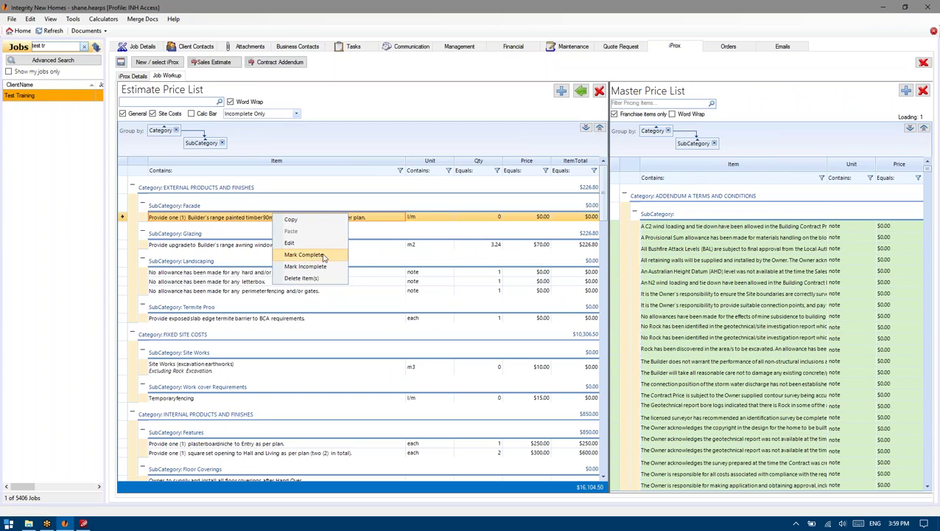
{"action": "left_click", "coordinate": [320, 255]}
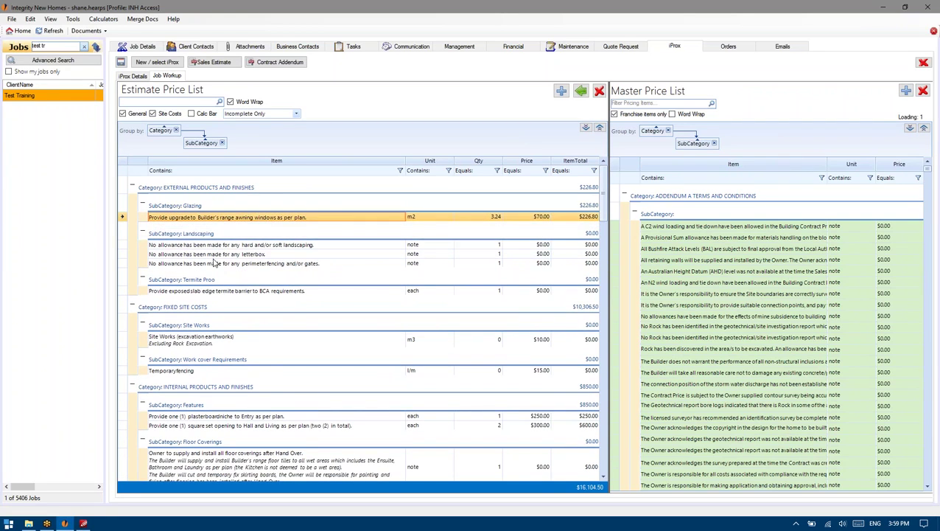
{"action": "left_click", "coordinate": [83, 524]}
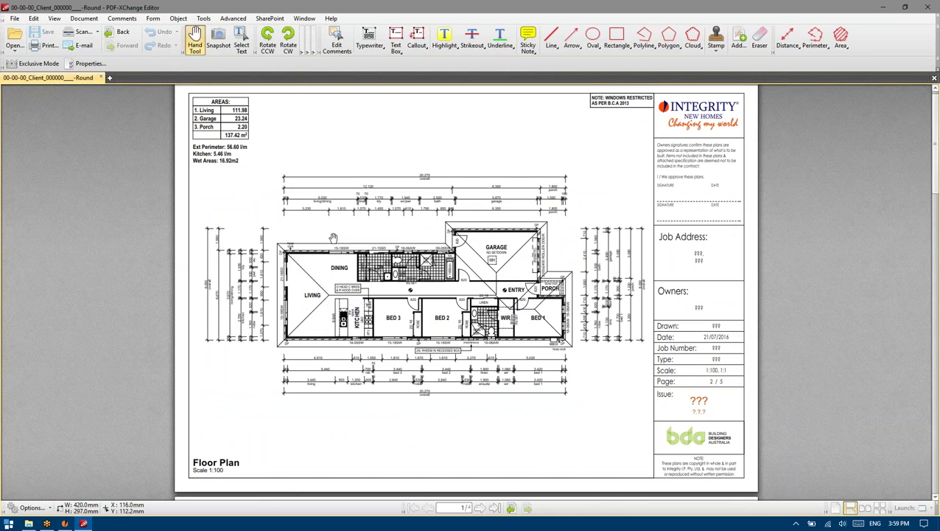
Step: Scroll through the floor plan and elevation pages of the house plan
{"action": "scroll", "coordinate": [488, 309], "scroll_direction": "up", "scroll_amount": 3}
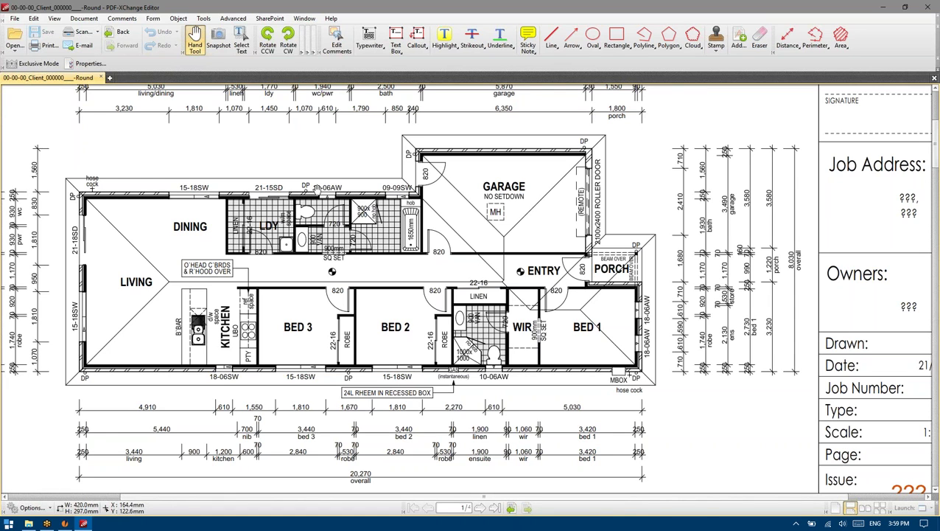
{"action": "scroll", "coordinate": [602, 319], "scroll_direction": "down", "scroll_amount": 2, "text": "ctrl"}
{"action": "scroll", "coordinate": [583, 302], "scroll_direction": "down", "scroll_amount": 10}
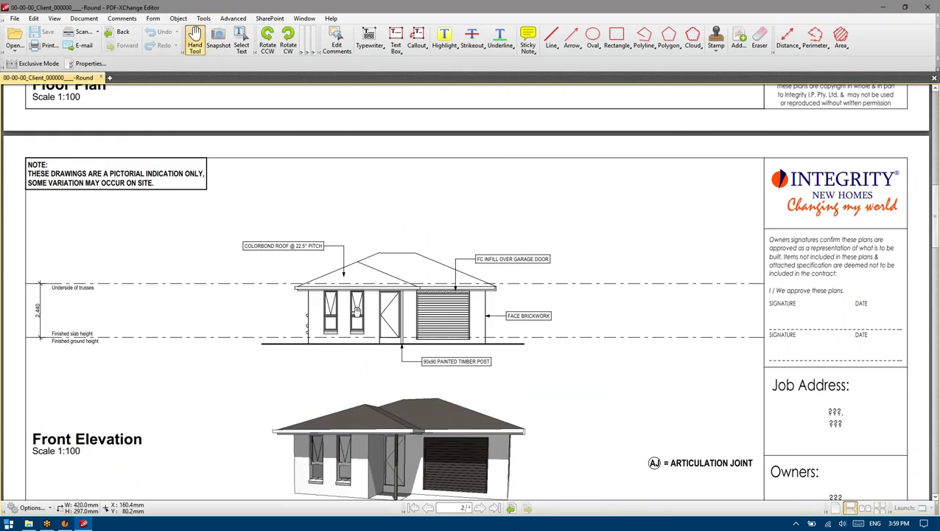
{"action": "scroll", "coordinate": [355, 311], "scroll_direction": "down", "scroll_amount": 5}
{"action": "scroll", "coordinate": [474, 271], "scroll_direction": "down", "scroll_amount": 5}
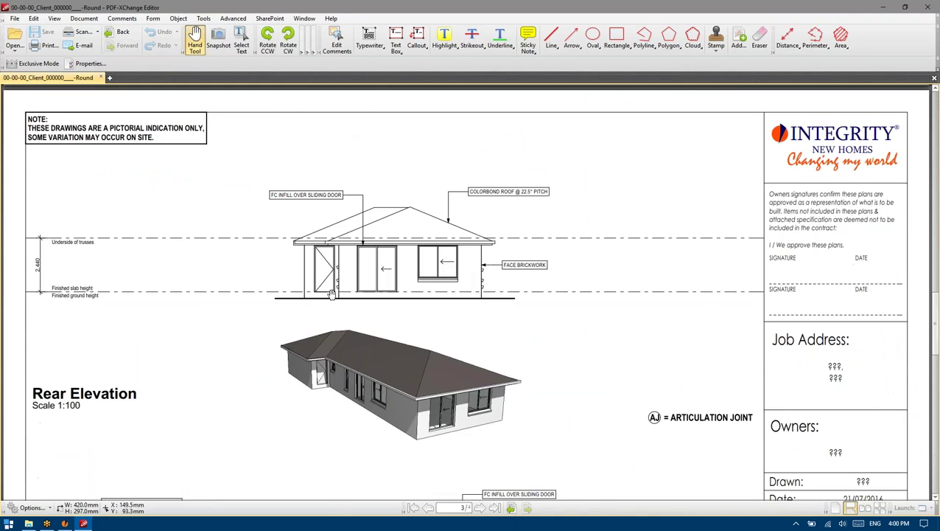
{"action": "scroll", "coordinate": [475, 316], "scroll_direction": "down", "scroll_amount": 2}
{"action": "scroll", "coordinate": [409, 315], "scroll_direction": "down", "scroll_amount": 2}
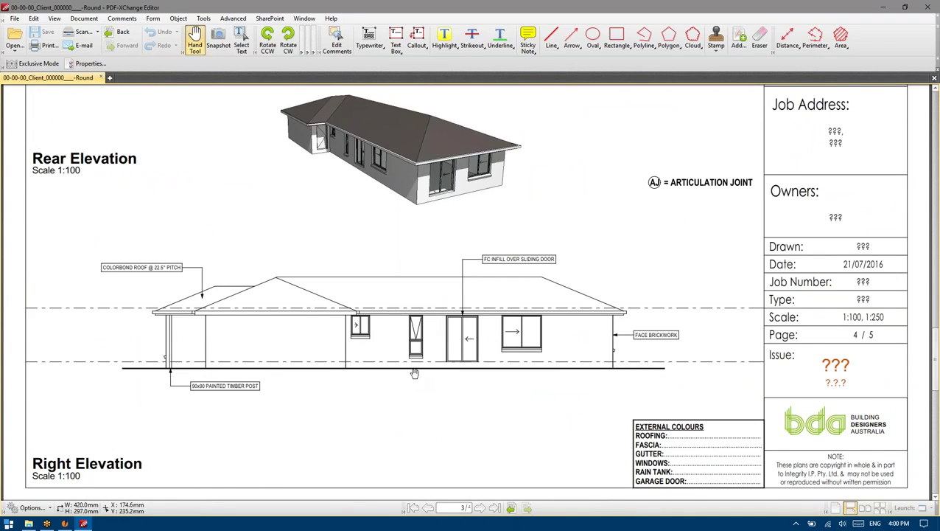
{"action": "scroll", "coordinate": [403, 305], "scroll_direction": "up", "scroll_amount": 8}
{"action": "scroll", "coordinate": [434, 376], "scroll_direction": "up", "scroll_amount": 10}
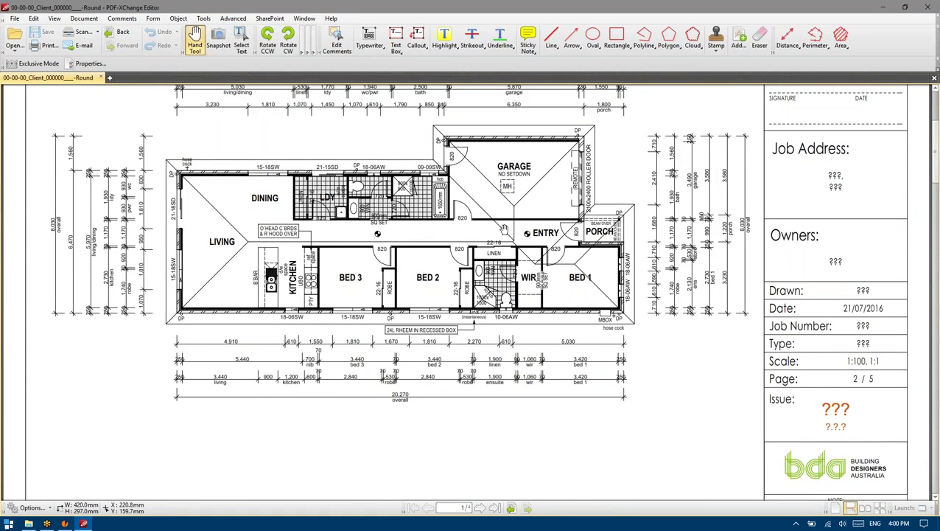
{"action": "scroll", "coordinate": [516, 236], "scroll_direction": "up", "scroll_amount": 1}
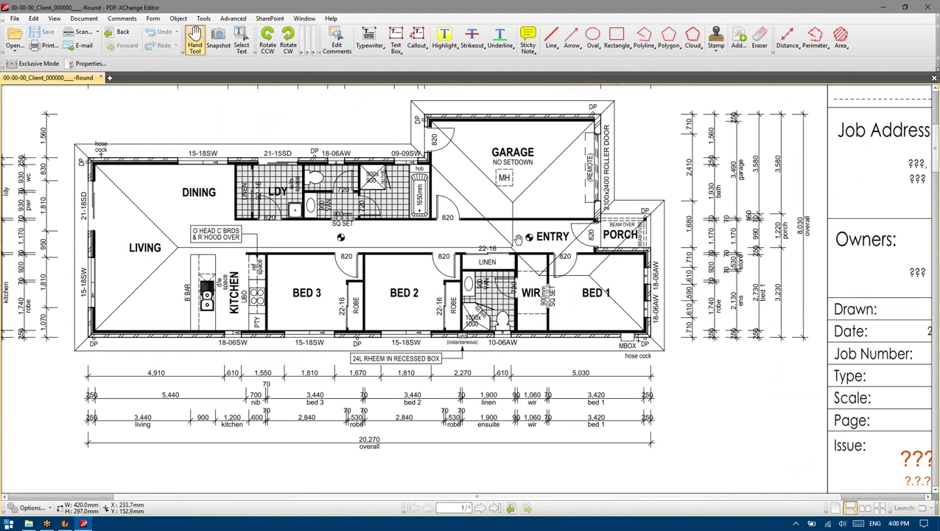
Step: Launch Windows Calculator from the Run prompt with 'calc'
{"action": "key", "text": "super+r"}
{"action": "type", "text": "ca"}
{"action": "key", "text": "Return"}
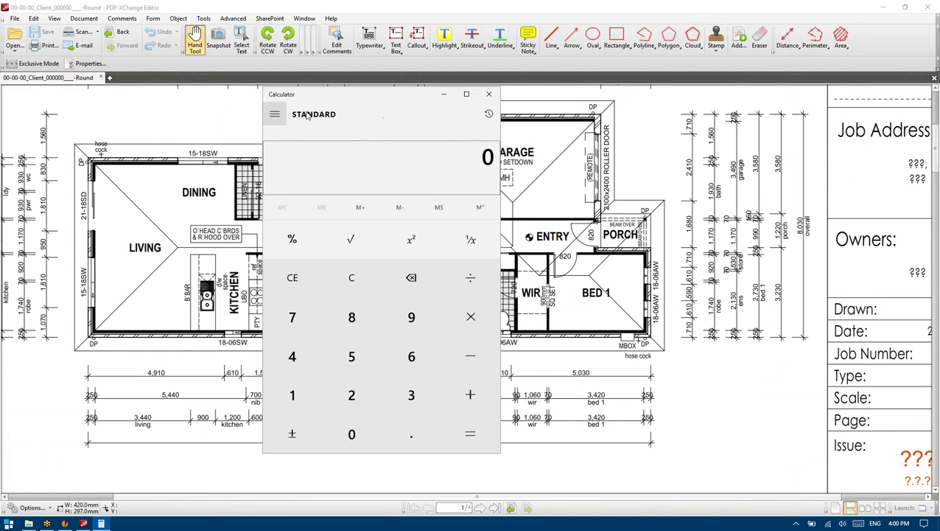
Step: Work out 1.08 in Calculator, clearing and redoing an initial 1.8 × .06 entry
{"action": "left_click_drag", "start_coordinate": [375, 96], "coordinate": [256, 88]}
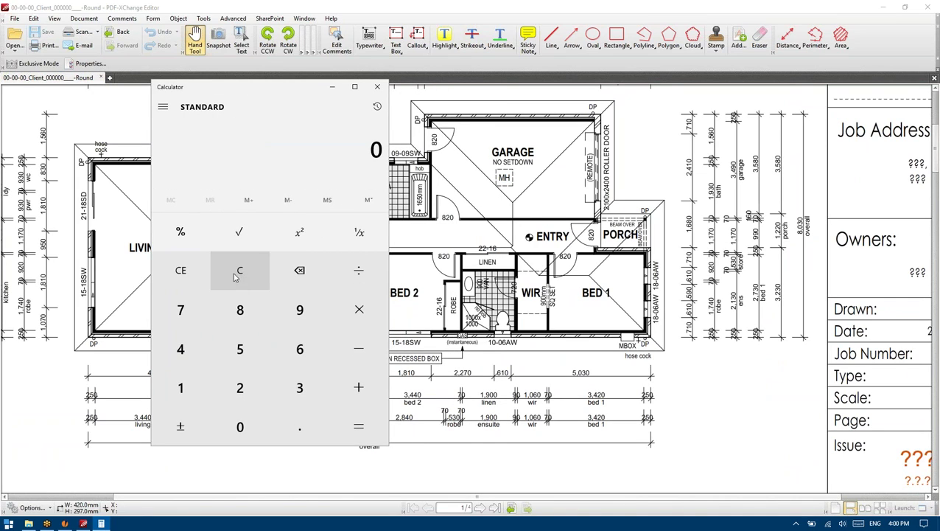
{"action": "type", "text": "1.8"}
{"action": "key", "text": "asterisk"}
{"action": "type", "text": ".06"}
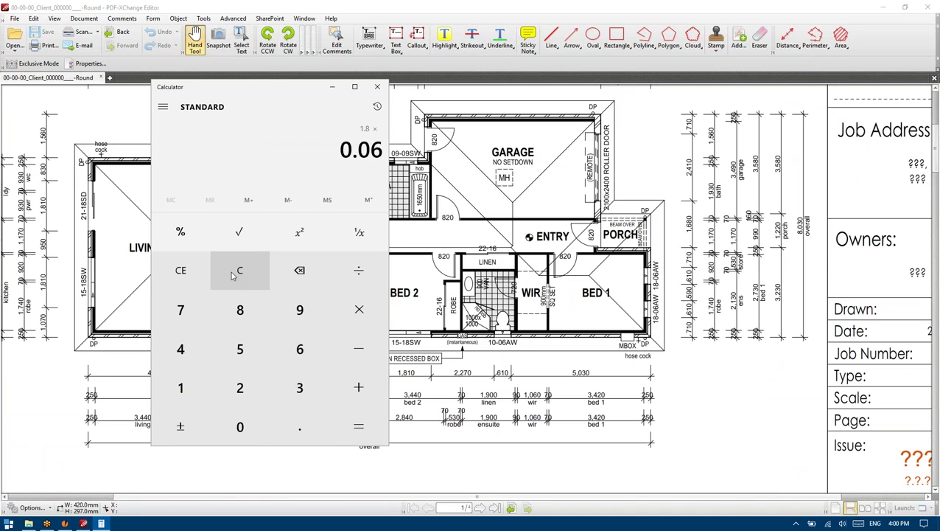
{"action": "key", "text": "Return"}
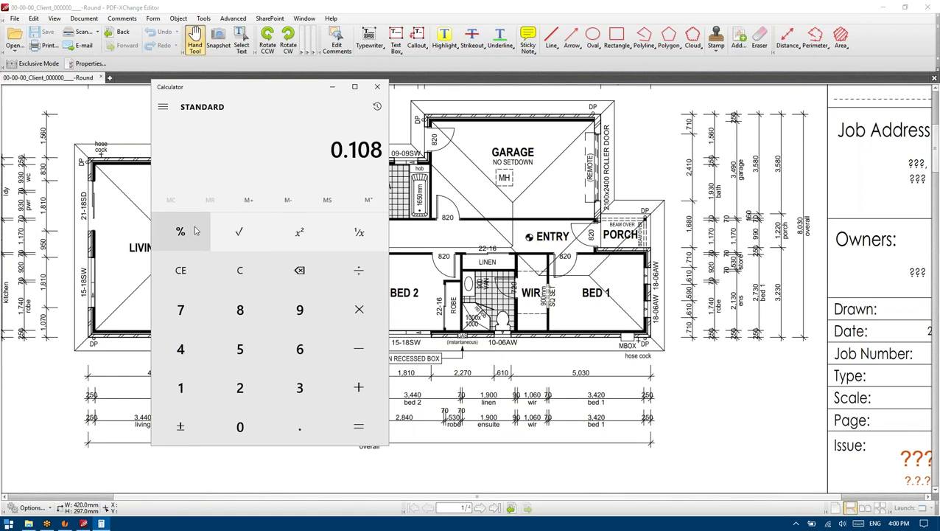
{"action": "left_click", "coordinate": [238, 263]}
{"action": "left_click", "coordinate": [213, 271]}
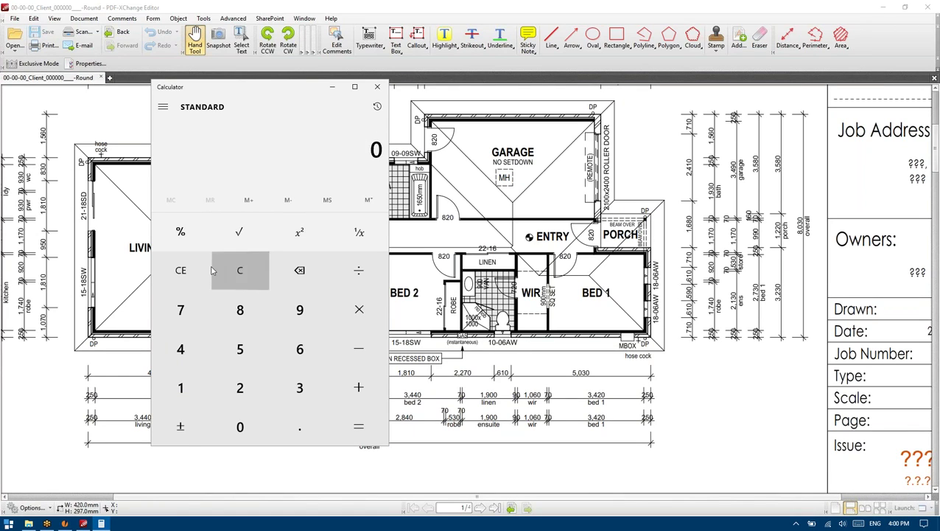
{"action": "type", "text": "1.8.6"}
{"action": "key", "text": "Return"}
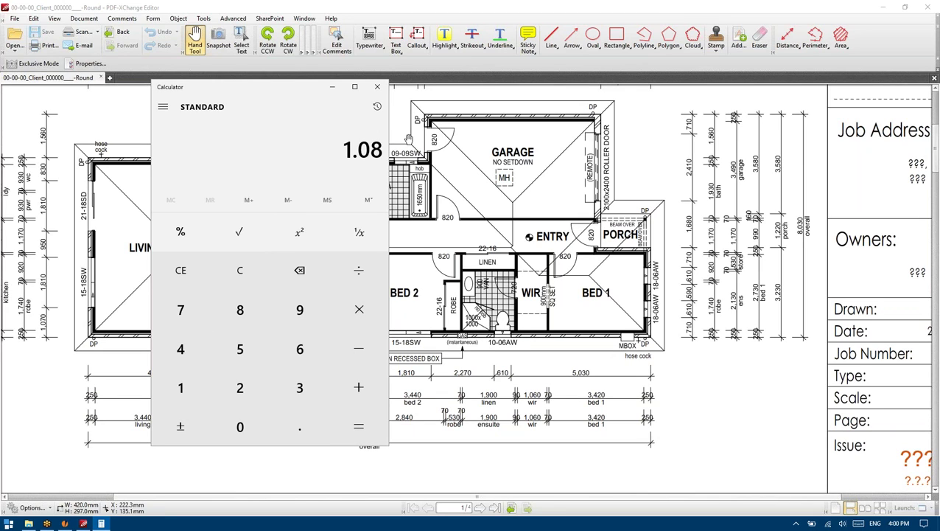
Step: Multiply 1.08 by 3 to get 3.24
{"action": "left_click_drag", "start_coordinate": [258, 98], "coordinate": [158, 60]}
{"action": "left_click", "coordinate": [258, 291]}
{"action": "left_click", "coordinate": [200, 366]}
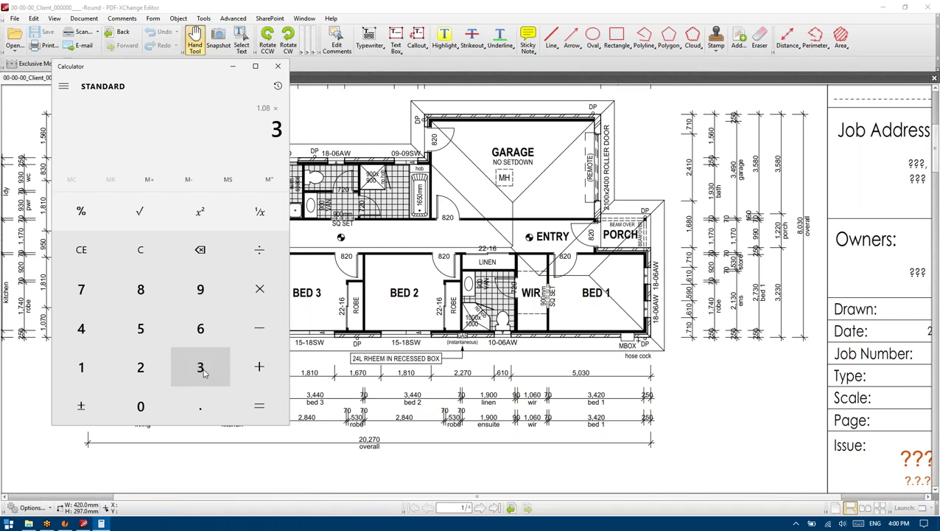
{"action": "left_click", "coordinate": [259, 406]}
{"action": "left_click_drag", "start_coordinate": [191, 66], "coordinate": [690, 52]}
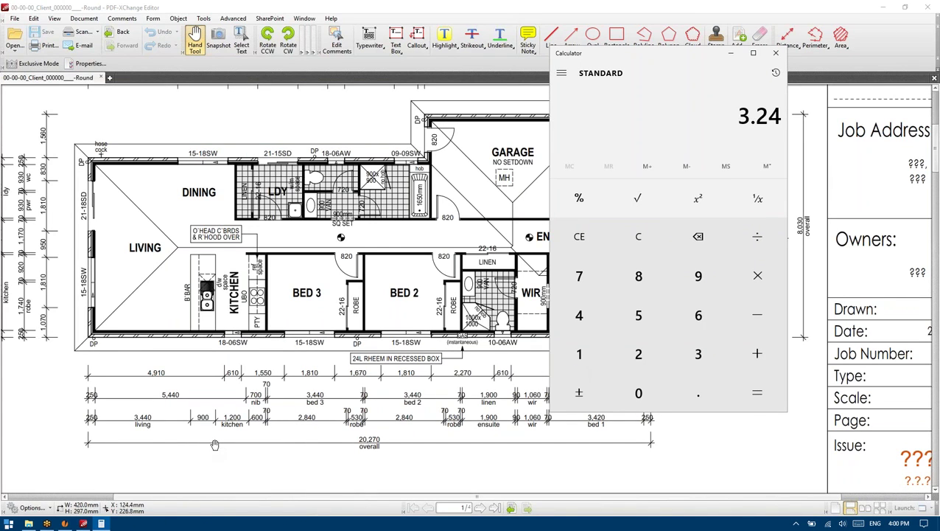
Step: Add 0.6 to 3.24 for a total of 3.84, then close that calculator
{"action": "key", "text": "super+r"}
{"action": "type", "text": "calc"}
{"action": "key", "text": "Return"}
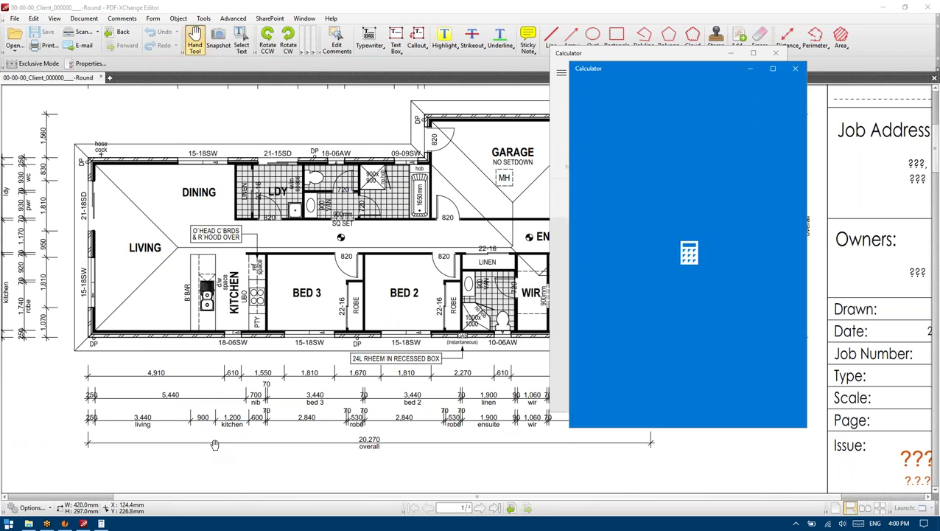
{"action": "left_click_drag", "start_coordinate": [691, 78], "coordinate": [787, 66]}
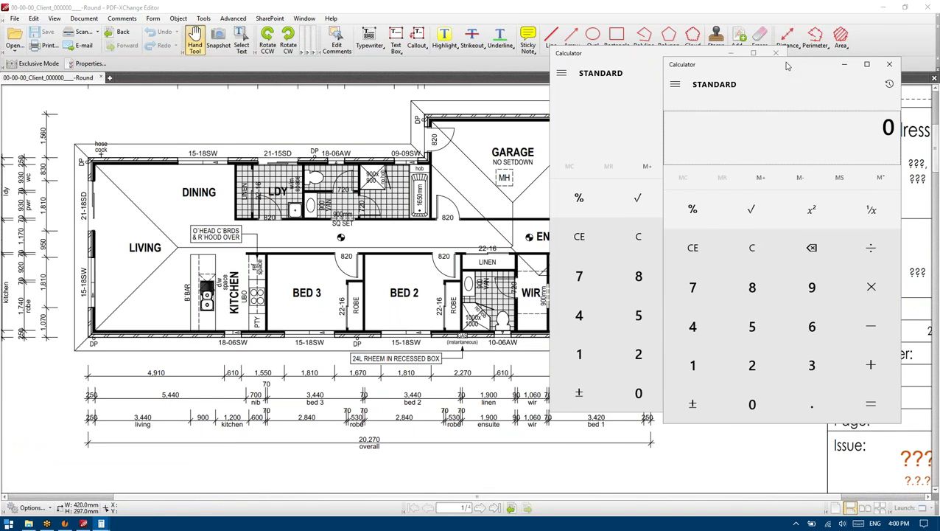
{"action": "left_click", "coordinate": [632, 120]}
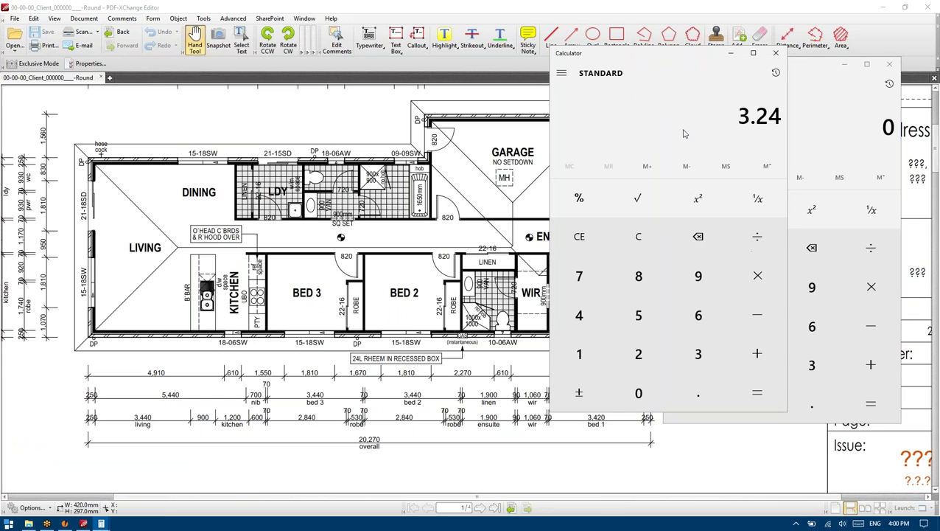
{"action": "type", "text": "+.6"}
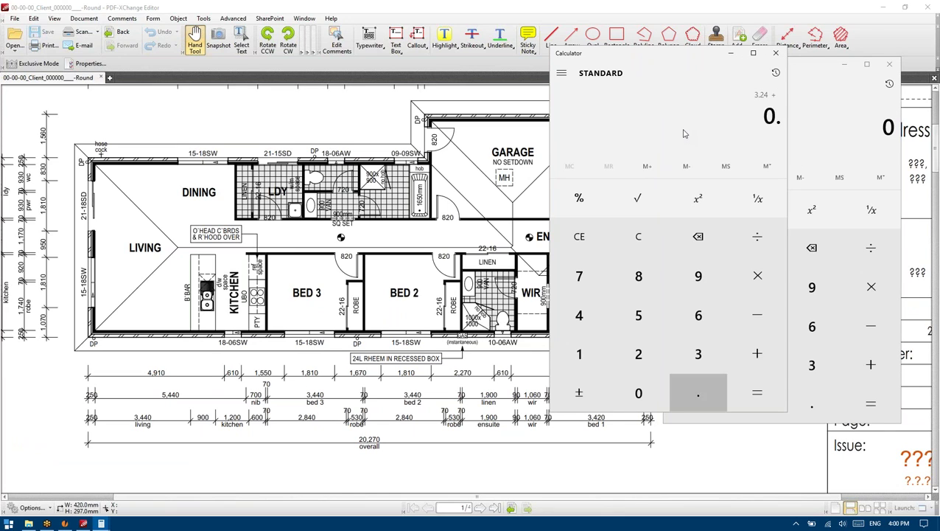
{"action": "key", "text": "Return"}
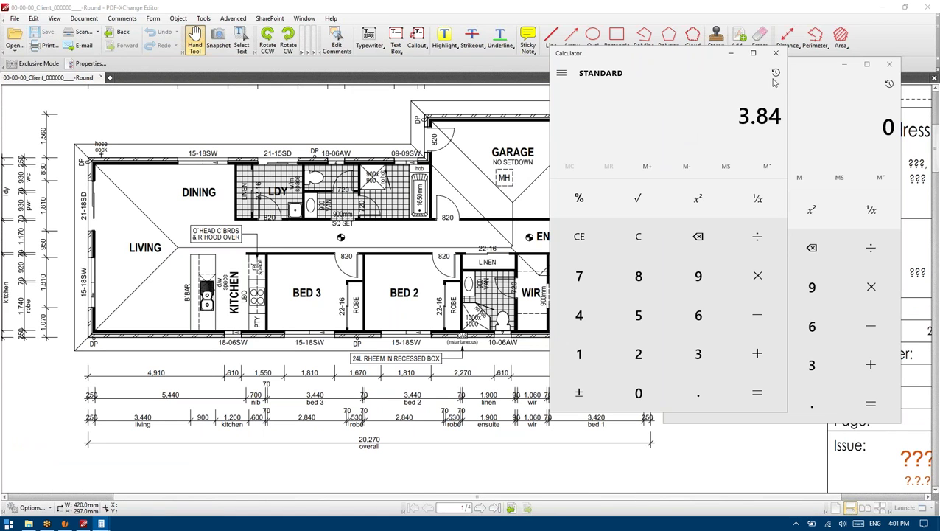
{"action": "left_click", "coordinate": [776, 53]}
Step: Set the awning windows glazing quantity to 3.84 and mark it complete
{"action": "left_click", "coordinate": [890, 64]}
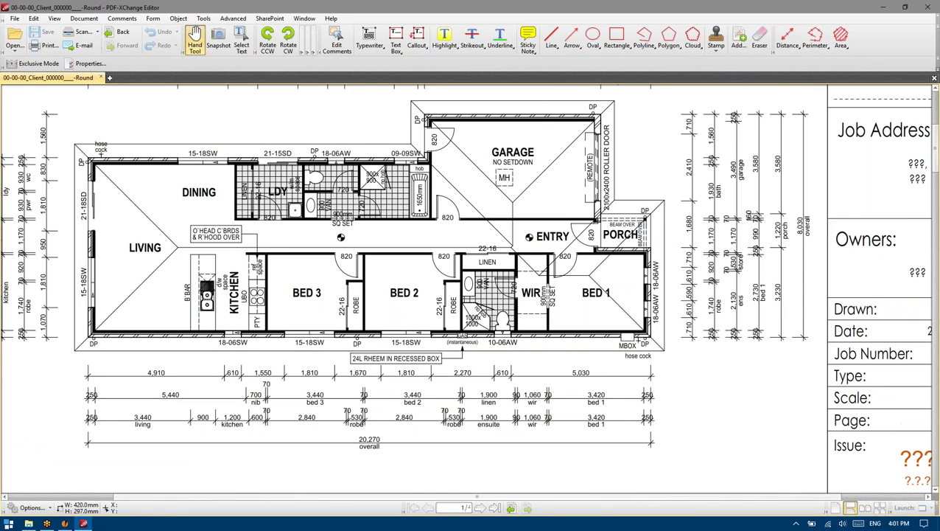
{"action": "left_click", "coordinate": [65, 523]}
{"action": "left_click", "coordinate": [479, 217]}
{"action": "type", "text": "3.84"}
{"action": "key", "text": "Return"}
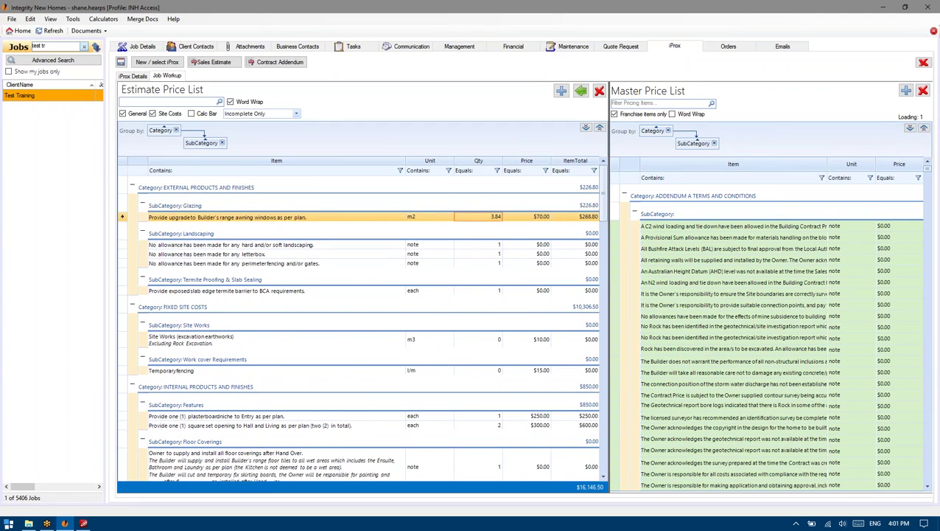
{"action": "right_click", "coordinate": [225, 218]}
{"action": "left_click", "coordinate": [263, 260]}
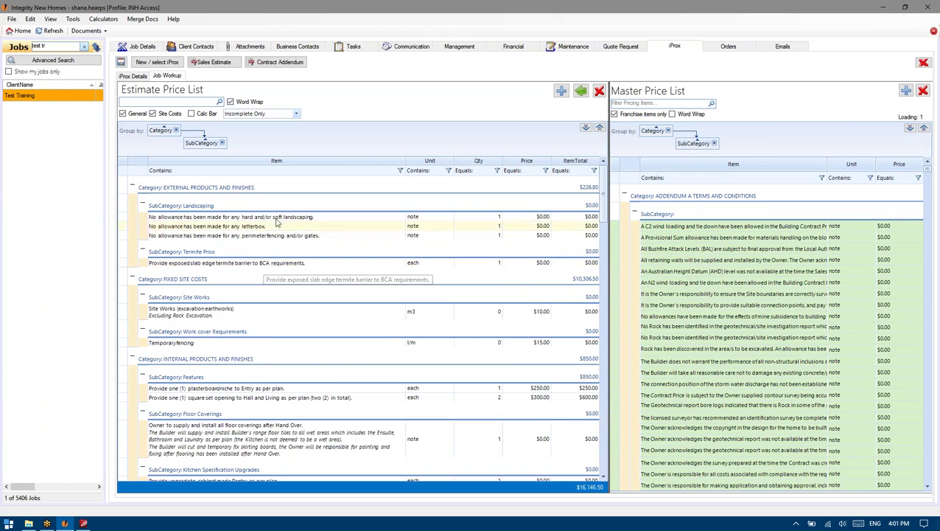
Step: Mark the three Landscaping 'No allowance' notes complete
{"action": "left_click", "coordinate": [267, 236], "text": "shift"}
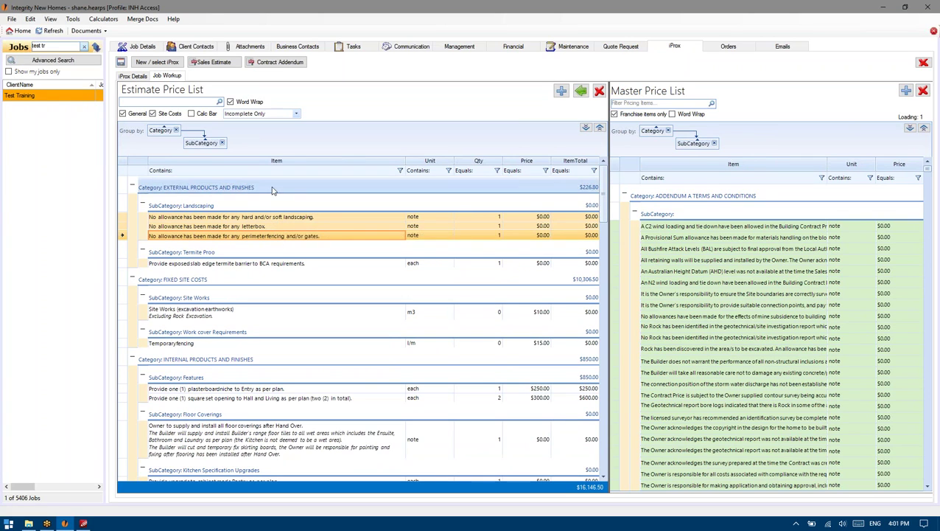
{"action": "right_click", "coordinate": [269, 218]}
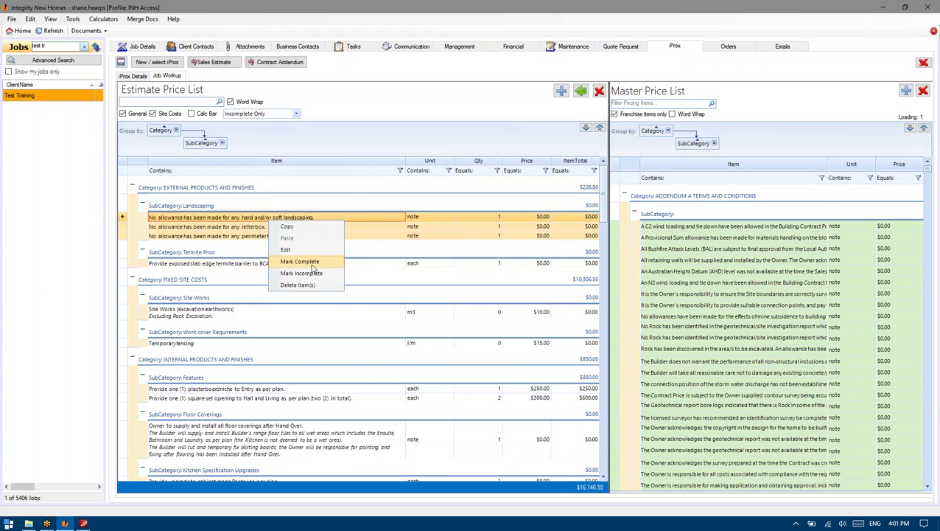
{"action": "left_click", "coordinate": [312, 263]}
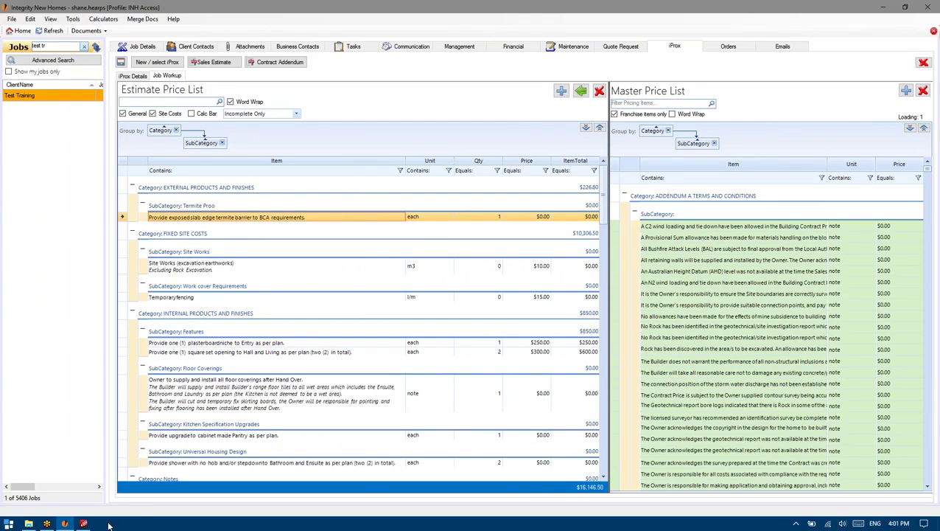
{"action": "left_click", "coordinate": [83, 524]}
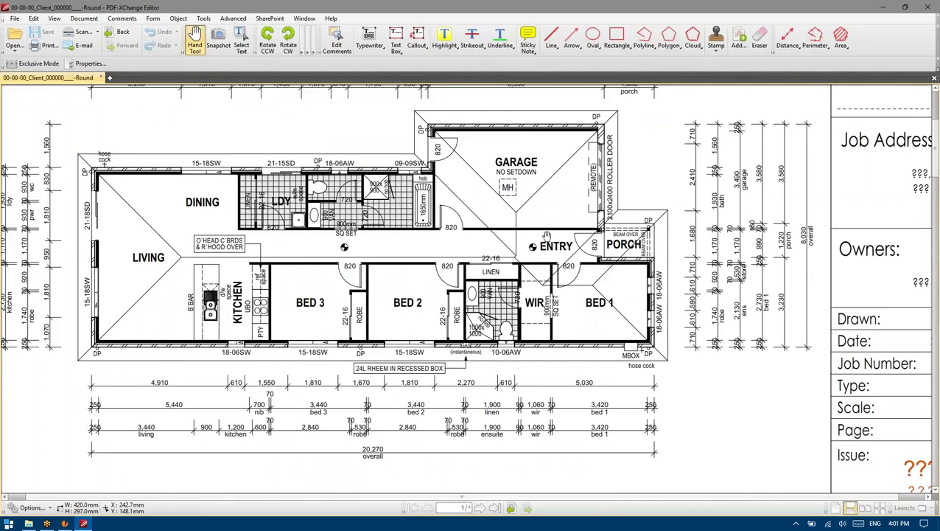
Step: Scroll the plans to page 4, return to the Floor Plan page, and minimise PDF-XChange
{"action": "scroll", "coordinate": [549, 271], "scroll_direction": "down", "scroll_amount": 3}
{"action": "scroll", "coordinate": [549, 271], "scroll_direction": "down", "scroll_amount": 5}
{"action": "scroll", "coordinate": [549, 271], "scroll_direction": "down", "scroll_amount": 15}
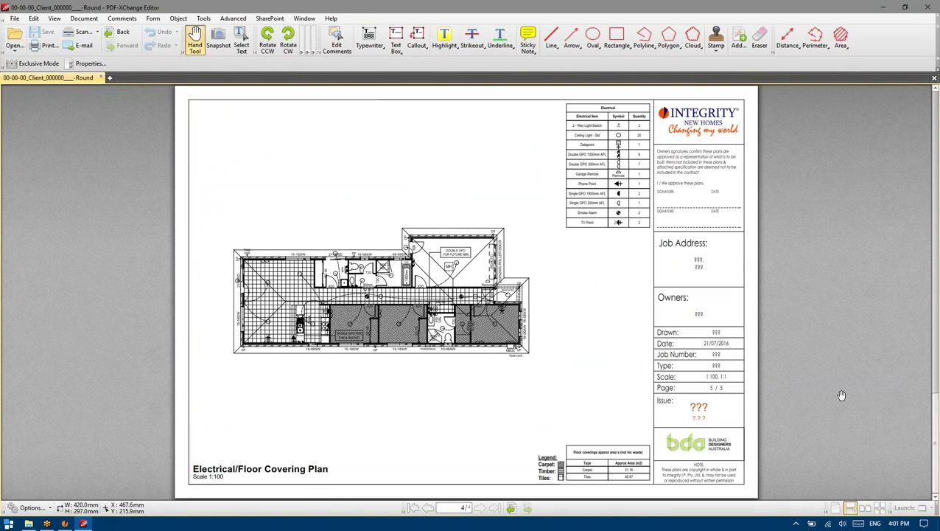
{"action": "left_click_drag", "start_coordinate": [933, 438], "coordinate": [914, 184]}
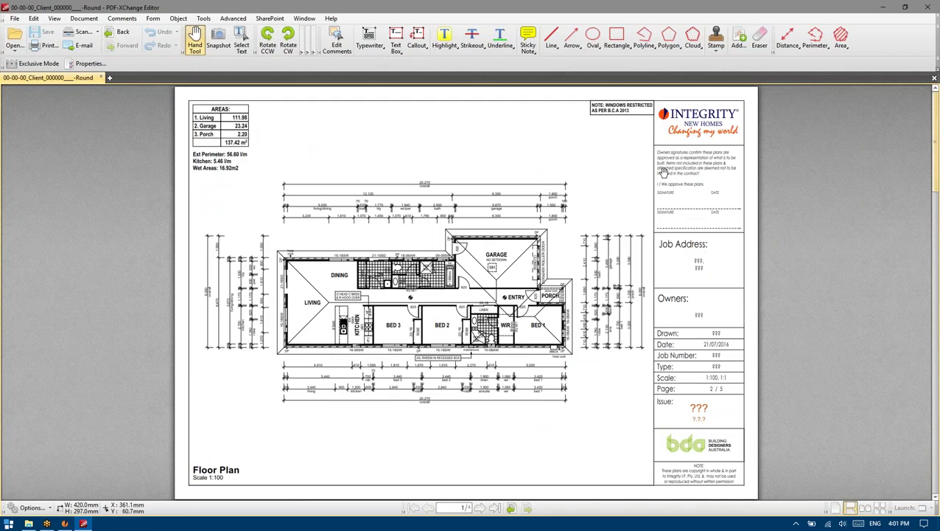
{"action": "left_click", "coordinate": [882, 7]}
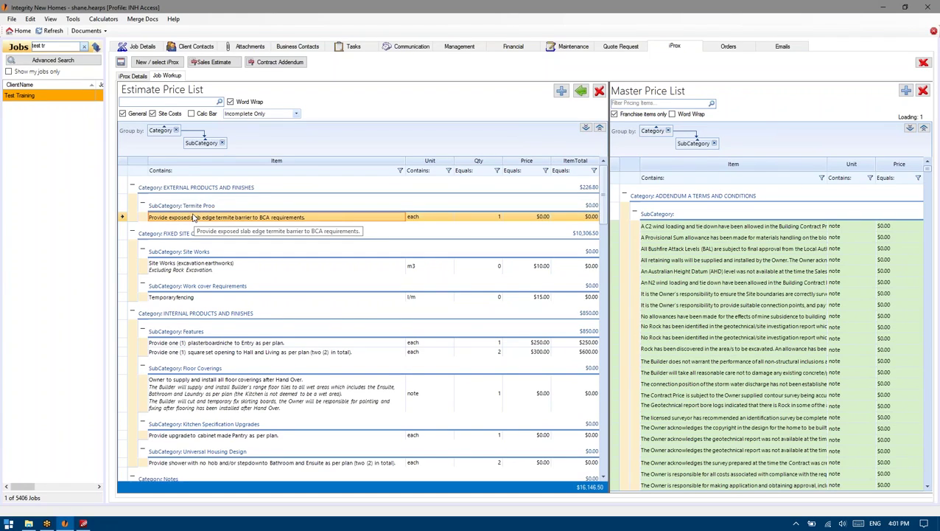
Step: Glance at the pricing template details, then mark the termite barrier item complete
{"action": "left_click", "coordinate": [136, 77]}
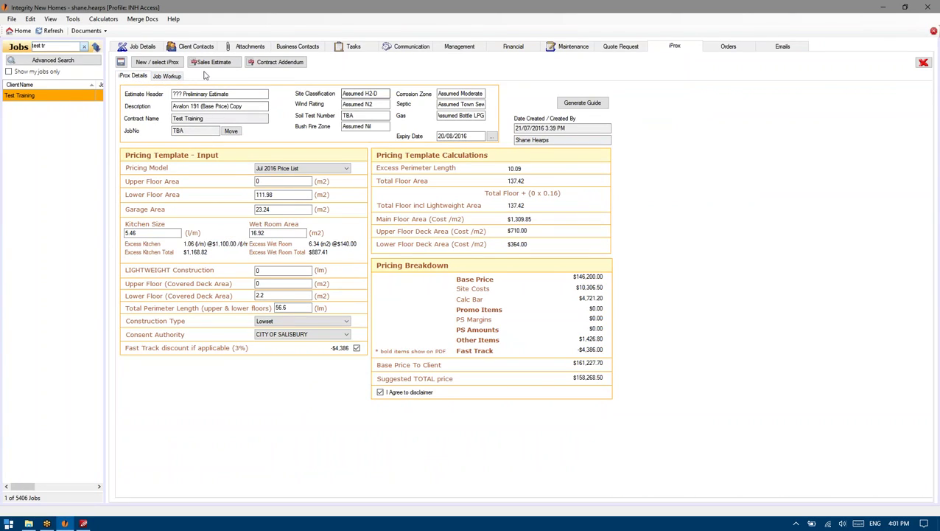
{"action": "left_click", "coordinate": [161, 78]}
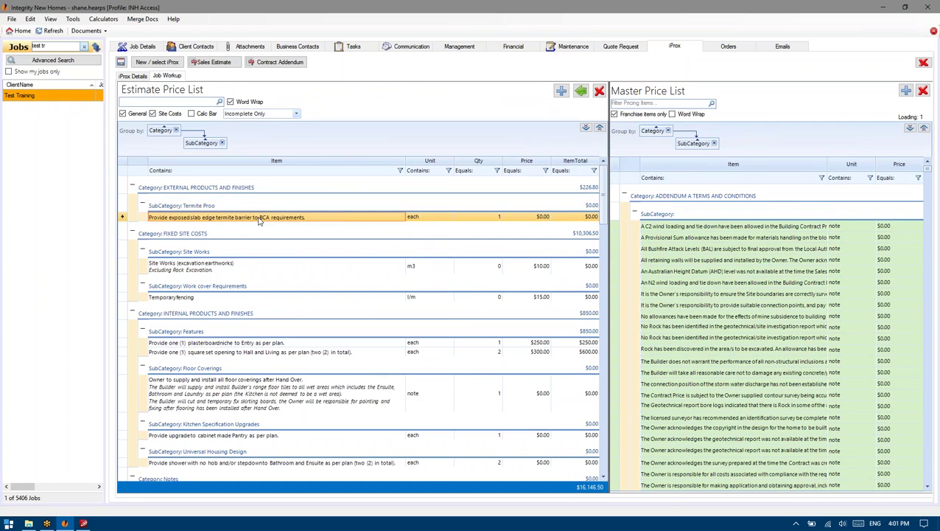
{"action": "right_click", "coordinate": [259, 220]}
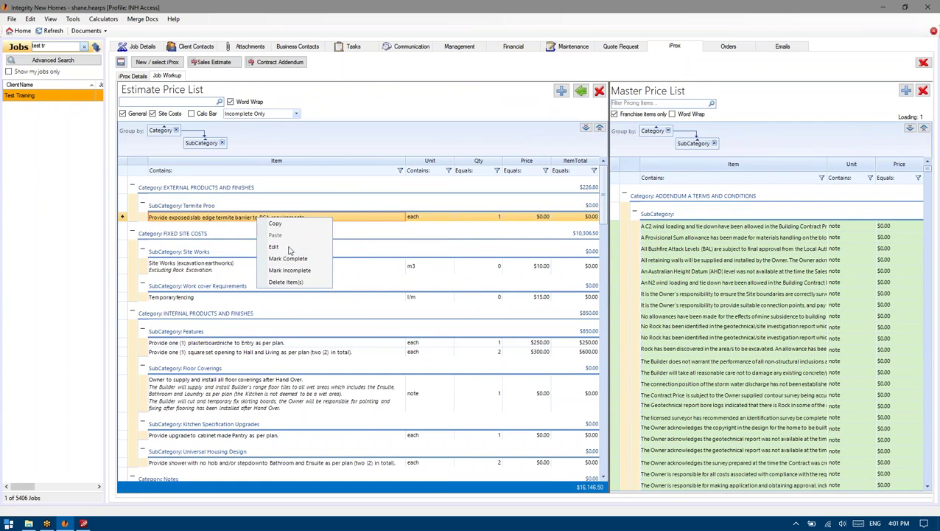
{"action": "left_click", "coordinate": [287, 259]}
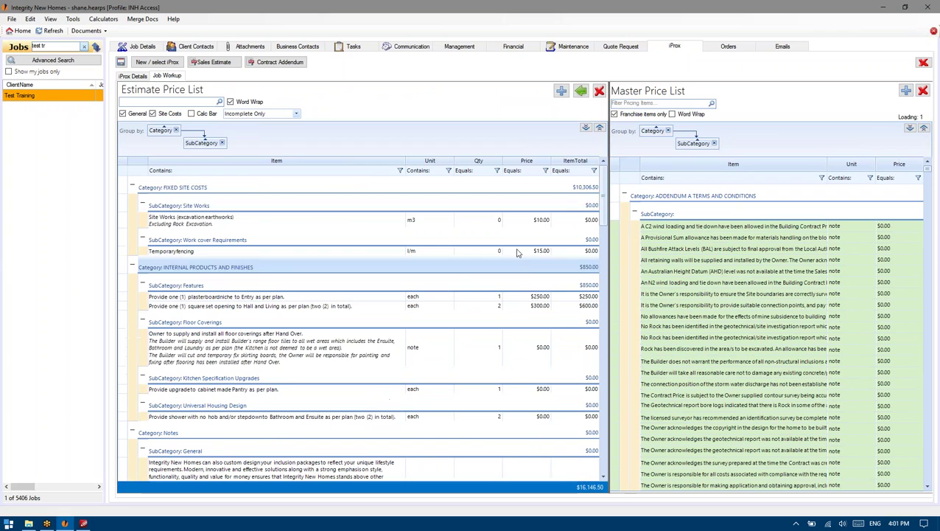
Step: Review the Site Works and Temporary fencing rows against the house plan
{"action": "left_click", "coordinate": [221, 220]}
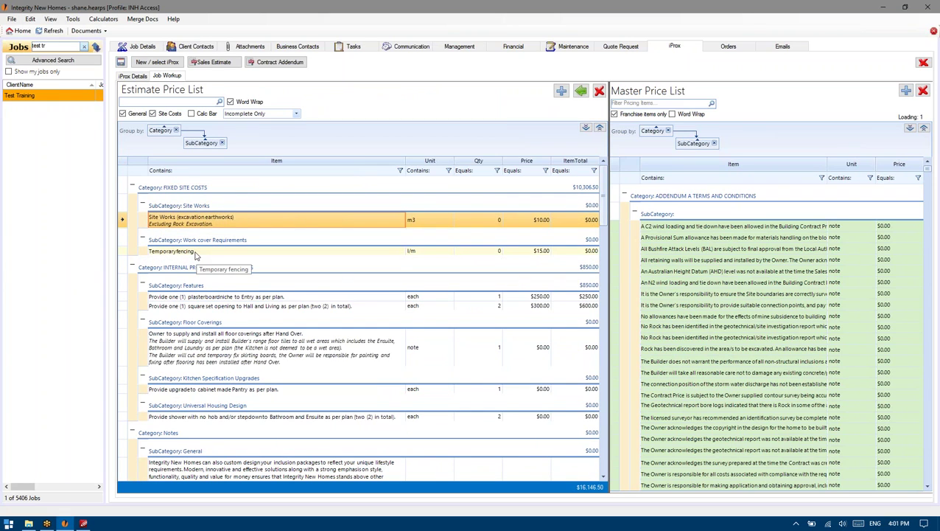
{"action": "left_click", "coordinate": [196, 252]}
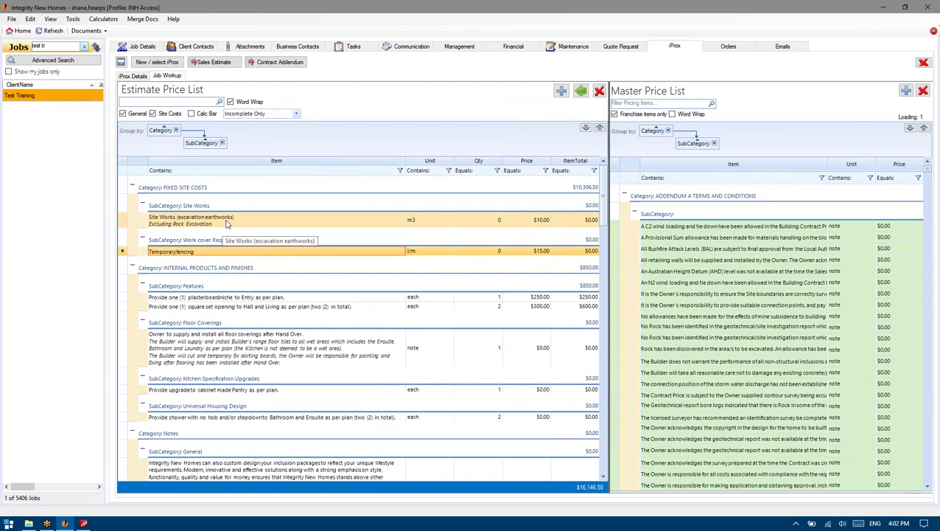
{"action": "left_click", "coordinate": [227, 224]}
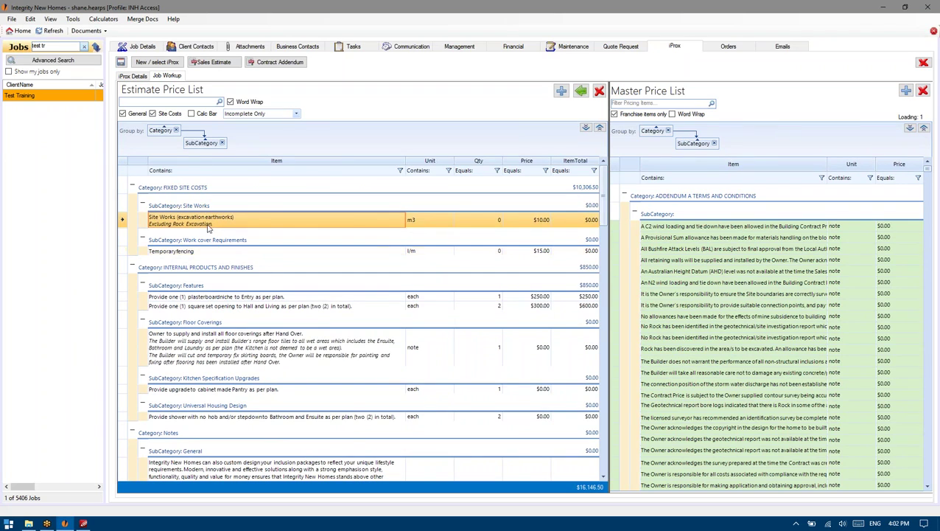
{"action": "left_click", "coordinate": [200, 257]}
{"action": "left_click", "coordinate": [199, 254]}
{"action": "left_click", "coordinate": [202, 225]}
{"action": "left_click", "coordinate": [198, 255]}
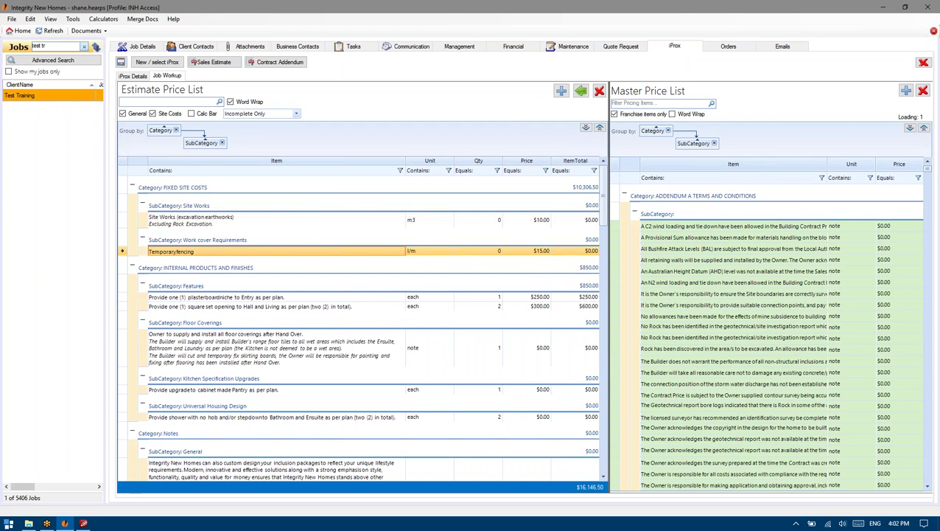
{"action": "left_click", "coordinate": [84, 523]}
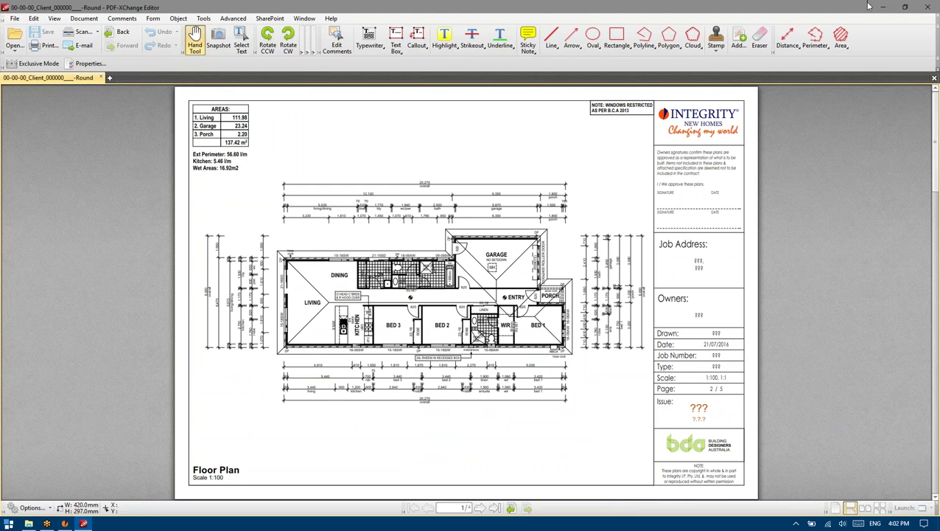
{"action": "left_click", "coordinate": [884, 7]}
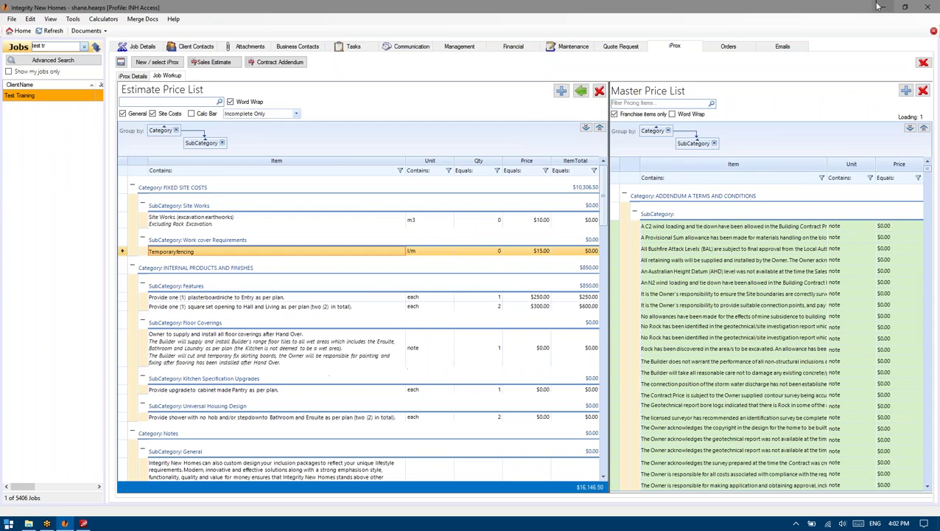
{"action": "left_click", "coordinate": [214, 218]}
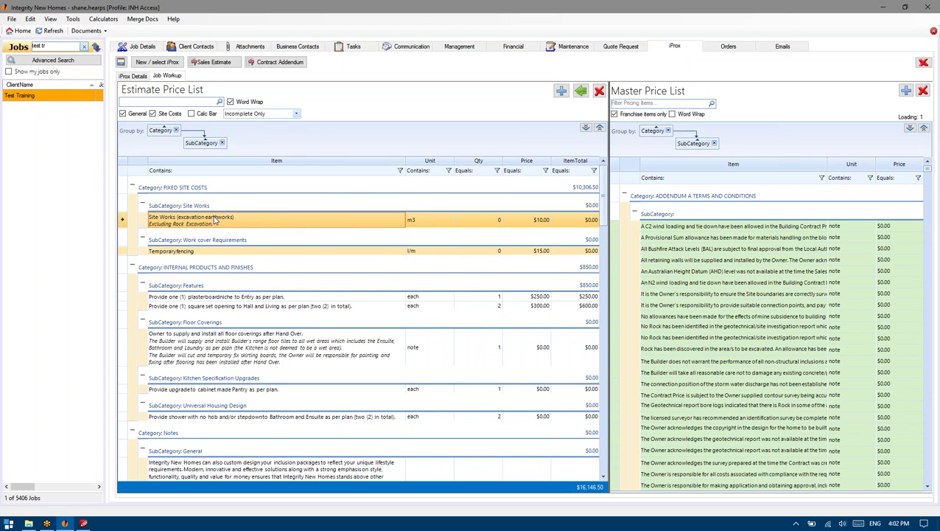
{"action": "right_click", "coordinate": [222, 220]}
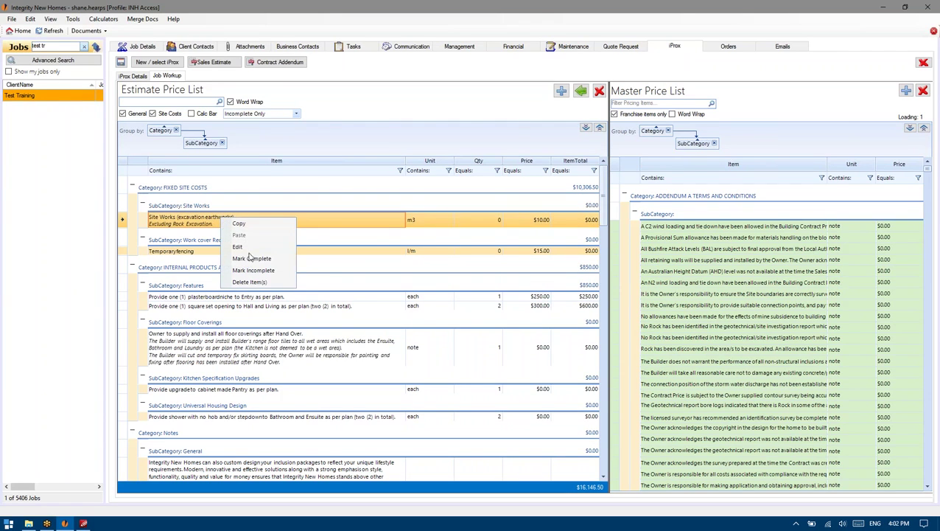
Step: Select the plasterboard niche to Entry item and bring up the floor plan PDF
{"action": "scroll", "coordinate": [250, 261], "scroll_direction": "down", "scroll_amount": 3}
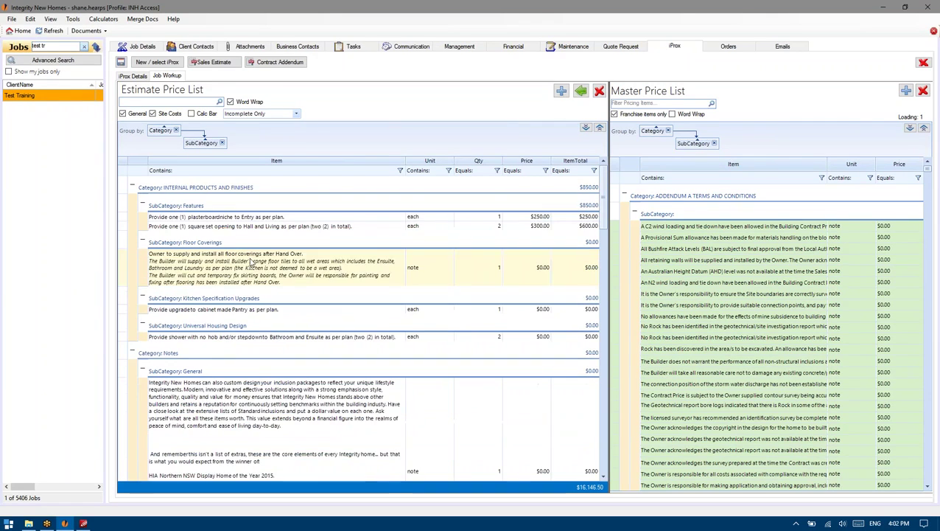
{"action": "left_click", "coordinate": [246, 217]}
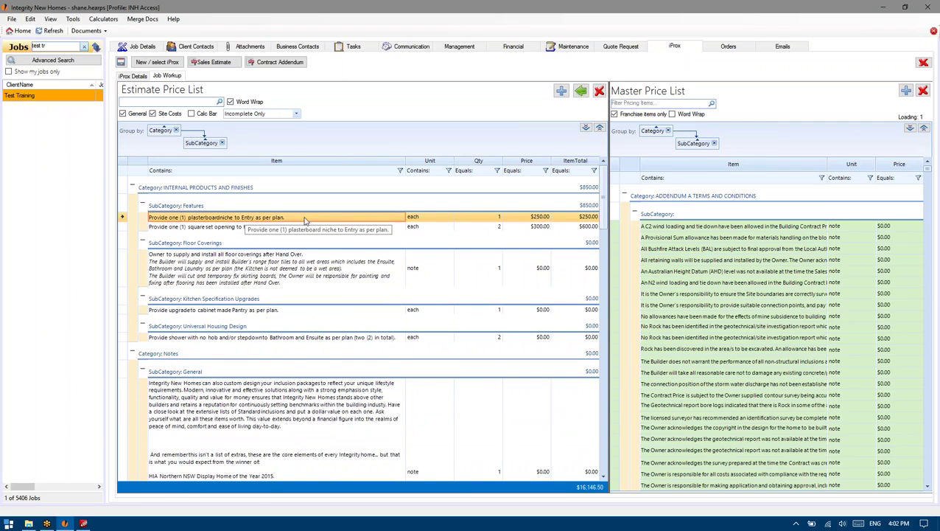
{"action": "left_click", "coordinate": [83, 523]}
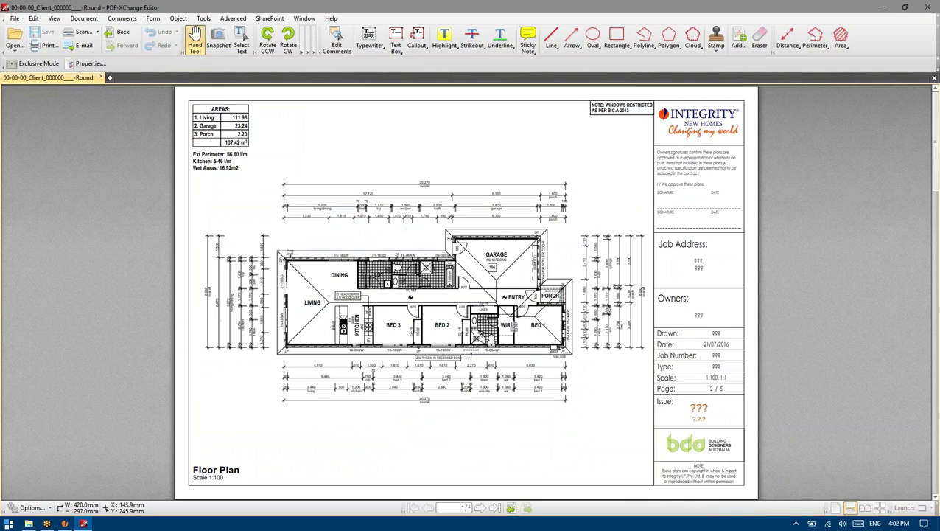
{"action": "scroll", "coordinate": [486, 295], "scroll_direction": "up", "scroll_amount": 5}
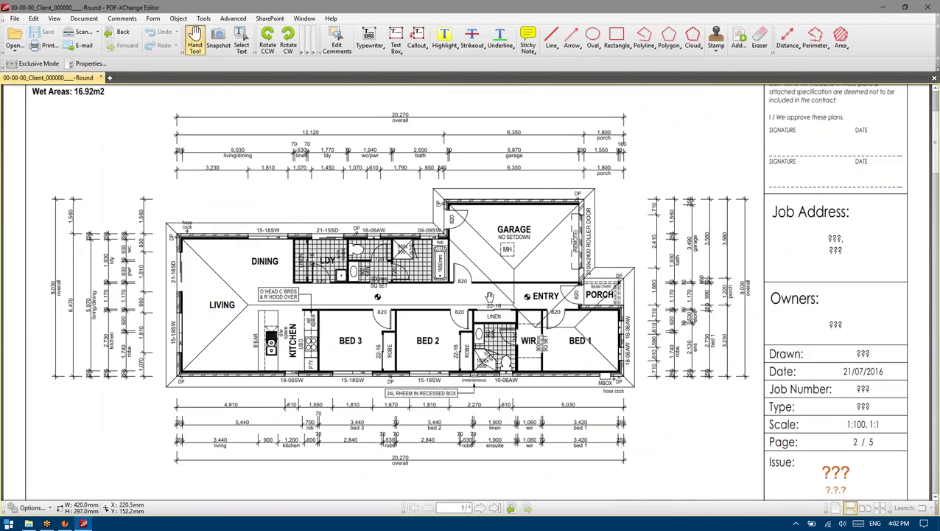
{"action": "left_click_drag", "start_coordinate": [261, 121], "coordinate": [314, 149]}
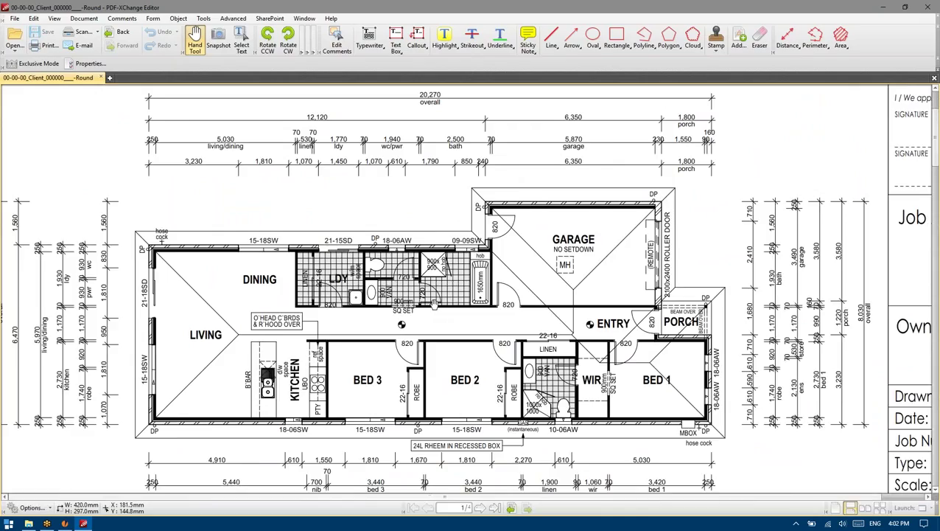
{"action": "scroll", "coordinate": [434, 303], "scroll_direction": "down", "scroll_amount": 3}
{"action": "scroll", "coordinate": [434, 303], "scroll_direction": "up", "scroll_amount": 2}
{"action": "scroll", "coordinate": [434, 302], "scroll_direction": "down", "scroll_amount": 2}
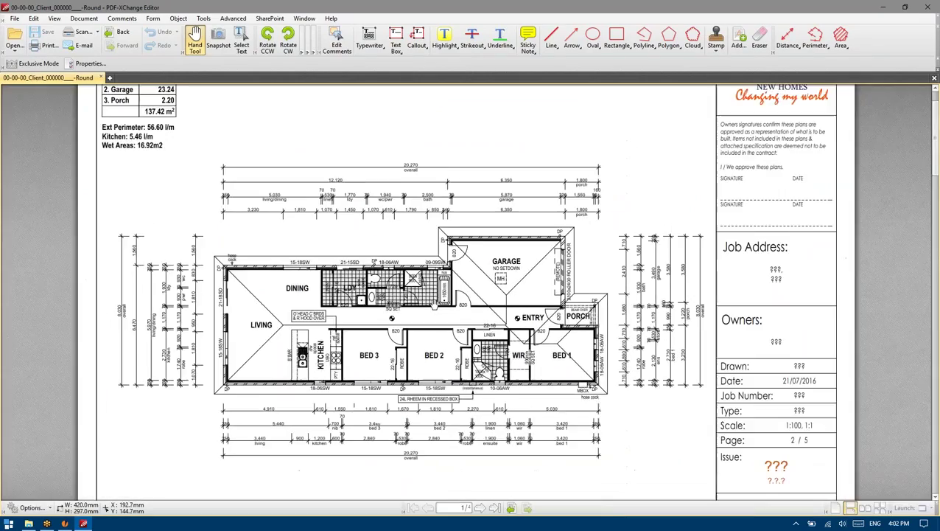
{"action": "scroll", "coordinate": [434, 303], "scroll_direction": "up", "scroll_amount": 2}
{"action": "scroll", "coordinate": [434, 303], "scroll_direction": "down", "scroll_amount": 2}
{"action": "scroll", "coordinate": [434, 303], "scroll_direction": "up", "scroll_amount": 2}
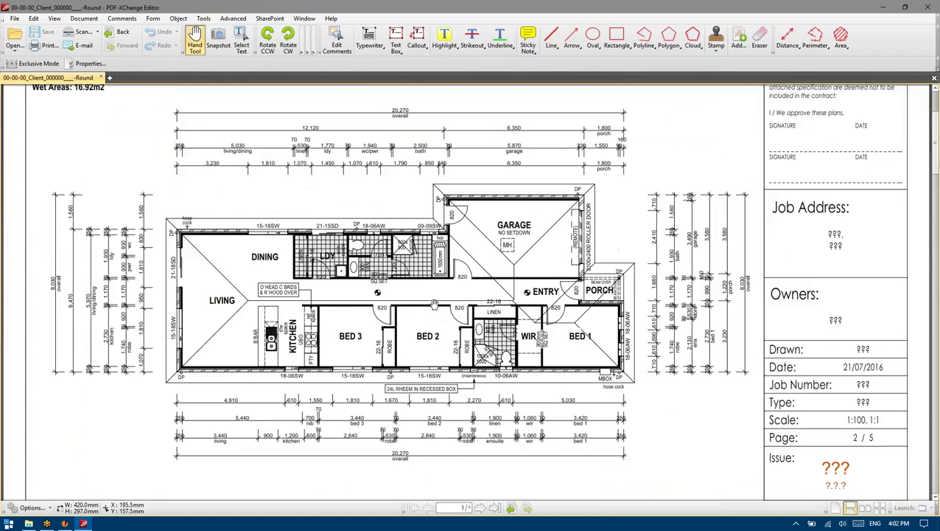
{"action": "scroll", "coordinate": [434, 302], "scroll_direction": "down", "scroll_amount": 2}
{"action": "scroll", "coordinate": [434, 303], "scroll_direction": "up", "scroll_amount": 3}
{"action": "scroll", "coordinate": [434, 303], "scroll_direction": "down", "scroll_amount": 2}
{"action": "scroll", "coordinate": [434, 303], "scroll_direction": "up", "scroll_amount": 2}
{"action": "scroll", "coordinate": [434, 303], "scroll_direction": "down", "scroll_amount": 3}
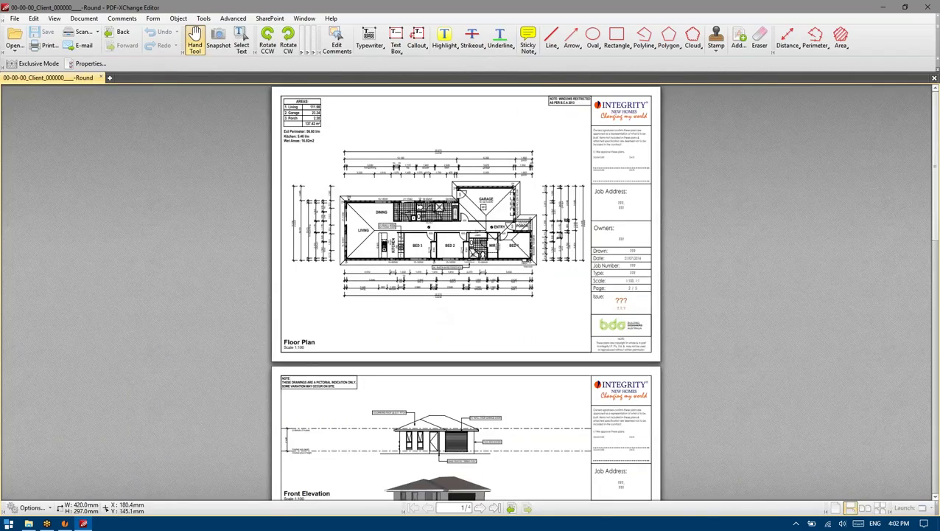
{"action": "scroll", "coordinate": [431, 187], "scroll_direction": "up", "scroll_amount": 2}
{"action": "scroll", "coordinate": [431, 188], "scroll_direction": "up", "scroll_amount": 2}
{"action": "scroll", "coordinate": [554, 321], "scroll_direction": "up", "scroll_amount": 2}
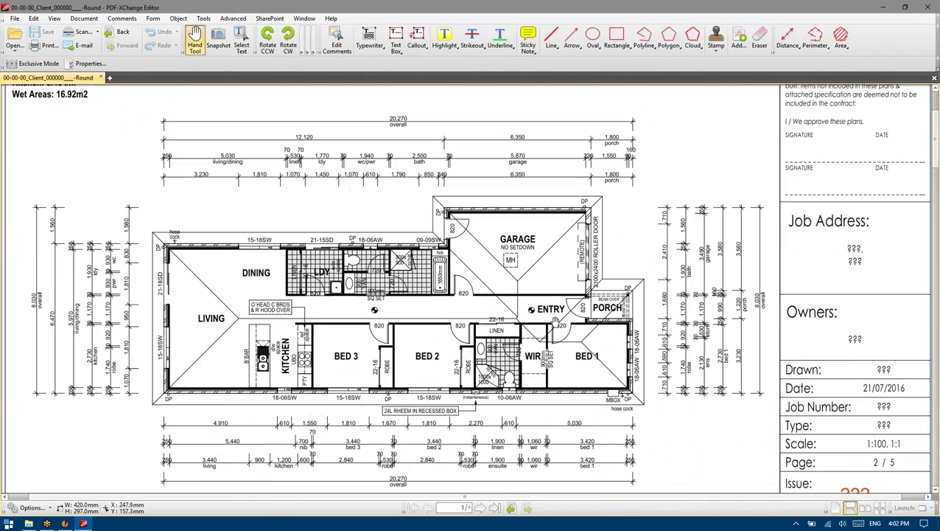
{"action": "scroll", "coordinate": [546, 328], "scroll_direction": "up", "scroll_amount": 1}
{"action": "scroll", "coordinate": [424, 298], "scroll_direction": "down", "scroll_amount": 1}
{"action": "scroll", "coordinate": [424, 298], "scroll_direction": "up", "scroll_amount": 1}
{"action": "scroll", "coordinate": [346, 295], "scroll_direction": "up", "scroll_amount": 1}
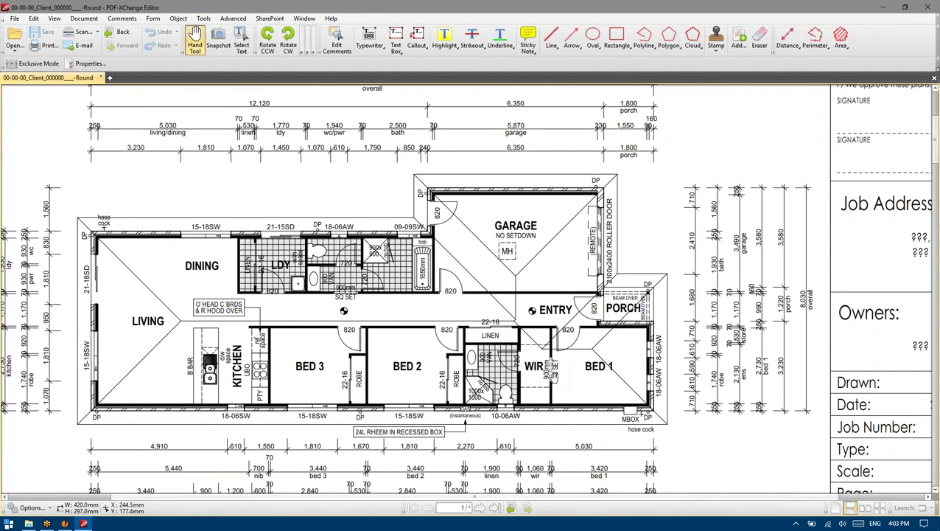
Step: Delete the plasterboard niche to Entry item, bringing the total to $15,896.50
{"action": "left_click", "coordinate": [882, 7]}
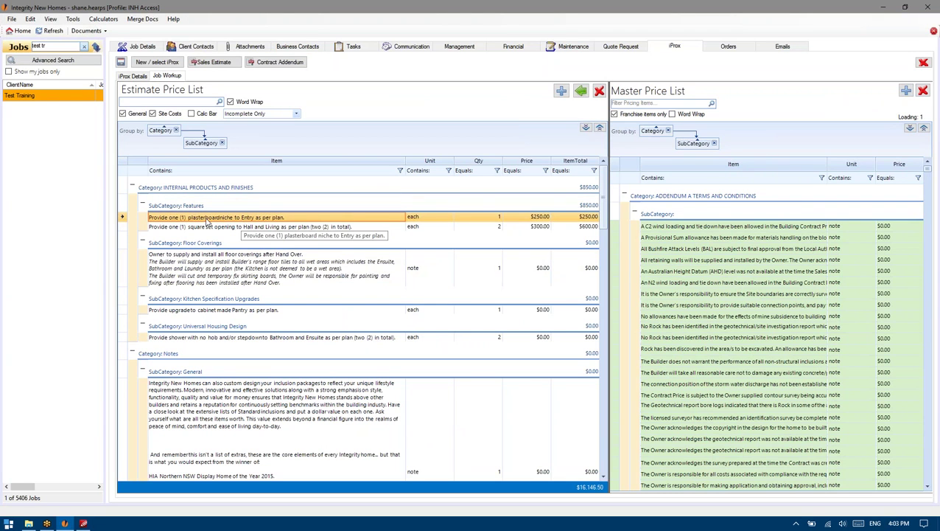
{"action": "left_click", "coordinate": [599, 91]}
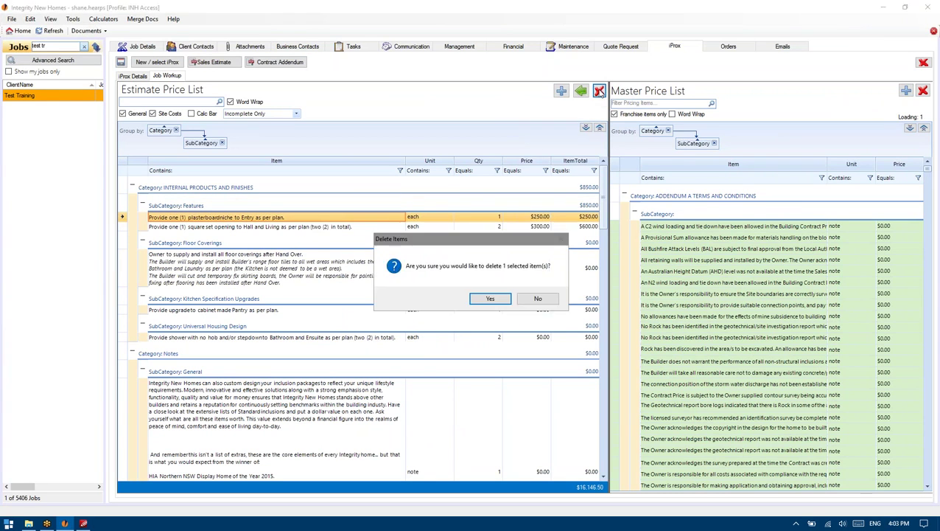
{"action": "left_click", "coordinate": [490, 298]}
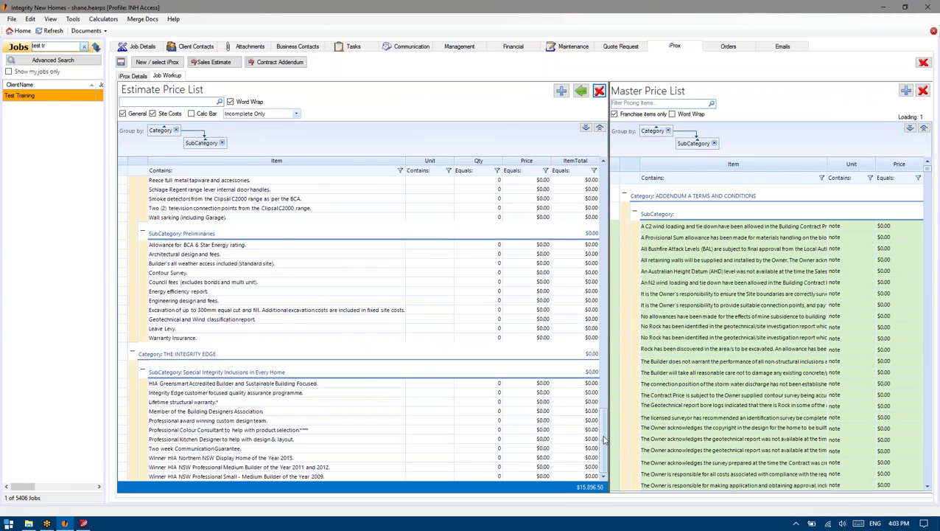
Step: Select the square set opening item and locate the 900mm openings on the floor plan
{"action": "left_click", "coordinate": [209, 220]}
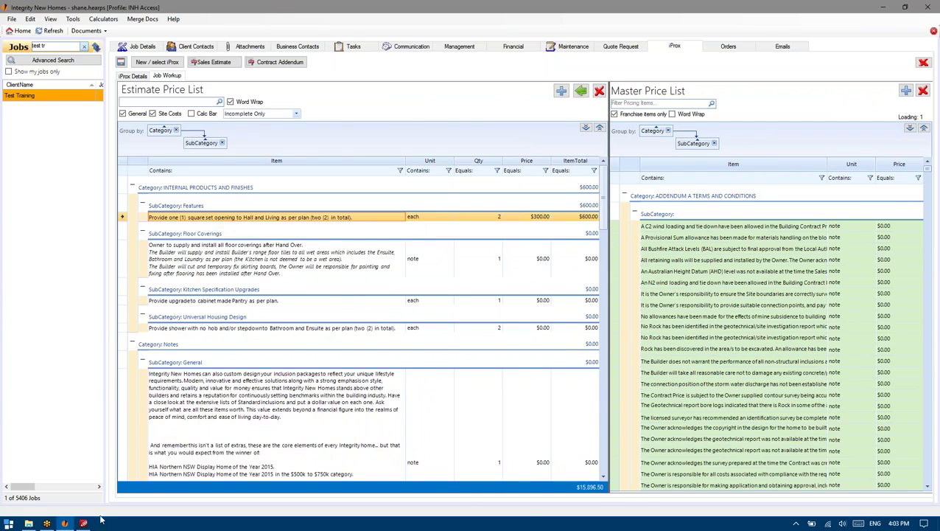
{"action": "key", "text": "alt+Tab"}
{"action": "left_click_drag", "start_coordinate": [319, 292], "coordinate": [321, 295]}
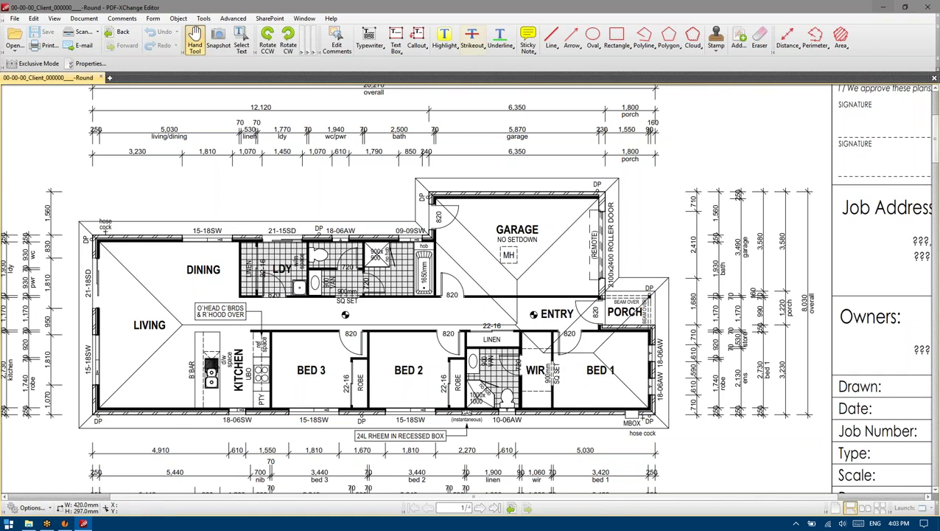
{"action": "left_click_drag", "start_coordinate": [509, 322], "coordinate": [509, 322]}
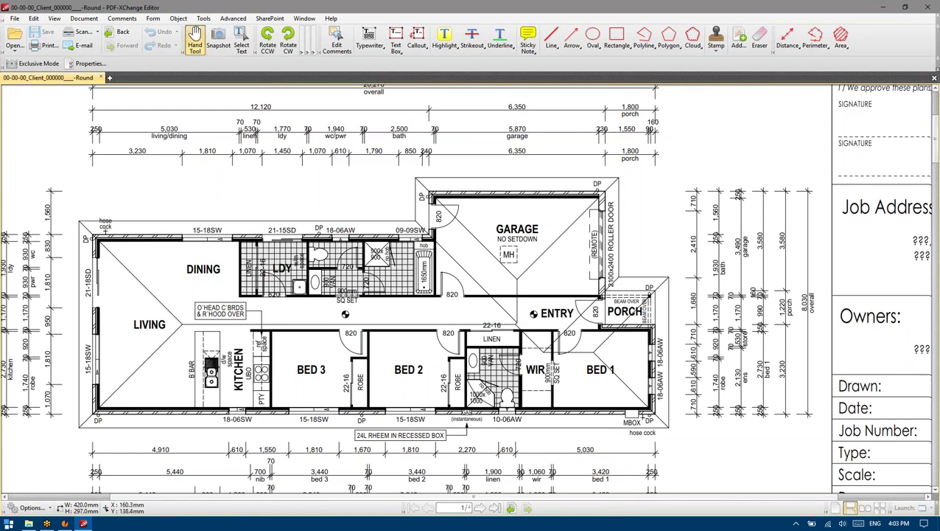
Step: Rename the square set opening item from Hall and Living to Powder and WIR
{"action": "left_click", "coordinate": [888, 6]}
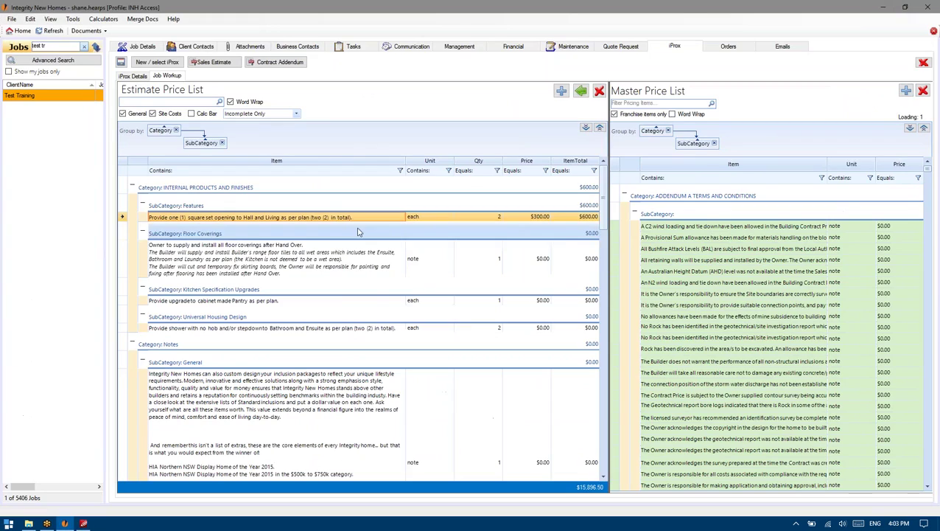
{"action": "double_click", "coordinate": [331, 218]}
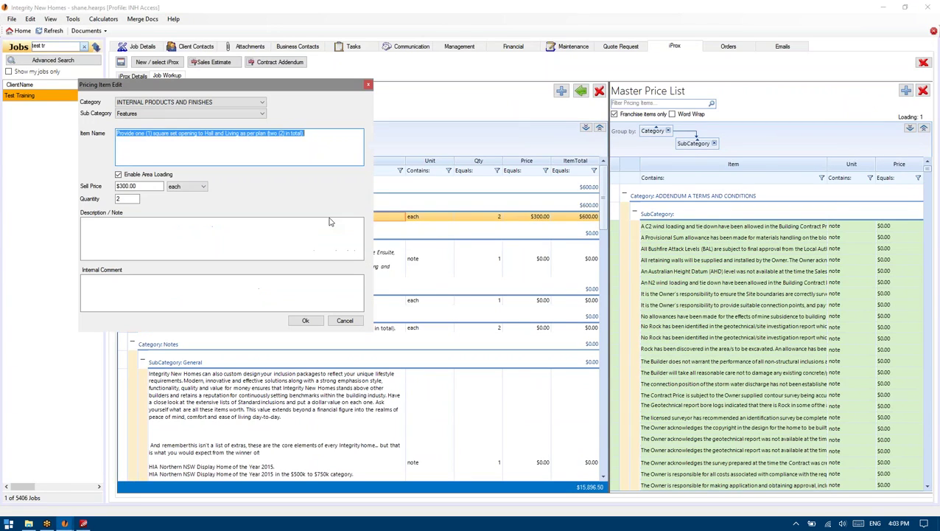
{"action": "left_click", "coordinate": [216, 134]}
{"action": "key", "text": "BackSpace"}
{"action": "key", "text": "BackSpace"}
{"action": "key", "text": "BackSpace"}
{"action": "key", "text": "BackSpace"}
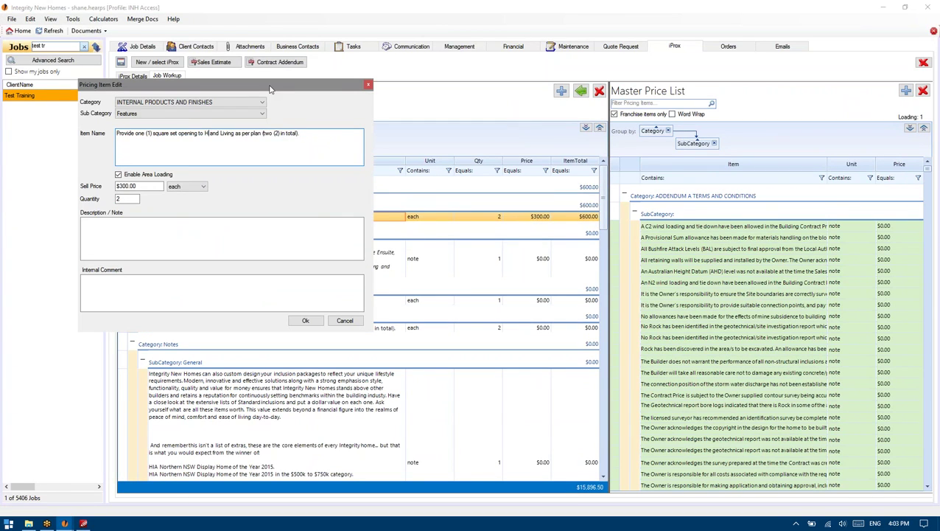
{"action": "type", "text": "Powder"}
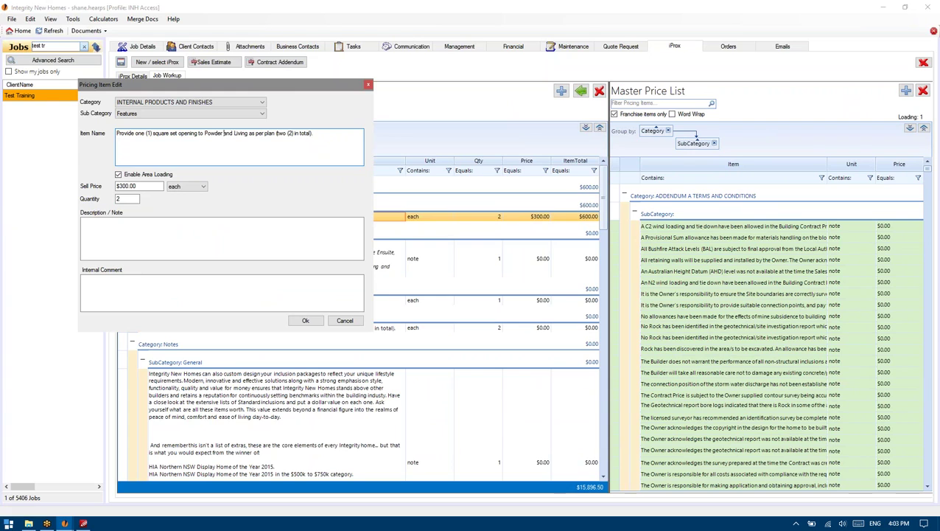
{"action": "key", "text": "BackSpace"}
{"action": "key", "text": "BackSpace"}
{"action": "key", "text": "BackSpace"}
{"action": "key", "text": "BackSpace"}
{"action": "key", "text": "BackSpace"}
{"action": "key", "text": "BackSpace"}
{"action": "type", "text": "WIR"}
{"action": "key", "text": "Return"}
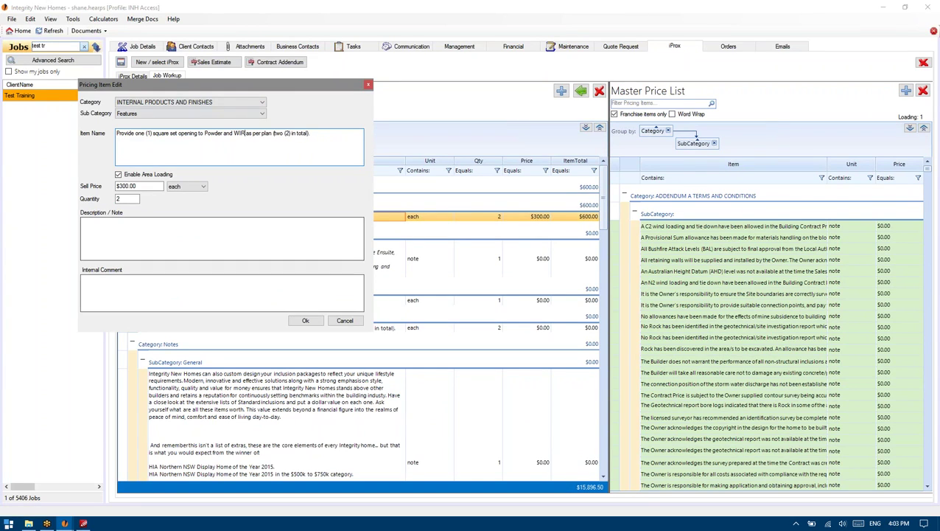
Step: Mark the square set opening item complete
{"action": "left_click", "coordinate": [321, 221]}
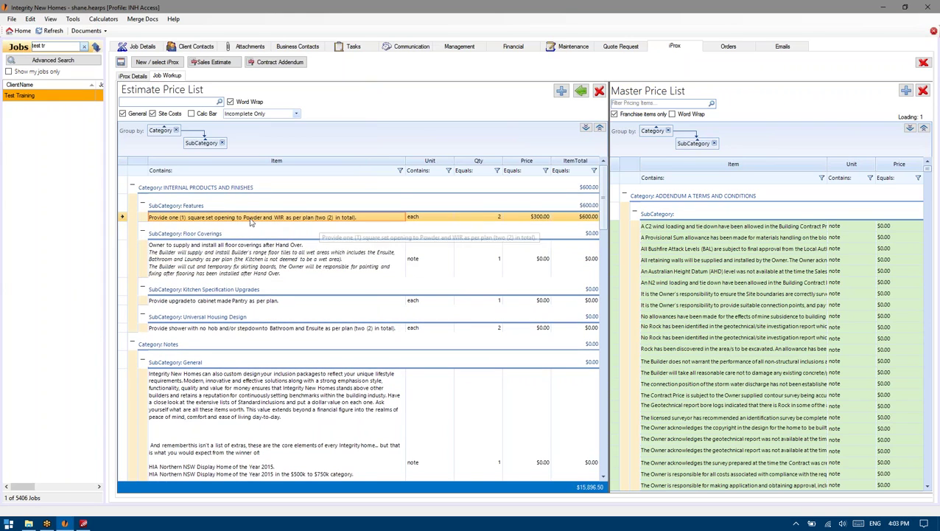
{"action": "right_click", "coordinate": [272, 218]}
{"action": "left_click", "coordinate": [303, 259]}
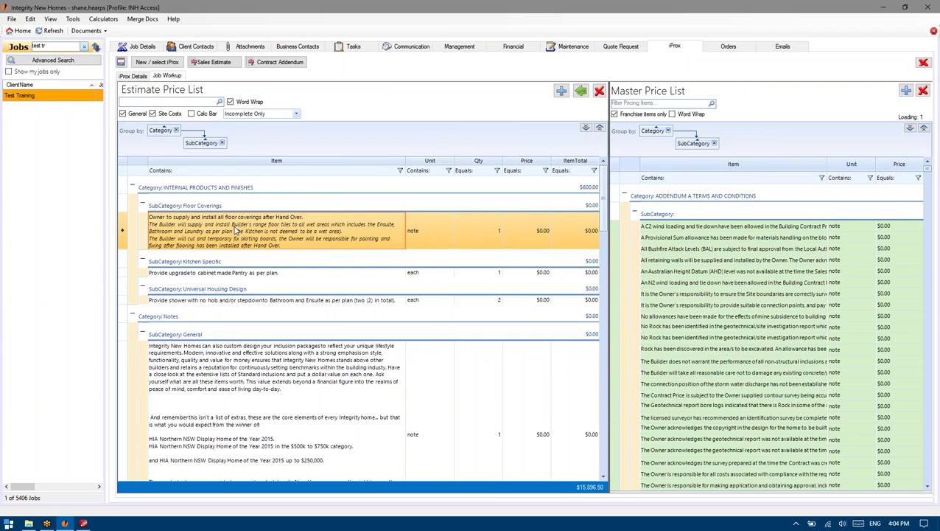
Step: Add 'WC, Powd' to the Floor Coverings item description and save it
{"action": "double_click", "coordinate": [236, 230]}
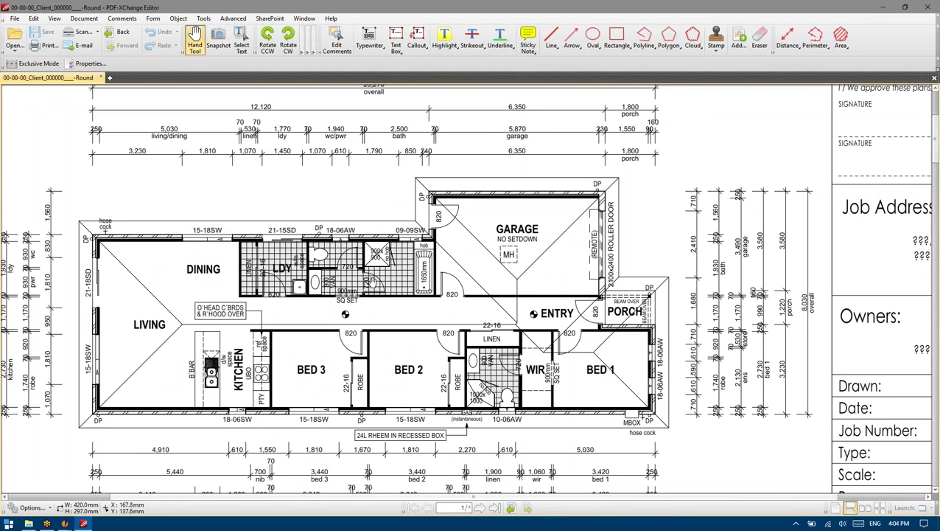
{"action": "left_click", "coordinate": [883, 7]}
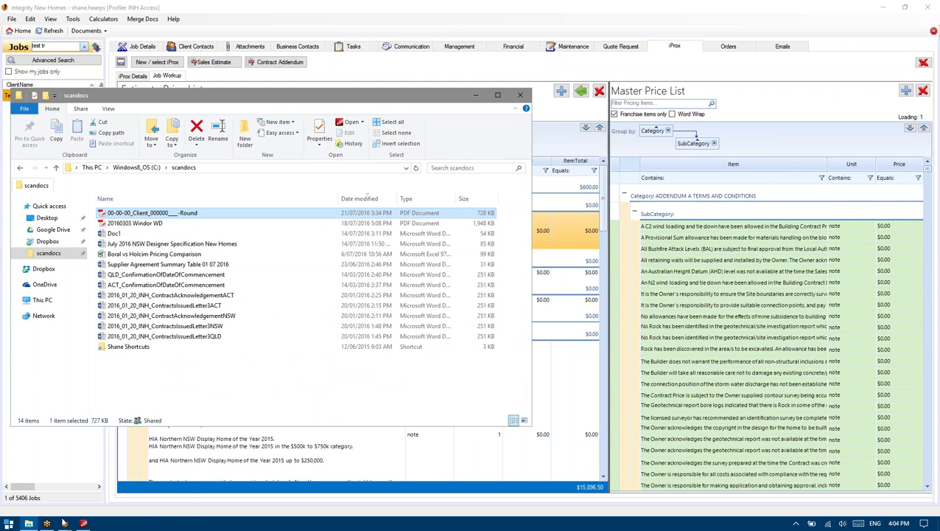
{"action": "mouse_move", "coordinate": [63, 521]}
{"action": "left_click", "coordinate": [129, 483]}
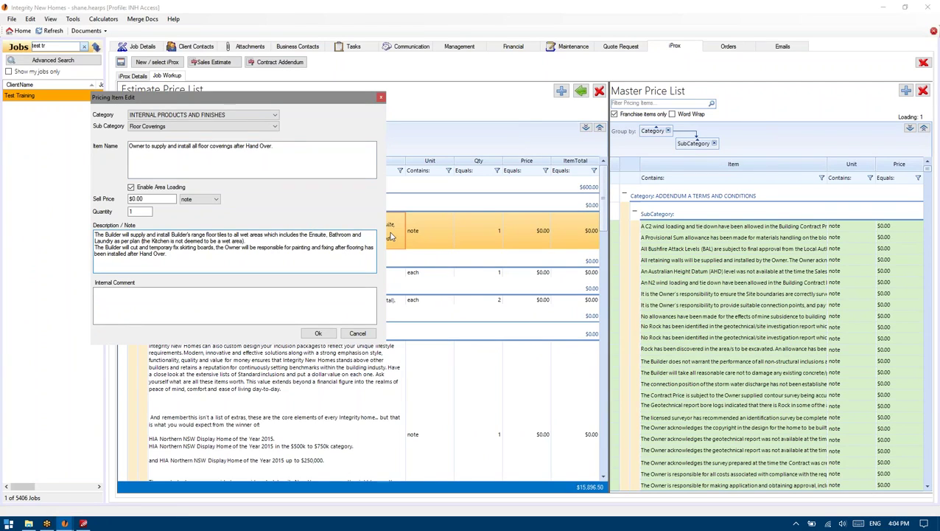
{"action": "type", "text": "WC, Powder,"}
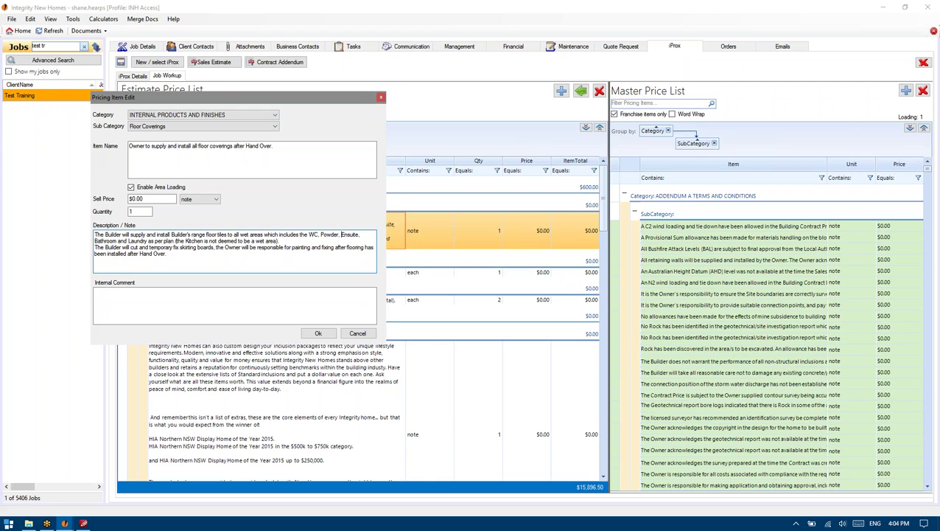
{"action": "left_click", "coordinate": [216, 296]}
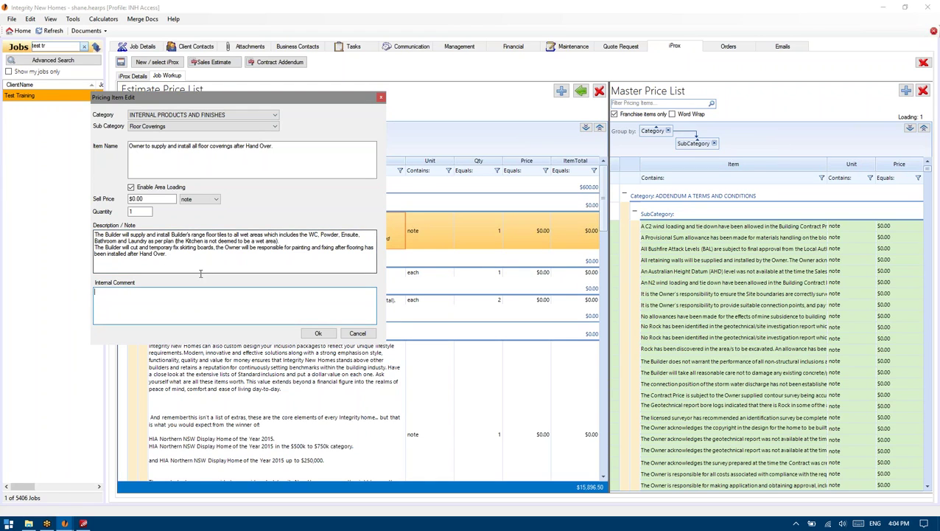
{"action": "left_click", "coordinate": [318, 333]}
Step: Mark the Floor Coverings item complete and bring the house floor plan back up
{"action": "left_click", "coordinate": [234, 231]}
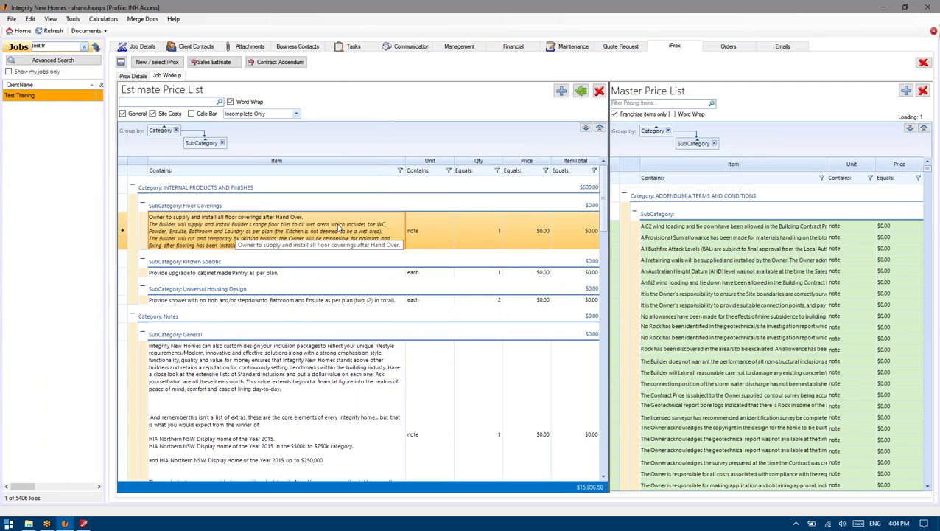
{"action": "key", "text": "alt+Tab"}
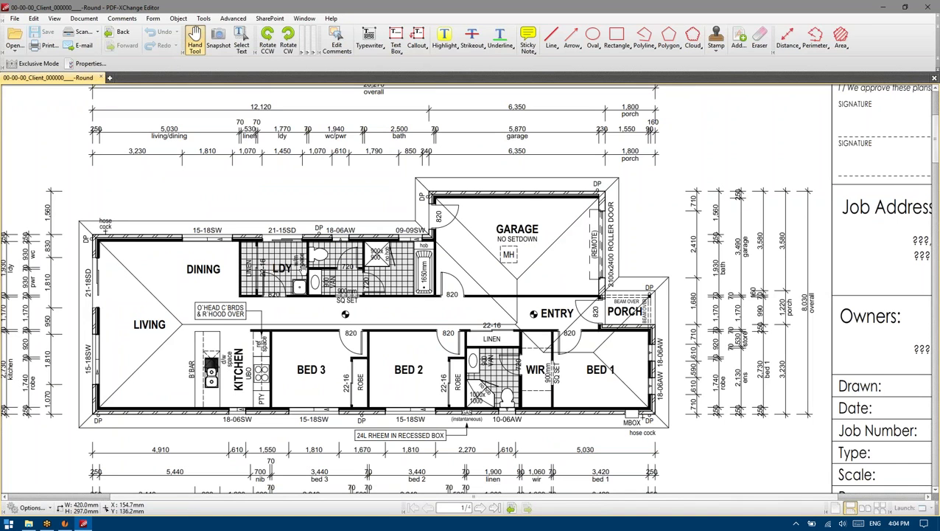
{"action": "left_click", "coordinate": [879, 7]}
{"action": "right_click", "coordinate": [349, 235]}
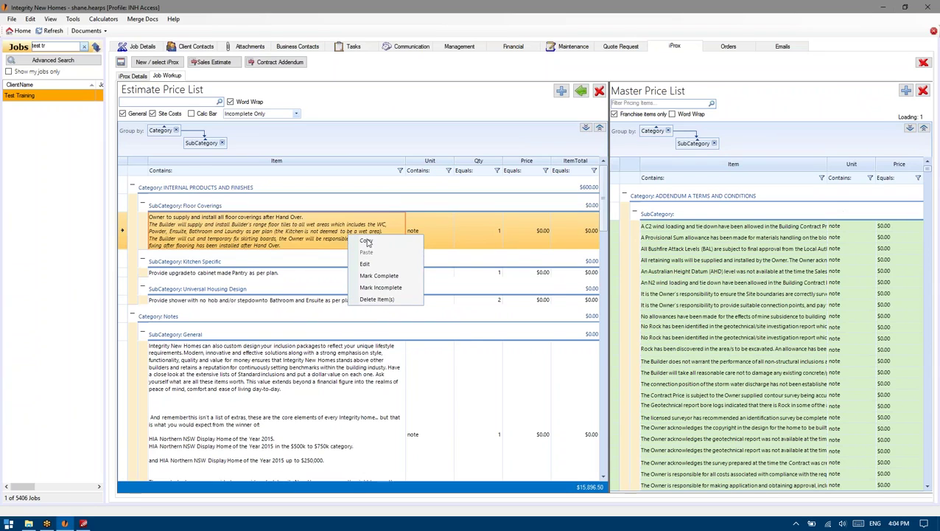
{"action": "left_click", "coordinate": [391, 276]}
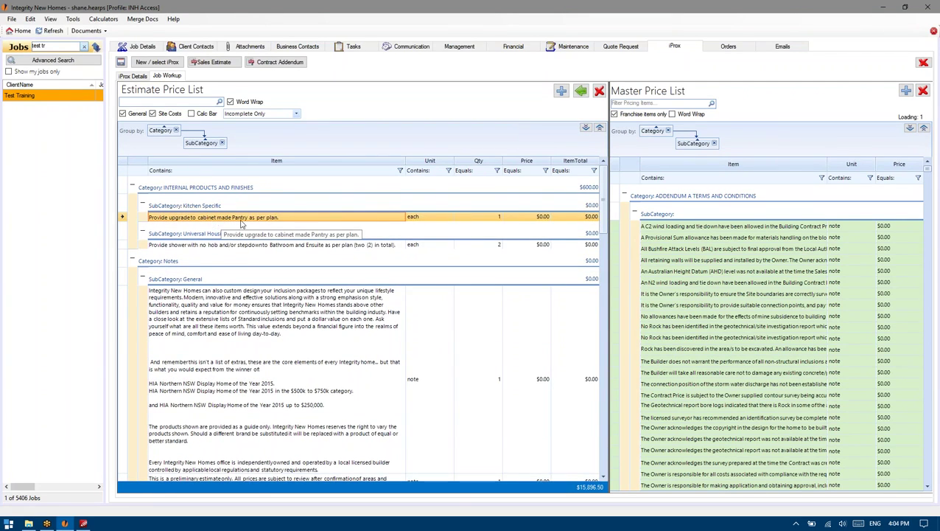
{"action": "left_click", "coordinate": [84, 523]}
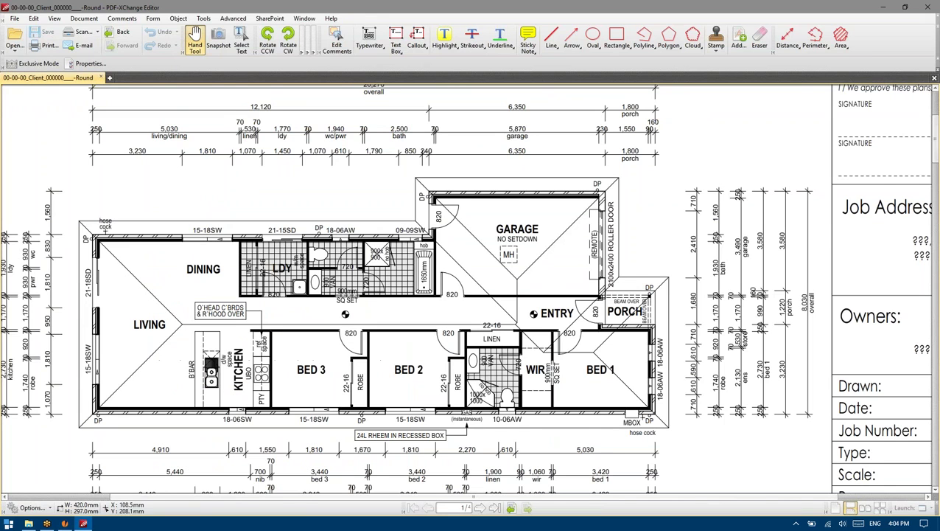
{"action": "left_click", "coordinate": [880, 6]}
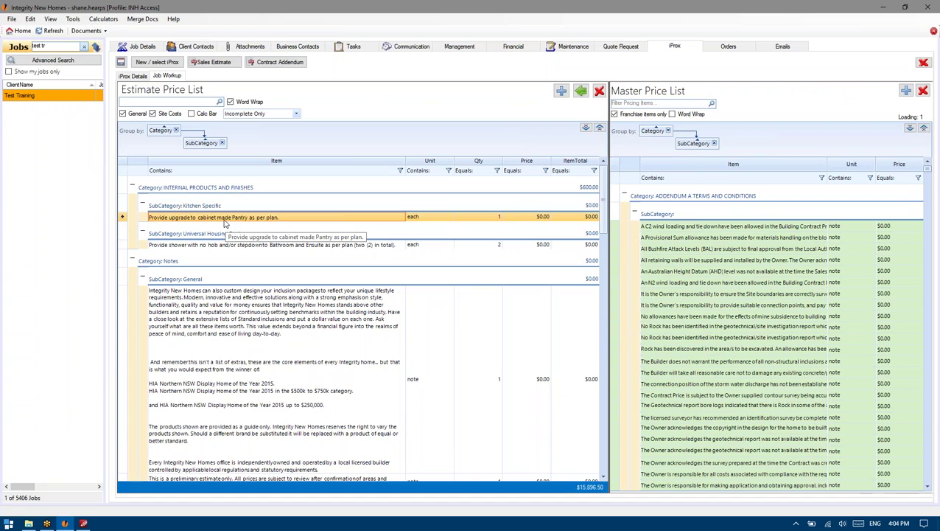
{"action": "left_click", "coordinate": [84, 523]}
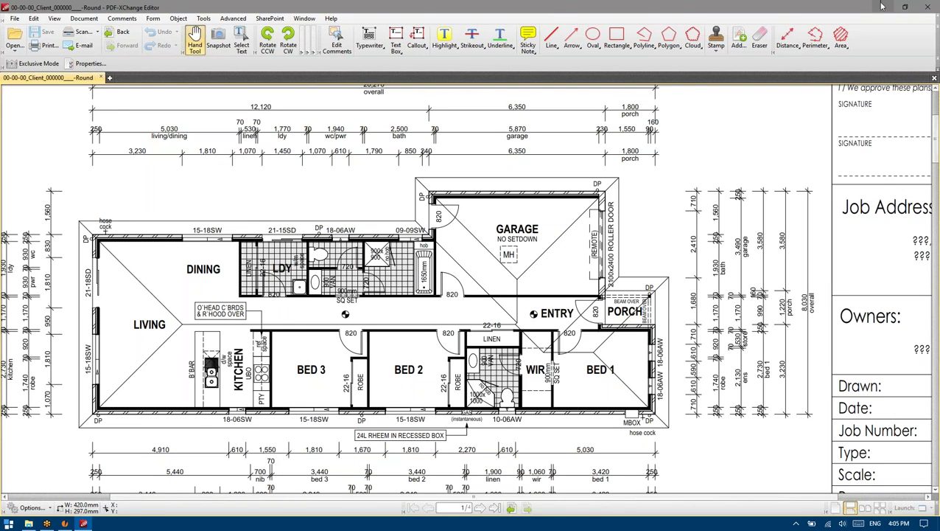
{"action": "left_click", "coordinate": [886, 5]}
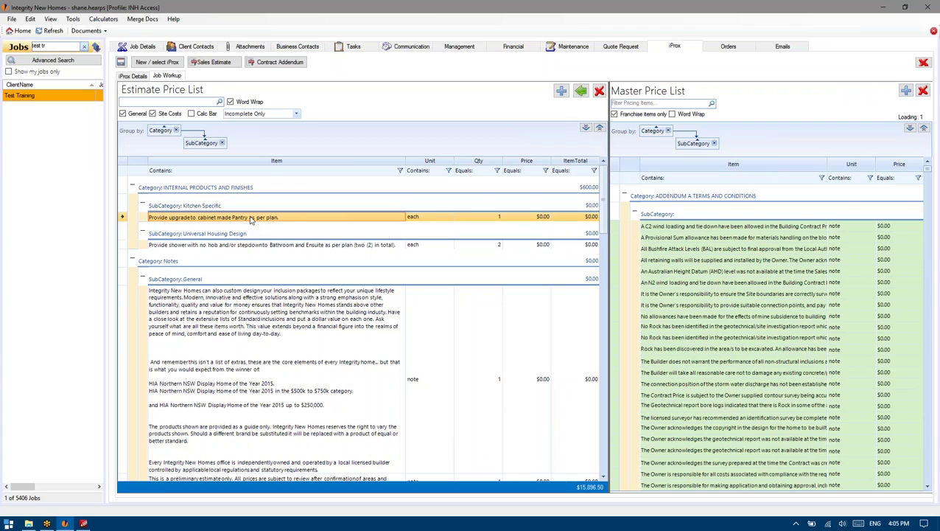
{"action": "left_click", "coordinate": [84, 524]}
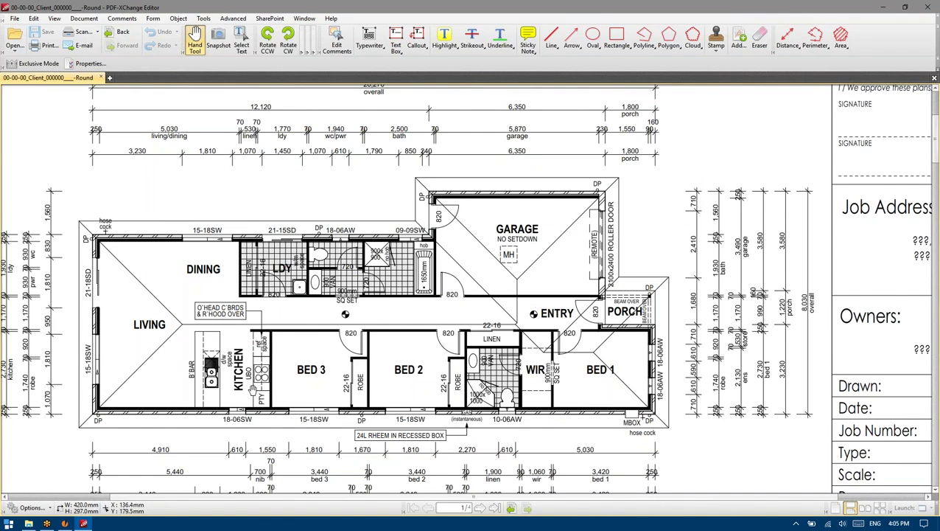
{"action": "scroll", "coordinate": [251, 388], "scroll_direction": "up", "scroll_amount": 3}
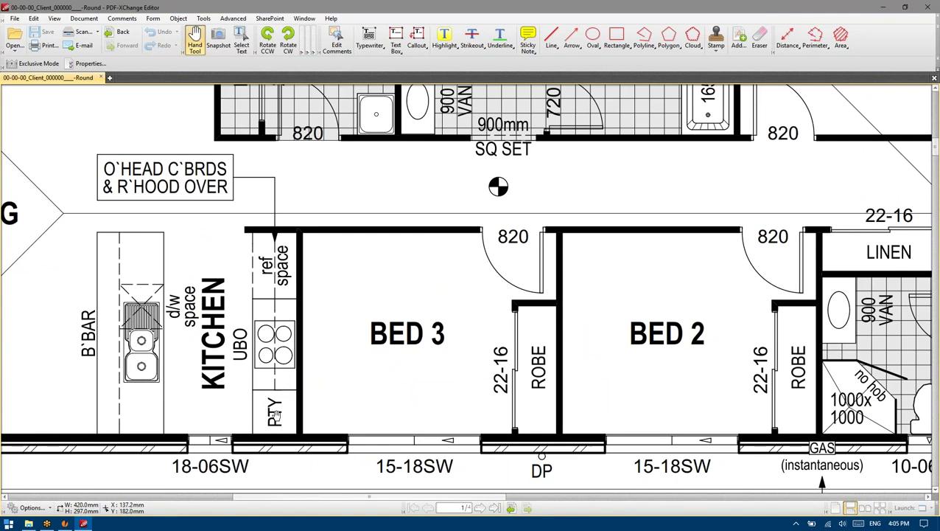
{"action": "scroll", "coordinate": [221, 389], "scroll_direction": "down", "scroll_amount": 2}
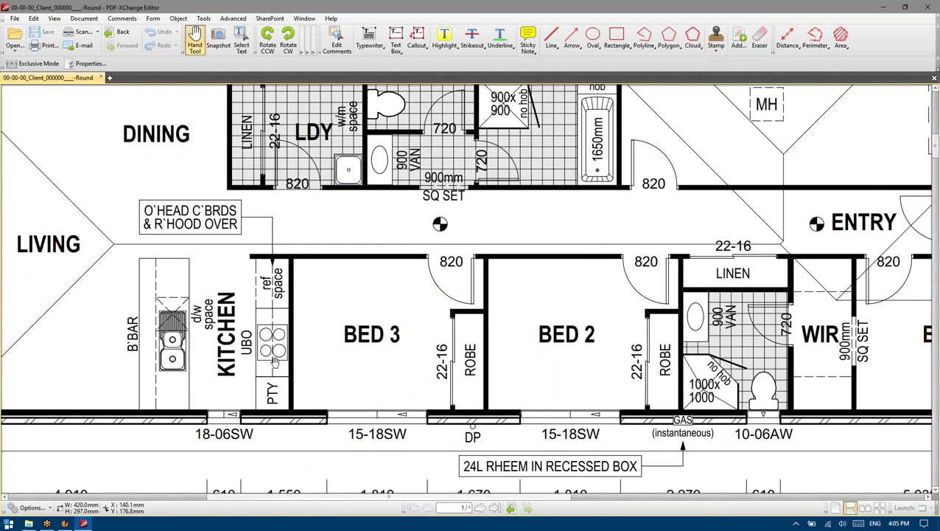
{"action": "scroll", "coordinate": [273, 362], "scroll_direction": "down", "scroll_amount": 2}
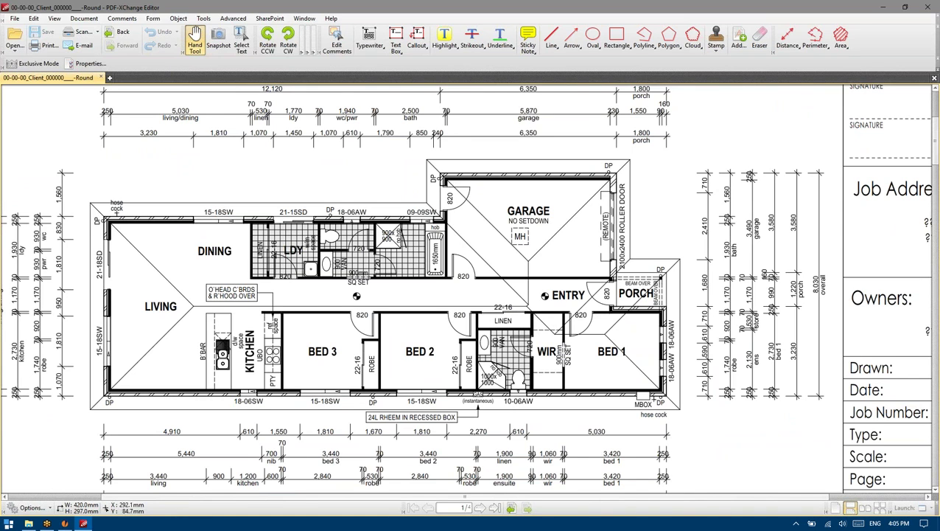
Step: Mark the Kitchen Specific cabinet-made pantry upgrade complete, then show the floor plan again
{"action": "left_click", "coordinate": [883, 7]}
{"action": "right_click", "coordinate": [240, 223]}
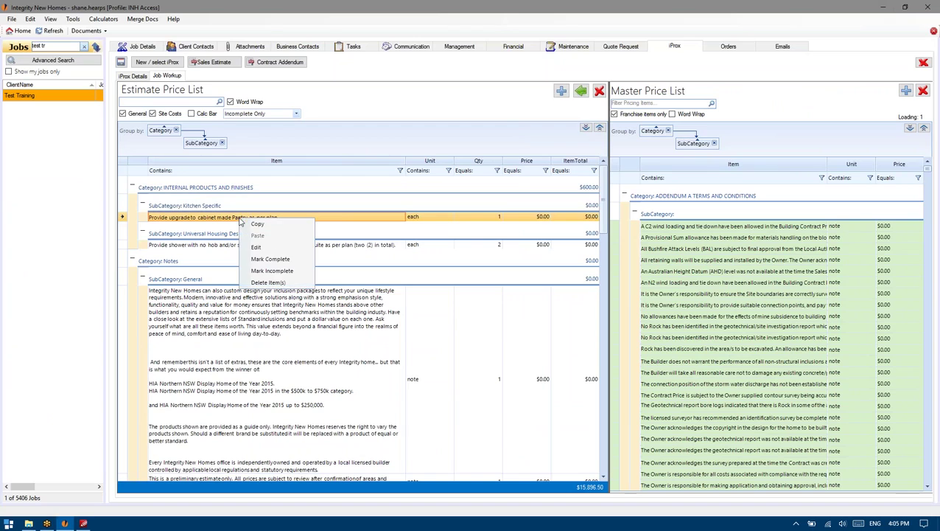
{"action": "left_click", "coordinate": [271, 260]}
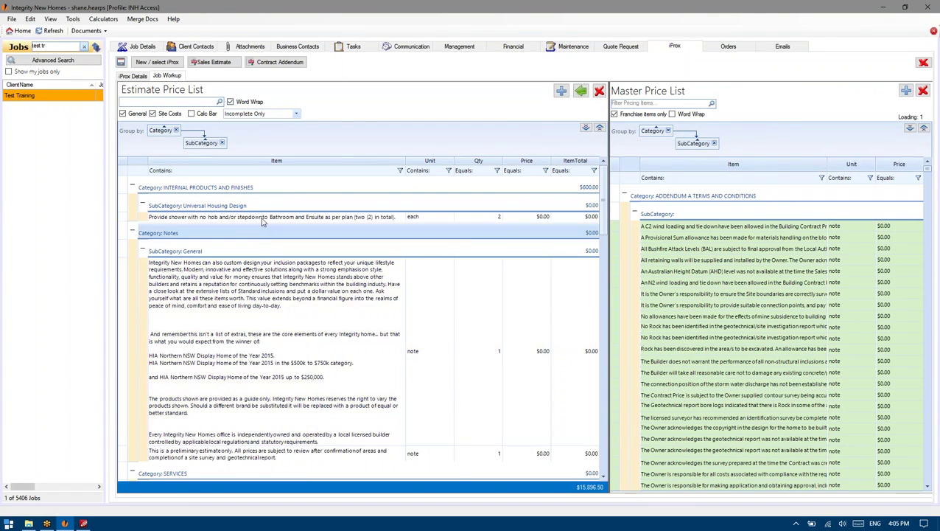
{"action": "left_click", "coordinate": [267, 219]}
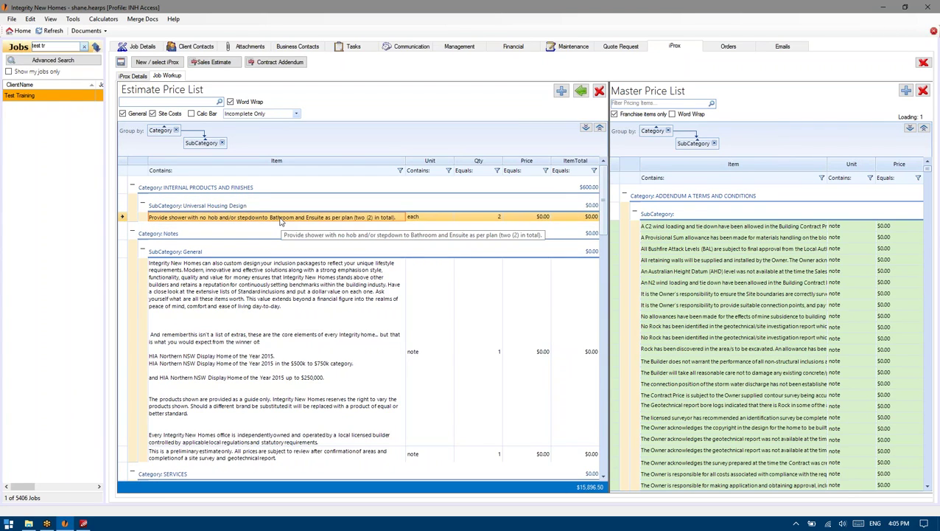
{"action": "mouse_move", "coordinate": [84, 523]}
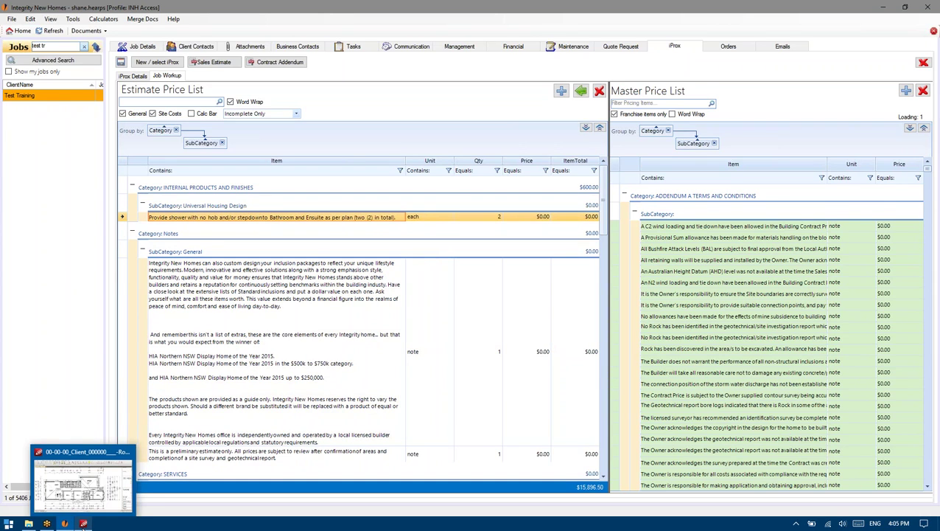
{"action": "left_click", "coordinate": [84, 524]}
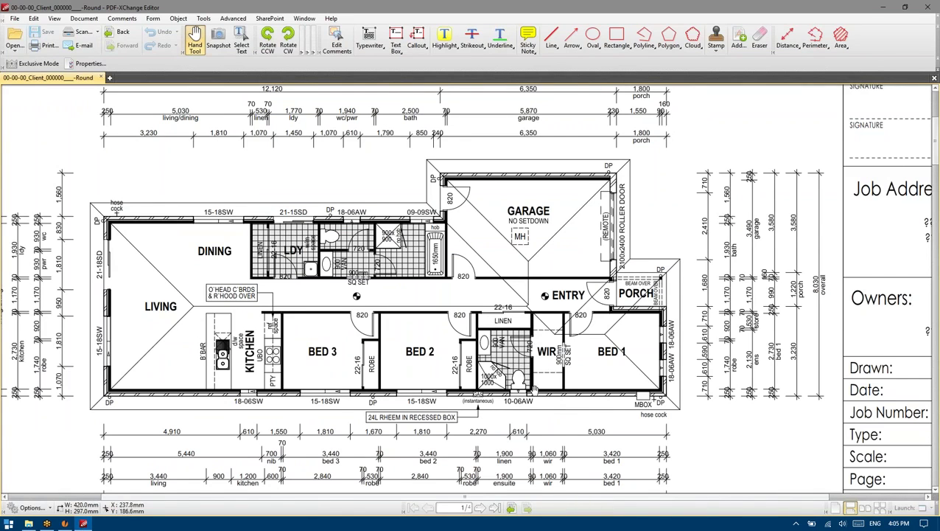
Step: Zoom into the ensuite and bathroom to confirm no-hob showers, then minimize the plan
{"action": "scroll", "coordinate": [502, 372], "scroll_direction": "up", "scroll_amount": 4}
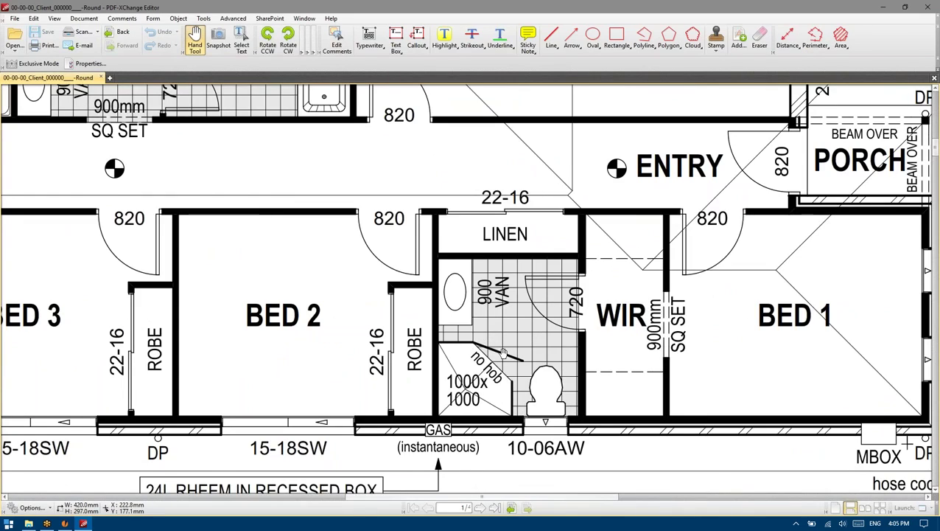
{"action": "scroll", "coordinate": [501, 354], "scroll_direction": "down", "scroll_amount": 4}
{"action": "scroll", "coordinate": [369, 228], "scroll_direction": "up", "scroll_amount": 3}
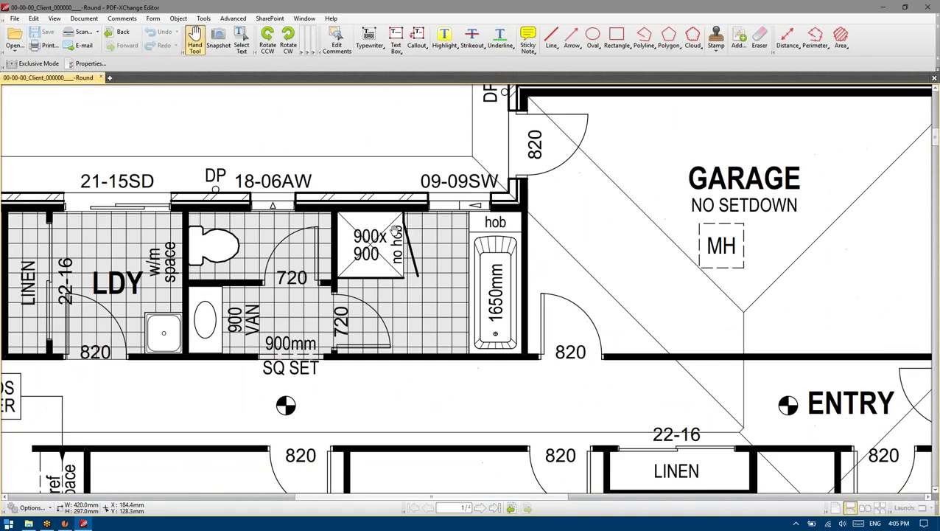
{"action": "scroll", "coordinate": [497, 350], "scroll_direction": "down", "scroll_amount": 3}
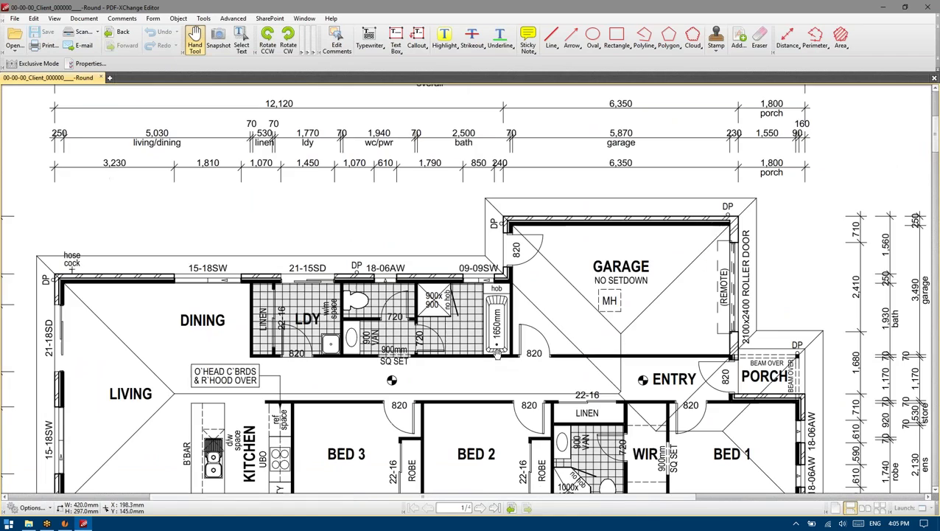
{"action": "left_click", "coordinate": [883, 6]}
Step: Mark the no-hob shower item complete and select the custom design and preliminary estimate notes
{"action": "right_click", "coordinate": [282, 217]}
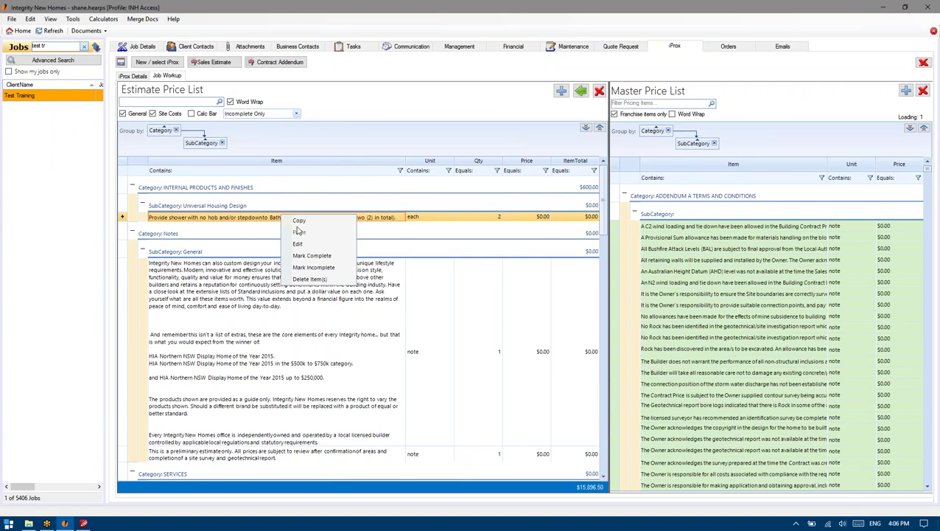
{"action": "left_click", "coordinate": [298, 248]}
{"action": "left_click", "coordinate": [255, 257]}
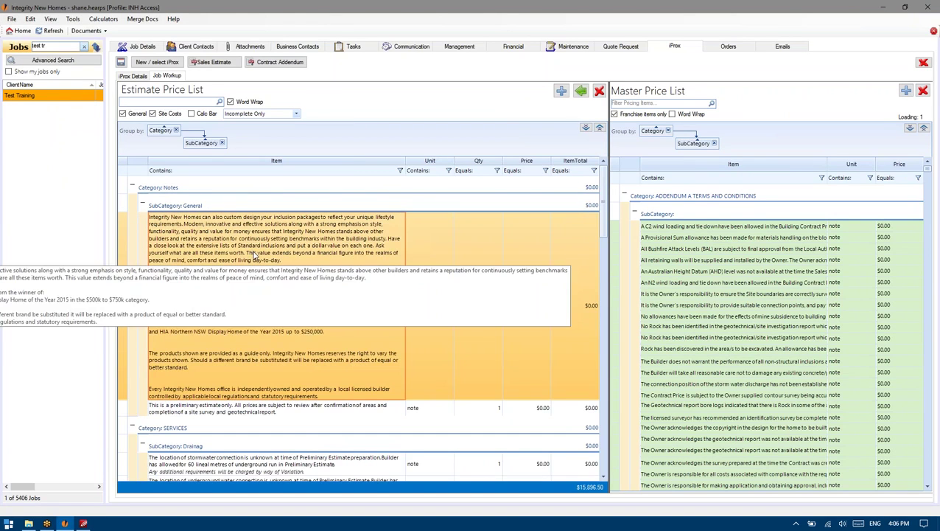
{"action": "left_click", "coordinate": [267, 413]}
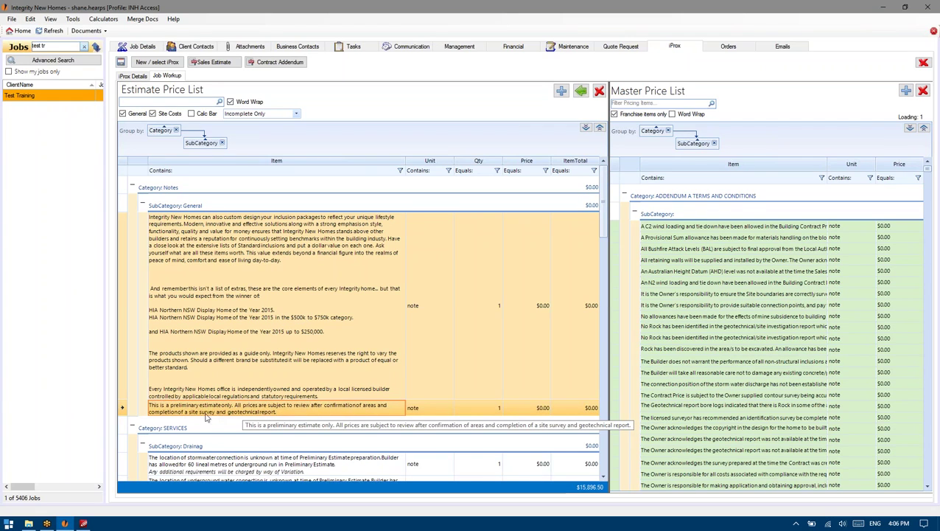
{"action": "right_click", "coordinate": [270, 411]}
Step: Complete the General notes, then review the Engineer piering and geotechnical report items
{"action": "left_click", "coordinate": [284, 452]}
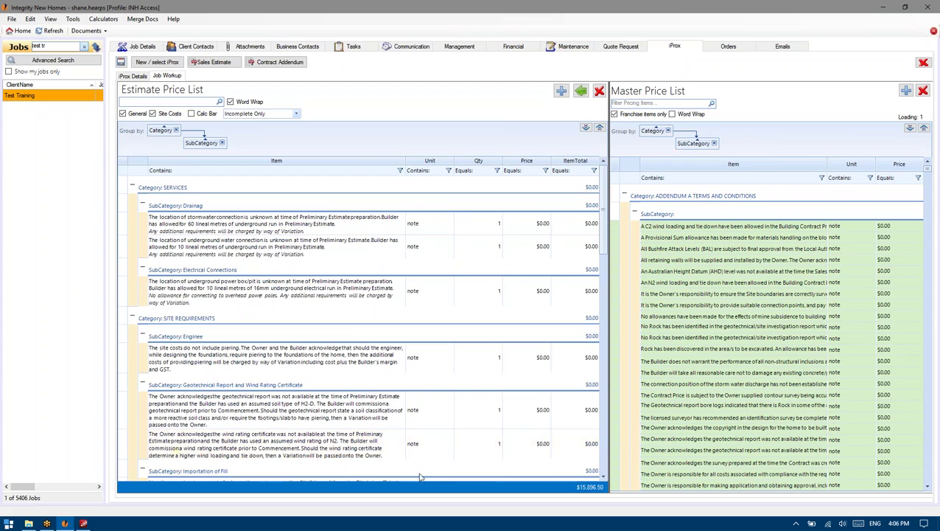
{"action": "left_click", "coordinate": [219, 359]}
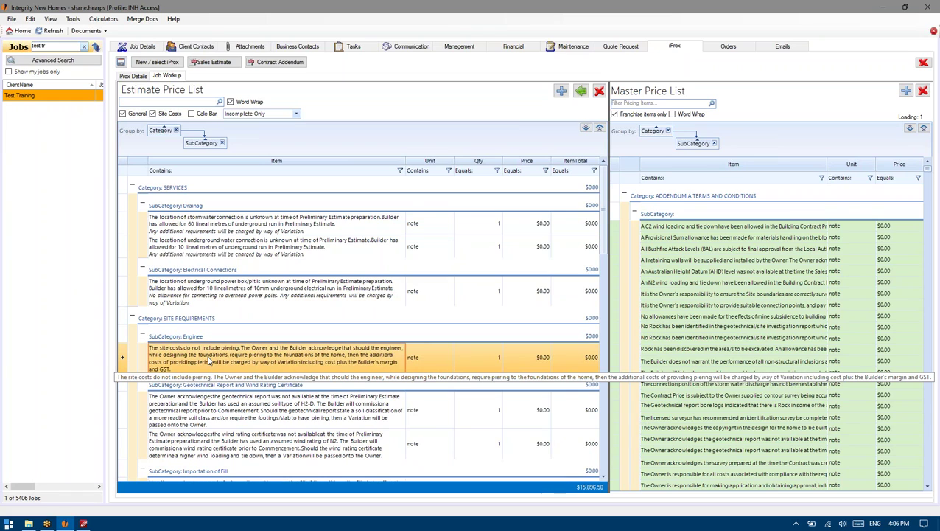
{"action": "left_click", "coordinate": [319, 386]}
{"action": "left_click", "coordinate": [319, 364]}
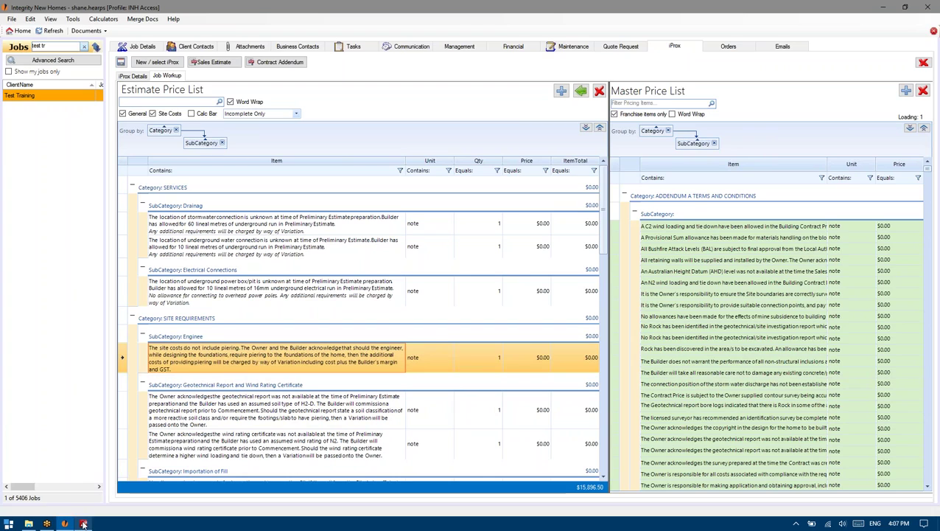
{"action": "mouse_move", "coordinate": [83, 523]}
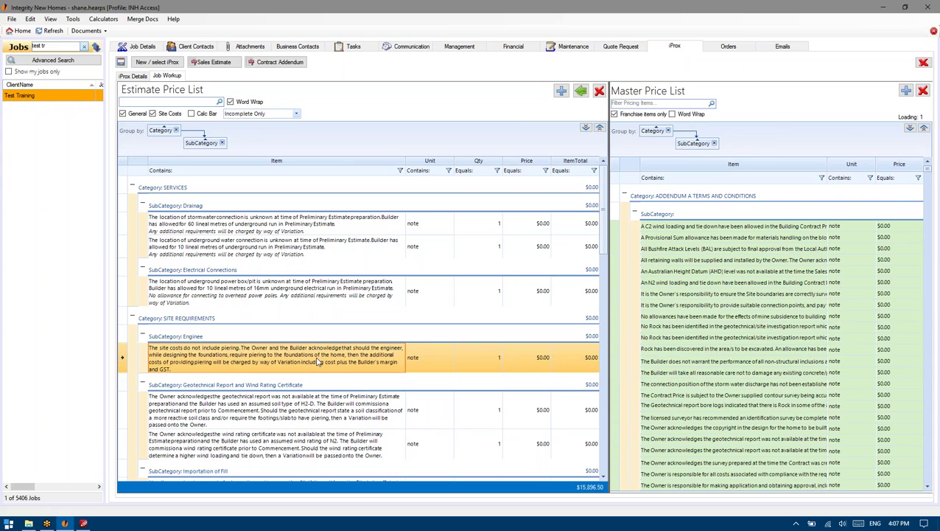
Step: Mark the Engineer piering and geotechnical report items complete
{"action": "right_click", "coordinate": [318, 361]}
{"action": "left_click", "coordinate": [337, 400]}
{"action": "left_click", "coordinate": [288, 364]}
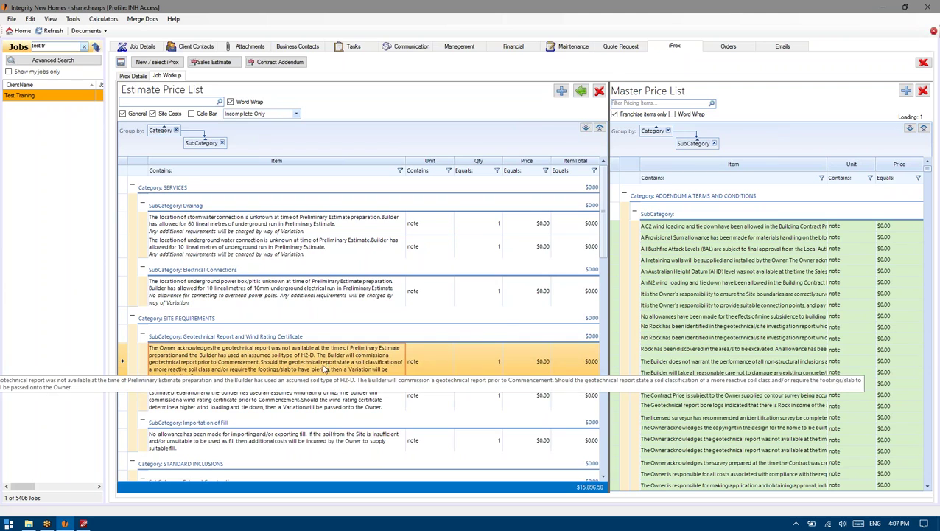
{"action": "left_click", "coordinate": [335, 398]}
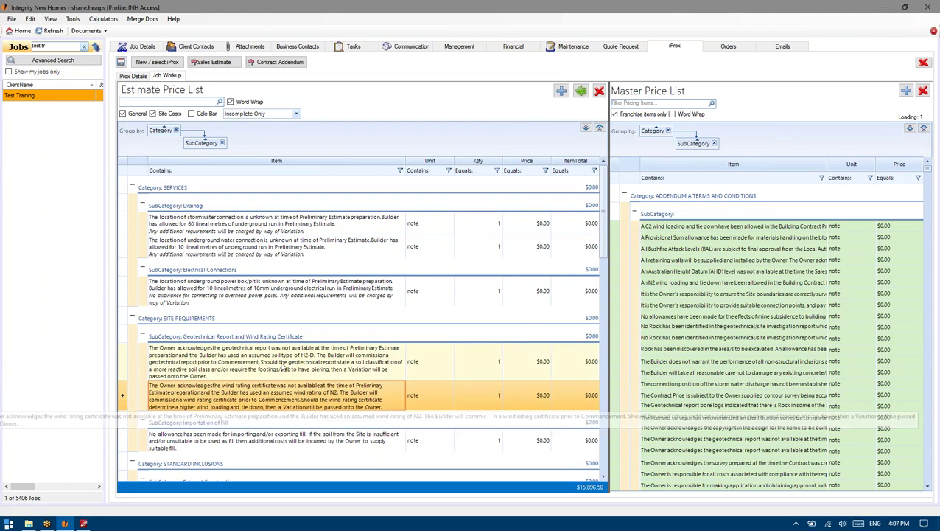
{"action": "left_click", "coordinate": [287, 361]}
{"action": "right_click", "coordinate": [293, 361]}
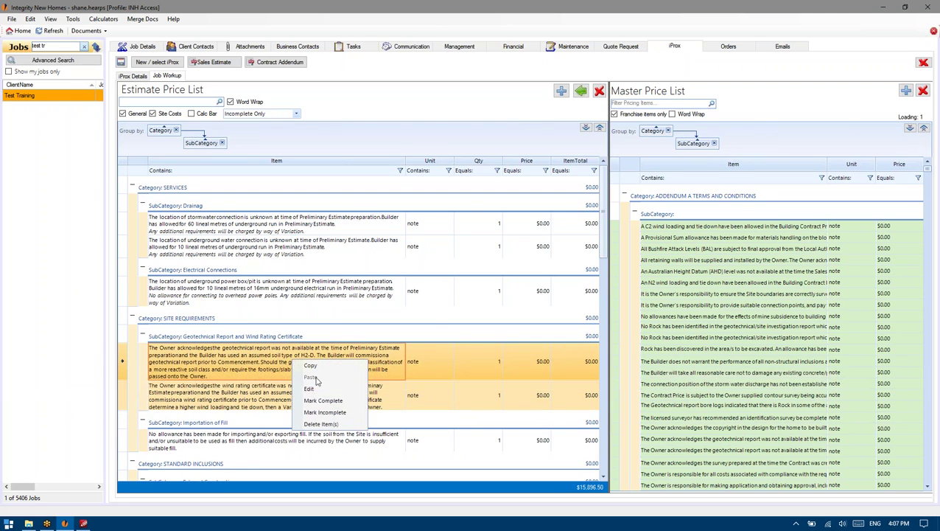
{"action": "left_click", "coordinate": [322, 400]}
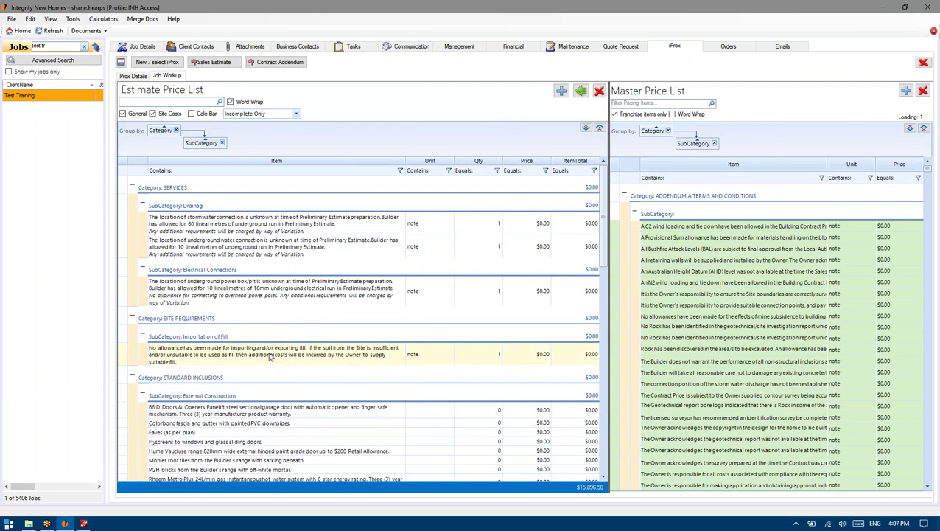
Step: Mark the no-allowance-for-fill item complete and select the B&D Doors garage door item
{"action": "left_click", "coordinate": [180, 359]}
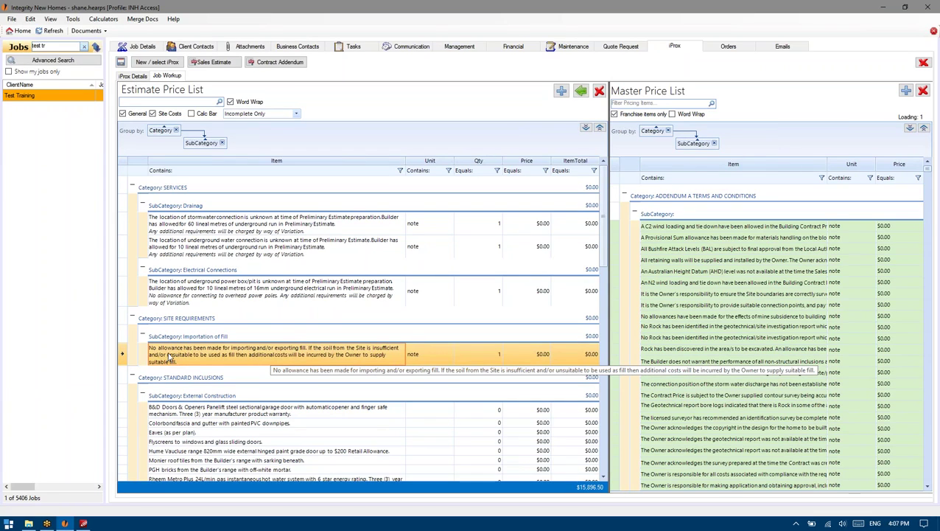
{"action": "right_click", "coordinate": [182, 356]}
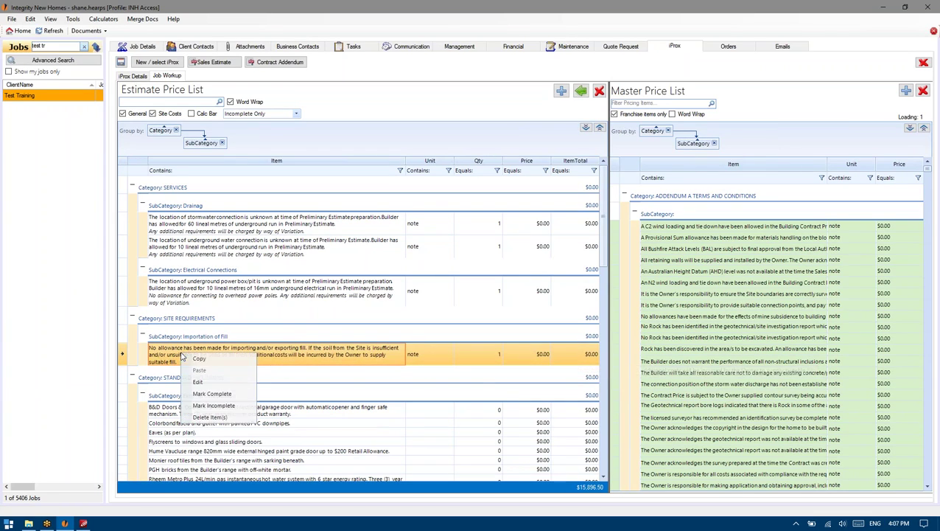
{"action": "left_click", "coordinate": [216, 395]}
{"action": "left_click", "coordinate": [224, 351]}
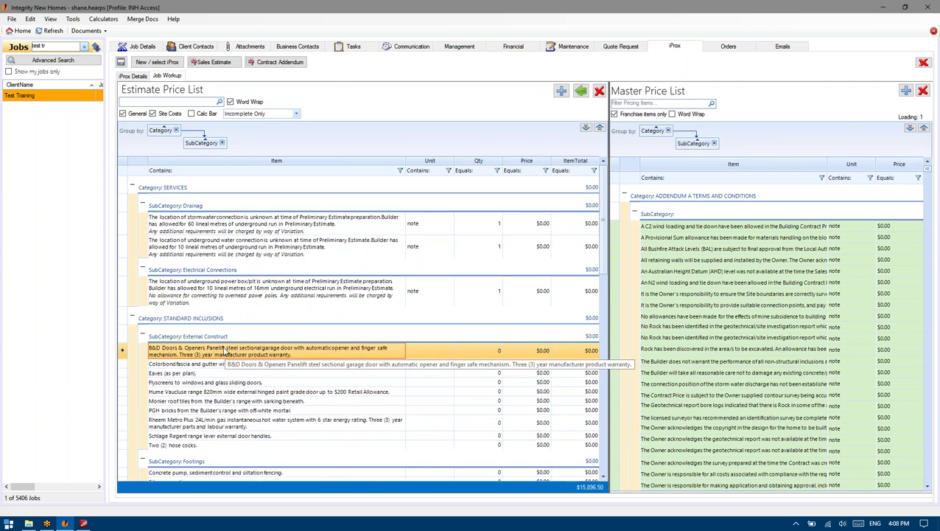
{"action": "scroll", "coordinate": [218, 352], "scroll_direction": "down", "scroll_amount": 3}
{"action": "scroll", "coordinate": [213, 354], "scroll_direction": "down", "scroll_amount": 15}
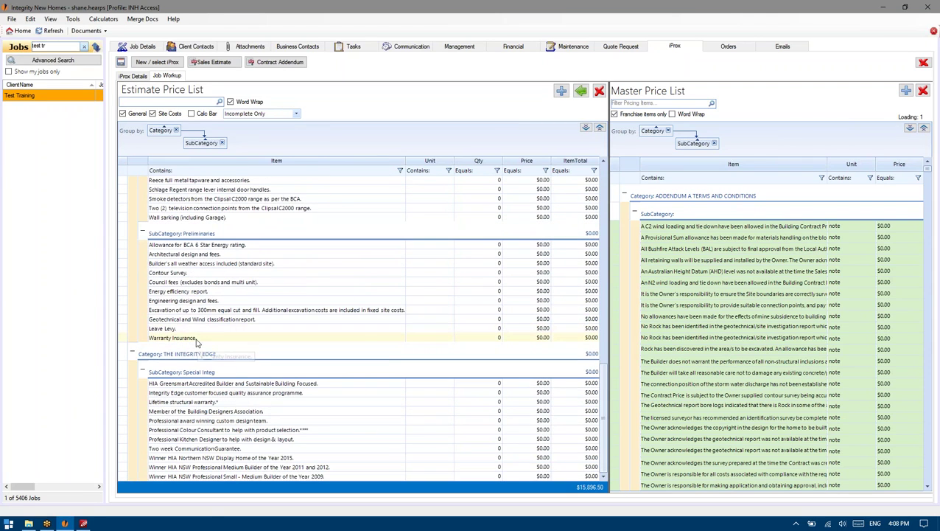
Step: Filter the Master Price List to 'pgh' with Word Wrap on
{"action": "left_click", "coordinate": [645, 104]}
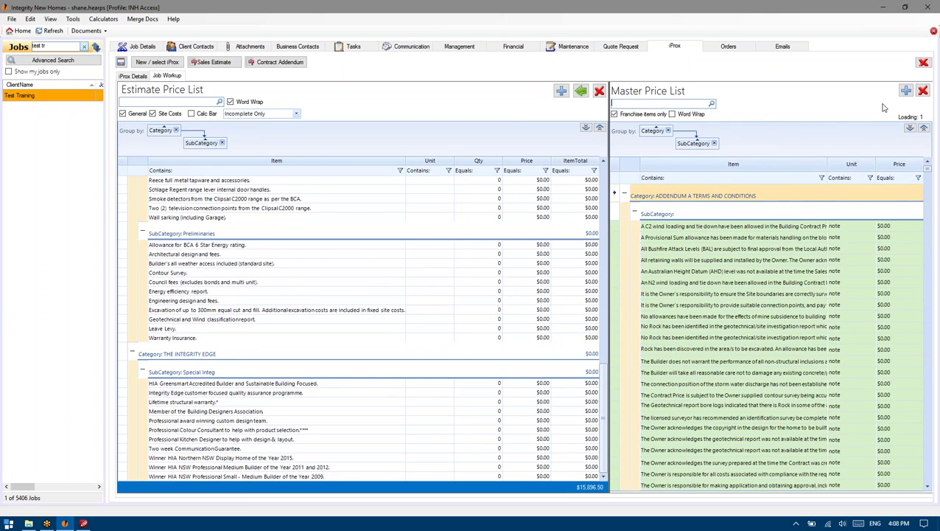
{"action": "type", "text": "pgh"}
{"action": "left_click", "coordinate": [910, 128]}
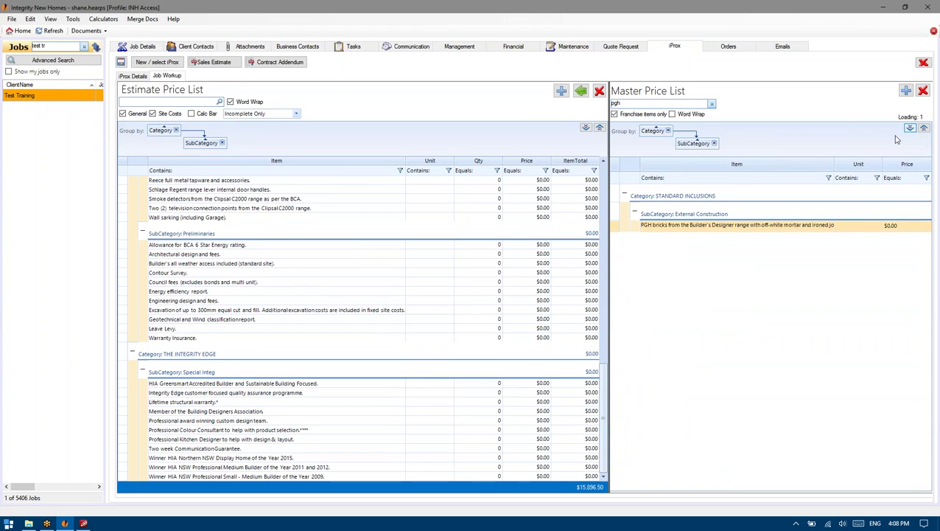
{"action": "left_click", "coordinate": [673, 115]}
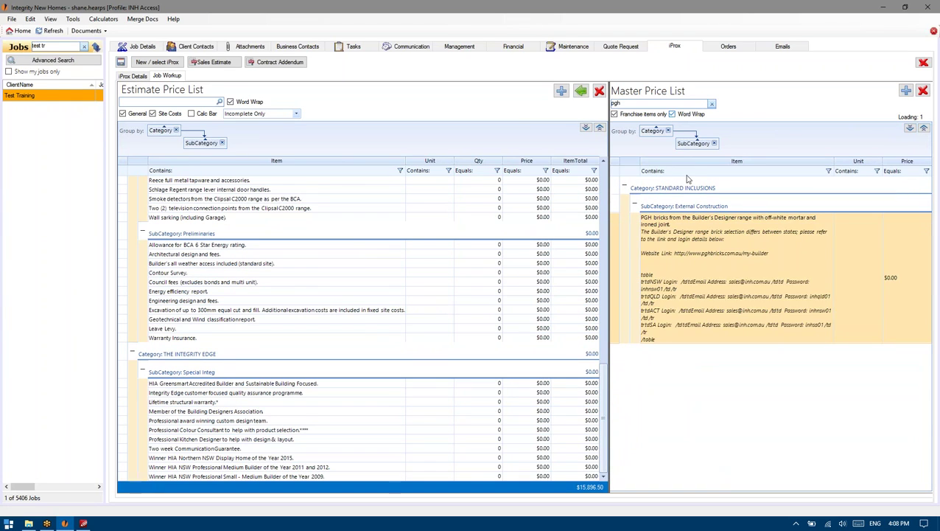
Step: Review the PGH Designer-range bricks master item, then select the estimate's PGH bricks item
{"action": "double_click", "coordinate": [705, 261]}
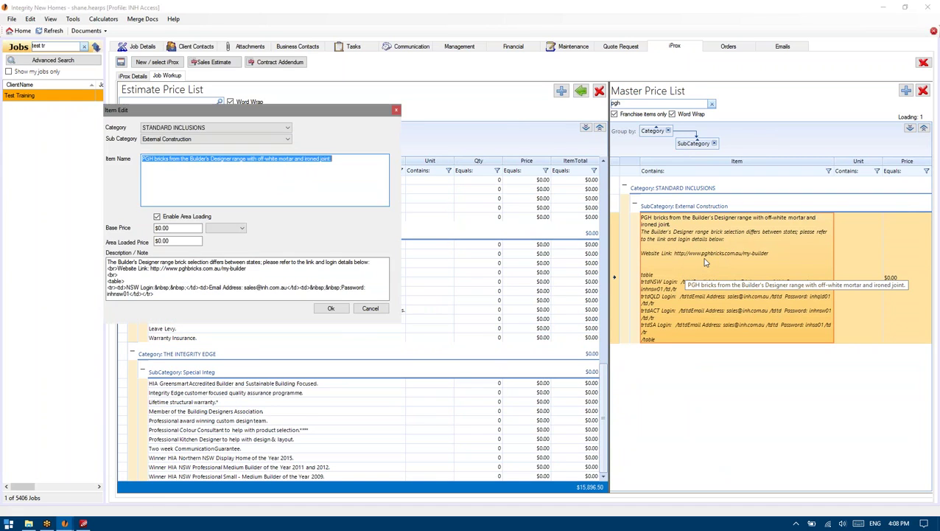
{"action": "left_click", "coordinate": [215, 282]}
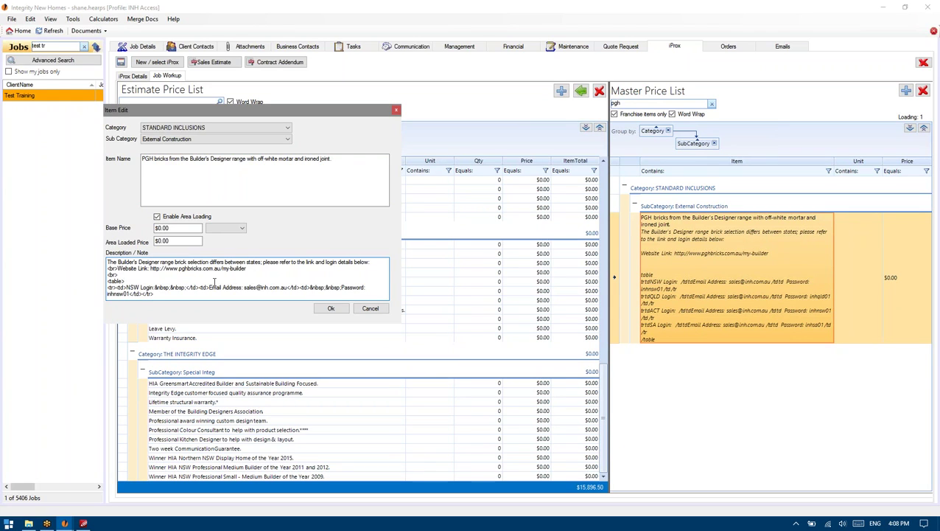
{"action": "left_click", "coordinate": [330, 308]}
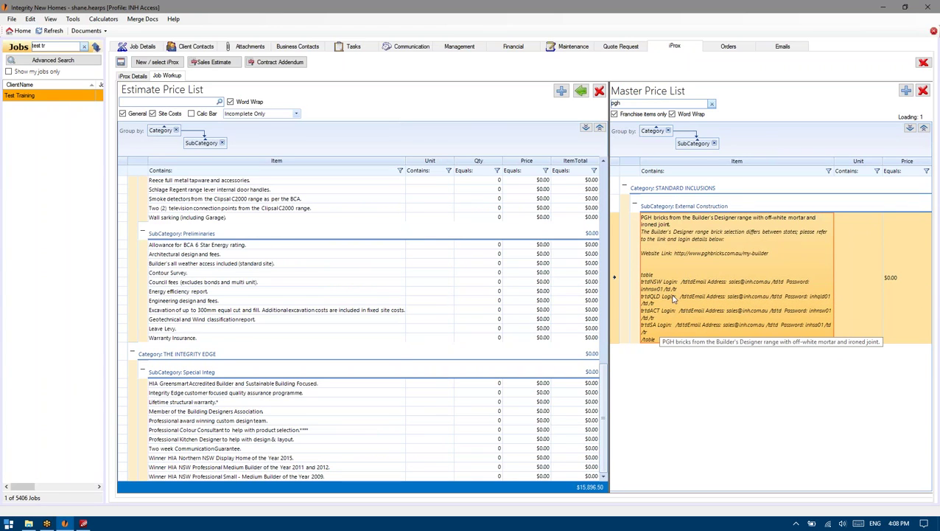
{"action": "scroll", "coordinate": [267, 212], "scroll_direction": "up", "scroll_amount": 7}
{"action": "scroll", "coordinate": [266, 212], "scroll_direction": "up", "scroll_amount": 8}
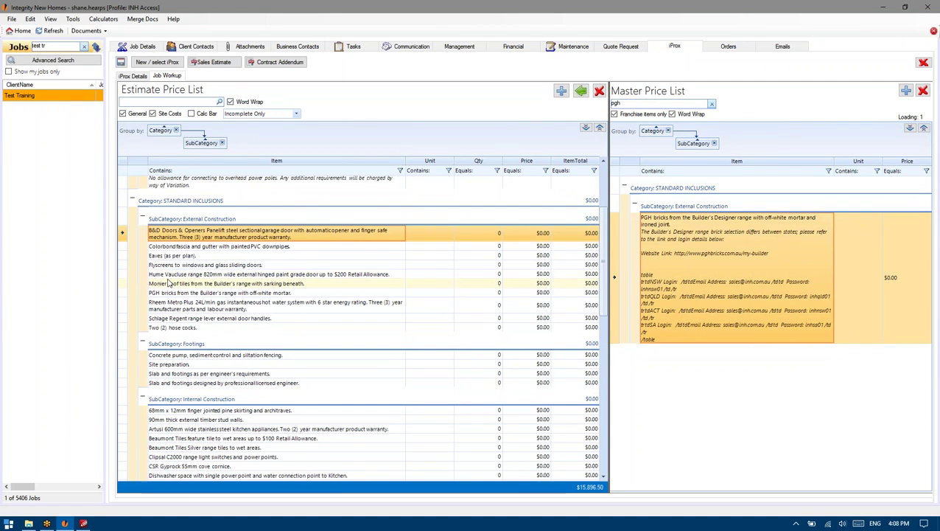
{"action": "left_click", "coordinate": [176, 293]}
Step: Delete the 62 estimate items from PGH bricks to the end of the list
{"action": "double_click", "coordinate": [176, 293]}
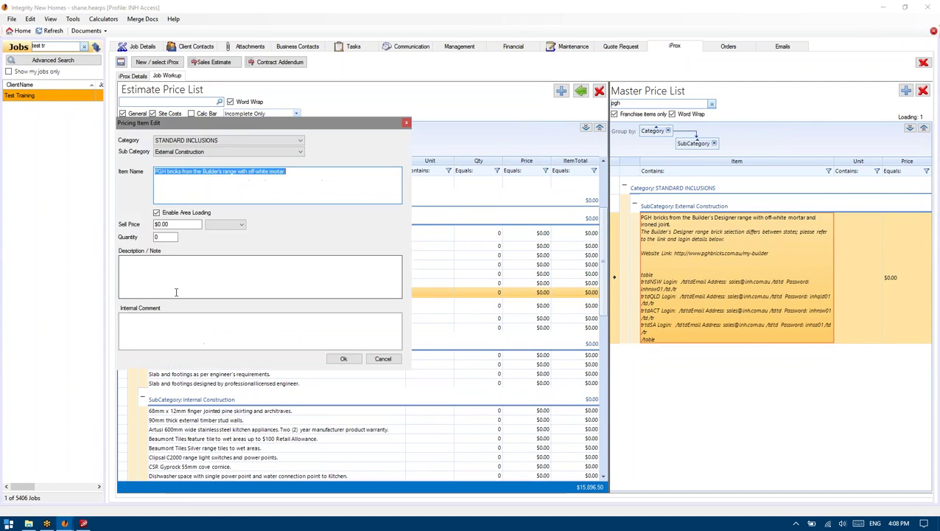
{"action": "left_click", "coordinate": [341, 355]}
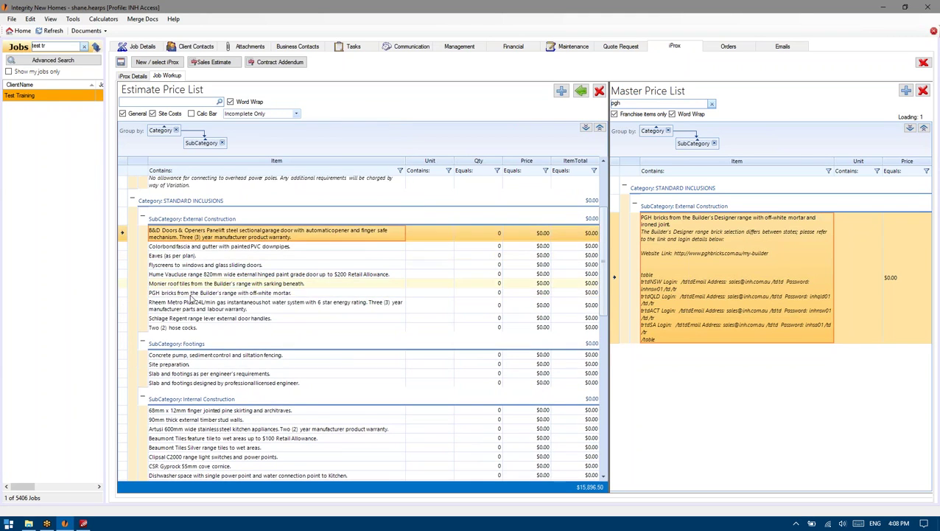
{"action": "scroll", "coordinate": [199, 332], "scroll_direction": "down", "scroll_amount": 15}
{"action": "scroll", "coordinate": [197, 435], "scroll_direction": "down", "scroll_amount": 3}
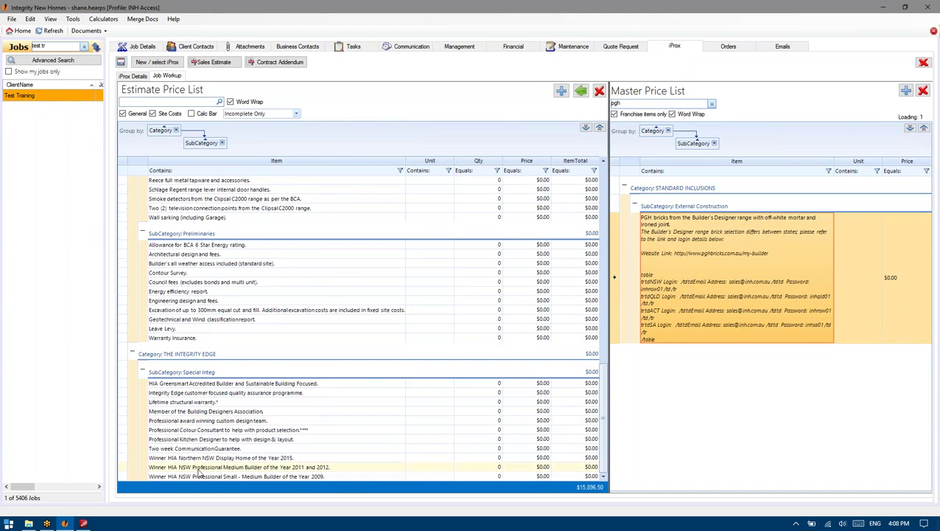
{"action": "left_click", "coordinate": [199, 476], "text": "shift"}
{"action": "key", "text": "Delete"}
{"action": "left_click", "coordinate": [491, 298]}
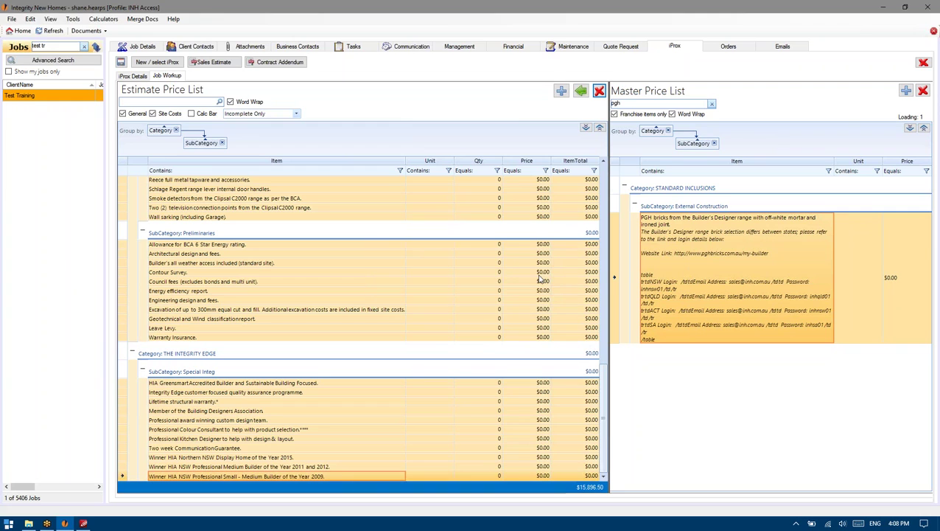
Step: Add the Standard Inclusions and Integrity Edge master categories, then generate the sales estimate PDF
{"action": "left_click", "coordinate": [923, 128]}
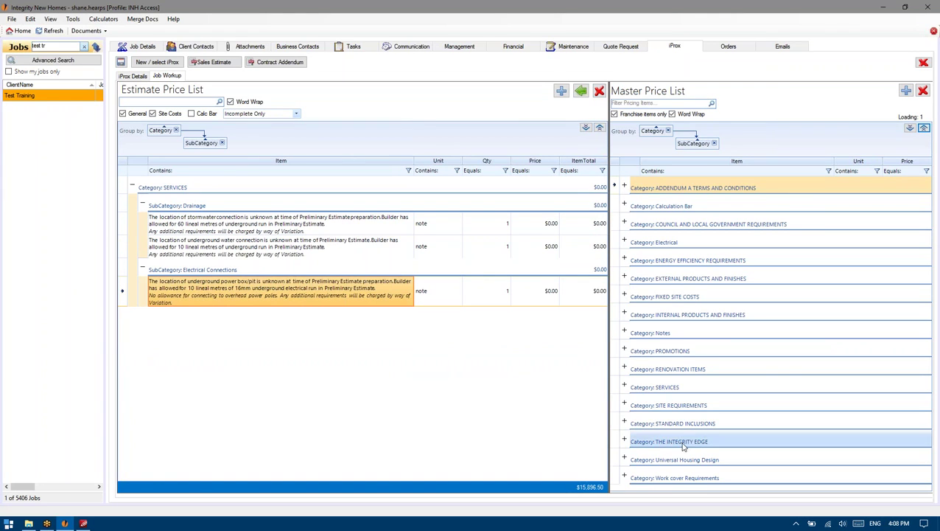
{"action": "left_click_drag", "start_coordinate": [683, 427], "coordinate": [684, 442]}
{"action": "left_click", "coordinate": [582, 92]}
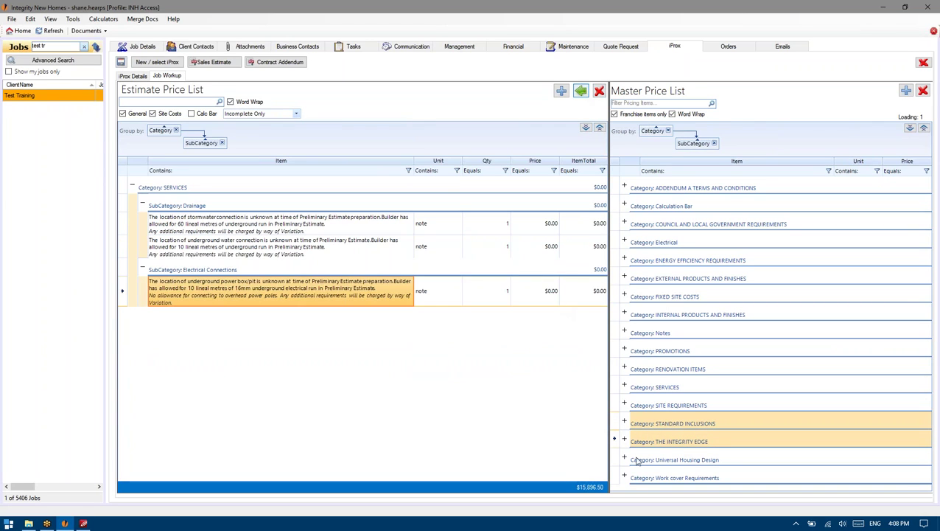
{"action": "left_click", "coordinate": [702, 423]}
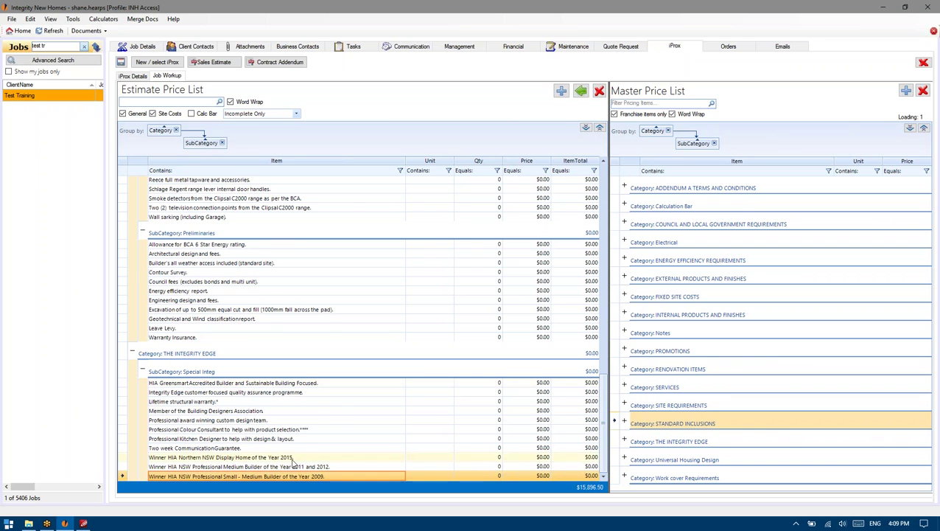
{"action": "scroll", "coordinate": [291, 463], "scroll_direction": "up", "scroll_amount": 10}
{"action": "left_click", "coordinate": [213, 343]}
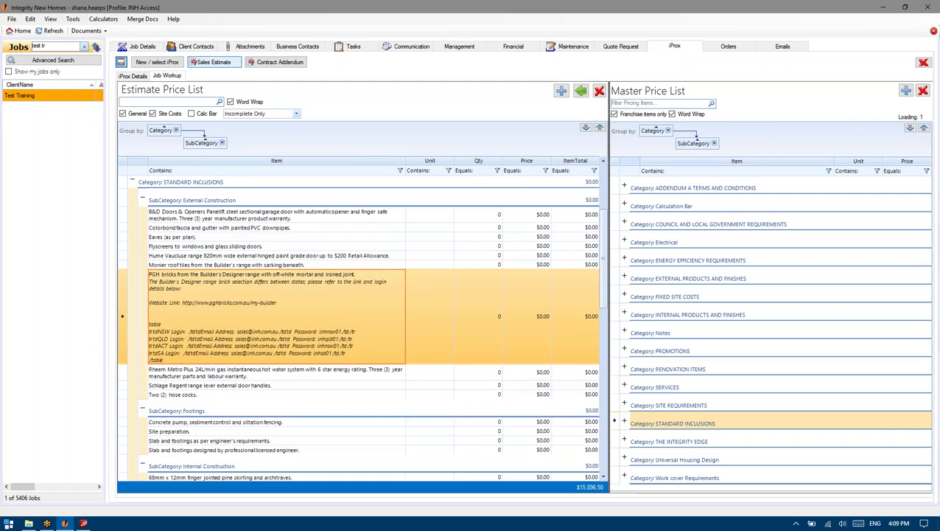
{"action": "left_click", "coordinate": [471, 299]}
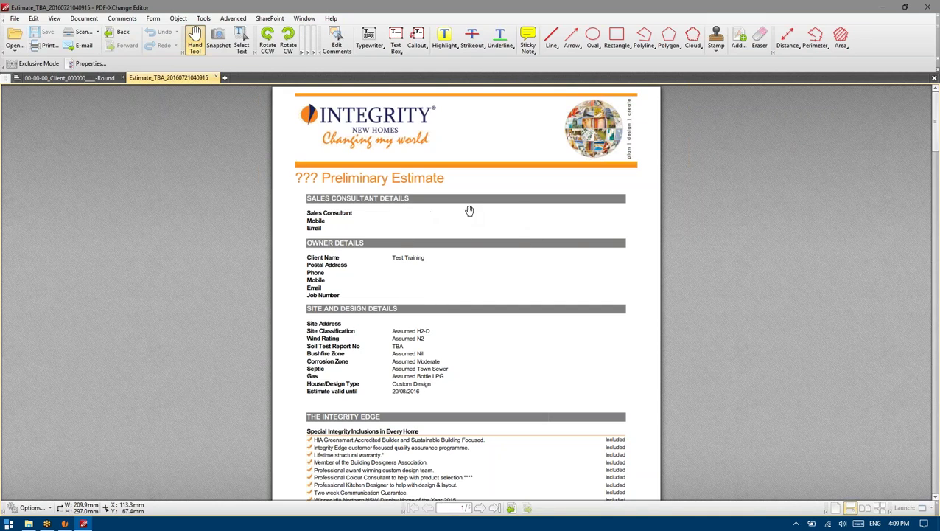
Step: Follow the PGH bricks website link on page 2 of the estimate PDF, allowing the site to open
{"action": "scroll", "coordinate": [449, 196], "scroll_direction": "down", "scroll_amount": 1}
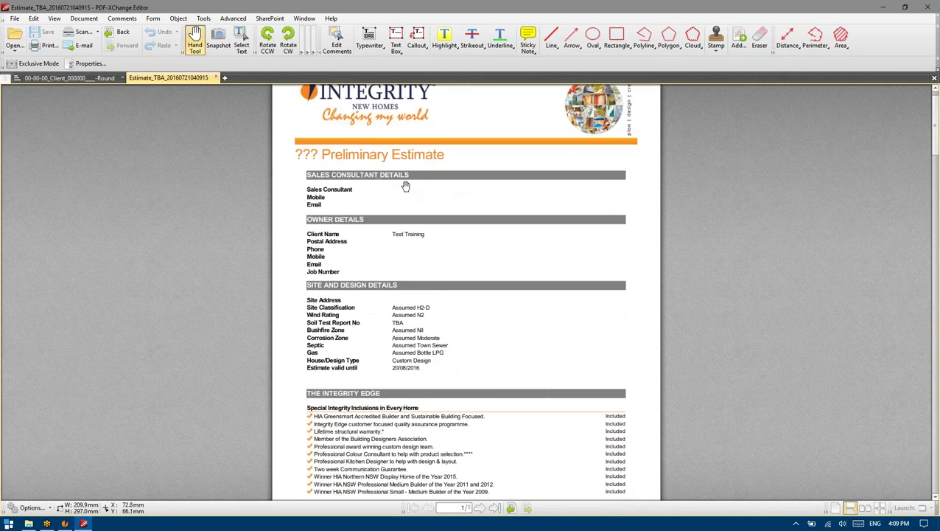
{"action": "scroll", "coordinate": [405, 182], "scroll_direction": "down", "scroll_amount": 3}
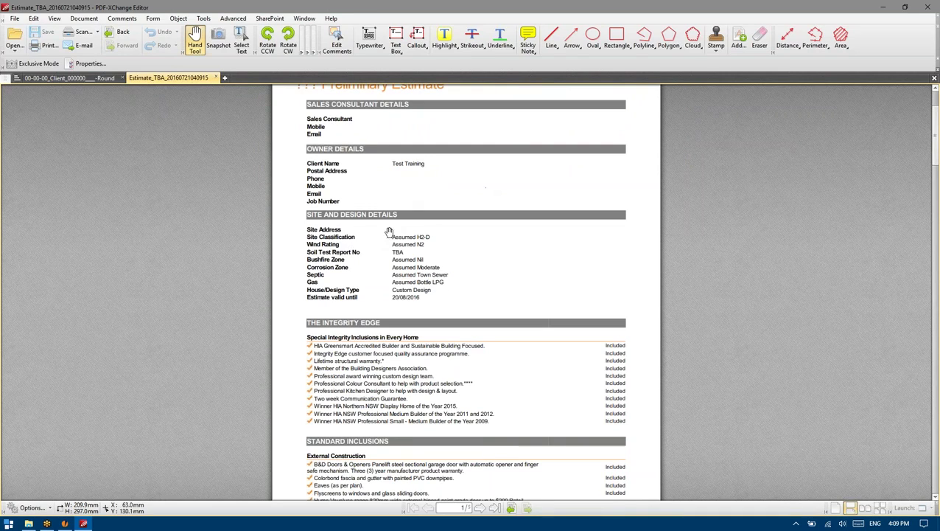
{"action": "scroll", "coordinate": [392, 274], "scroll_direction": "down", "scroll_amount": 17}
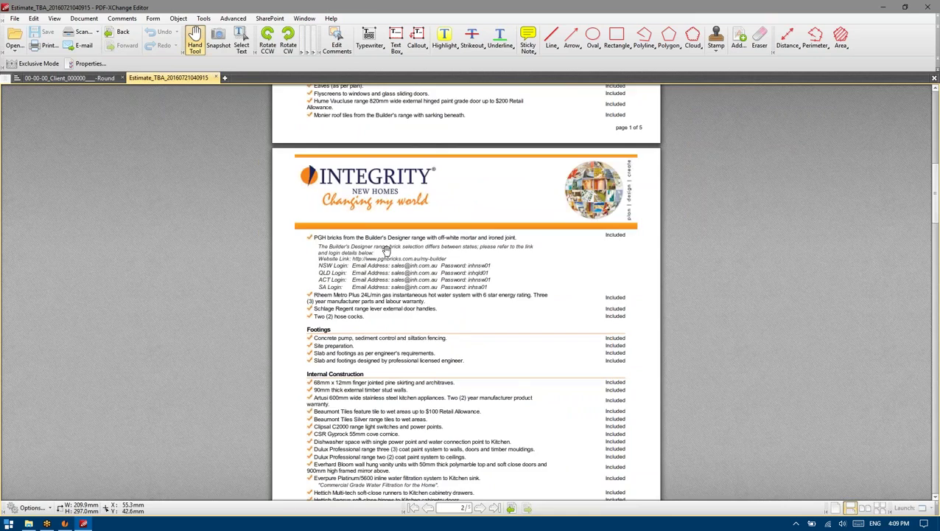
{"action": "scroll", "coordinate": [384, 271], "scroll_direction": "up", "scroll_amount": 3}
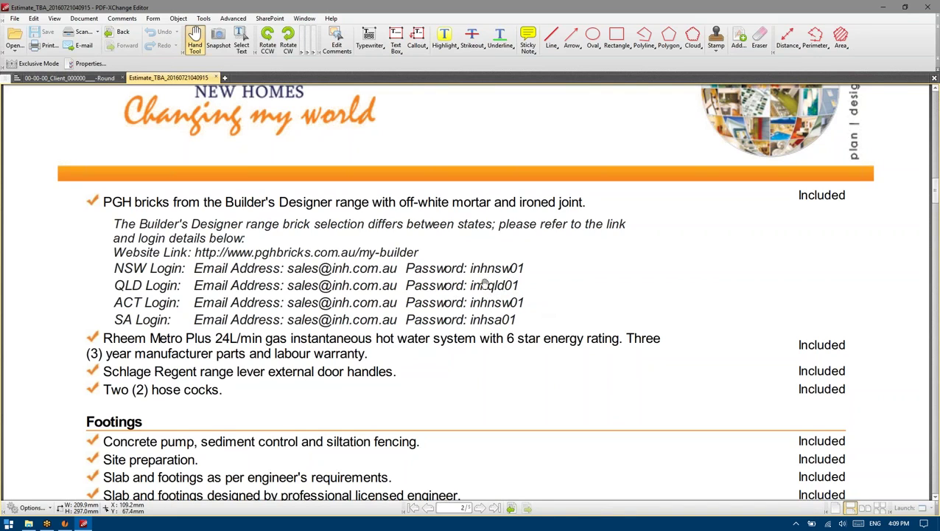
{"action": "scroll", "coordinate": [507, 298], "scroll_direction": "down", "scroll_amount": 2}
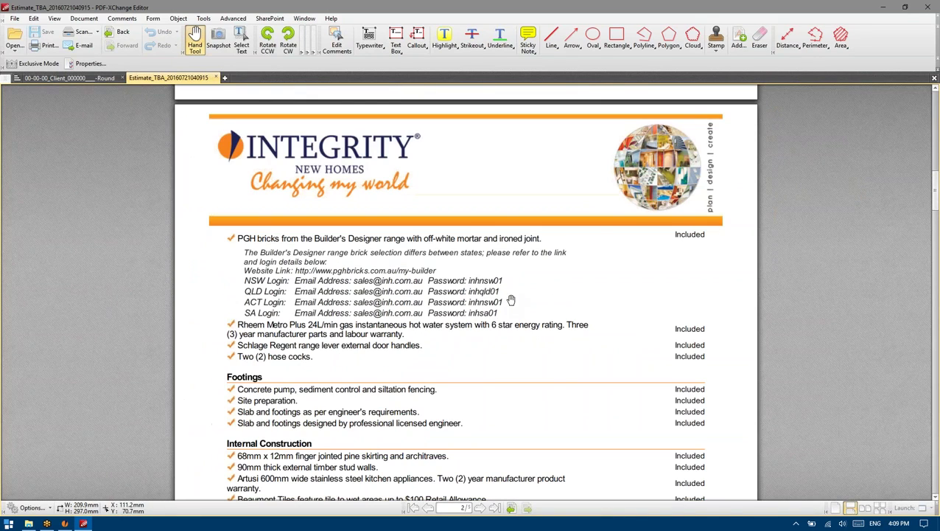
{"action": "scroll", "coordinate": [310, 357], "scroll_direction": "up", "scroll_amount": 1}
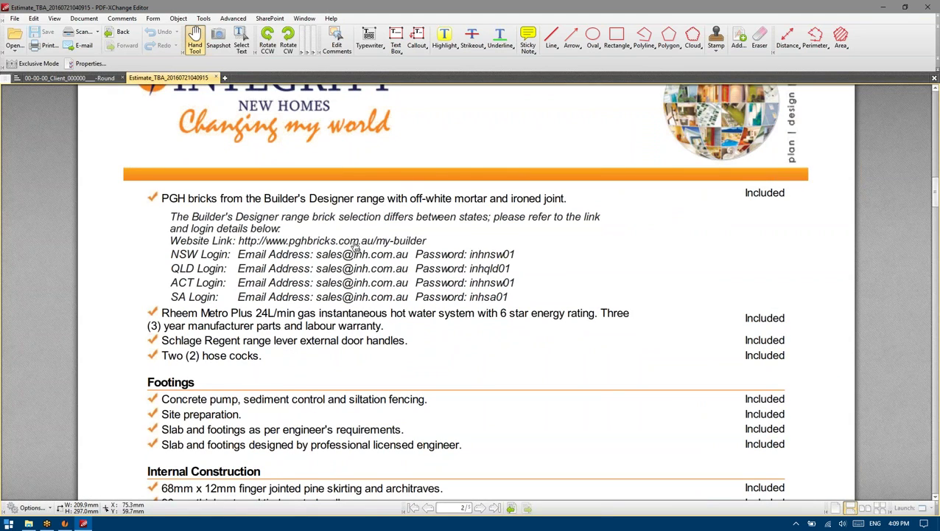
{"action": "left_click", "coordinate": [391, 252]}
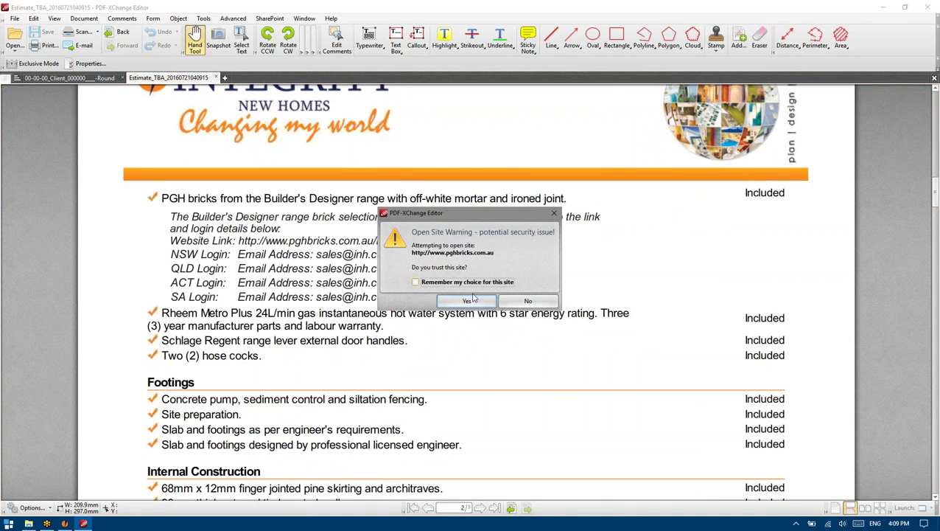
{"action": "left_click", "coordinate": [471, 305]}
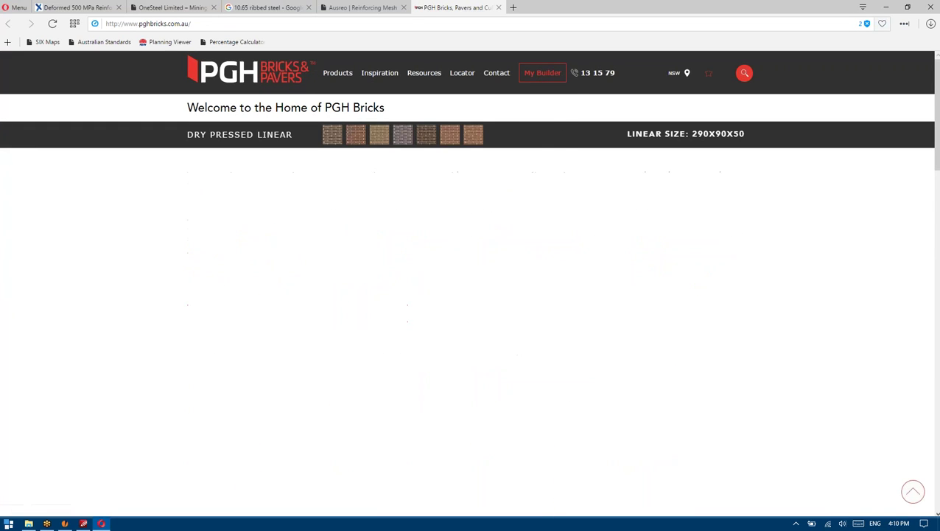
Step: Enter the builder e-mail address in the PGH My Builder login form
{"action": "left_click", "coordinate": [542, 72]}
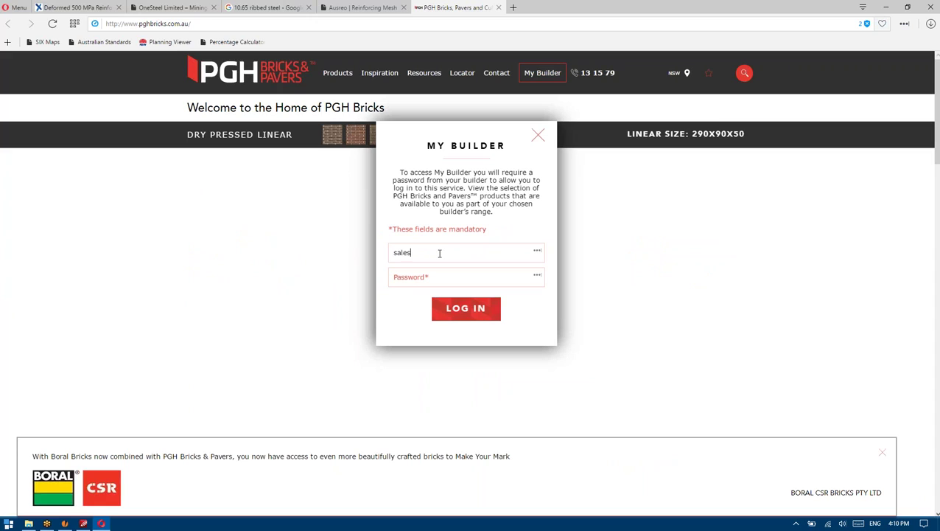
{"action": "left_click", "coordinate": [454, 252]}
{"action": "left_click", "coordinate": [398, 277]}
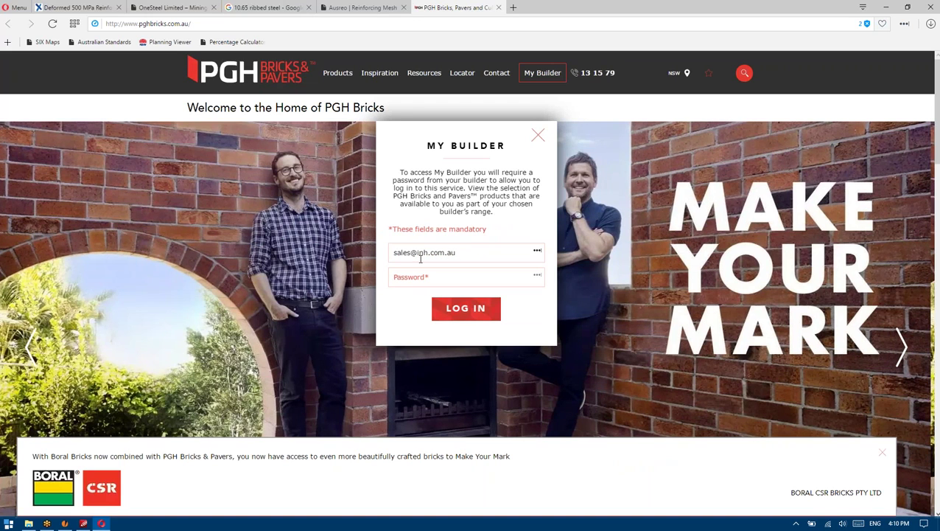
Step: Read the password from the estimate PDF, enter it and log in to My Builder
{"action": "left_click", "coordinate": [83, 523]}
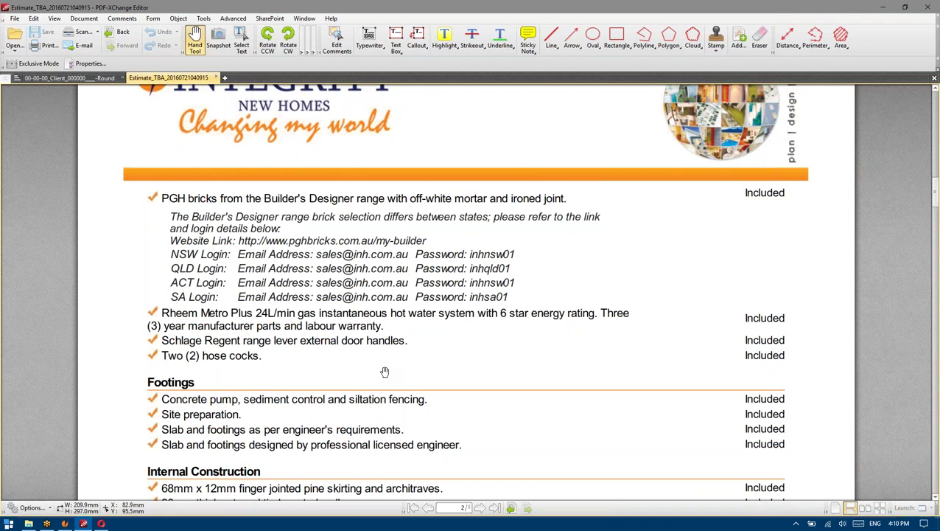
{"action": "left_click", "coordinate": [885, 8]}
{"action": "left_click", "coordinate": [426, 276]}
{"action": "type", "text": "••"}
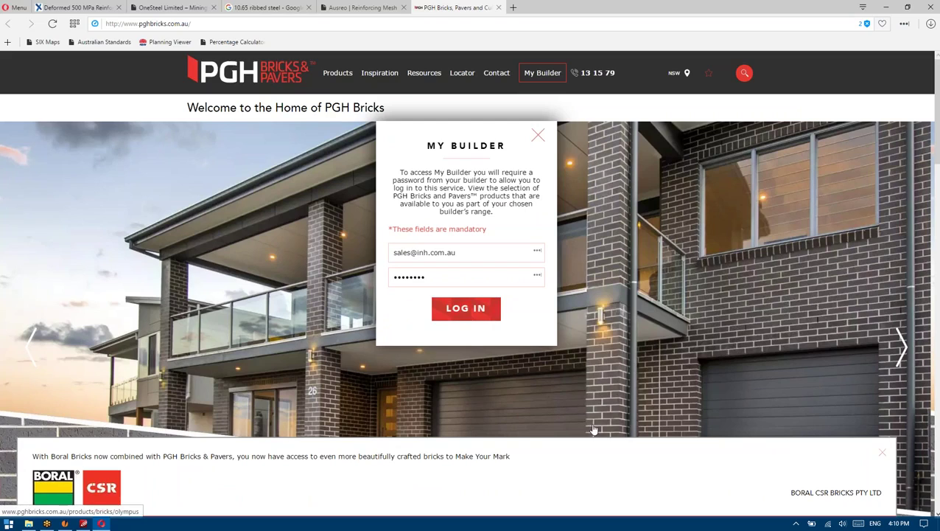
{"action": "left_click", "coordinate": [452, 312]}
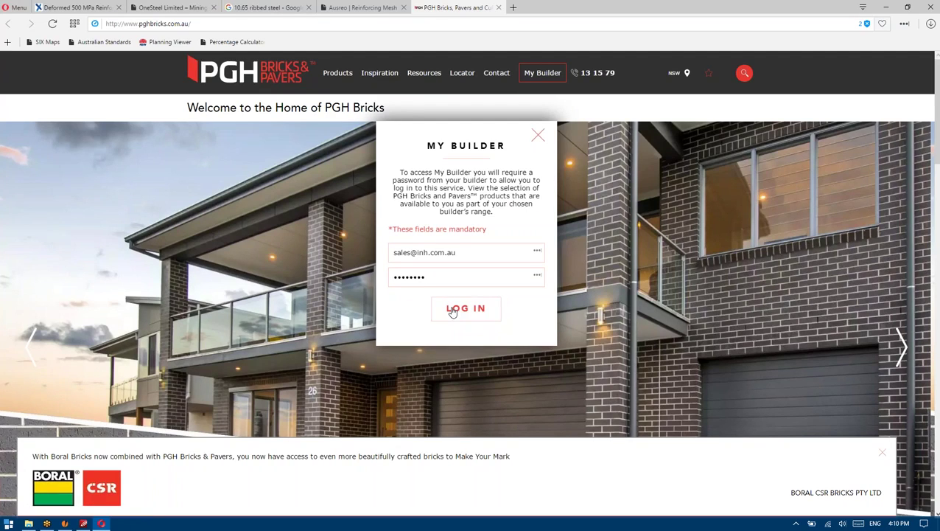
{"action": "left_click", "coordinate": [457, 313]}
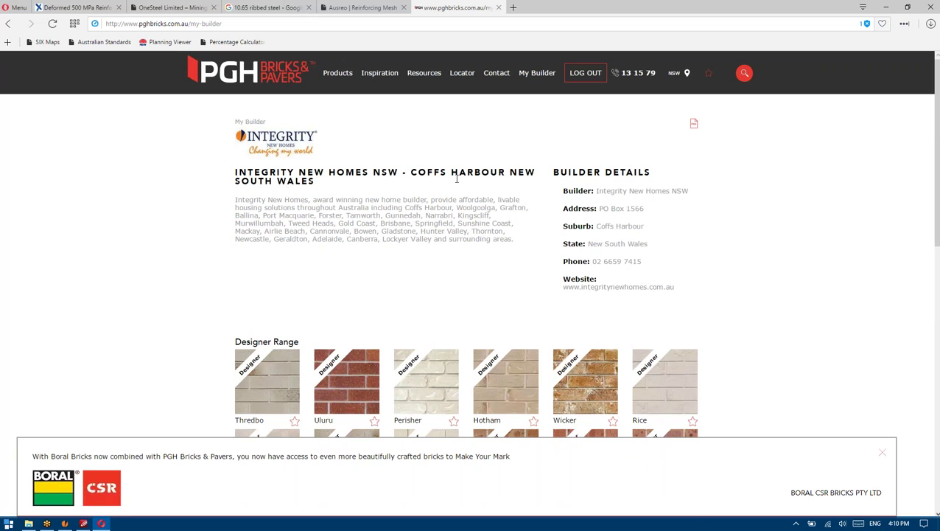
Step: Highlight and read the Integrity builder heading, description and phone line
{"action": "left_click_drag", "start_coordinate": [517, 241], "coordinate": [233, 174]}
{"action": "left_click", "coordinate": [233, 174]}
{"action": "left_click_drag", "start_coordinate": [522, 239], "coordinate": [220, 169]}
{"action": "left_click", "coordinate": [220, 170]}
{"action": "left_click_drag", "start_coordinate": [518, 251], "coordinate": [241, 133]}
{"action": "left_click", "coordinate": [405, 201]}
{"action": "left_click", "coordinate": [512, 239]}
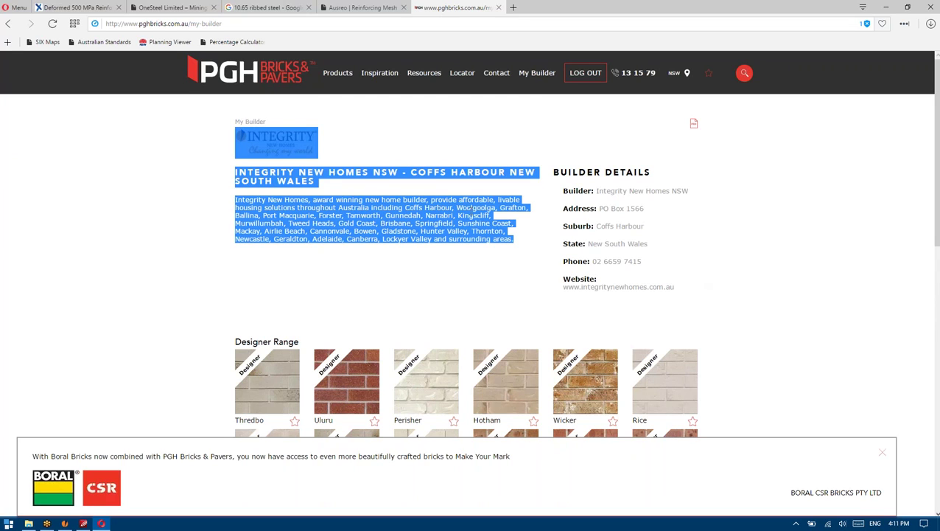
{"action": "left_click", "coordinate": [453, 215]}
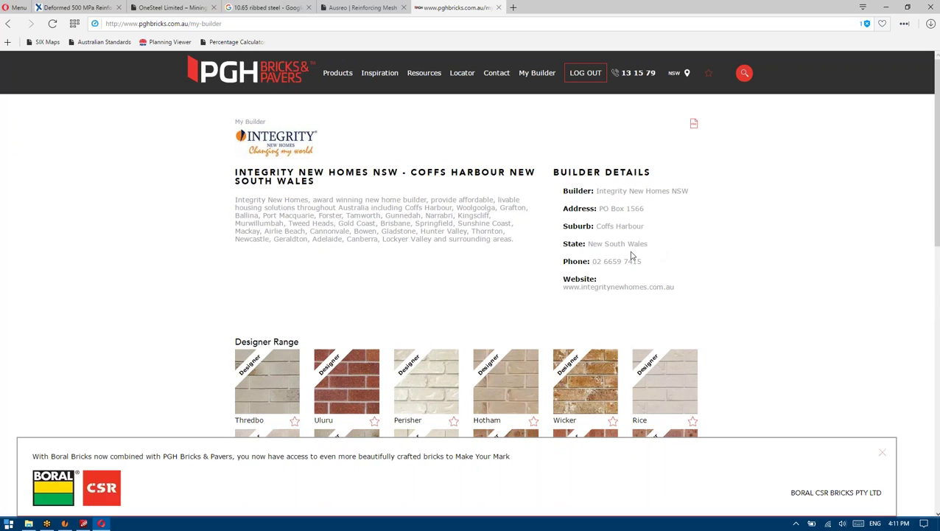
{"action": "left_click_drag", "start_coordinate": [644, 263], "coordinate": [535, 263]}
{"action": "left_click", "coordinate": [534, 266]}
Step: Dismiss the Boral and CSR announcement banner and scroll the page
{"action": "scroll", "coordinate": [473, 256], "scroll_direction": "down", "scroll_amount": 3}
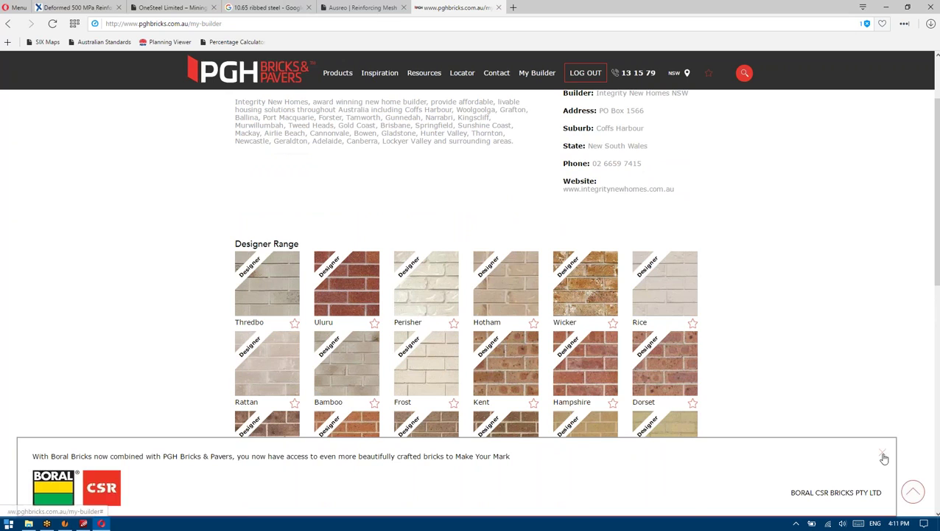
{"action": "left_click", "coordinate": [882, 453]}
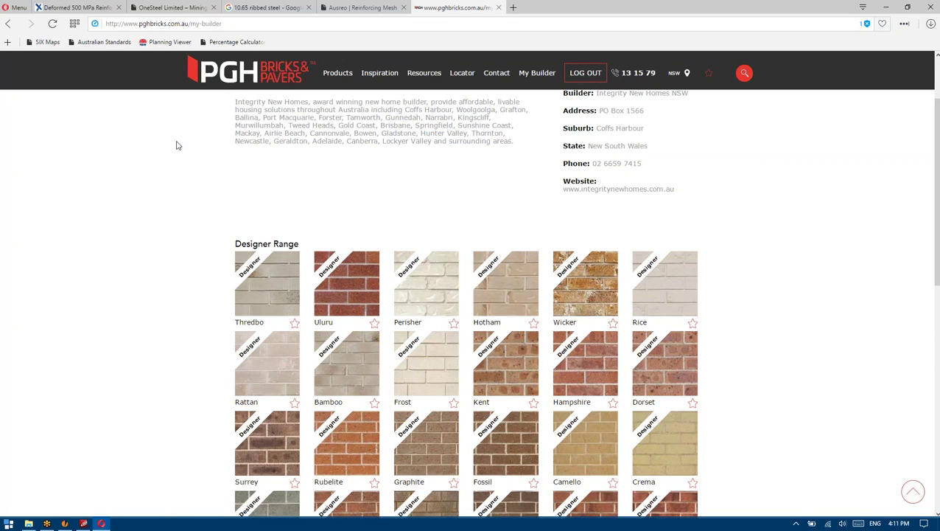
{"action": "scroll", "coordinate": [176, 145], "scroll_direction": "down", "scroll_amount": 6}
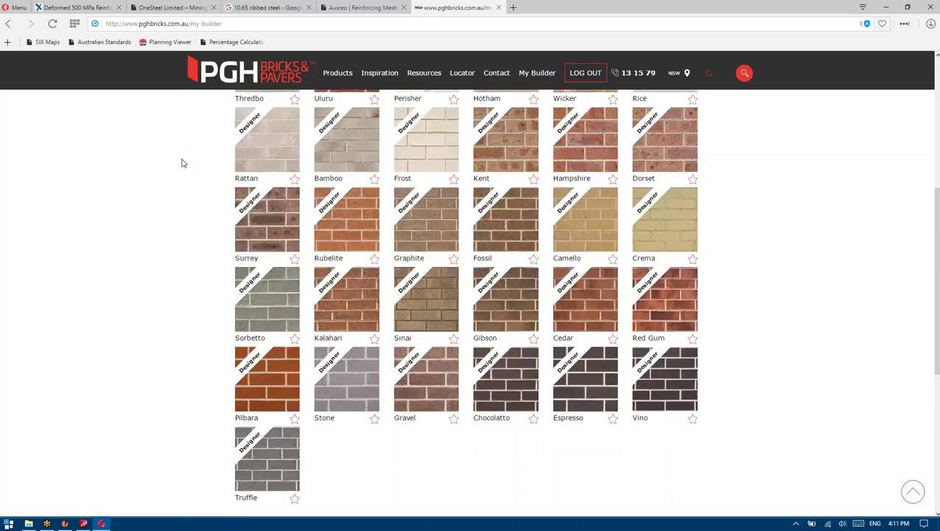
{"action": "scroll", "coordinate": [184, 163], "scroll_direction": "up", "scroll_amount": 2}
{"action": "scroll", "coordinate": [663, 354], "scroll_direction": "down", "scroll_amount": 3}
{"action": "scroll", "coordinate": [267, 434], "scroll_direction": "up", "scroll_amount": 8}
Step: Reselect and reread the builder details, description and heading
{"action": "left_click_drag", "start_coordinate": [515, 243], "coordinate": [219, 145]}
{"action": "left_click", "coordinate": [478, 171]}
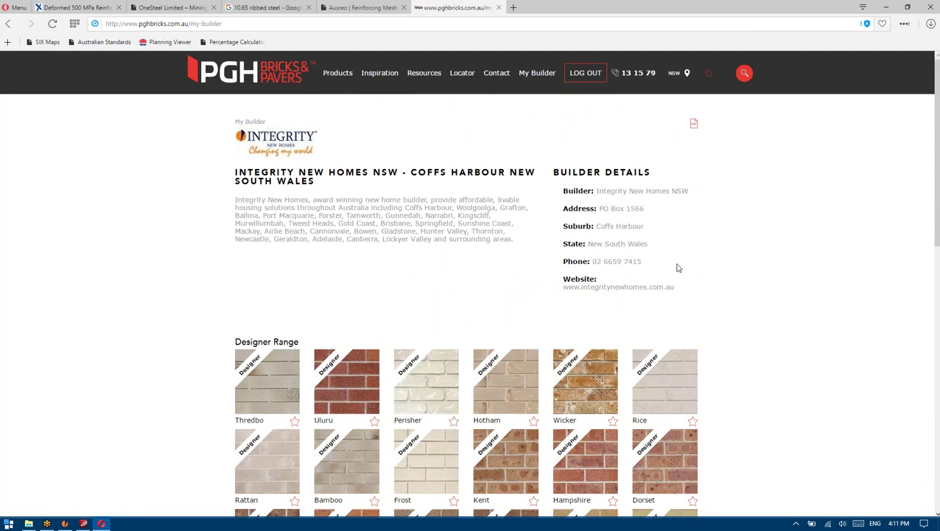
{"action": "left_click_drag", "start_coordinate": [696, 294], "coordinate": [236, 168]}
{"action": "left_click", "coordinate": [673, 287]}
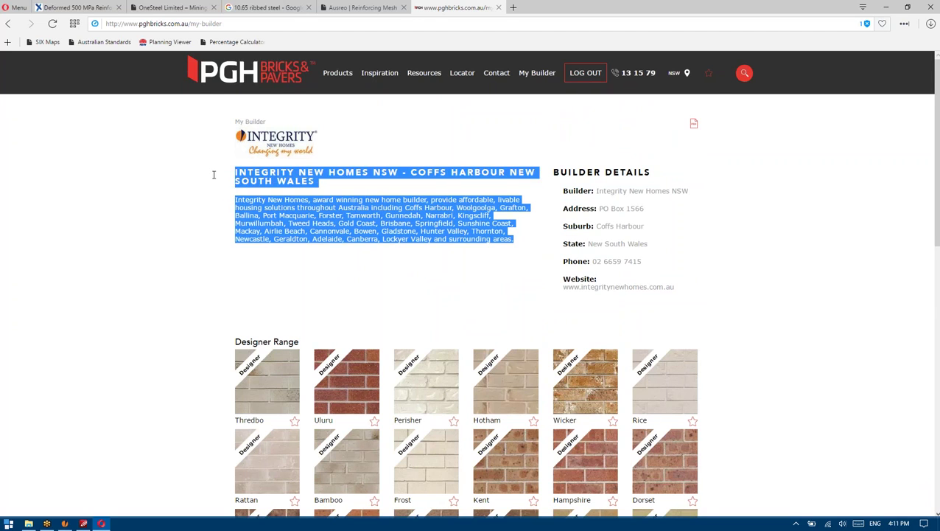
{"action": "left_click", "coordinate": [235, 169]}
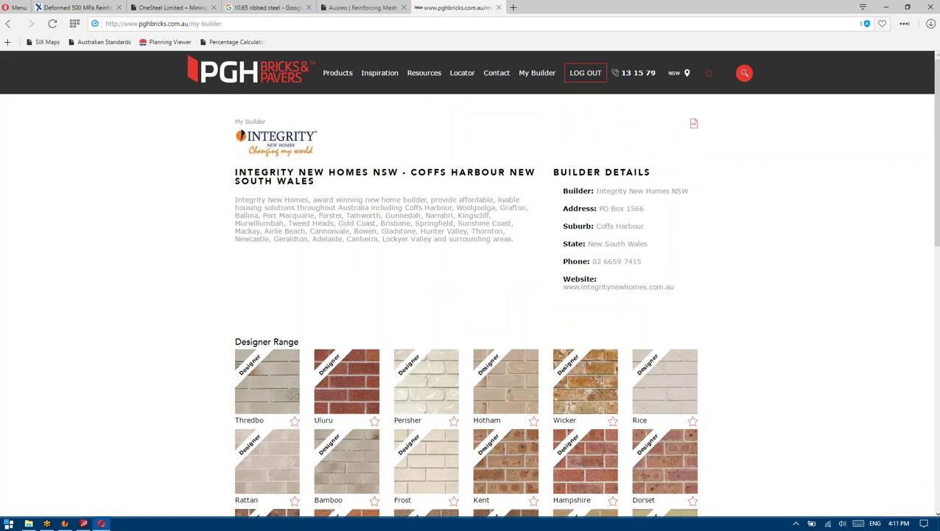
{"action": "left_click_drag", "start_coordinate": [233, 174], "coordinate": [529, 250]}
{"action": "left_click", "coordinate": [529, 250]}
{"action": "left_click_drag", "start_coordinate": [675, 292], "coordinate": [235, 171]}
{"action": "left_click", "coordinate": [235, 171]}
Step: Scroll through the Designer Range brick tiles from Thredbo and Uluru to Vino
{"action": "scroll", "coordinate": [346, 295], "scroll_direction": "down", "scroll_amount": 3}
{"action": "scroll", "coordinate": [641, 299], "scroll_direction": "down", "scroll_amount": 3}
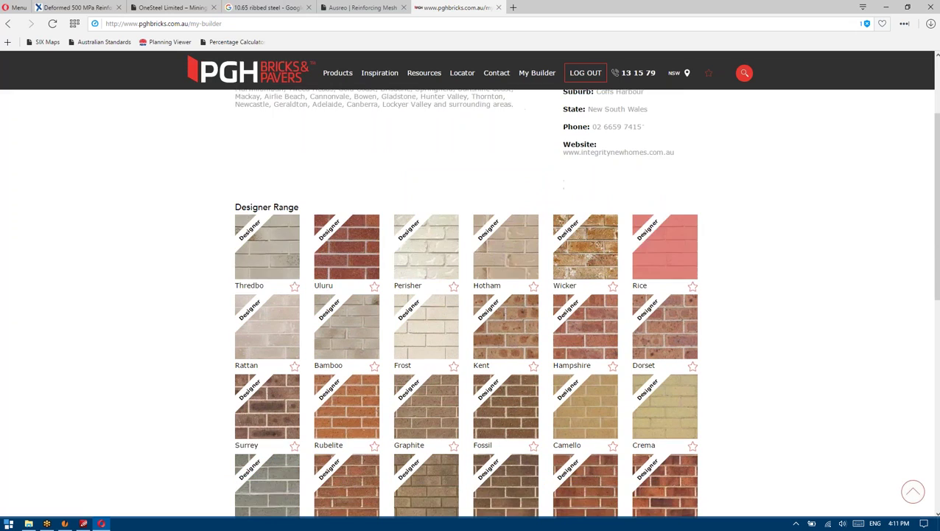
{"action": "scroll", "coordinate": [287, 317], "scroll_direction": "down", "scroll_amount": 7}
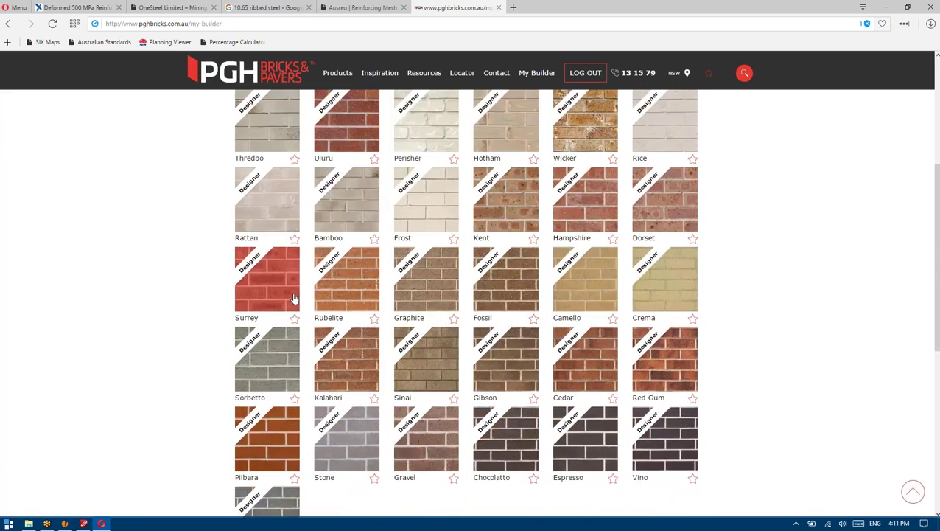
{"action": "scroll", "coordinate": [267, 384], "scroll_direction": "up", "scroll_amount": 2}
{"action": "scroll", "coordinate": [267, 384], "scroll_direction": "up", "scroll_amount": 3}
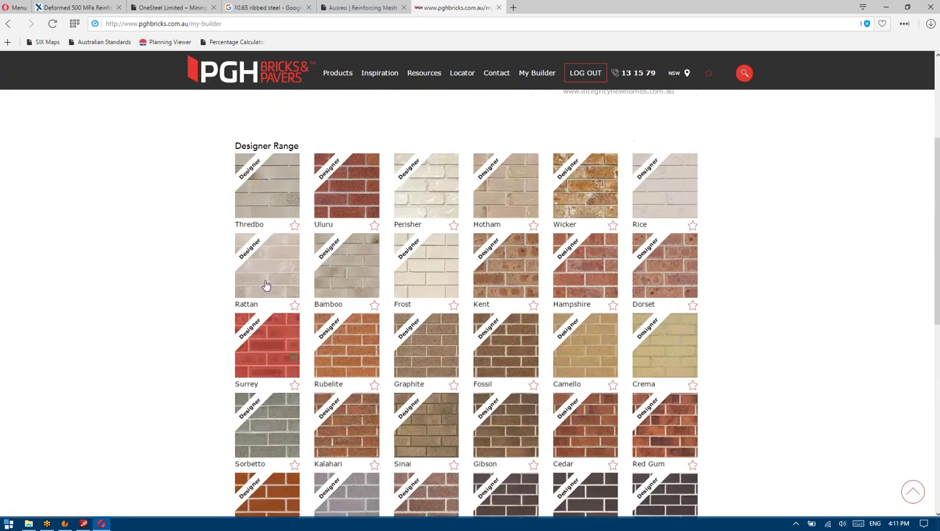
{"action": "scroll", "coordinate": [398, 340], "scroll_direction": "down", "scroll_amount": 3}
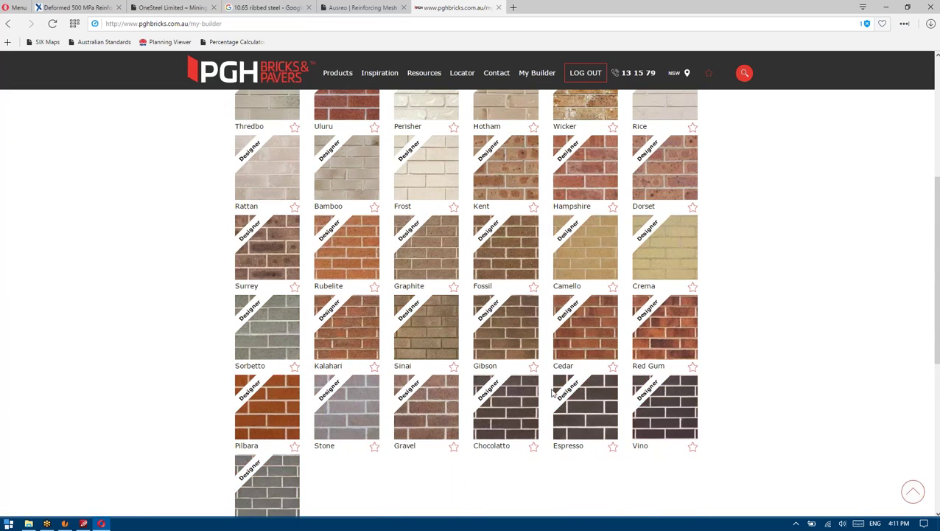
{"action": "scroll", "coordinate": [265, 347], "scroll_direction": "up", "scroll_amount": 3}
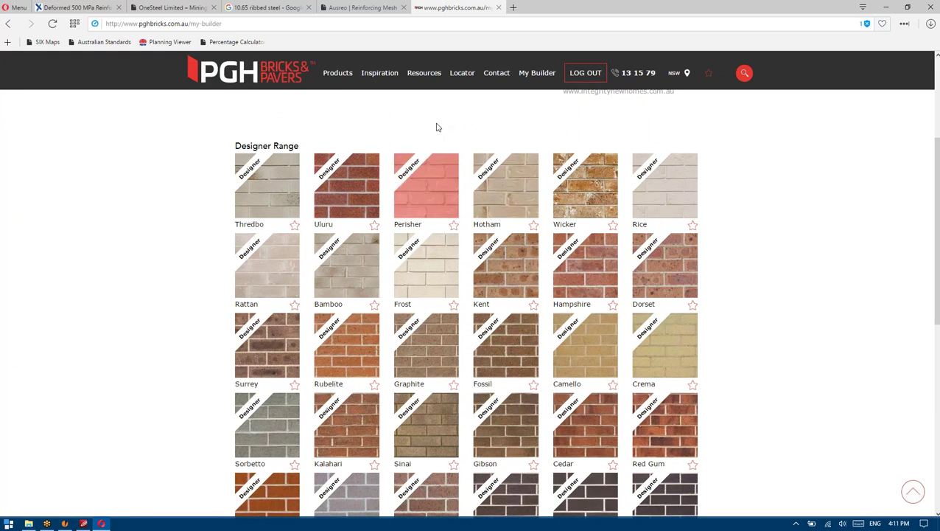
Step: Glance at the estimate PDF and floor plan, then return to the brick website
{"action": "left_click", "coordinate": [84, 523]}
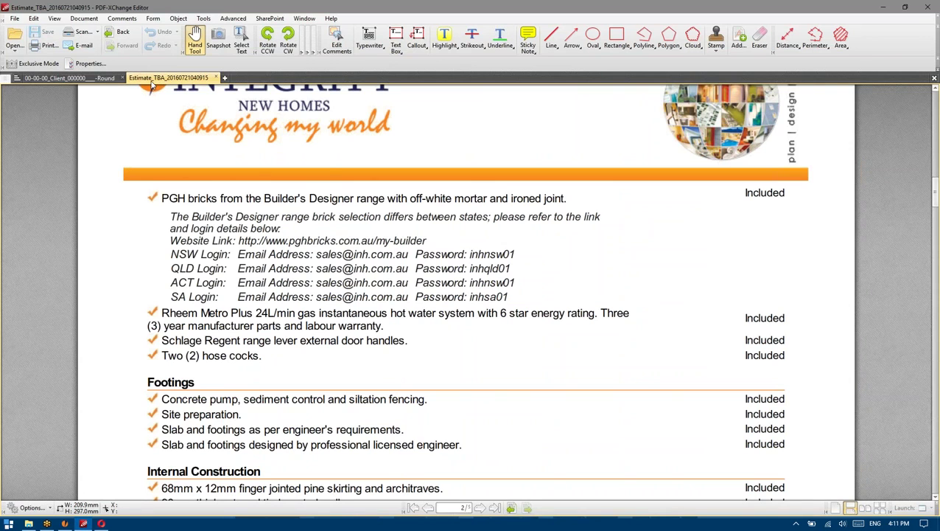
{"action": "key", "text": "ctrl+Tab"}
{"action": "key", "text": "alt+Tab"}
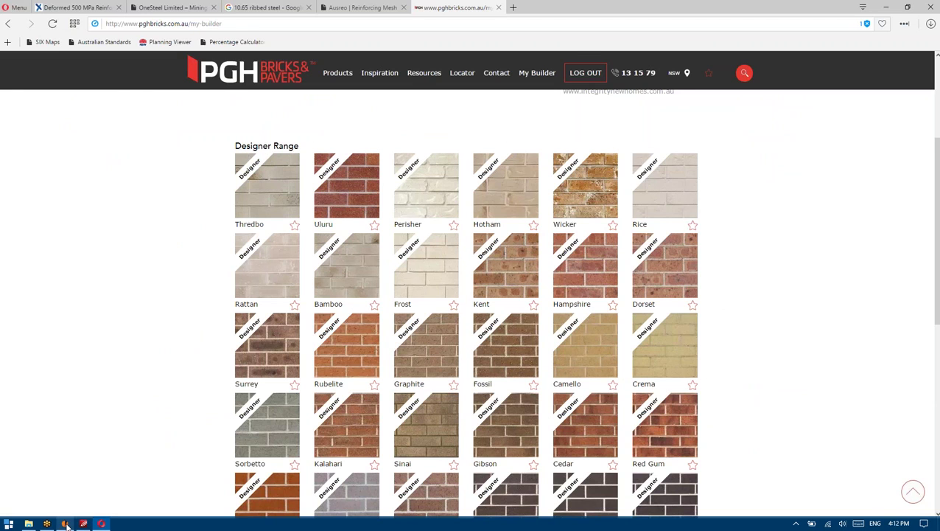
Step: Filter the iProx estimate to show only incomplete items
{"action": "left_click", "coordinate": [65, 523]}
{"action": "left_click", "coordinate": [276, 115]}
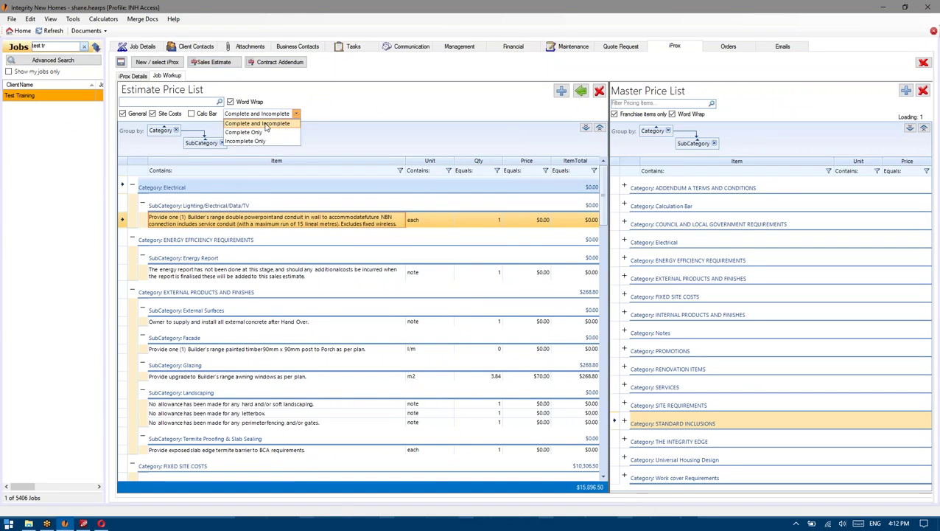
{"action": "left_click", "coordinate": [254, 127]}
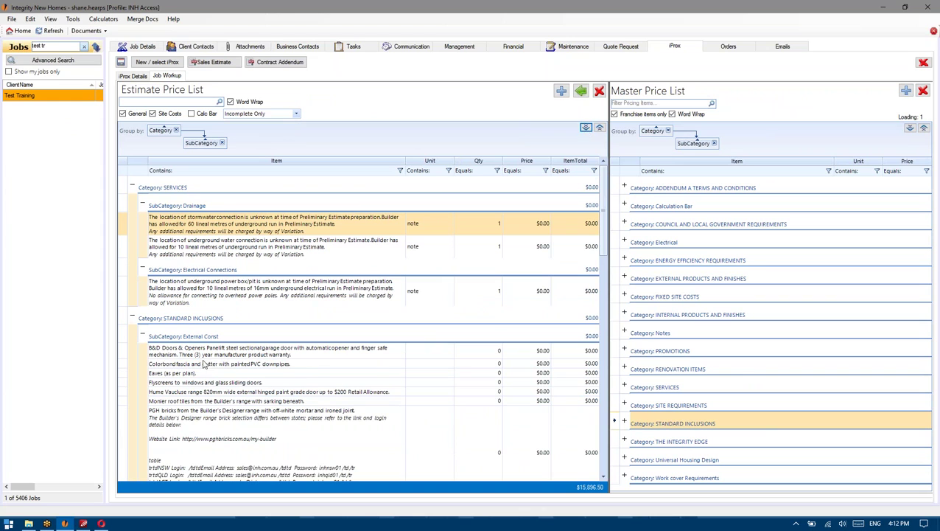
{"action": "scroll", "coordinate": [207, 361], "scroll_direction": "down", "scroll_amount": 5}
{"action": "scroll", "coordinate": [207, 363], "scroll_direction": "down", "scroll_amount": 10}
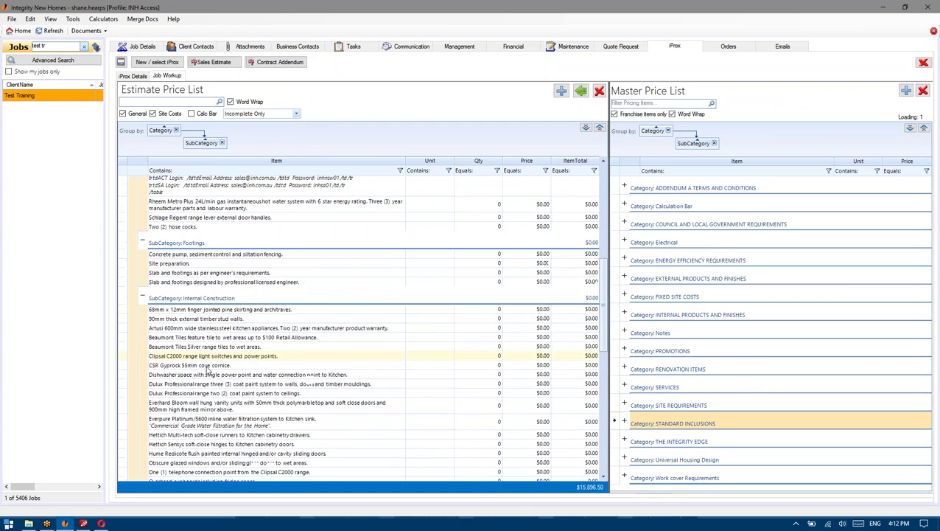
{"action": "key", "text": "ctrl+a"}
{"action": "right_click", "coordinate": [248, 432]}
{"action": "left_click", "coordinate": [276, 472]}
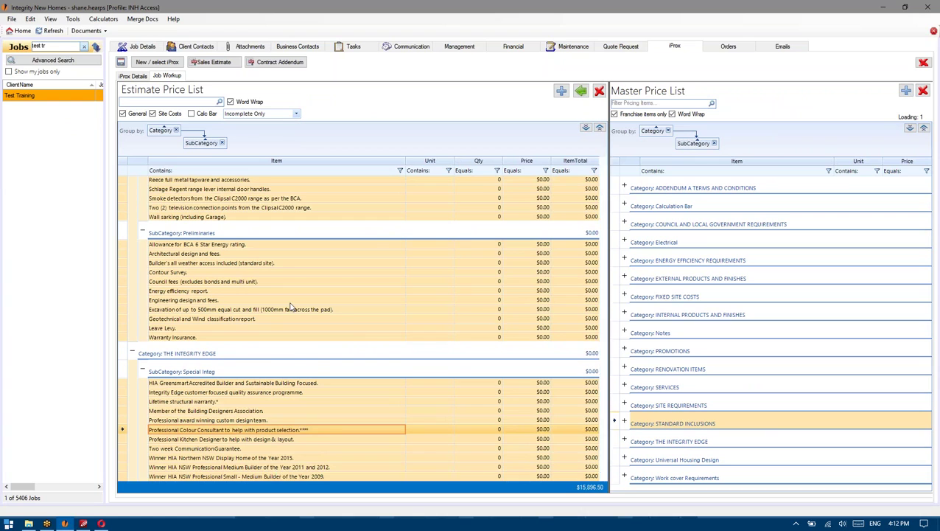
Step: Mark the three Services items (stormwater, water connection, power box/pit) complete
{"action": "left_click", "coordinate": [241, 229]}
{"action": "left_click", "coordinate": [302, 249]}
{"action": "left_click", "coordinate": [256, 294]}
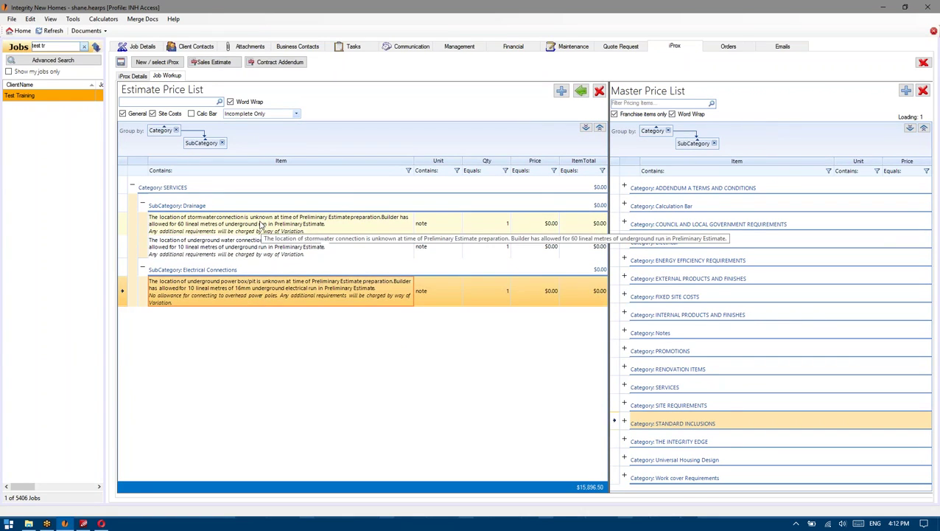
{"action": "left_click", "coordinate": [260, 224]}
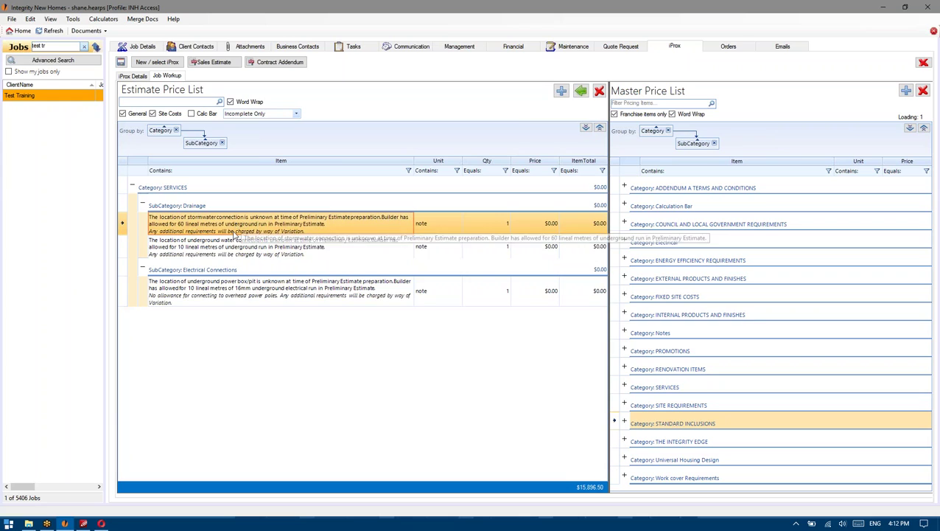
{"action": "left_click", "coordinate": [250, 293], "text": "shift"}
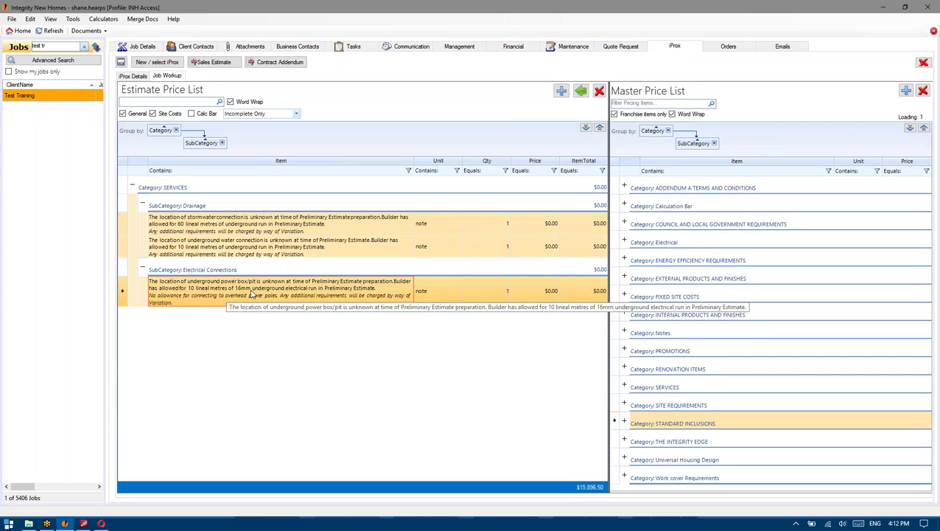
{"action": "right_click", "coordinate": [275, 289]}
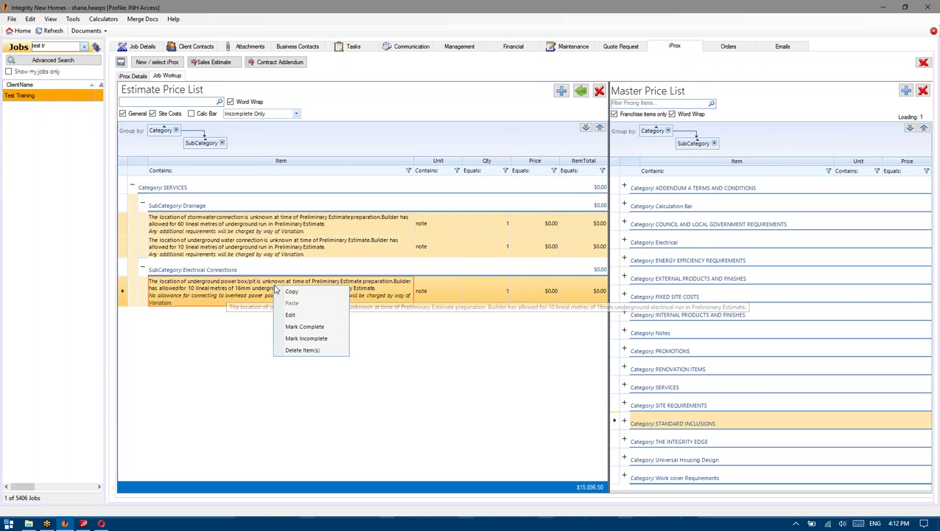
{"action": "left_click", "coordinate": [307, 326]}
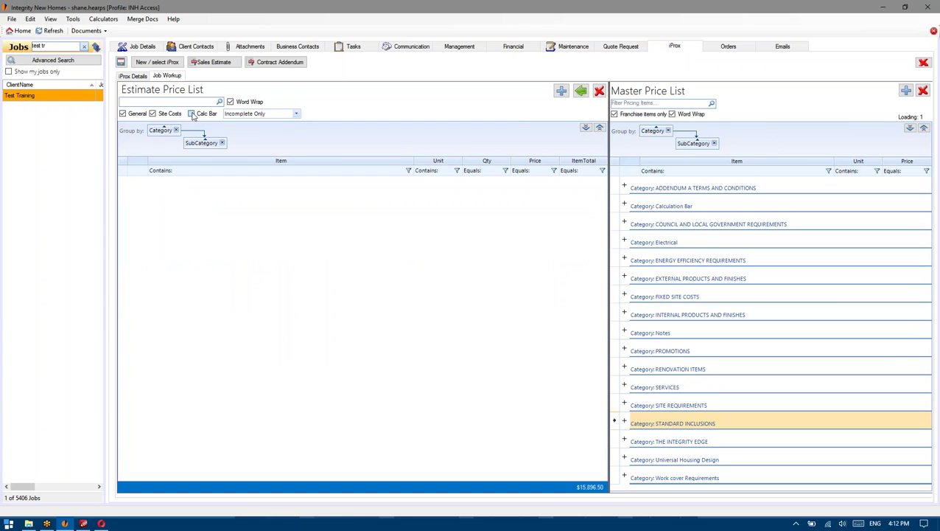
Step: Include and expand Calculation Bar items, then delete the $350 cladding allowance for small areas
{"action": "left_click", "coordinate": [191, 115]}
{"action": "left_click", "coordinate": [585, 128]}
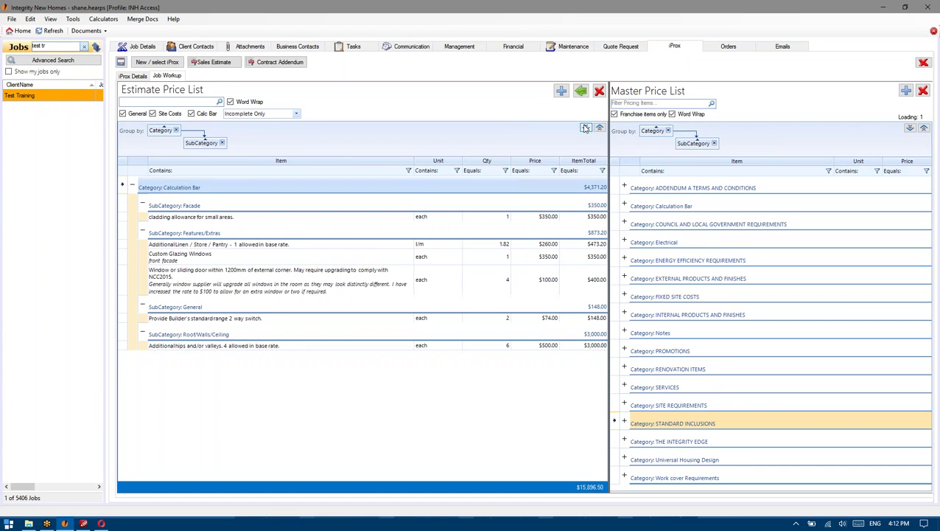
{"action": "left_click", "coordinate": [182, 217]}
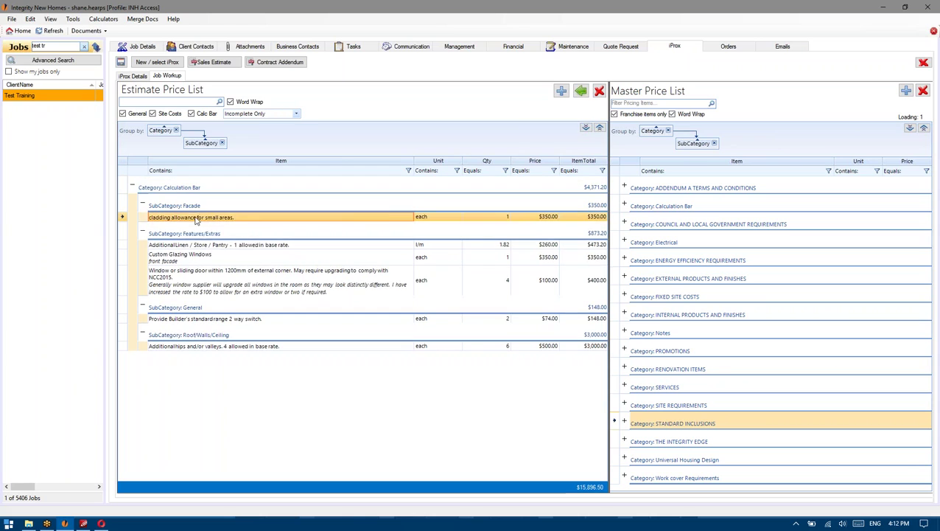
{"action": "left_click", "coordinate": [599, 91]}
{"action": "left_click", "coordinate": [490, 299]}
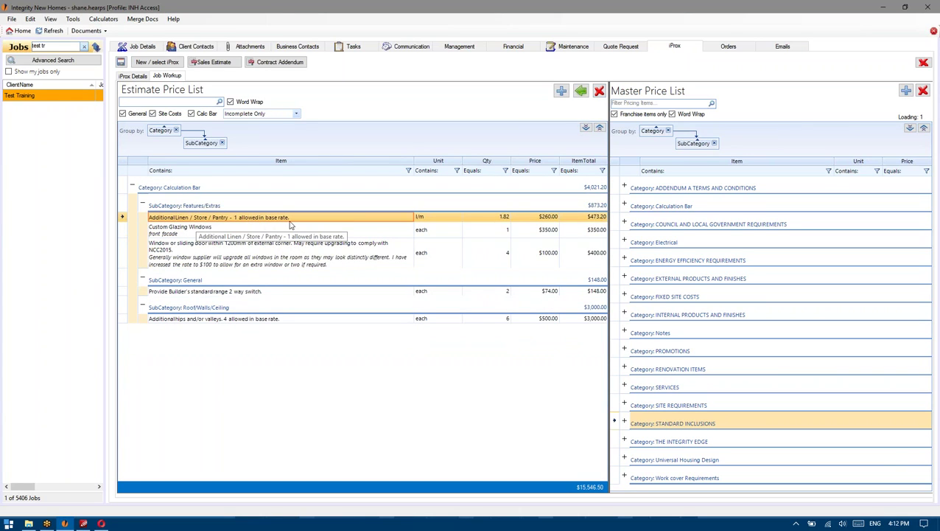
{"action": "left_click", "coordinate": [83, 523]}
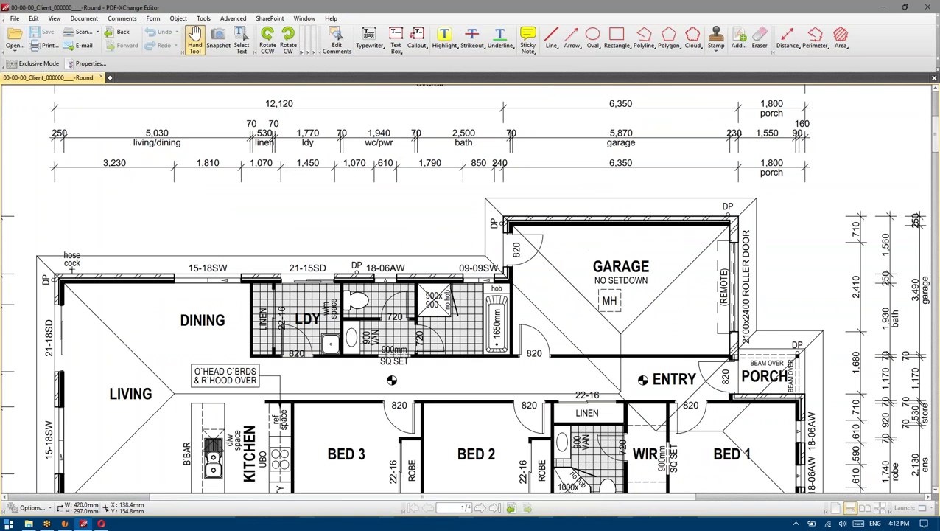
{"action": "left_click_drag", "start_coordinate": [450, 359], "coordinate": [416, 268]}
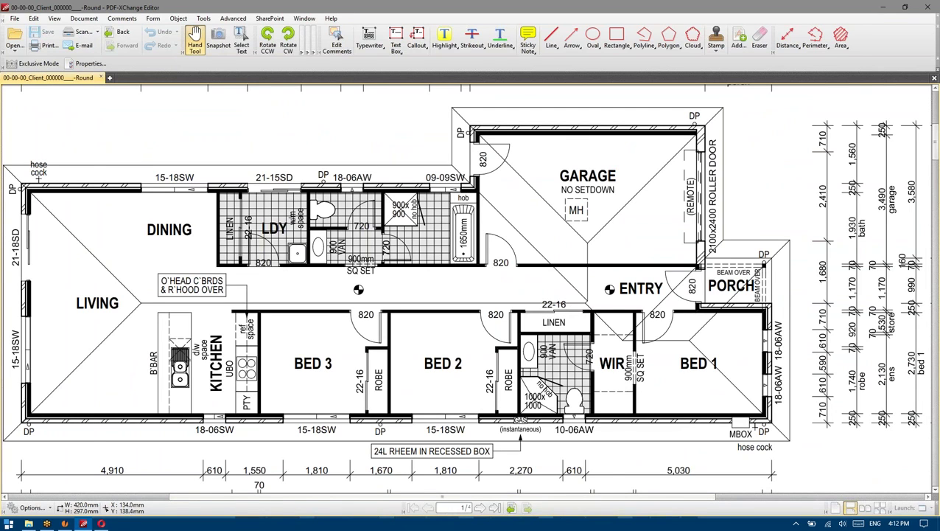
{"action": "left_click_drag", "start_coordinate": [230, 228], "coordinate": [420, 219]}
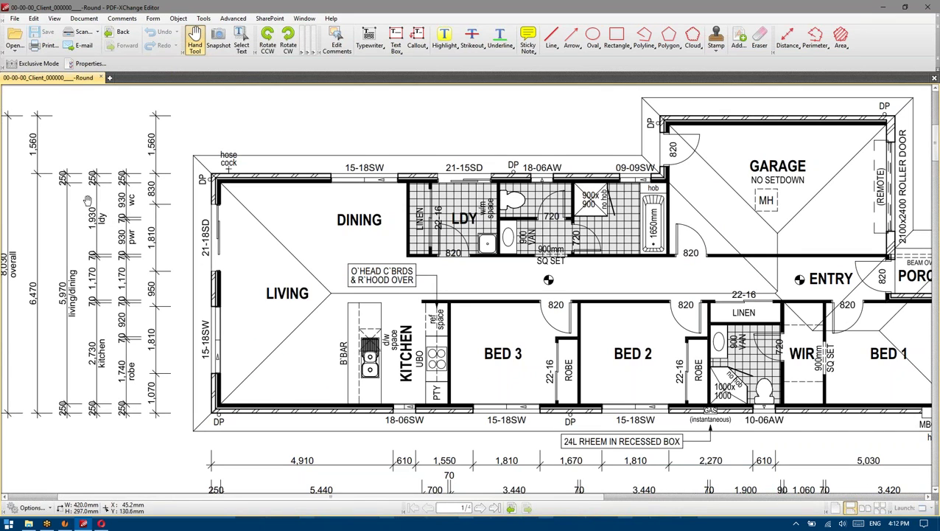
Step: Set the Linen/Store/Pantry quantity to 1.93 and mark it complete
{"action": "left_click", "coordinate": [883, 6]}
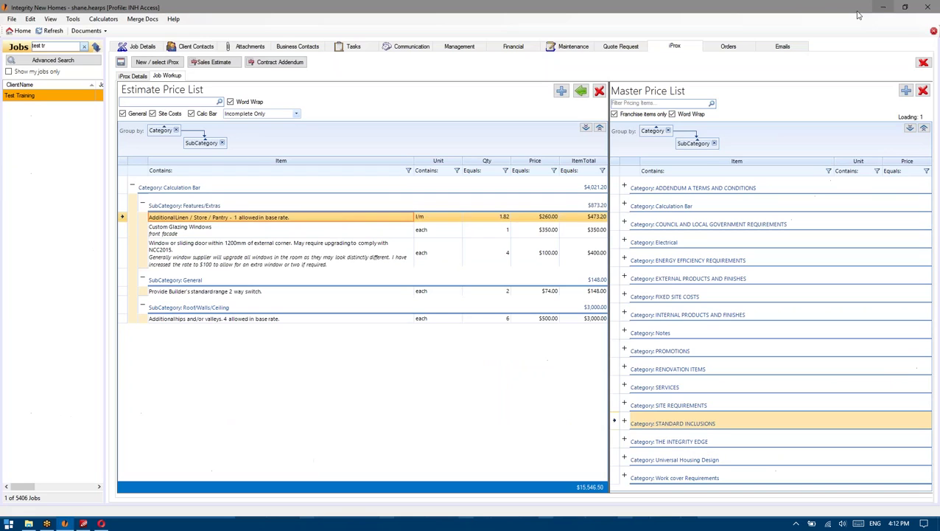
{"action": "left_click", "coordinate": [472, 218]}
{"action": "type", "text": "1.93"}
{"action": "key", "text": "Return"}
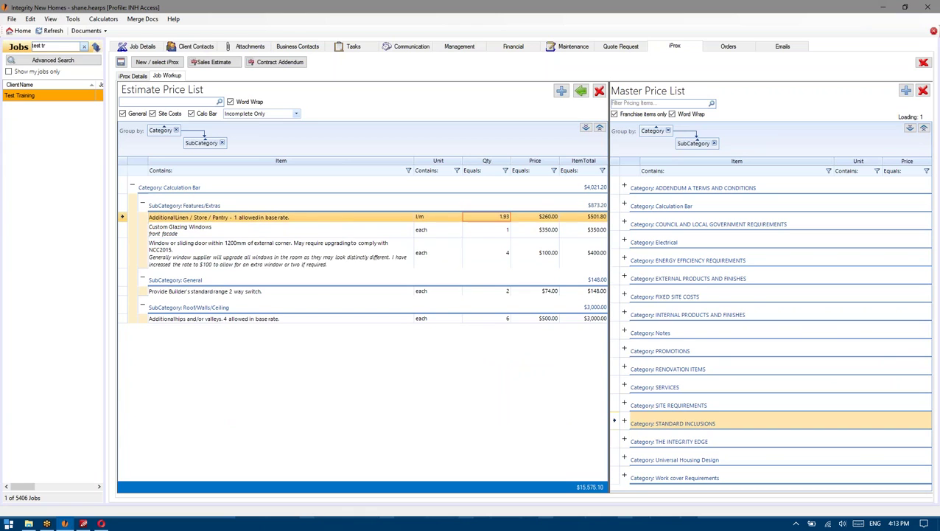
{"action": "right_click", "coordinate": [478, 216]}
{"action": "left_click", "coordinate": [502, 267]}
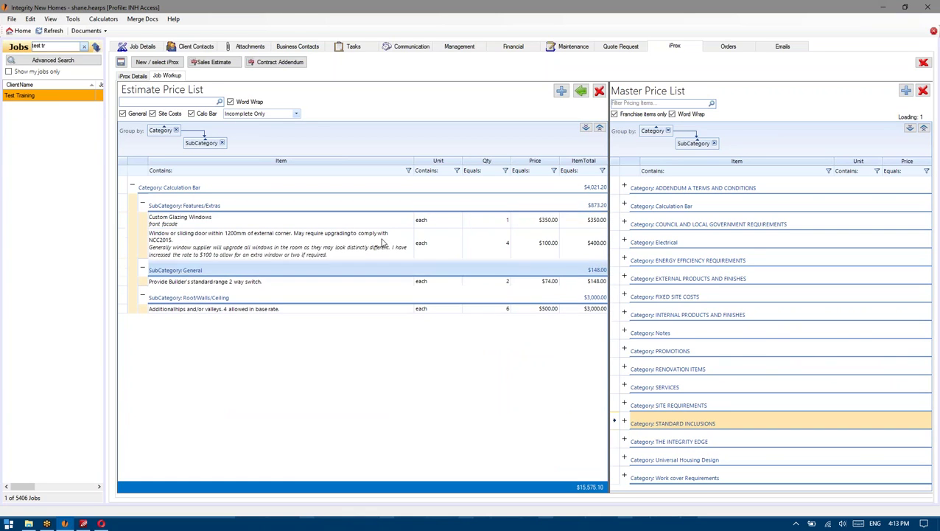
Step: Check the house plan, then delete the Custom Glazing Windows item
{"action": "left_click", "coordinate": [211, 218]}
{"action": "left_click", "coordinate": [83, 523]}
{"action": "scroll", "coordinate": [493, 254], "scroll_direction": "down", "scroll_amount": 2}
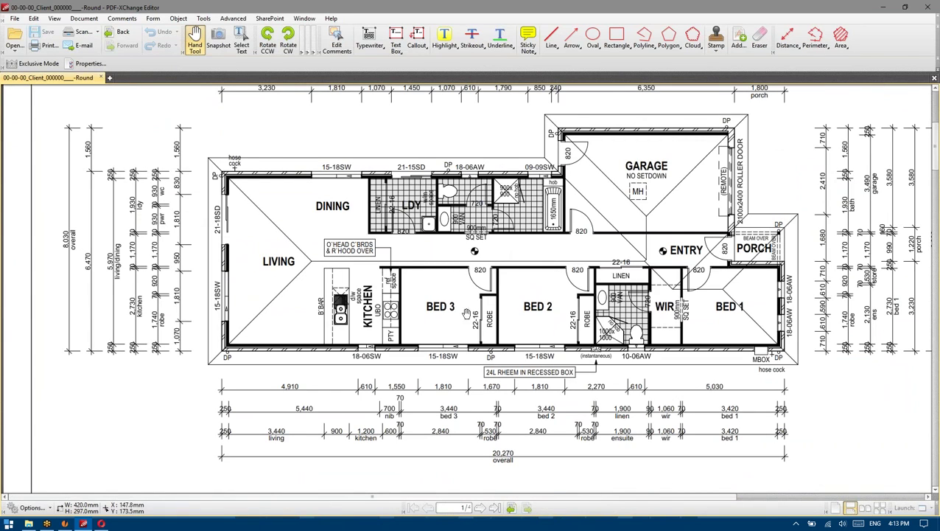
{"action": "scroll", "coordinate": [450, 269], "scroll_direction": "down", "scroll_amount": 10}
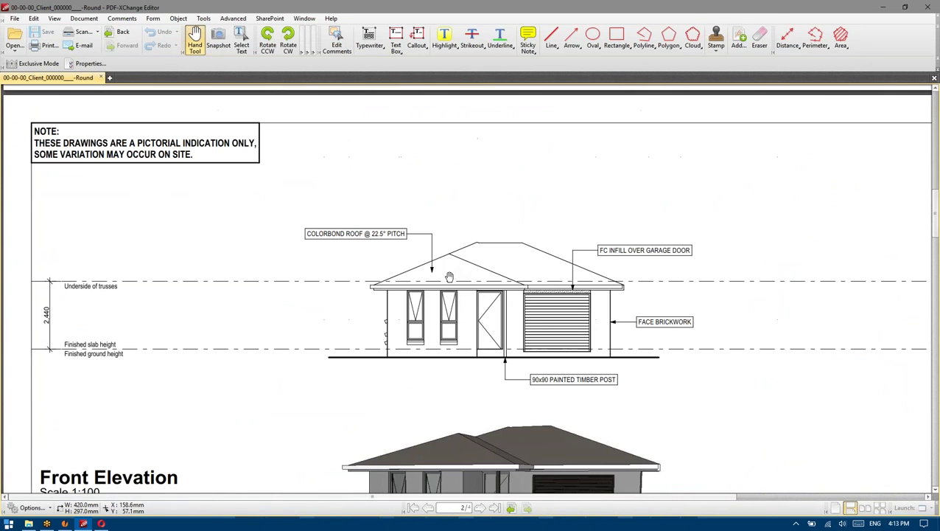
{"action": "scroll", "coordinate": [573, 337], "scroll_direction": "down", "scroll_amount": 2}
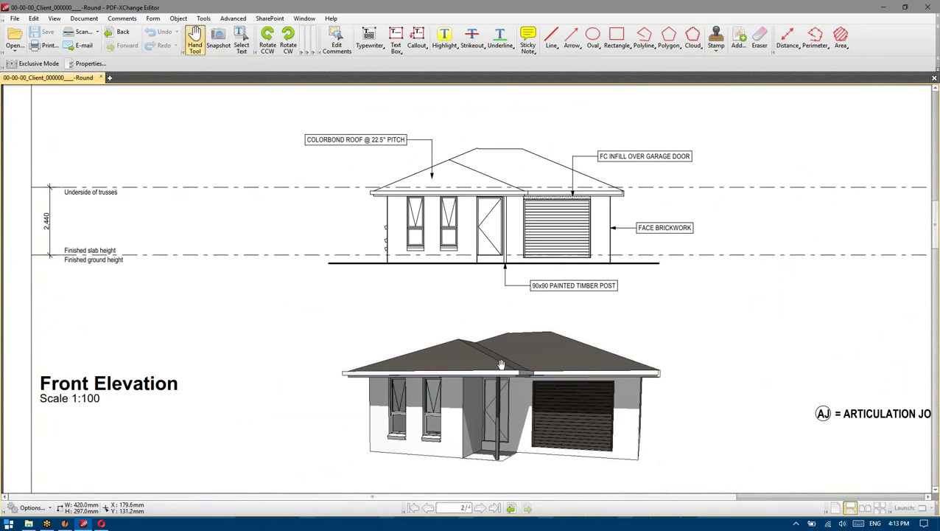
{"action": "scroll", "coordinate": [498, 362], "scroll_direction": "down", "scroll_amount": 5}
{"action": "scroll", "coordinate": [497, 362], "scroll_direction": "down", "scroll_amount": 8}
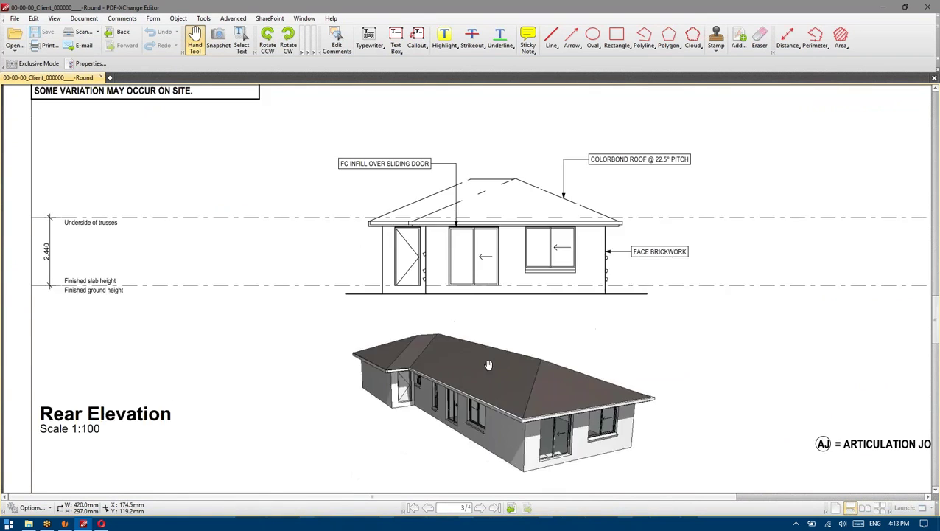
{"action": "left_click", "coordinate": [884, 7]}
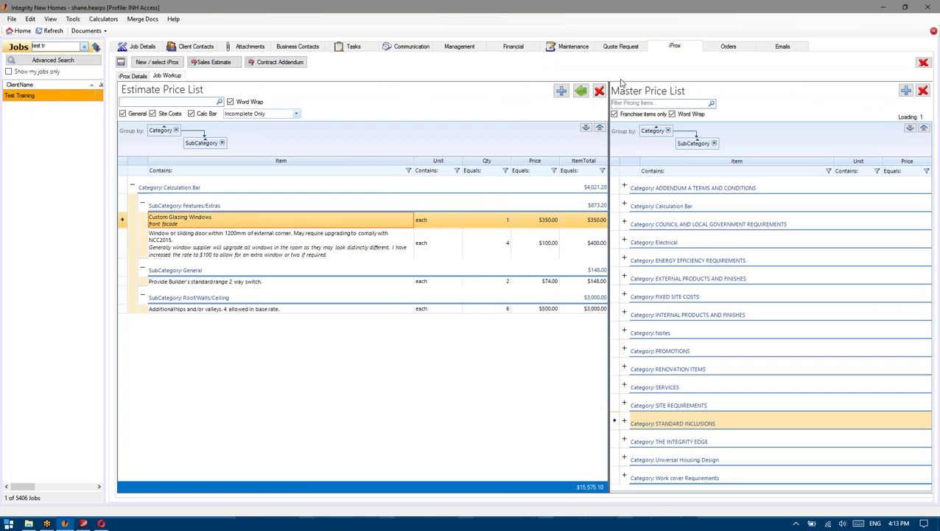
{"action": "left_click", "coordinate": [599, 91]}
{"action": "left_click", "coordinate": [492, 298]}
Step: Select the 2 way switch item and check it against the electrical plan
{"action": "left_click", "coordinate": [277, 266]}
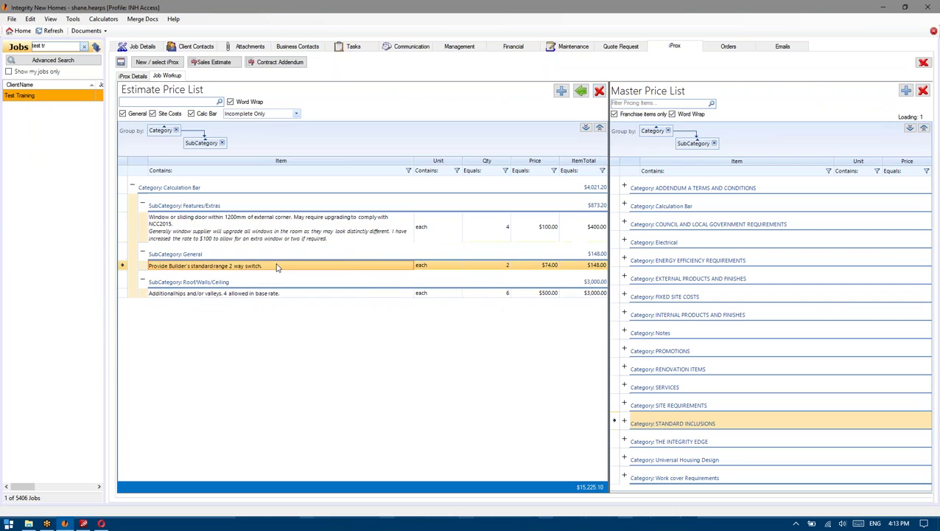
{"action": "left_click", "coordinate": [84, 523]}
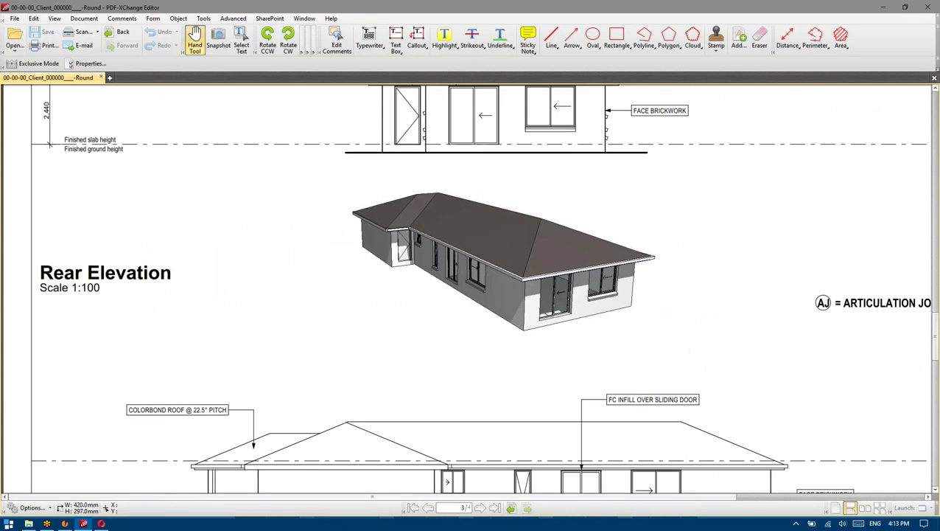
{"action": "scroll", "coordinate": [936, 339], "scroll_direction": "down", "scroll_amount": 1}
{"action": "scroll", "coordinate": [936, 339], "scroll_direction": "down", "scroll_amount": 5}
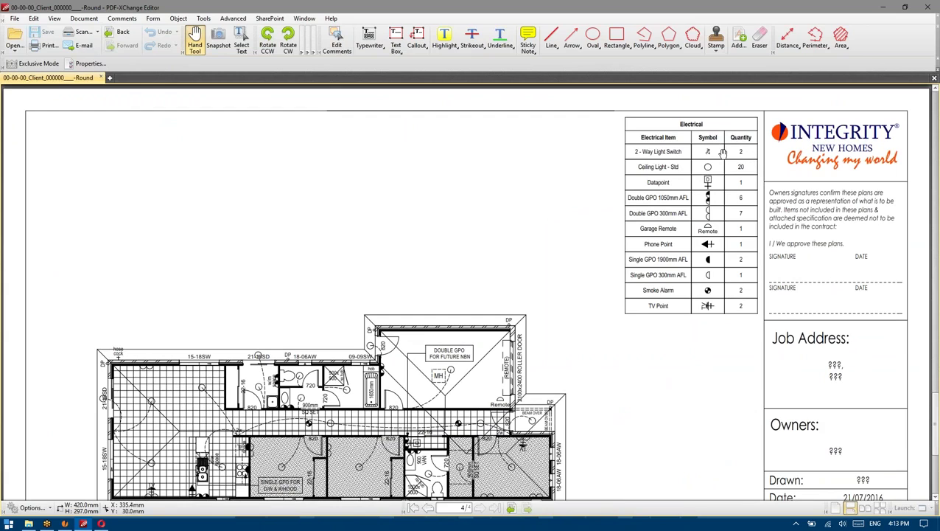
Step: Mark the 2 way switch item complete and recheck the house plan
{"action": "left_click", "coordinate": [883, 6]}
{"action": "right_click", "coordinate": [254, 268]}
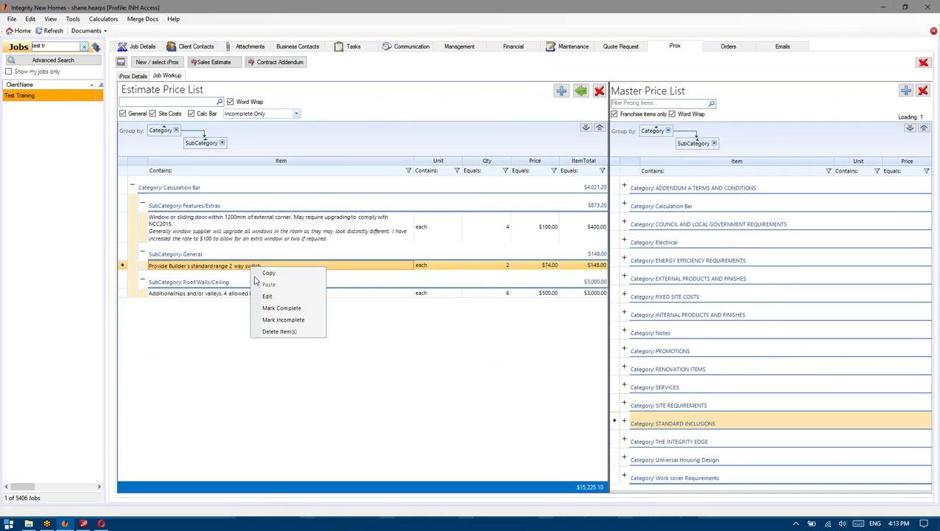
{"action": "left_click", "coordinate": [279, 308]}
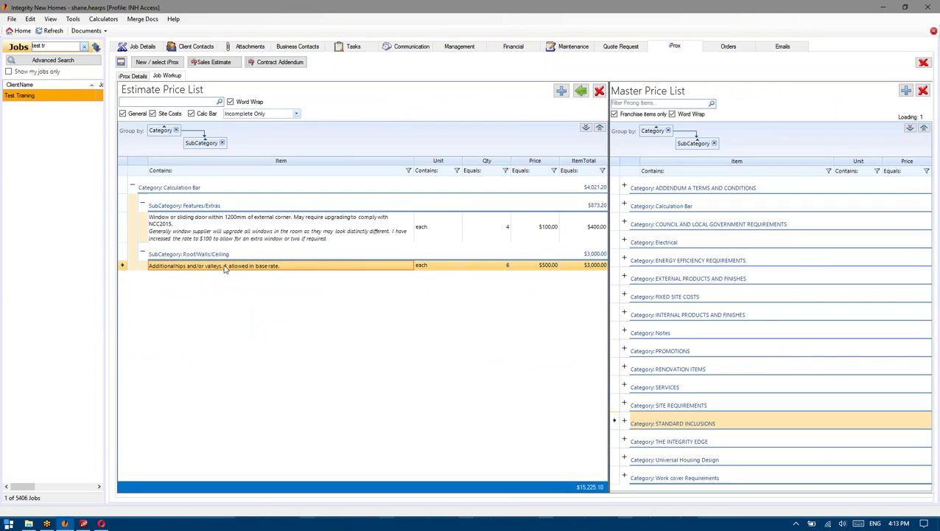
{"action": "left_click", "coordinate": [83, 524]}
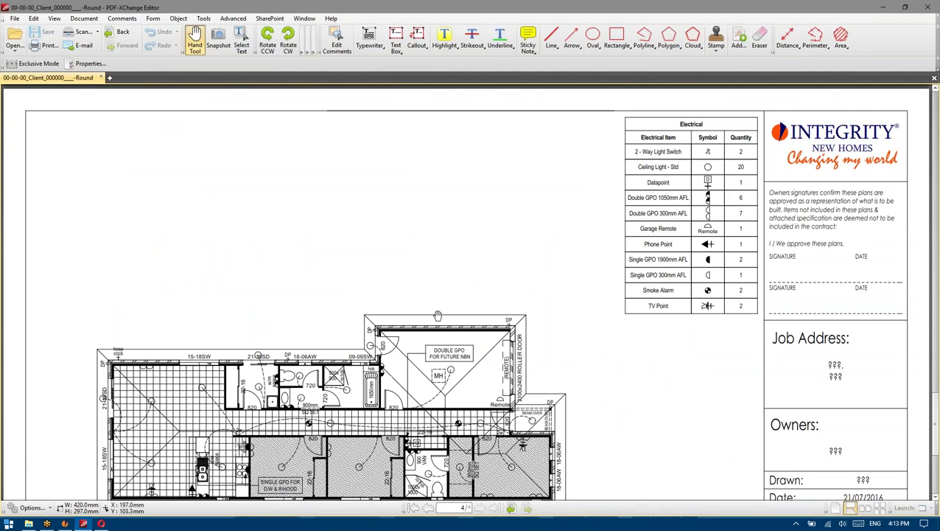
{"action": "scroll", "coordinate": [437, 316], "scroll_direction": "down", "scroll_amount": 3}
{"action": "scroll", "coordinate": [437, 315], "scroll_direction": "up", "scroll_amount": 10}
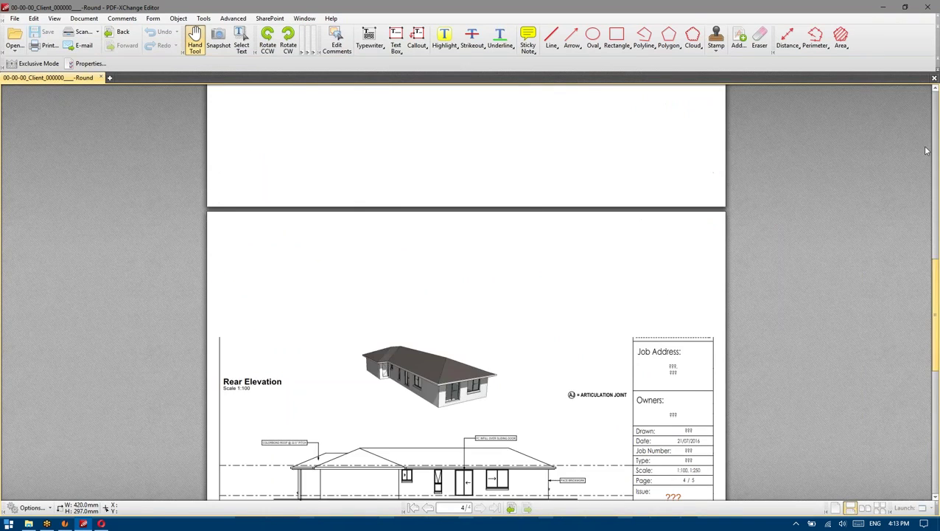
{"action": "scroll", "coordinate": [460, 272], "scroll_direction": "up", "scroll_amount": 2}
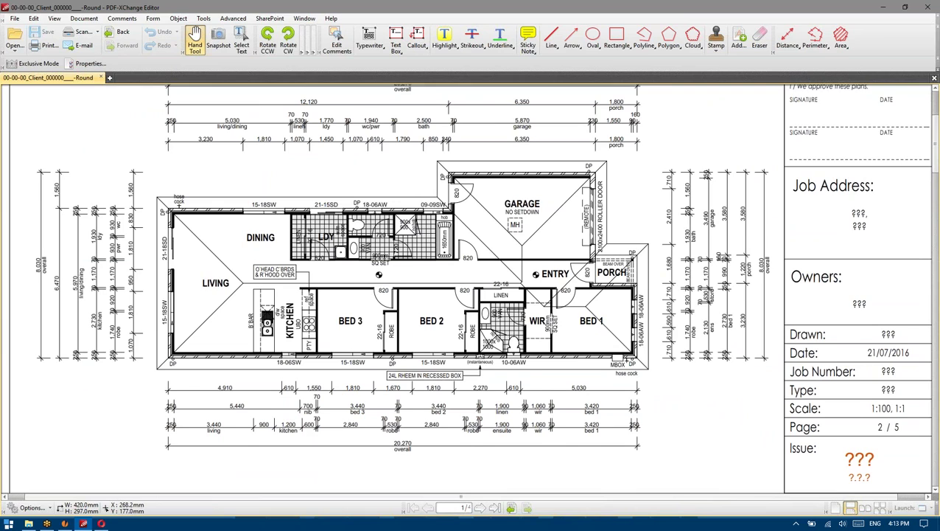
Step: Confirm the Additional hips quantity of 5 and mark it complete
{"action": "left_click", "coordinate": [883, 7]}
{"action": "left_click", "coordinate": [492, 266]}
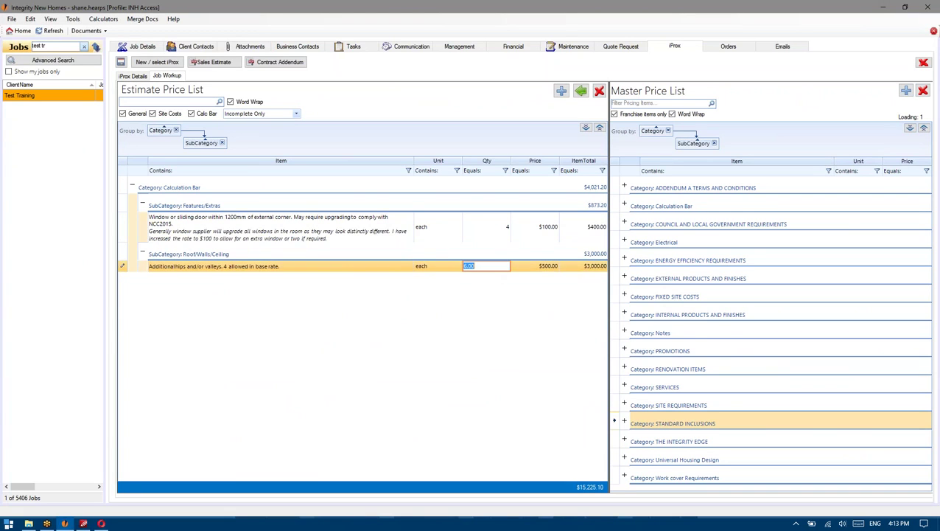
{"action": "key", "text": "Return"}
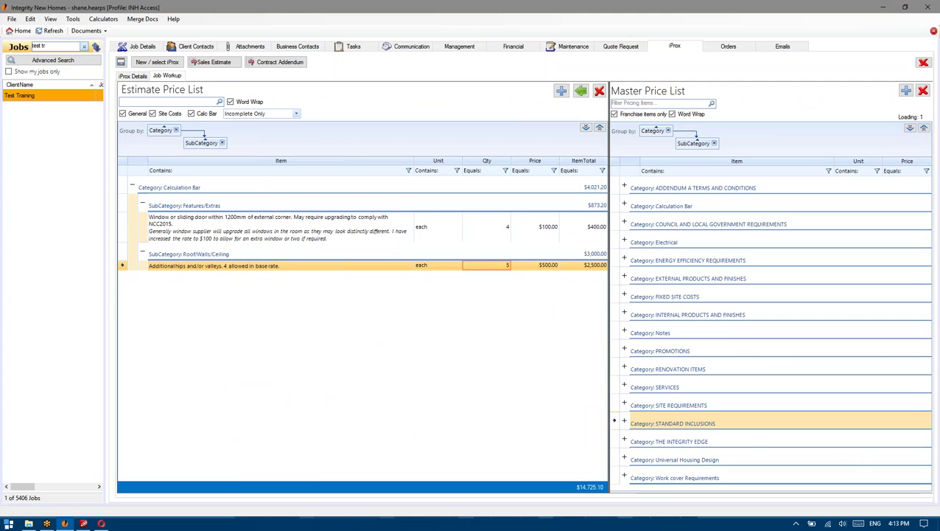
{"action": "right_click", "coordinate": [488, 264]}
{"action": "left_click", "coordinate": [516, 304]}
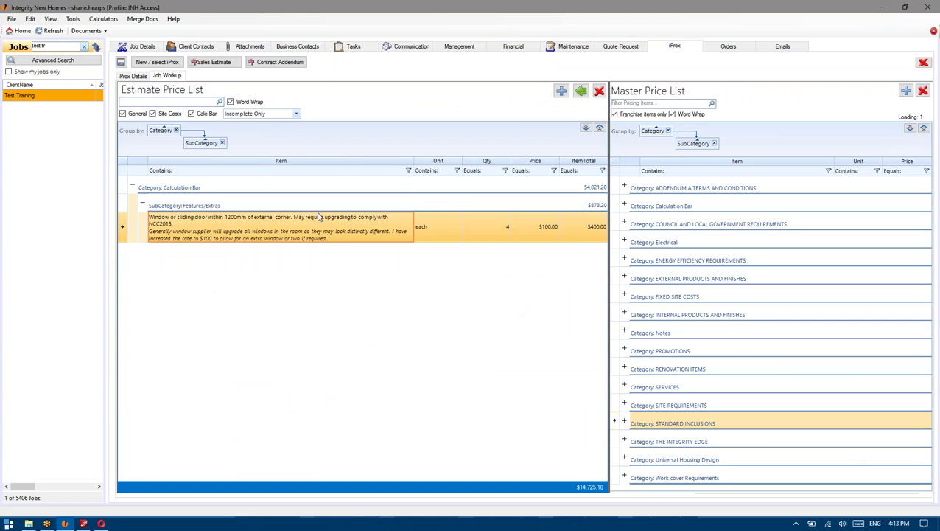
Step: Pan through the floor plan PDF to check the whole layout
{"action": "left_click", "coordinate": [112, 501]}
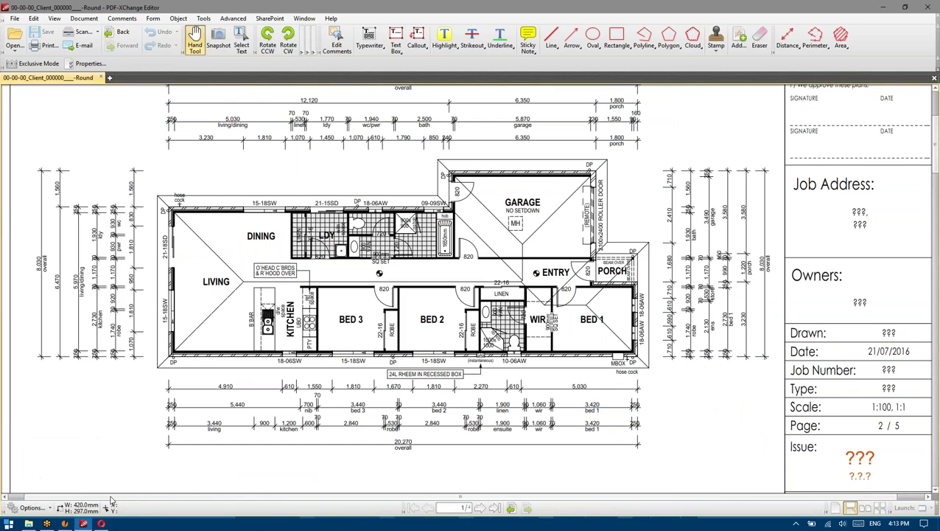
{"action": "scroll", "coordinate": [411, 294], "scroll_direction": "up", "scroll_amount": 1}
{"action": "left_click", "coordinate": [881, 7]}
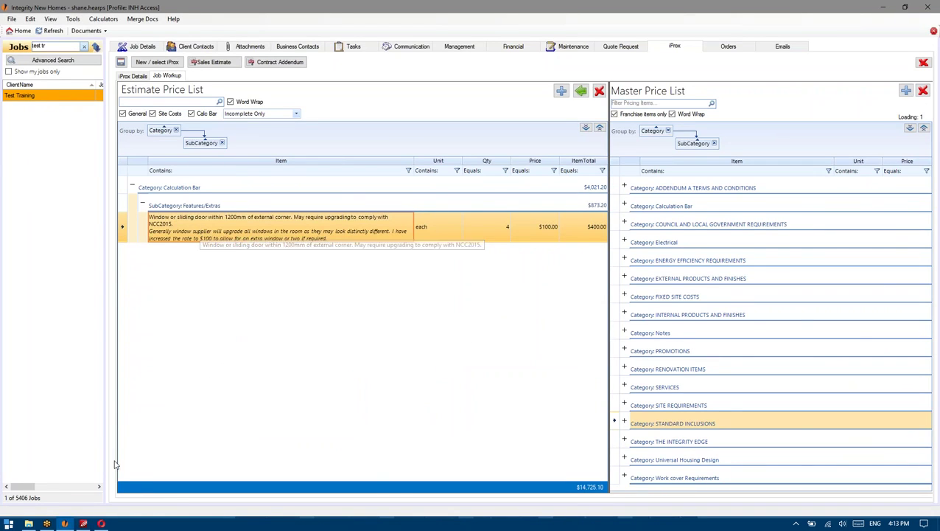
{"action": "left_click", "coordinate": [83, 523]}
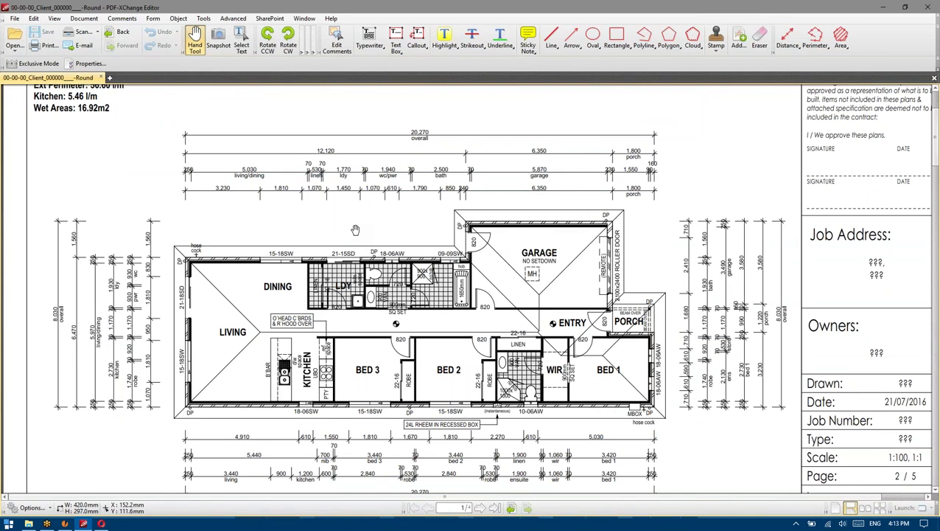
{"action": "scroll", "coordinate": [191, 257], "scroll_direction": "up", "scroll_amount": 3}
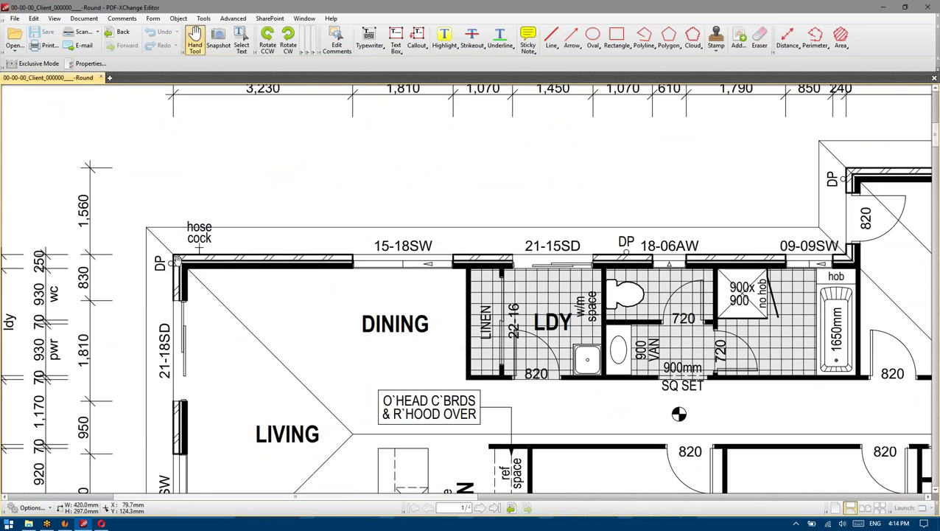
{"action": "scroll", "coordinate": [192, 257], "scroll_direction": "down", "scroll_amount": 3}
{"action": "left_click_drag", "start_coordinate": [524, 240], "coordinate": [439, 208]}
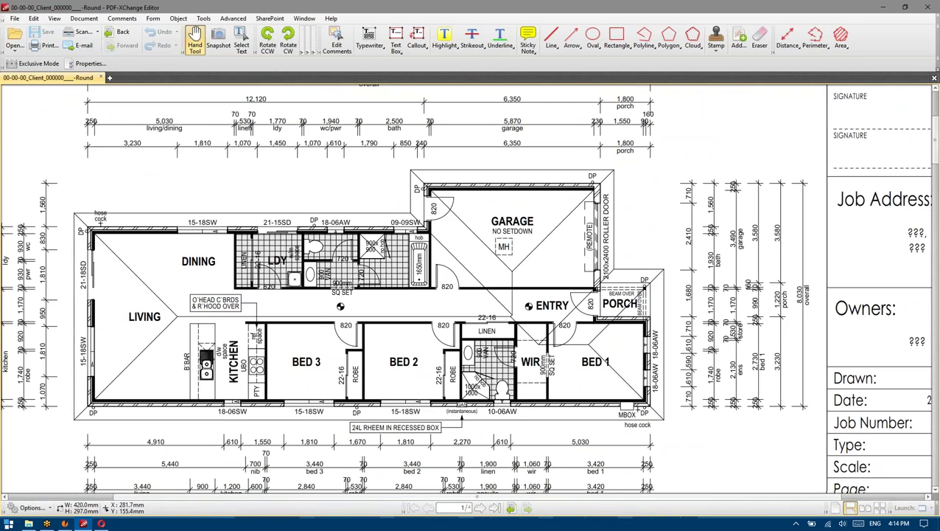
{"action": "left_click_drag", "start_coordinate": [647, 317], "coordinate": [650, 313]}
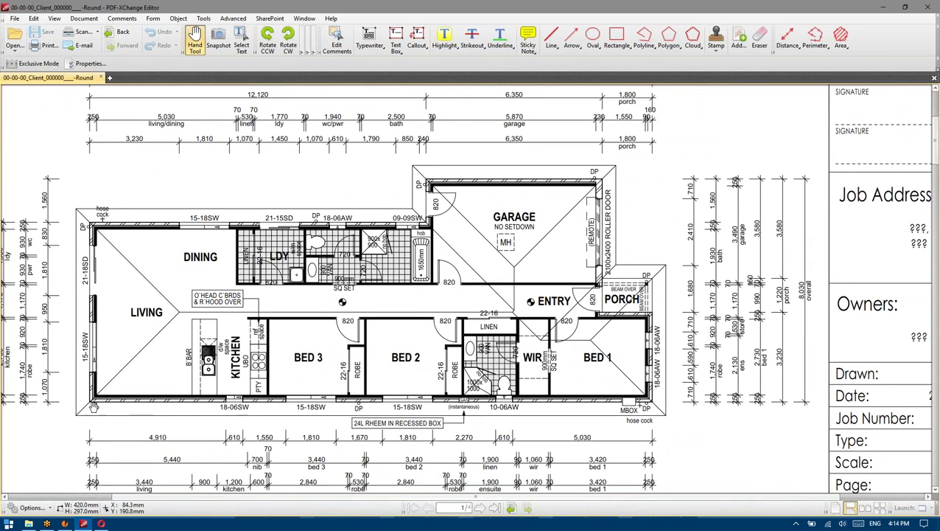
{"action": "scroll", "coordinate": [78, 354], "scroll_direction": "up", "scroll_amount": 2}
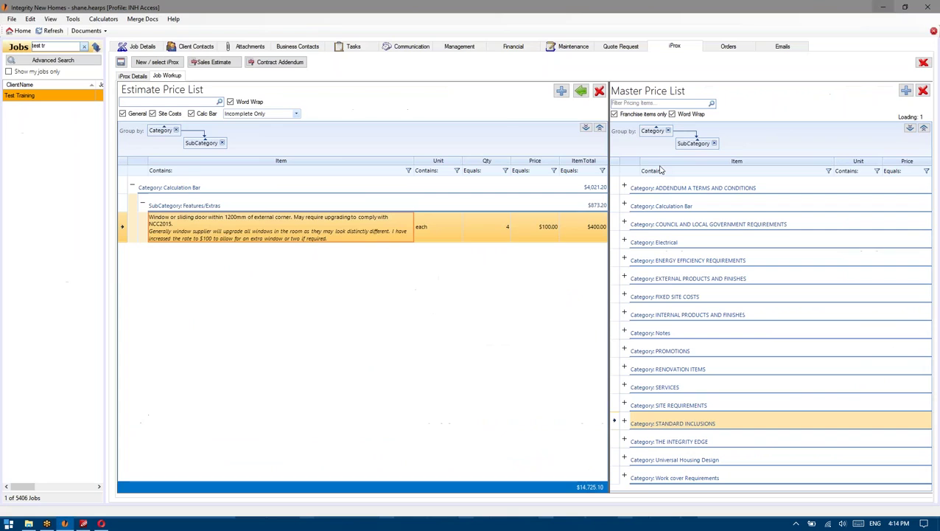
{"action": "key", "text": "alt+Tab"}
Step: Mark the window-near-external-corner item complete and view the iProx Details pricing summary
{"action": "right_click", "coordinate": [484, 230]}
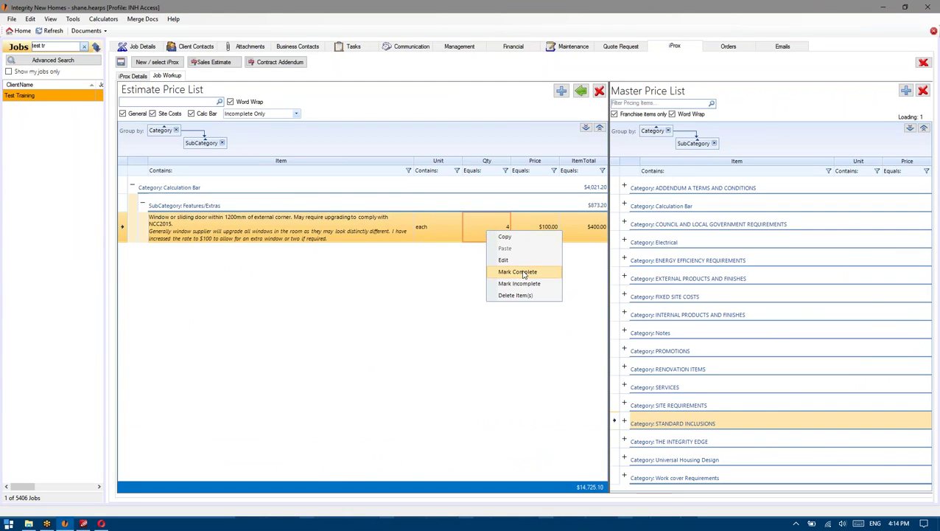
{"action": "left_click", "coordinate": [519, 295]}
{"action": "left_click", "coordinate": [134, 77]}
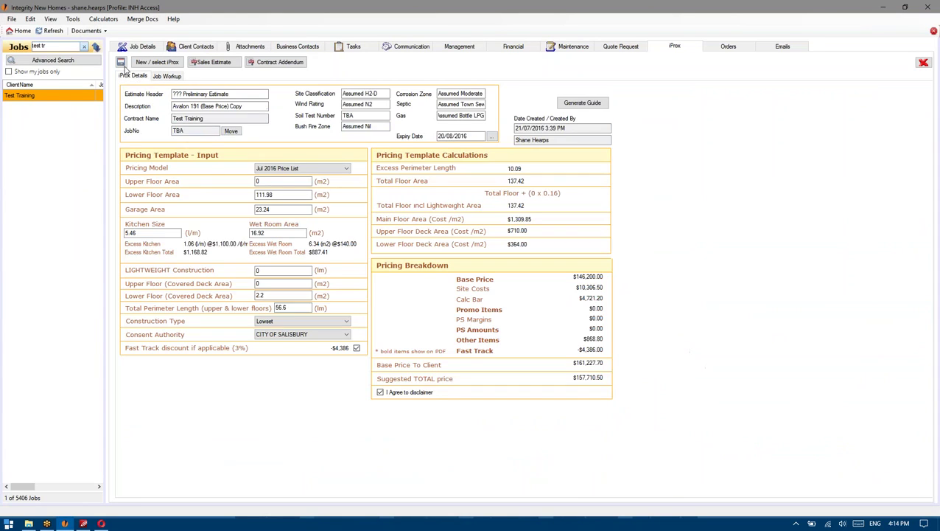
Step: Return to Job Workup filtered to Incomplete Only, checking the floor plan PDF before minimising it
{"action": "left_click", "coordinate": [167, 76]}
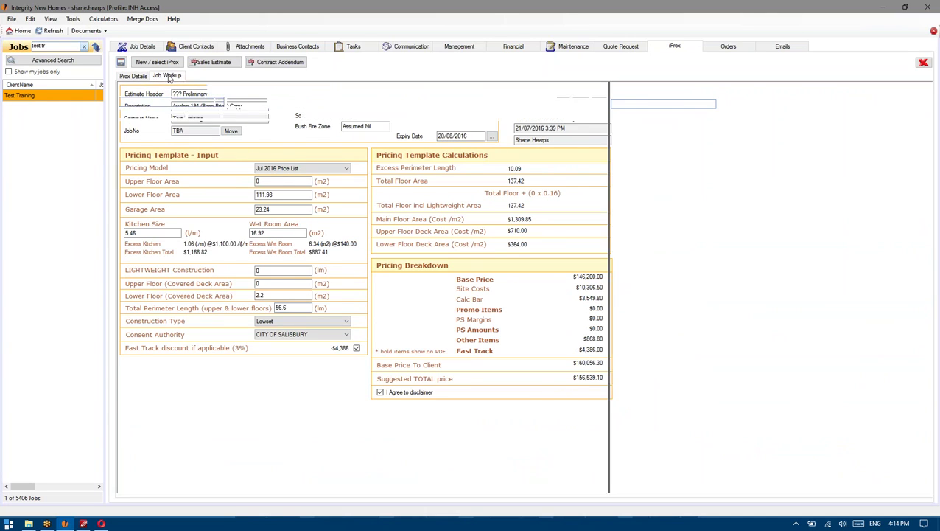
{"action": "left_click", "coordinate": [243, 114]}
{"action": "left_click", "coordinate": [243, 135]}
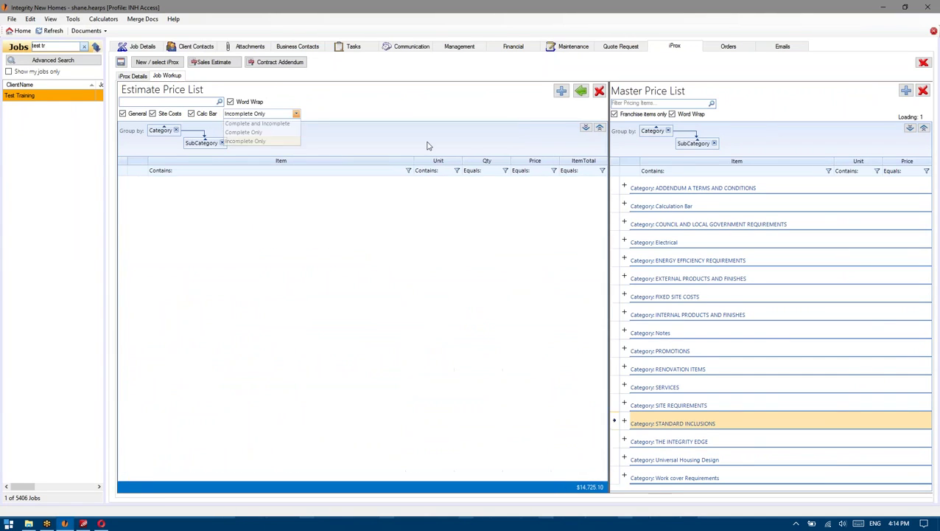
{"action": "left_click", "coordinate": [84, 524]}
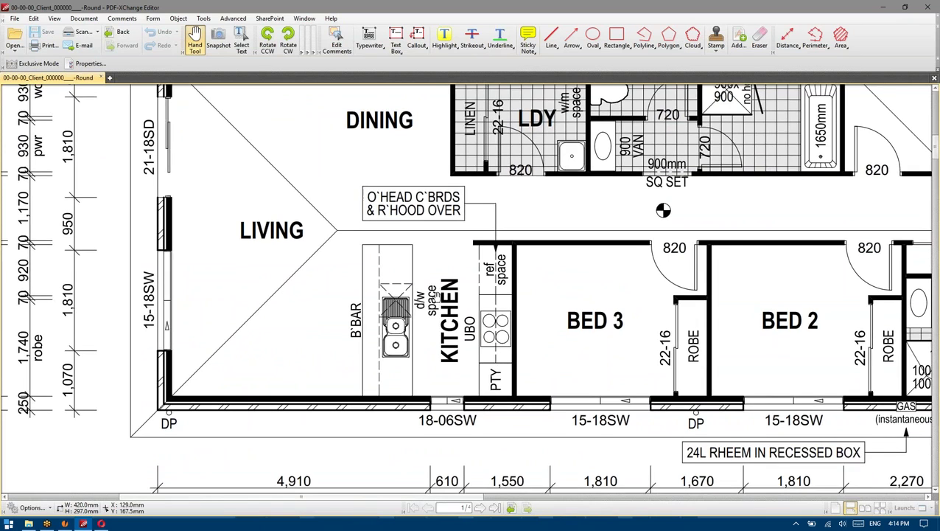
{"action": "scroll", "coordinate": [599, 266], "scroll_direction": "down", "scroll_amount": 2}
{"action": "scroll", "coordinate": [599, 266], "scroll_direction": "up", "scroll_amount": 1}
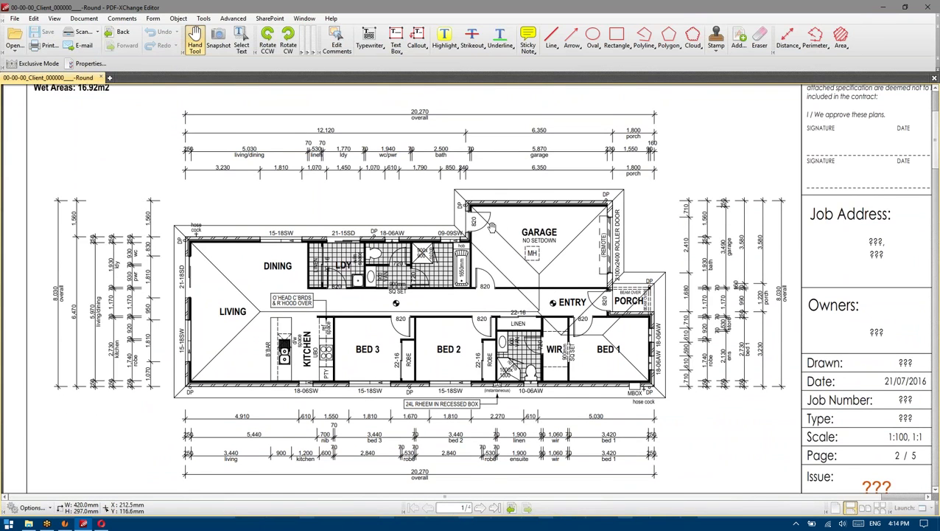
{"action": "scroll", "coordinate": [476, 218], "scroll_direction": "up", "scroll_amount": 1}
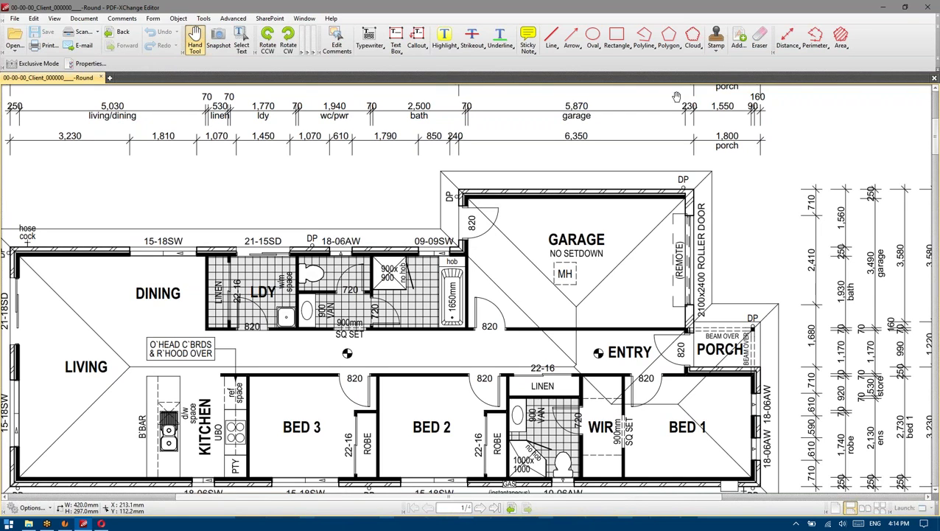
{"action": "left_click", "coordinate": [888, 6]}
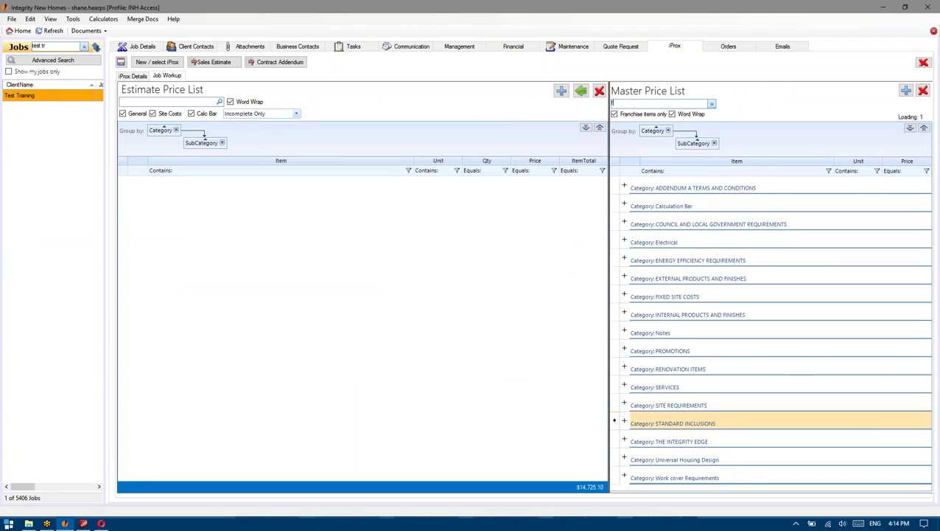
Step: Add the fibreglass external door from the 'fibre' search results to the estimate
{"action": "left_click", "coordinate": [911, 128]}
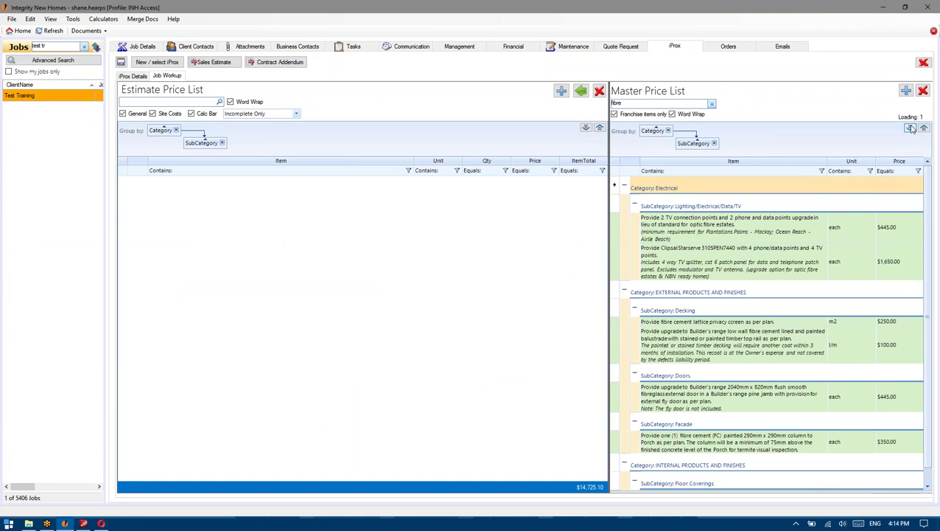
{"action": "left_click", "coordinate": [708, 392]}
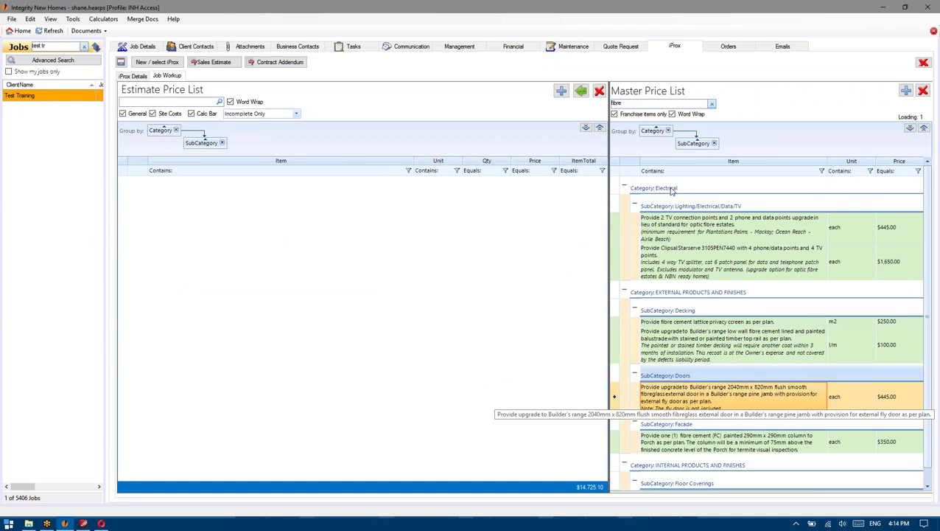
{"action": "left_click", "coordinate": [580, 90]}
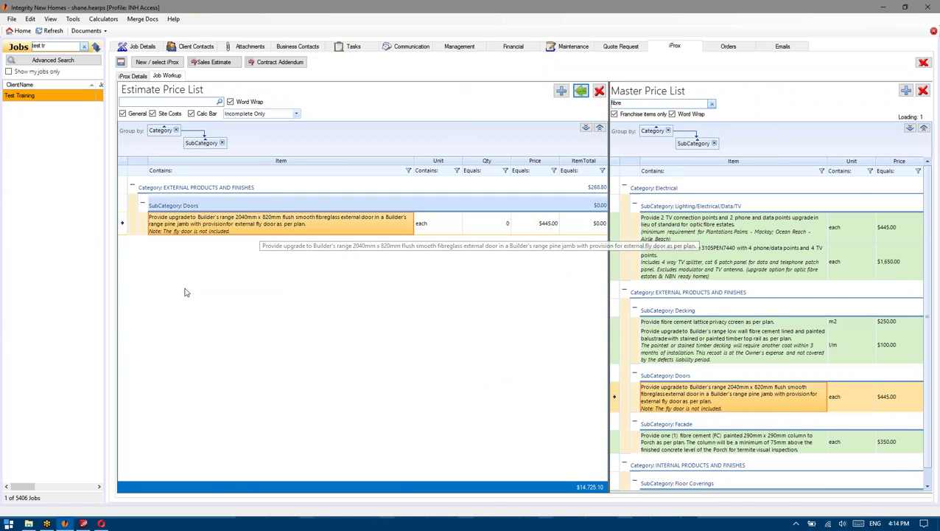
{"action": "left_click", "coordinate": [83, 523]}
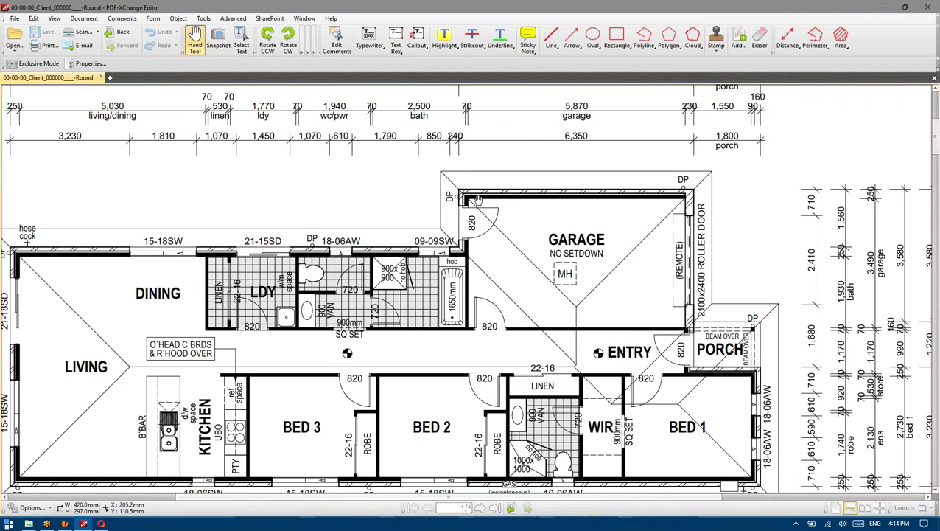
{"action": "scroll", "coordinate": [477, 199], "scroll_direction": "down", "scroll_amount": 4}
{"action": "scroll", "coordinate": [476, 198], "scroll_direction": "up", "scroll_amount": 2}
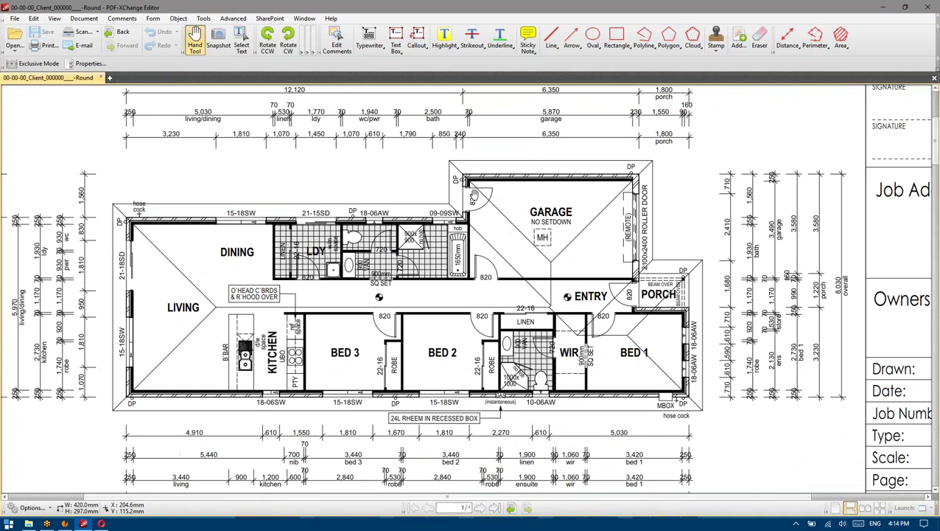
Step: Set the door's quantity to 1 and rename it to include 'to Garage'
{"action": "left_click", "coordinate": [883, 7]}
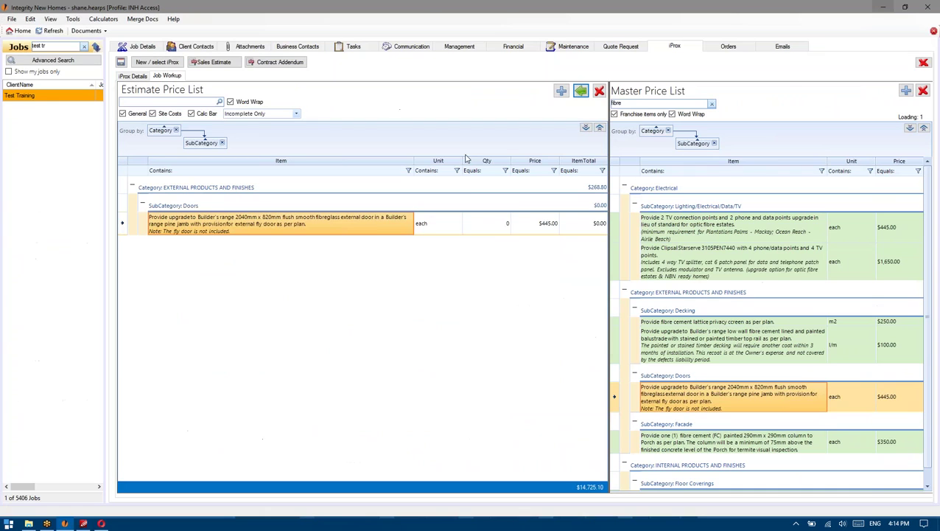
{"action": "left_click", "coordinate": [483, 225]}
{"action": "type", "text": "1"}
{"action": "double_click", "coordinate": [346, 228]}
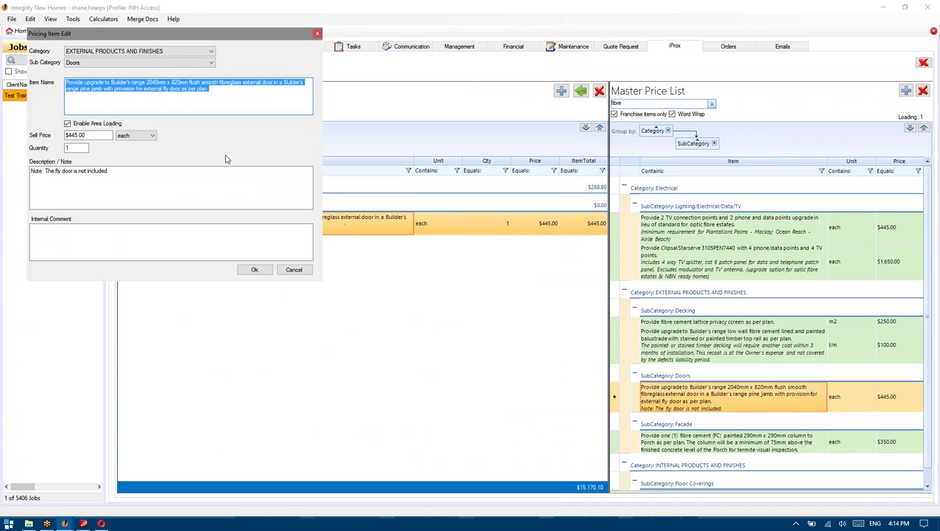
{"action": "left_click", "coordinate": [182, 88]}
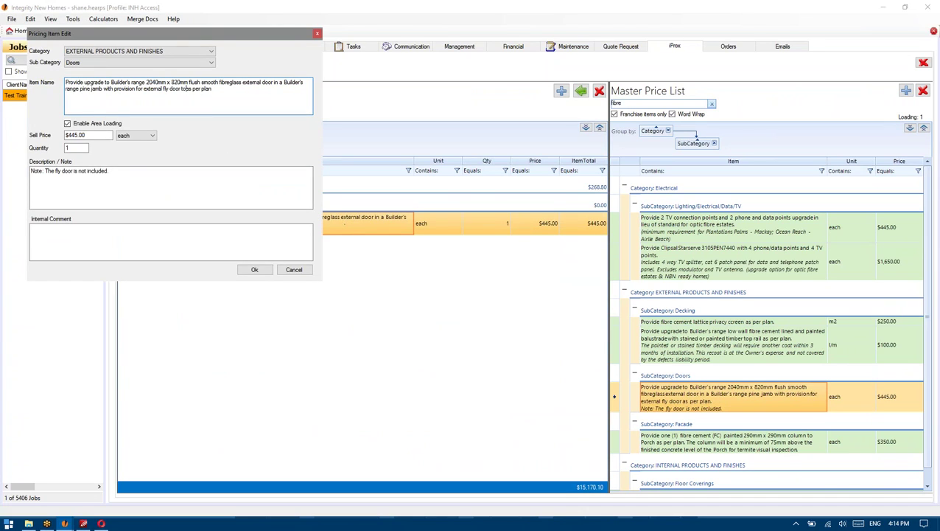
{"action": "left_click", "coordinate": [254, 269]}
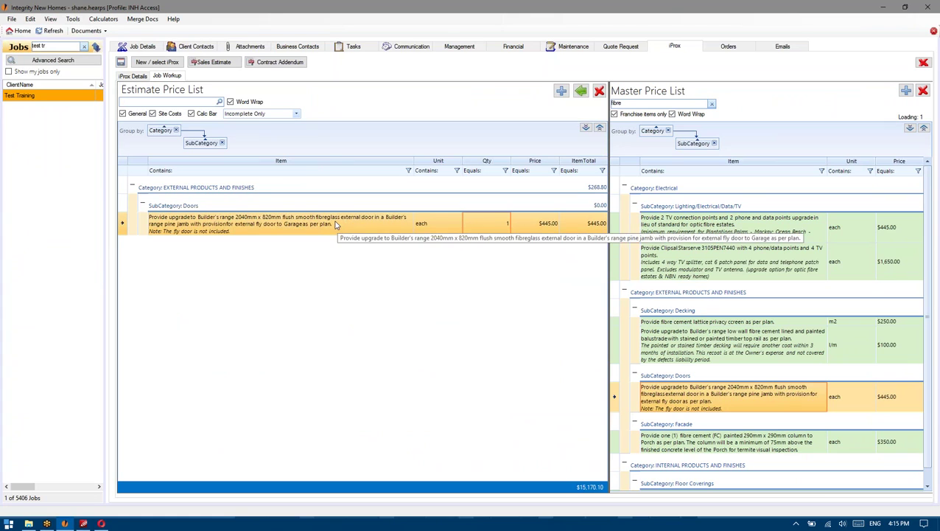
{"action": "left_click", "coordinate": [83, 523]}
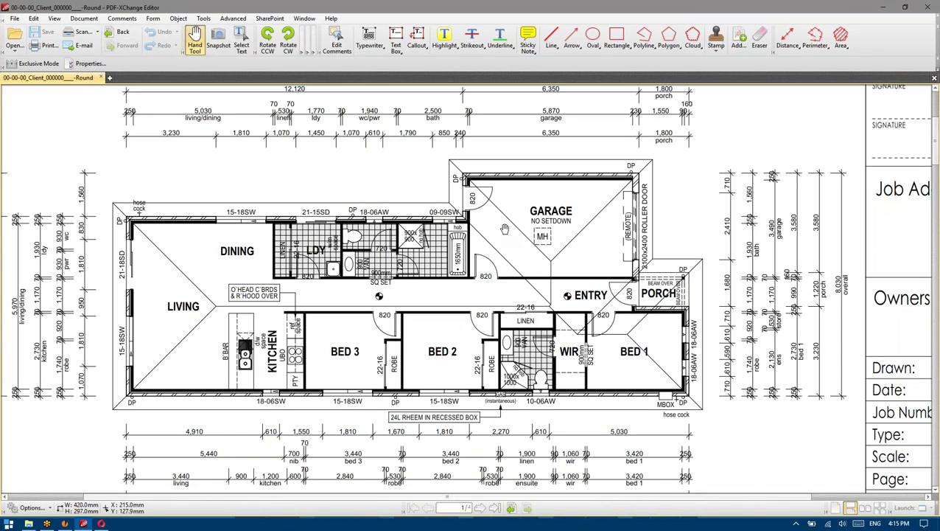
Step: Clear every item from the job's estimate price list with the delete-all option
{"action": "left_click", "coordinate": [881, 6]}
{"action": "right_click", "coordinate": [304, 221]}
{"action": "left_click", "coordinate": [308, 275]}
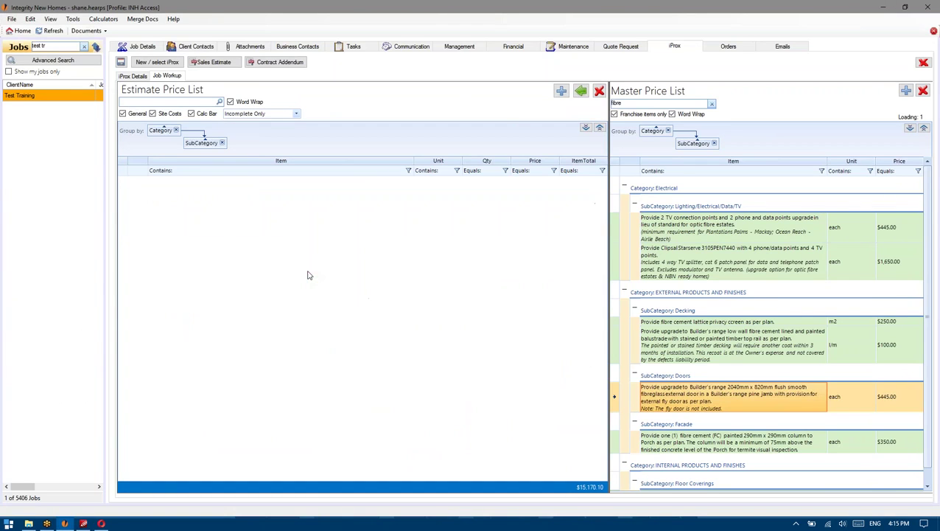
Step: Pan and zoom around the floor plan to study the rooms and dimension lines
{"action": "left_click", "coordinate": [84, 524]}
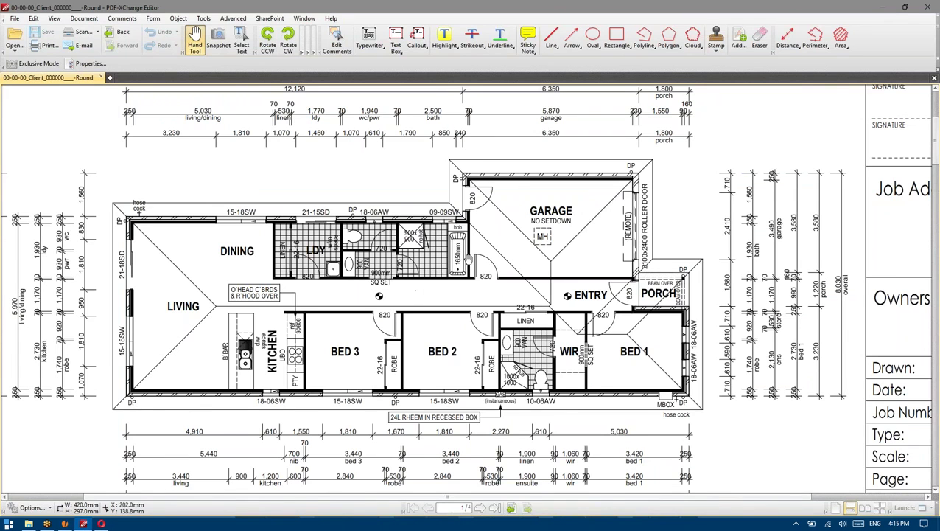
{"action": "scroll", "coordinate": [469, 259], "scroll_direction": "up", "scroll_amount": 2}
{"action": "scroll", "coordinate": [667, 258], "scroll_direction": "down", "scroll_amount": 2}
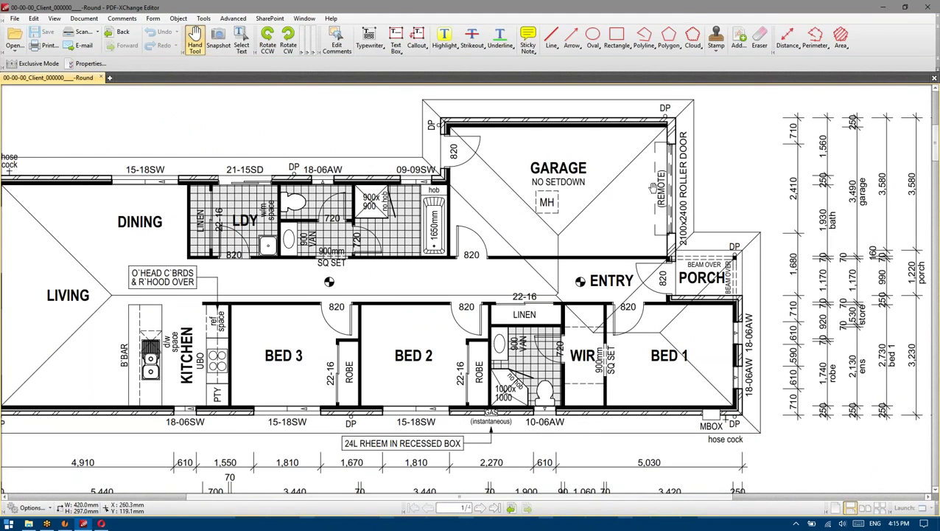
{"action": "scroll", "coordinate": [681, 211], "scroll_direction": "down", "scroll_amount": 1}
{"action": "scroll", "coordinate": [682, 211], "scroll_direction": "up", "scroll_amount": 1}
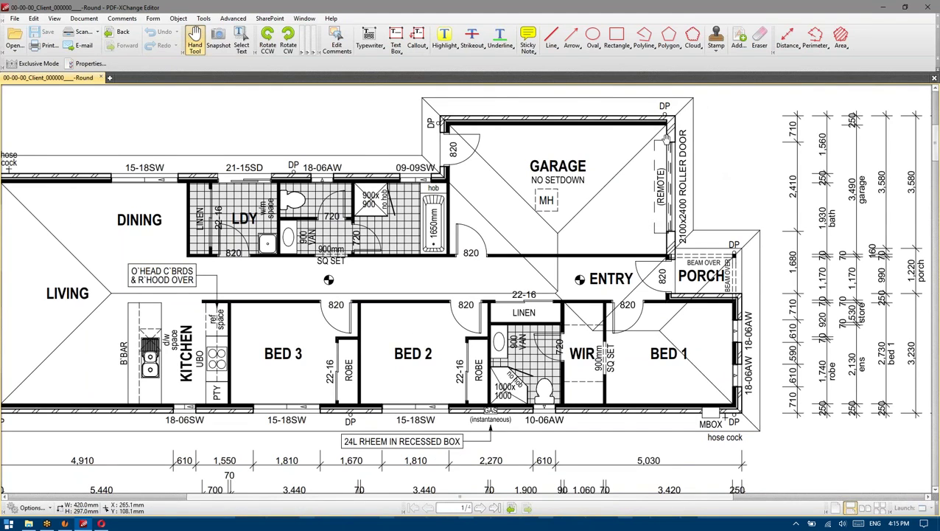
{"action": "scroll", "coordinate": [610, 188], "scroll_direction": "down", "scroll_amount": 1}
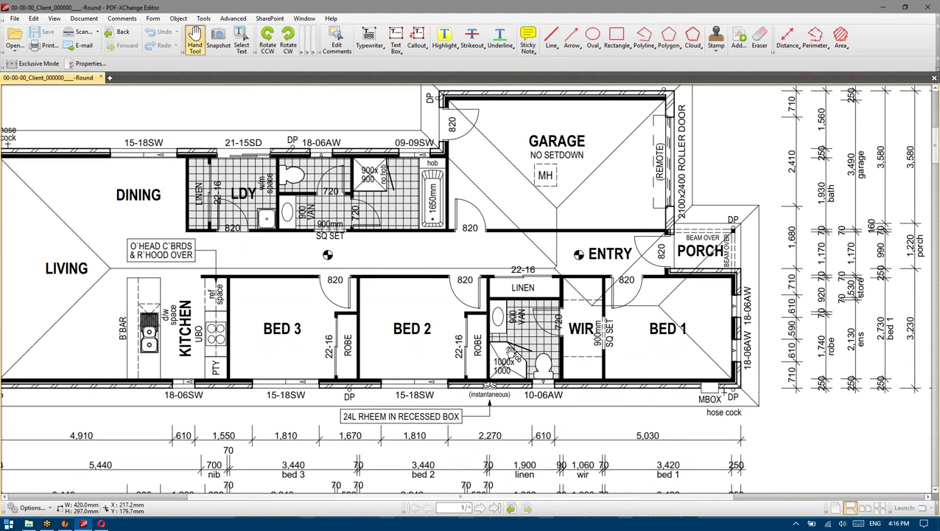
{"action": "left_click_drag", "start_coordinate": [505, 360], "coordinate": [530, 357]}
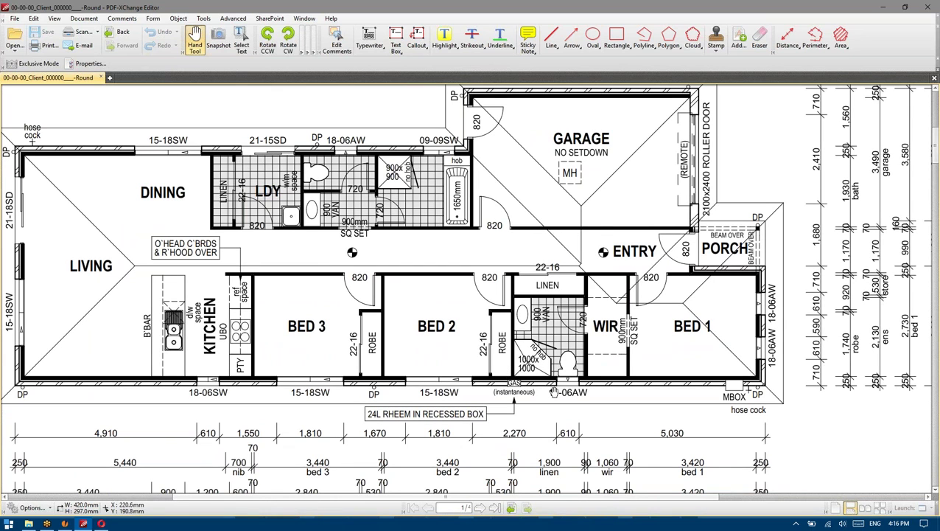
{"action": "left_click_drag", "start_coordinate": [348, 354], "coordinate": [383, 353]}
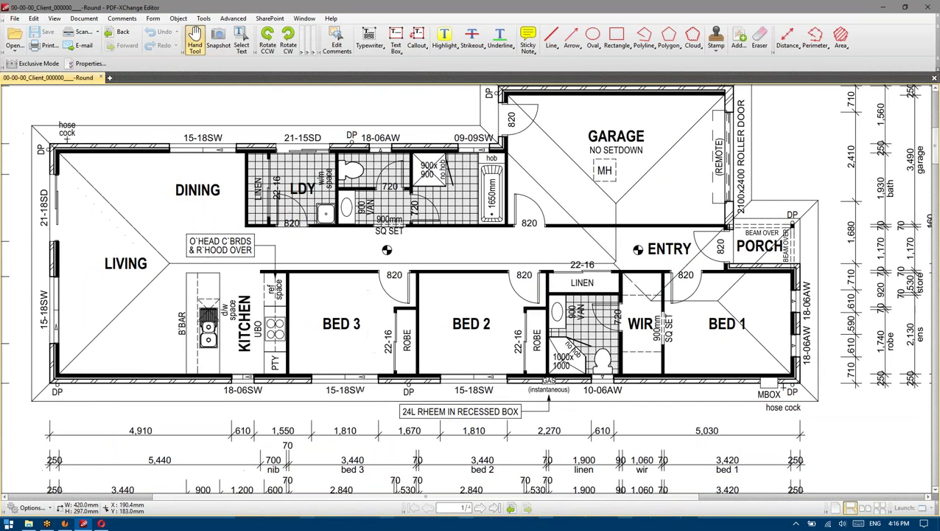
{"action": "left_click_drag", "start_coordinate": [406, 215], "coordinate": [450, 286]}
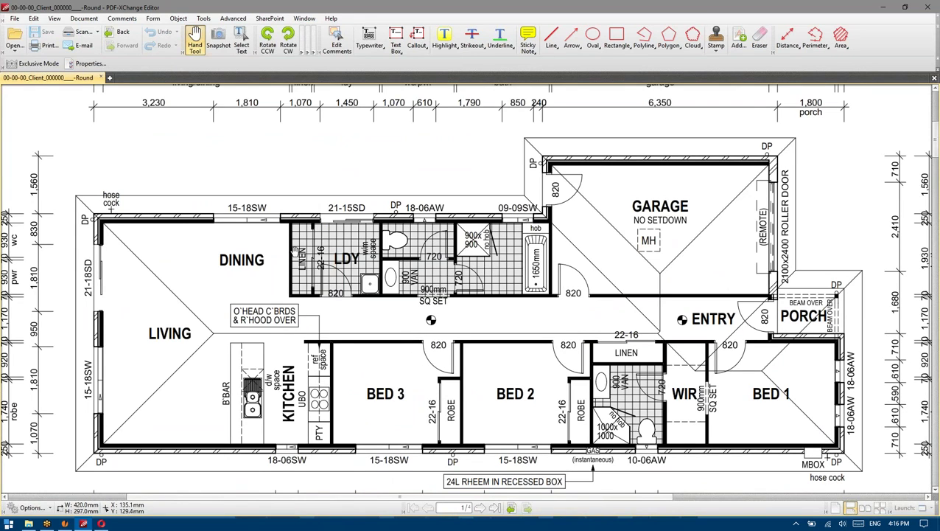
{"action": "left_click_drag", "start_coordinate": [301, 338], "coordinate": [345, 307]}
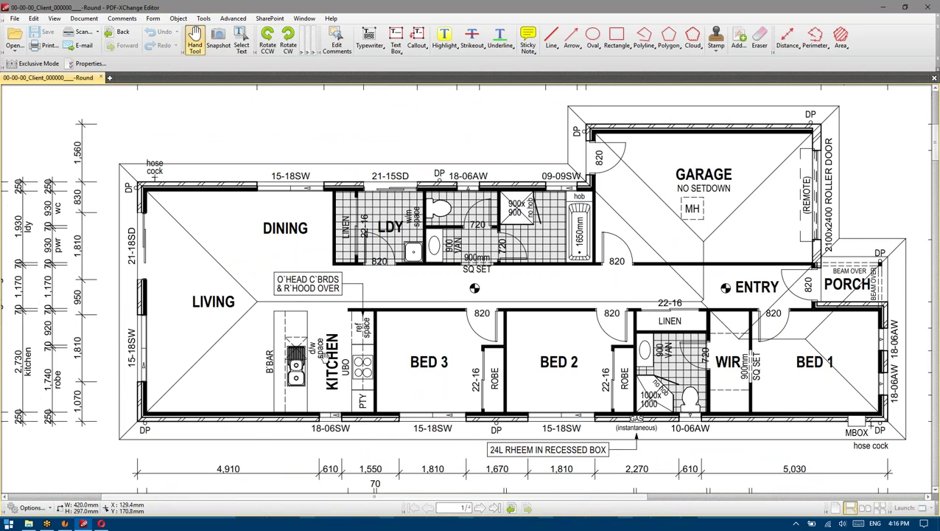
{"action": "scroll", "coordinate": [325, 357], "scroll_direction": "down", "scroll_amount": 1}
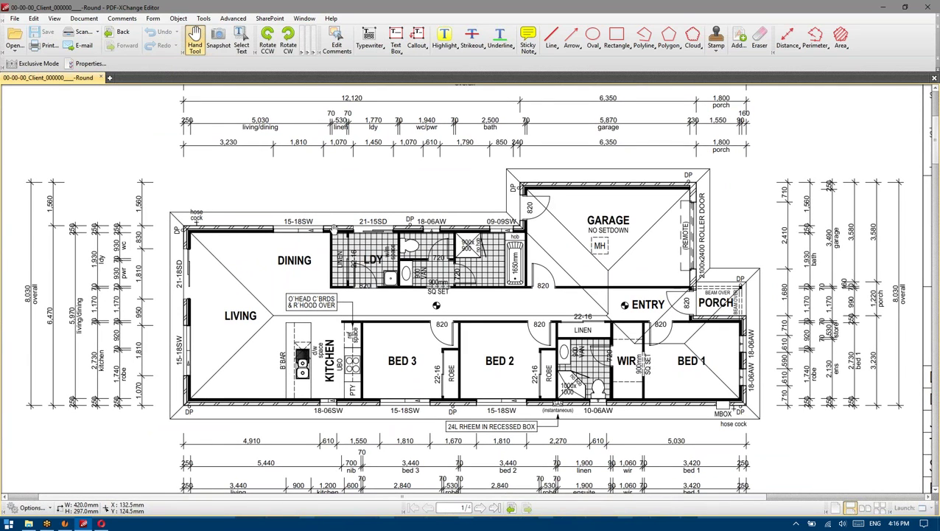
Step: Search the master price list for 'additi' and expand all result groups
{"action": "left_click", "coordinate": [884, 7]}
{"action": "double_click", "coordinate": [644, 103]}
{"action": "type", "text": "additi"}
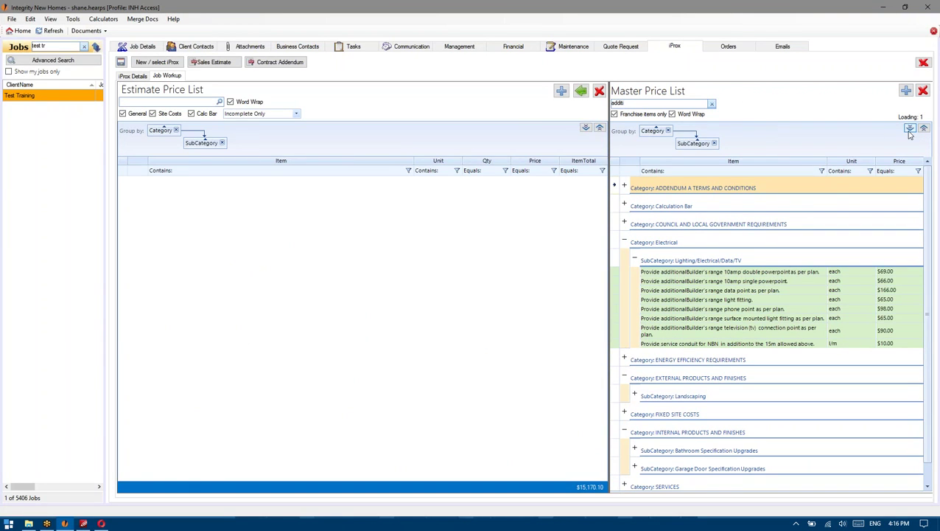
{"action": "left_click", "coordinate": [910, 129]}
{"action": "left_click", "coordinate": [625, 186]}
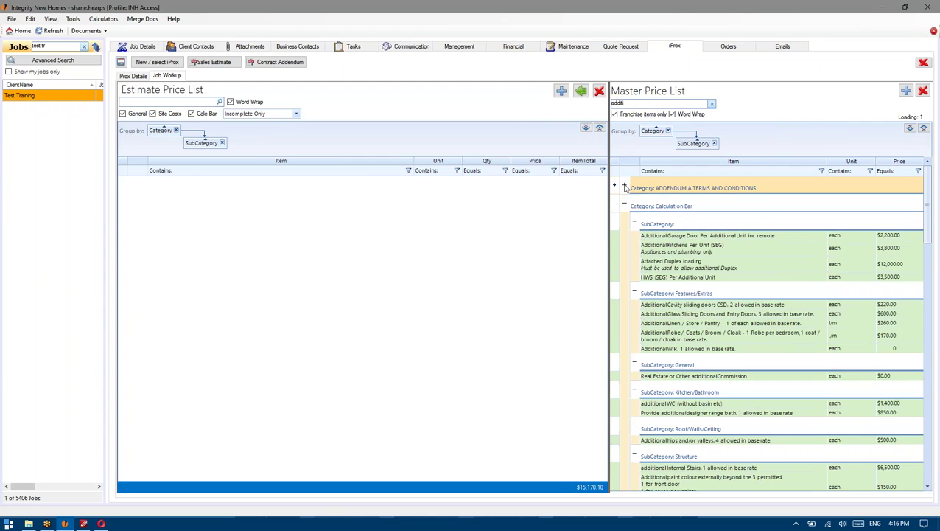
Step: Add the Additional Glass Sliding Doors item to the estimate at quantity 1
{"action": "left_click", "coordinate": [667, 248]}
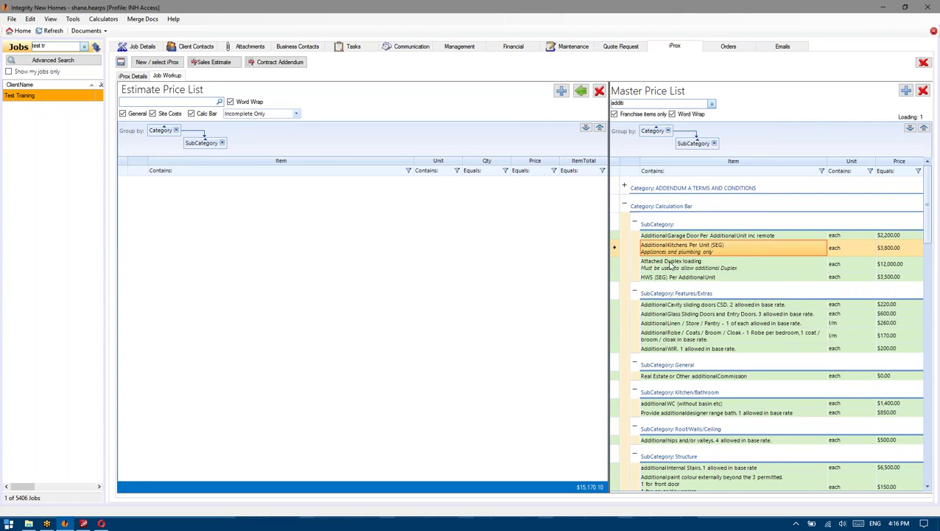
{"action": "left_click", "coordinate": [675, 316]}
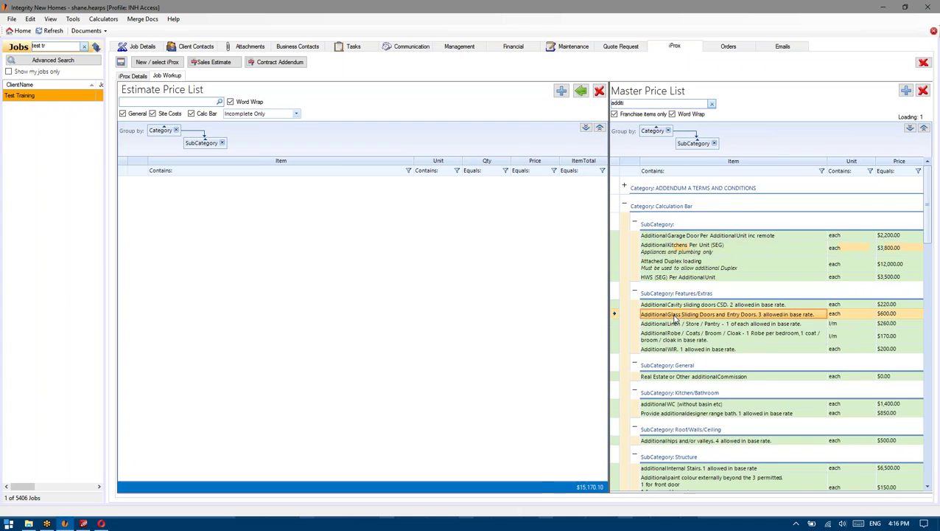
{"action": "left_click", "coordinate": [581, 90]}
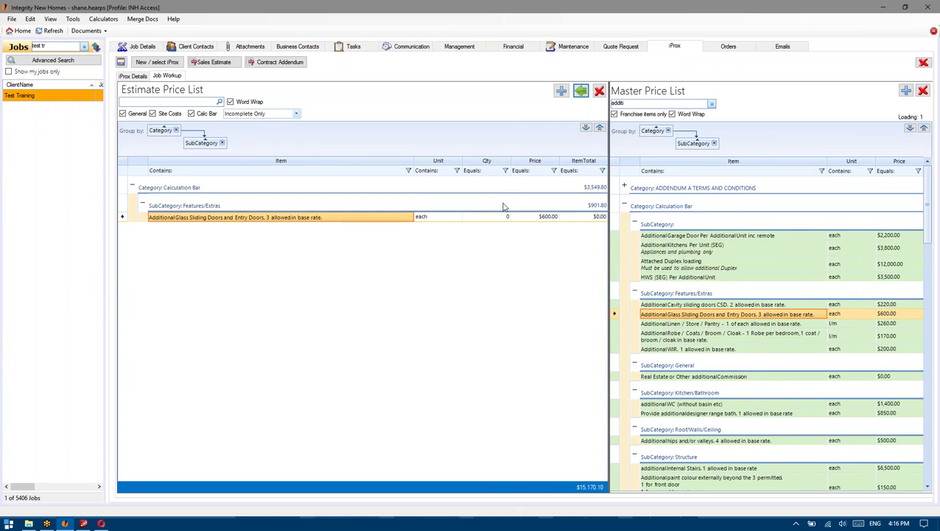
{"action": "left_click", "coordinate": [490, 219]}
{"action": "type", "text": "1"}
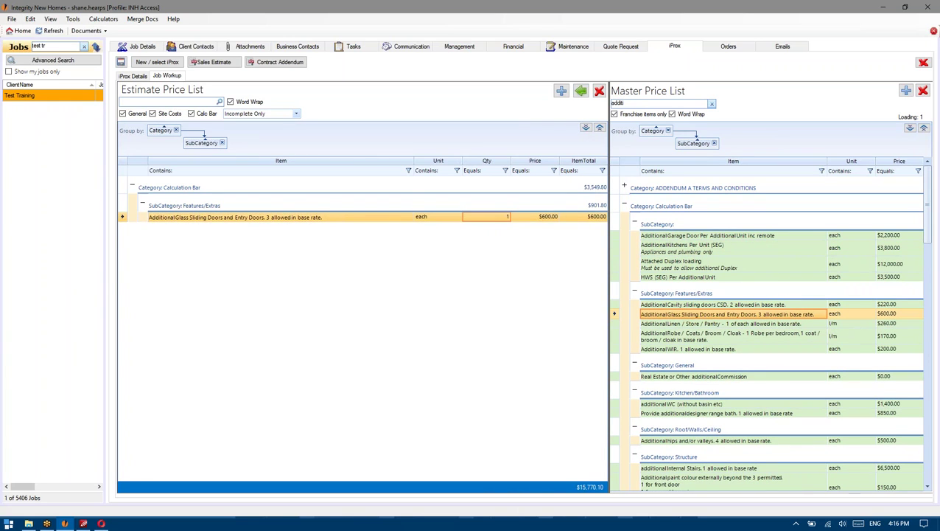
Step: Delete the glass sliding doors row from the estimate again
{"action": "right_click", "coordinate": [490, 216]}
{"action": "left_click", "coordinate": [516, 256]}
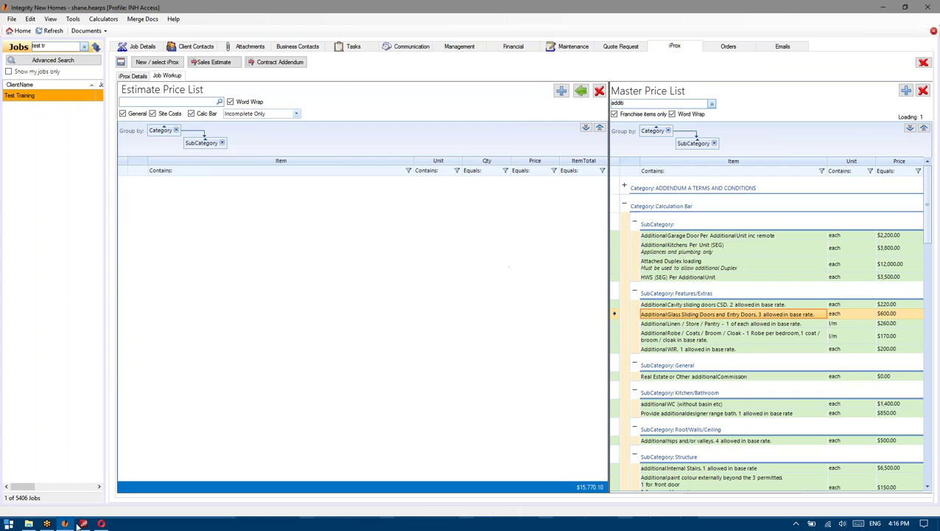
{"action": "left_click", "coordinate": [79, 524]}
Step: Scroll to the page 2 Front Elevation and read its 22.5° Colorbond roof pitch note
{"action": "scroll", "coordinate": [195, 331], "scroll_direction": "down", "scroll_amount": 1}
{"action": "scroll", "coordinate": [195, 332], "scroll_direction": "up", "scroll_amount": 2, "text": "ctrl"}
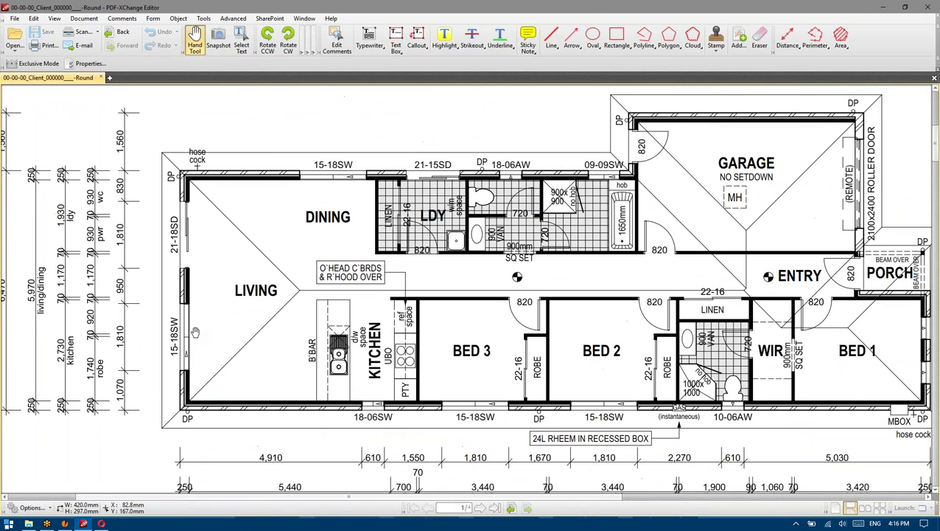
{"action": "scroll", "coordinate": [350, 223], "scroll_direction": "right", "scroll_amount": 3}
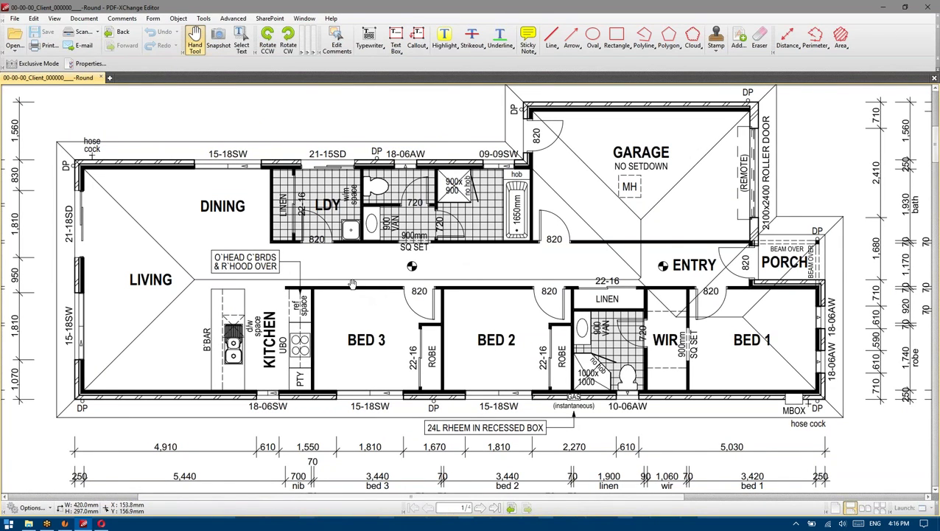
{"action": "scroll", "coordinate": [346, 280], "scroll_direction": "down", "scroll_amount": 2}
{"action": "scroll", "coordinate": [336, 274], "scroll_direction": "down", "scroll_amount": 1}
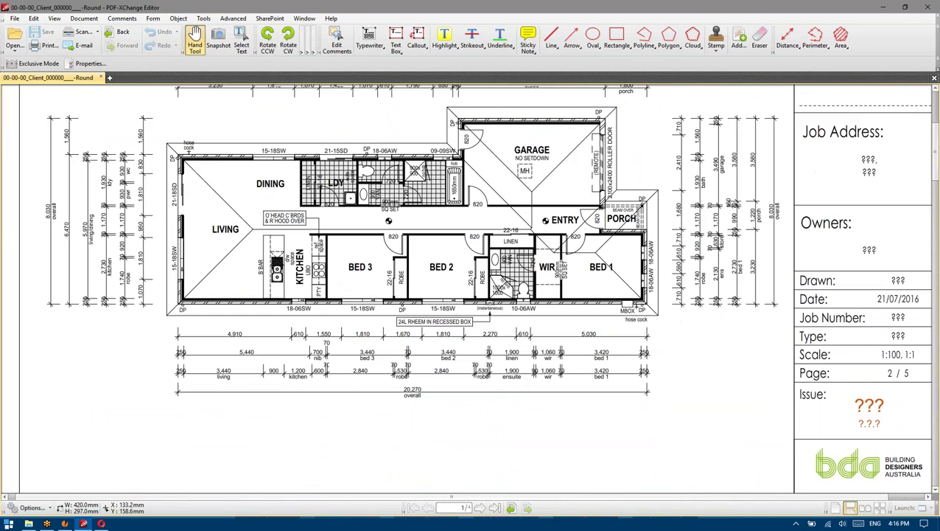
{"action": "scroll", "coordinate": [297, 231], "scroll_direction": "down", "scroll_amount": 8}
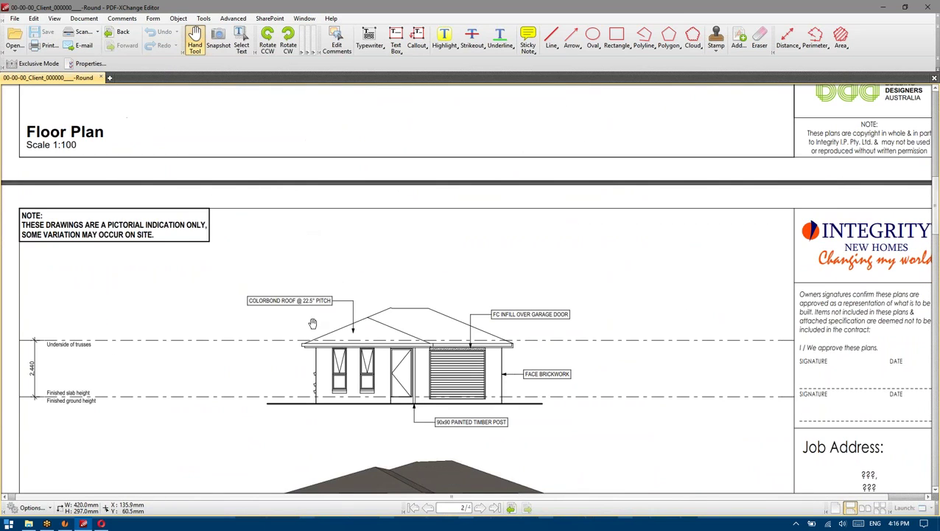
{"action": "scroll", "coordinate": [312, 323], "scroll_direction": "down", "scroll_amount": 1}
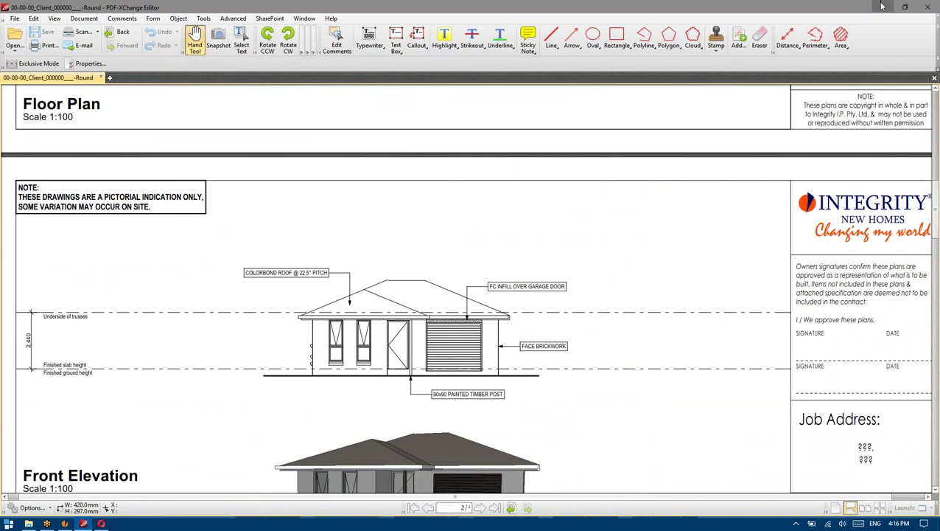
{"action": "left_click", "coordinate": [883, 7]}
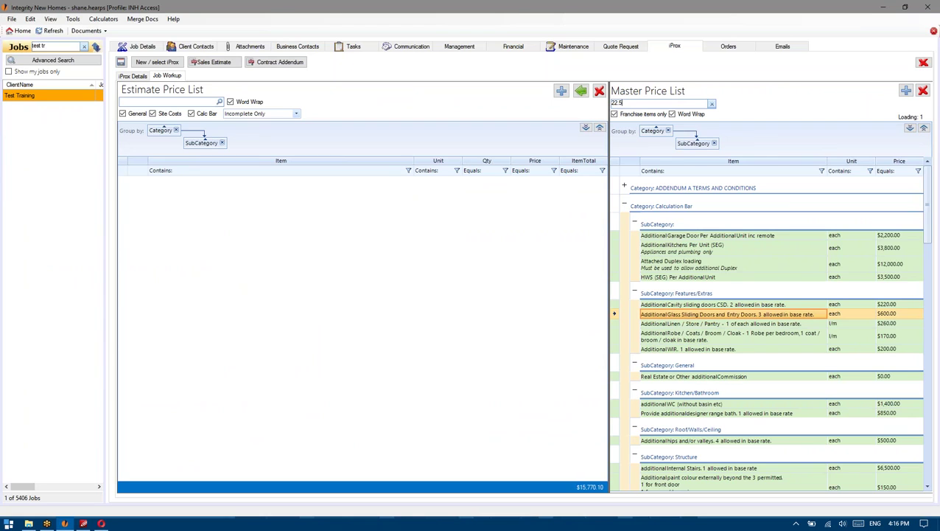
Step: Add the 22.5 degree roof pitch upgrade from the master price list to the estimate
{"action": "left_click", "coordinate": [910, 129]}
{"action": "left_click", "coordinate": [697, 218]}
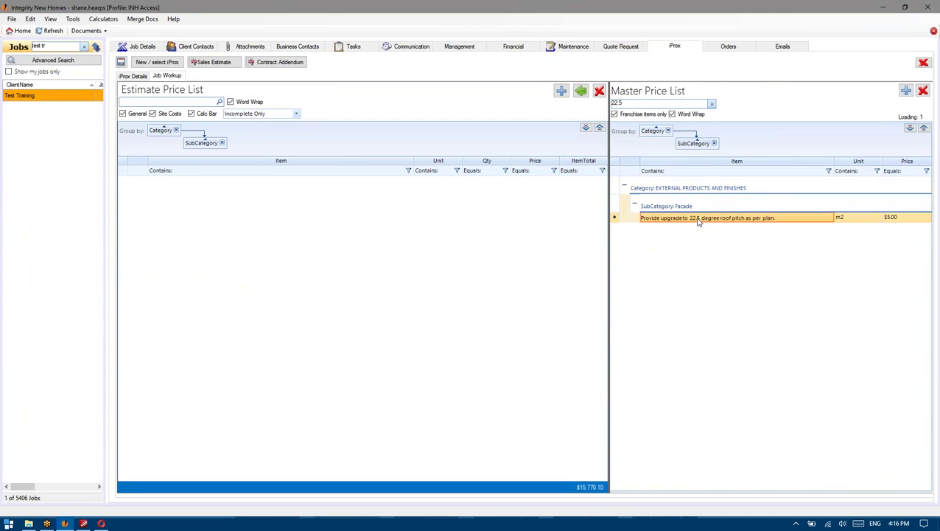
{"action": "left_click", "coordinate": [580, 92]}
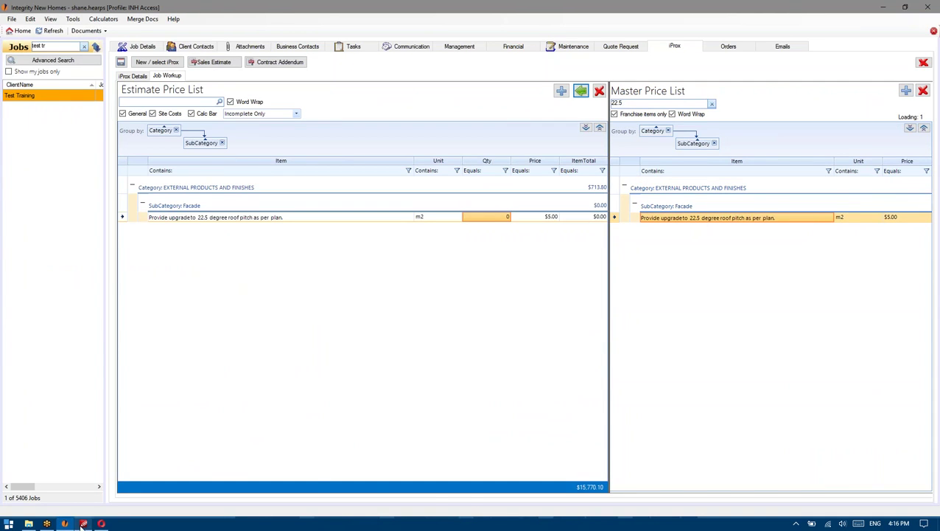
{"action": "left_click", "coordinate": [83, 523]}
{"action": "scroll", "coordinate": [347, 313], "scroll_direction": "up", "scroll_amount": 10}
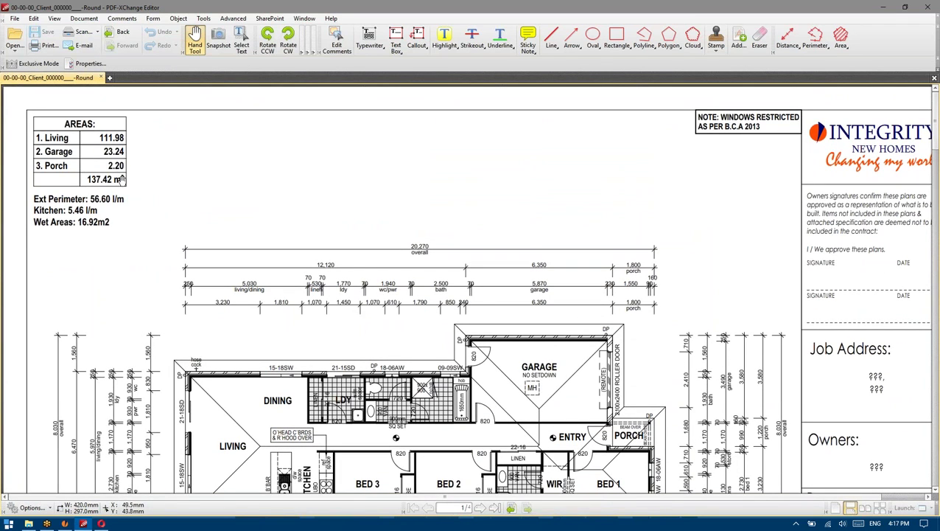
{"action": "left_click", "coordinate": [883, 7]}
Step: Set the roof-pitch upgrade quantity to 137.42 m2 and mark it complete
{"action": "left_click", "coordinate": [487, 217]}
{"action": "type", "text": "13"}
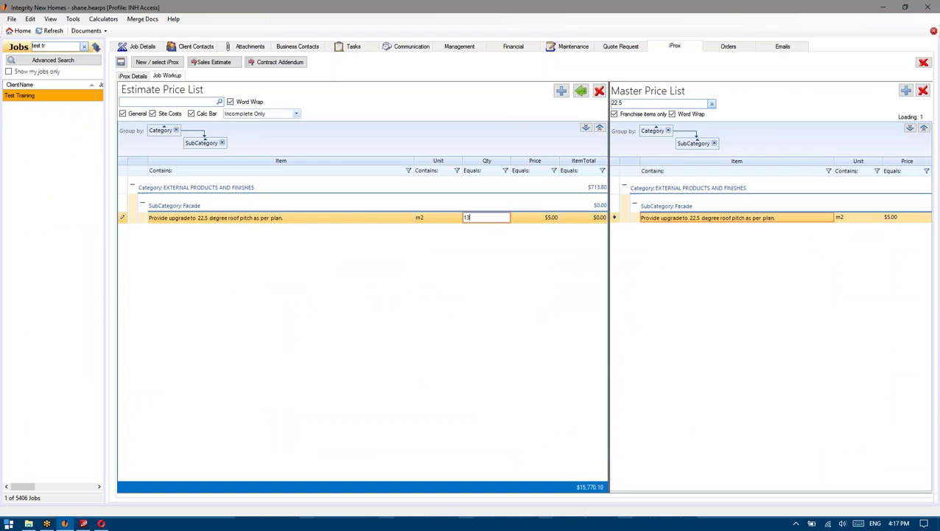
{"action": "type", "text": "7.42"}
{"action": "key", "text": "Return"}
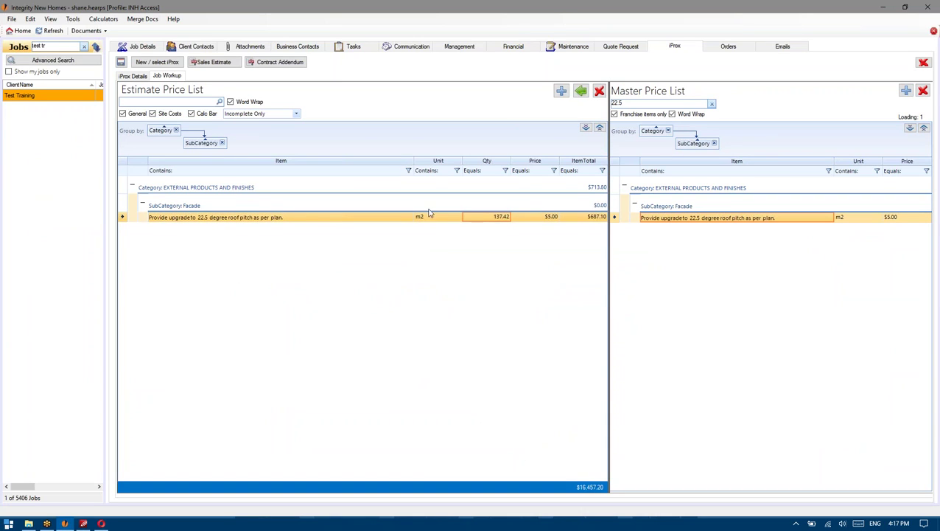
{"action": "right_click", "coordinate": [241, 215]}
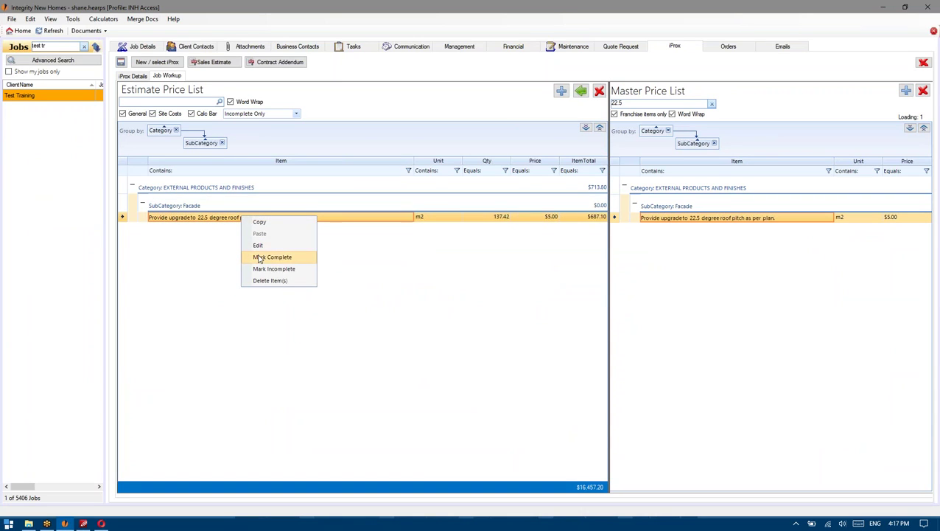
{"action": "left_click", "coordinate": [272, 256]}
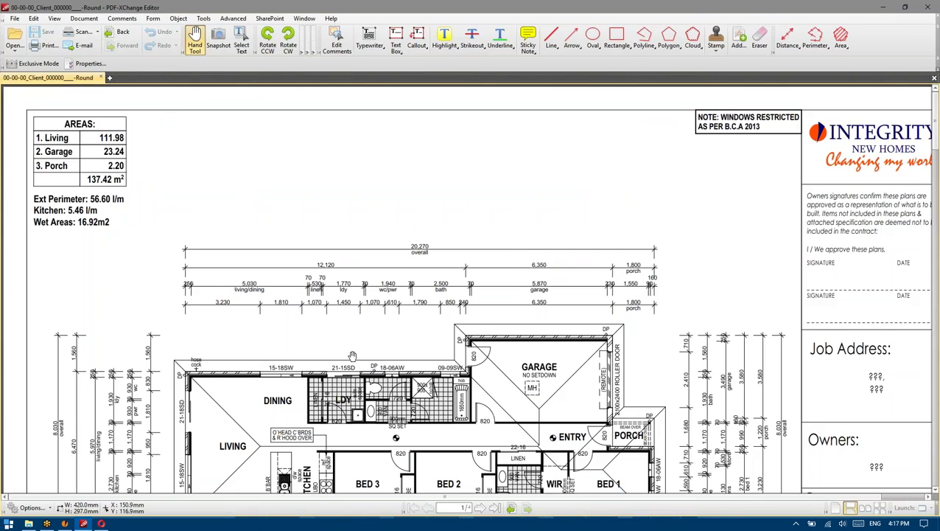
{"action": "scroll", "coordinate": [352, 355], "scroll_direction": "down", "scroll_amount": 10}
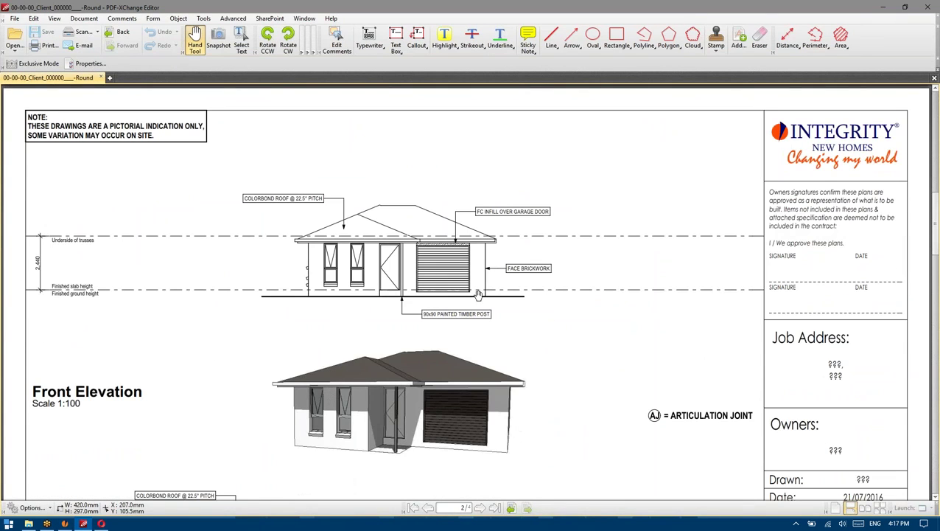
Step: Scroll through the floor plan and the front and left elevation sheets
{"action": "scroll", "coordinate": [516, 272], "scroll_direction": "down", "scroll_amount": 2}
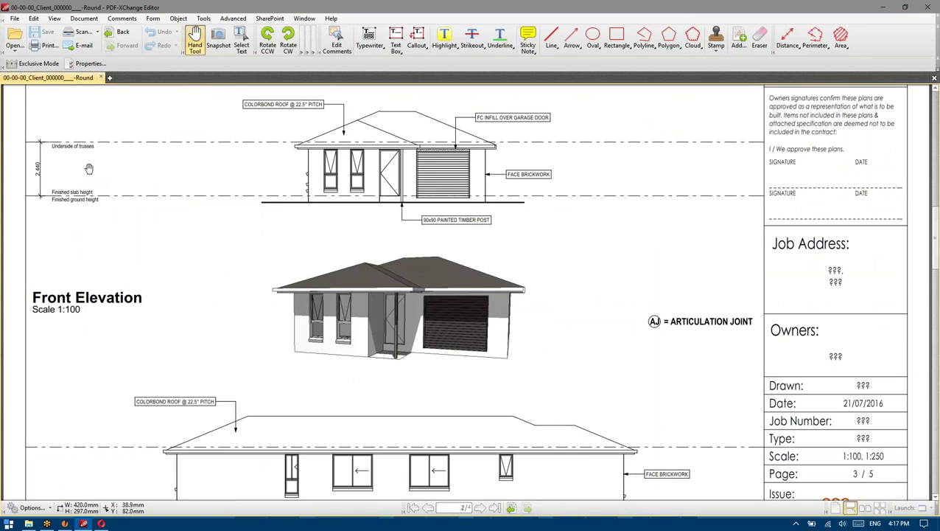
{"action": "scroll", "coordinate": [91, 264], "scroll_direction": "up", "scroll_amount": 1}
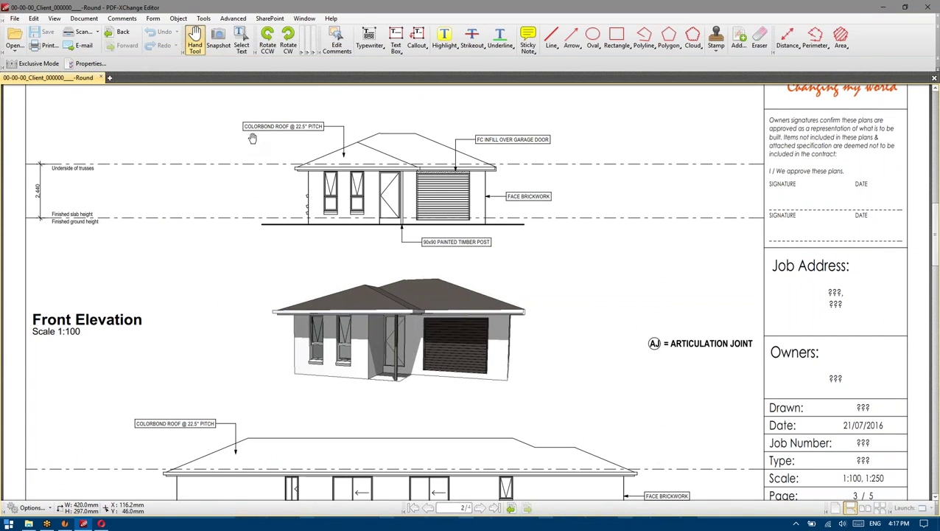
{"action": "scroll", "coordinate": [331, 151], "scroll_direction": "up", "scroll_amount": 10}
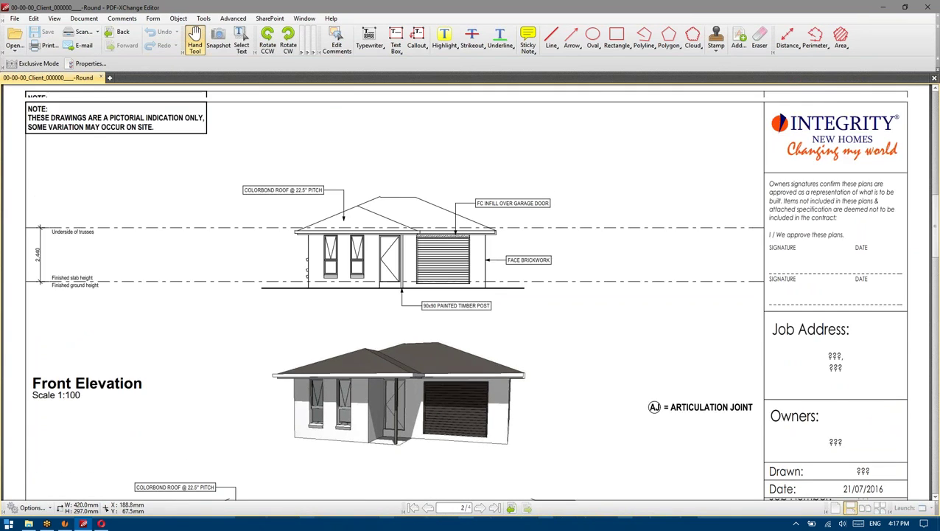
{"action": "scroll", "coordinate": [409, 324], "scroll_direction": "up", "scroll_amount": 3}
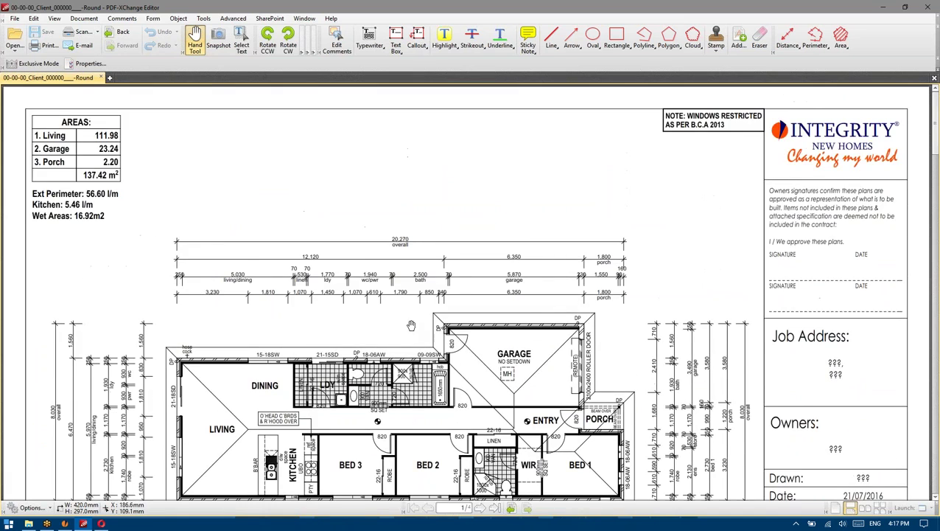
{"action": "scroll", "coordinate": [391, 336], "scroll_direction": "down", "scroll_amount": 5}
{"action": "scroll", "coordinate": [388, 337], "scroll_direction": "down", "scroll_amount": 10}
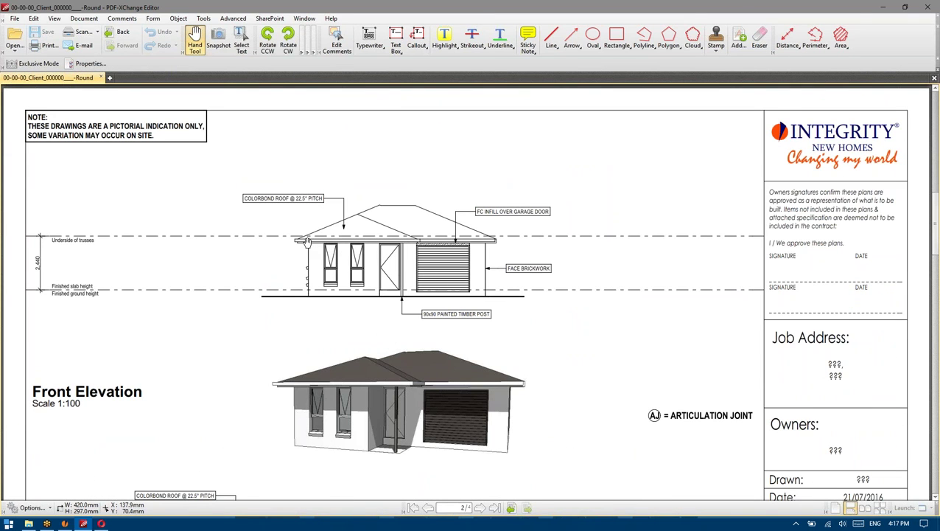
{"action": "scroll", "coordinate": [306, 251], "scroll_direction": "down", "scroll_amount": 3}
{"action": "scroll", "coordinate": [335, 383], "scroll_direction": "down", "scroll_amount": 3}
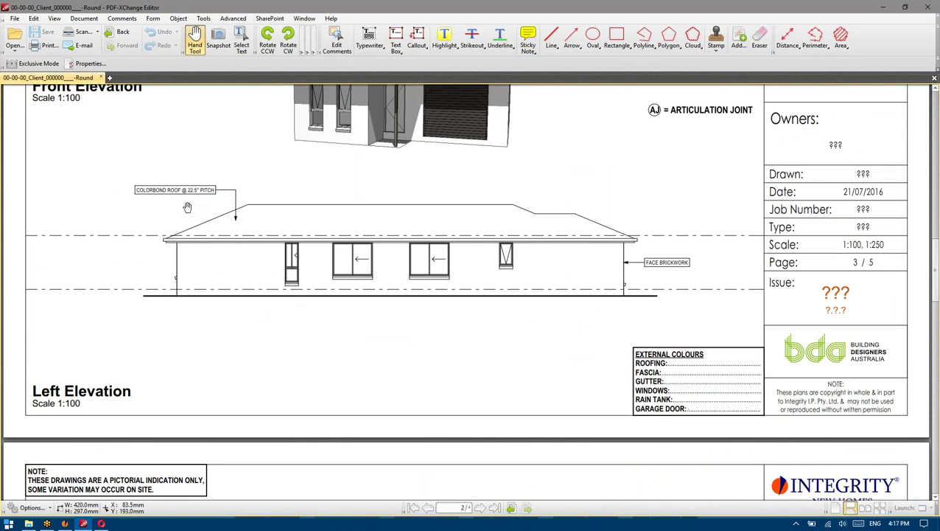
{"action": "scroll", "coordinate": [581, 302], "scroll_direction": "down", "scroll_amount": 3}
{"action": "scroll", "coordinate": [581, 302], "scroll_direction": "up", "scroll_amount": 12}
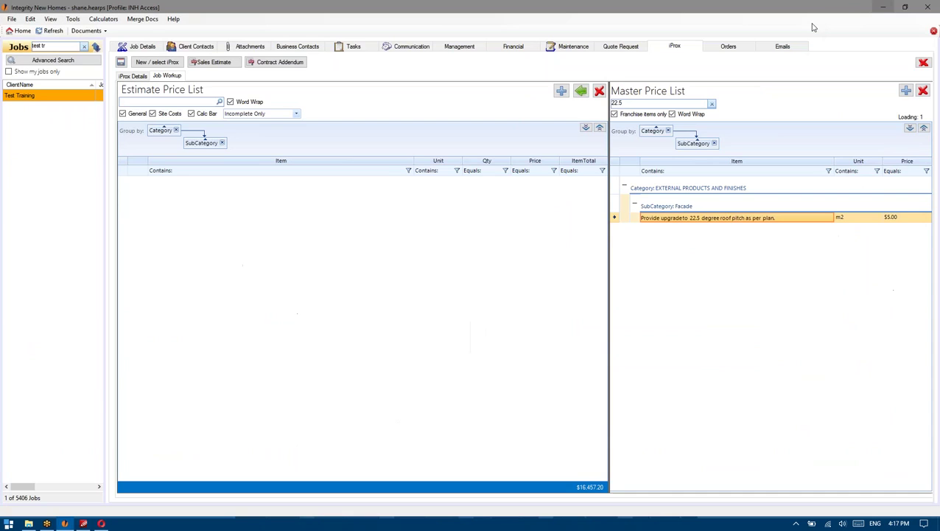
{"action": "left_click", "coordinate": [883, 6]}
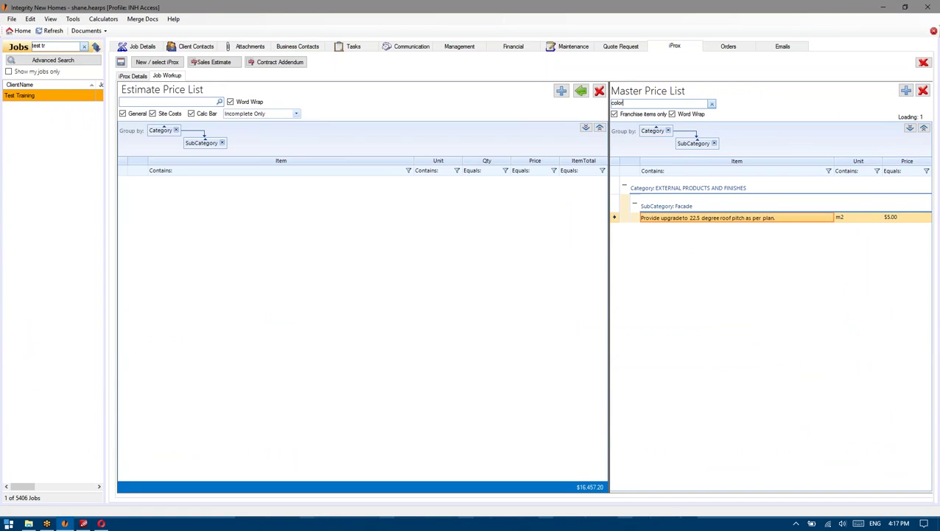
Step: Expand the 'color' results and add the Colorbond roof (including sarking) upgrade to the estimate
{"action": "left_click", "coordinate": [911, 127]}
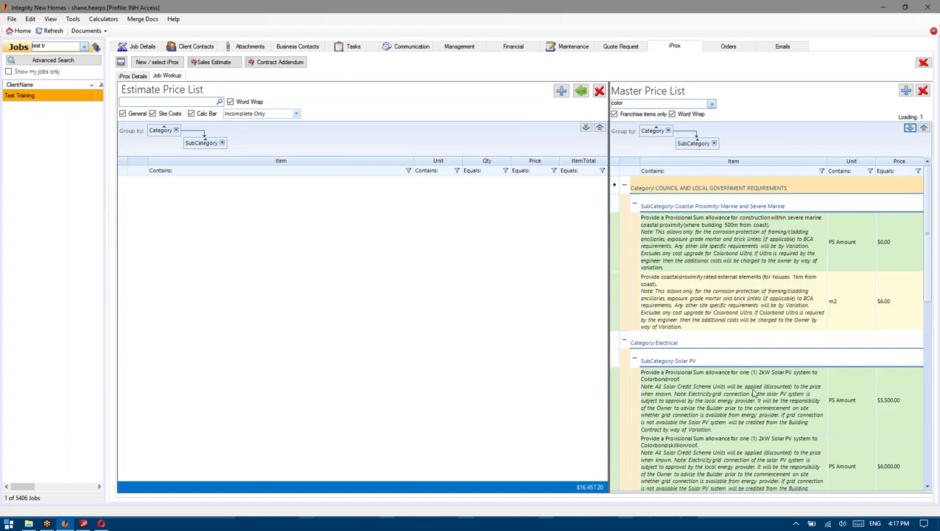
{"action": "scroll", "coordinate": [726, 405], "scroll_direction": "down", "scroll_amount": 5}
{"action": "scroll", "coordinate": [726, 405], "scroll_direction": "down", "scroll_amount": 10}
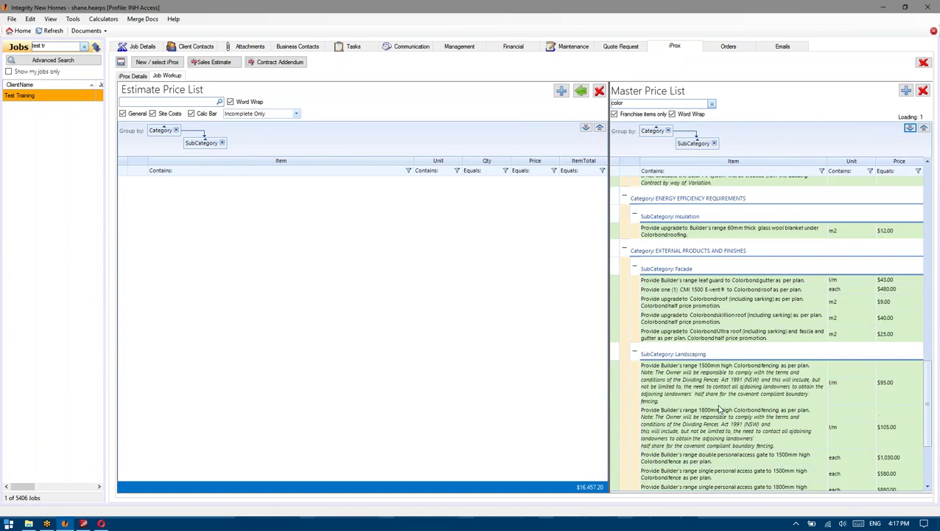
{"action": "left_click", "coordinate": [683, 269]}
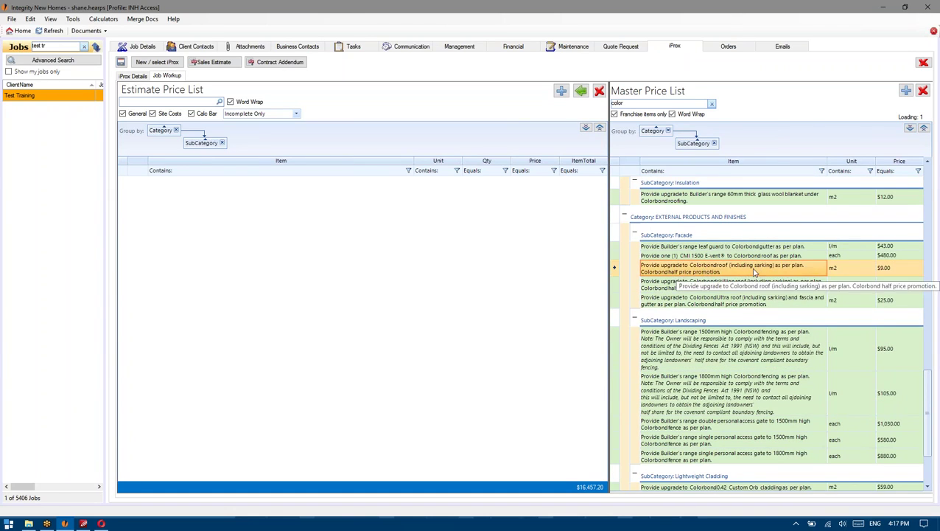
{"action": "left_click", "coordinate": [580, 91]}
Step: Set the Colorbond roof quantity to 137.42 m2 and mark the item complete
{"action": "left_click", "coordinate": [83, 523]}
{"action": "scroll", "coordinate": [235, 359], "scroll_direction": "up", "scroll_amount": 5}
{"action": "scroll", "coordinate": [221, 339], "scroll_direction": "up", "scroll_amount": 3}
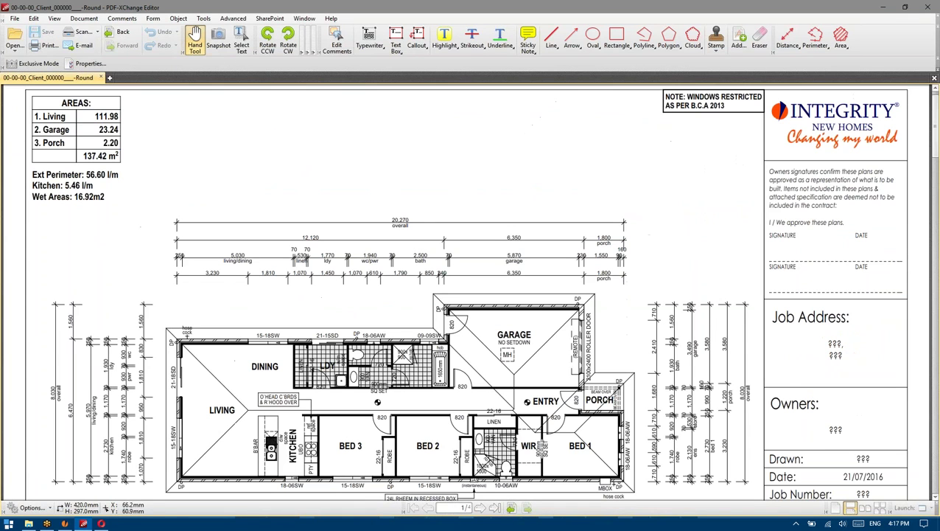
{"action": "left_click", "coordinate": [884, 7]}
{"action": "left_click", "coordinate": [473, 217]}
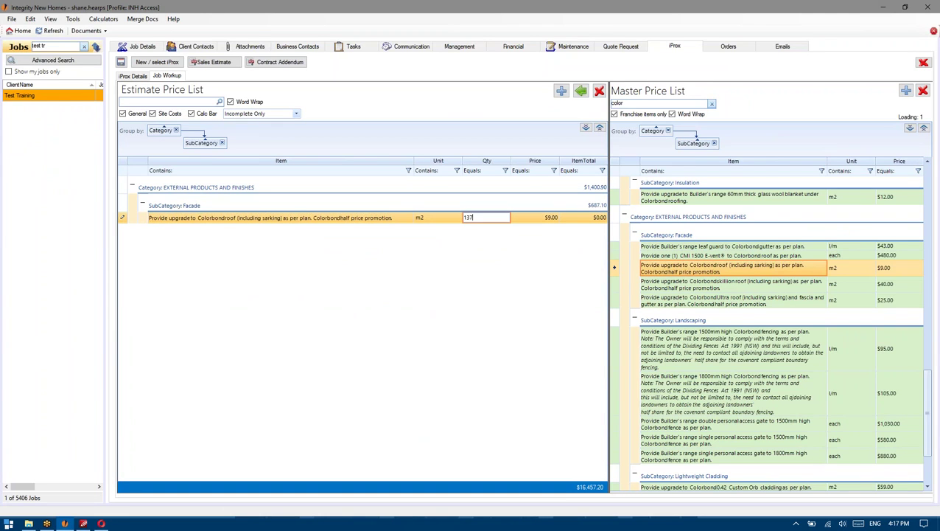
{"action": "key", "text": "Return"}
{"action": "right_click", "coordinate": [473, 216]}
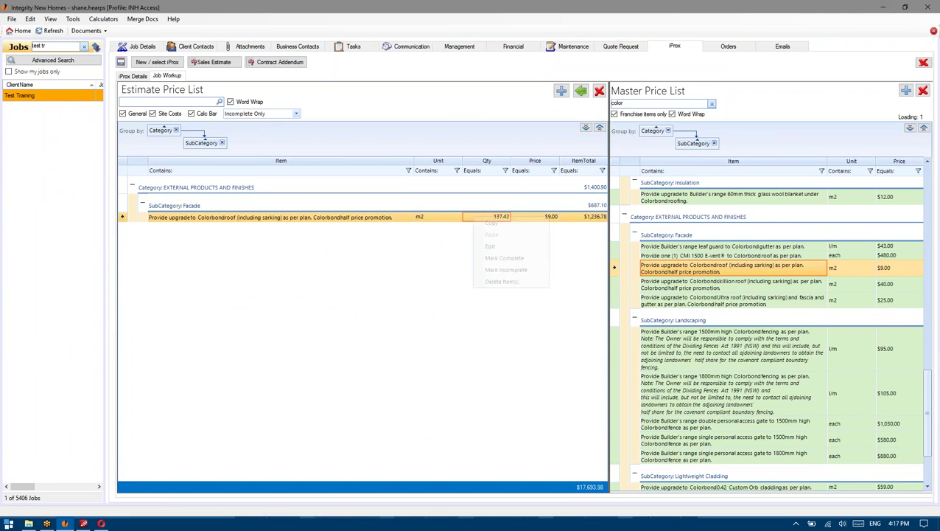
{"action": "left_click", "coordinate": [491, 254]}
{"action": "left_click", "coordinate": [83, 523]}
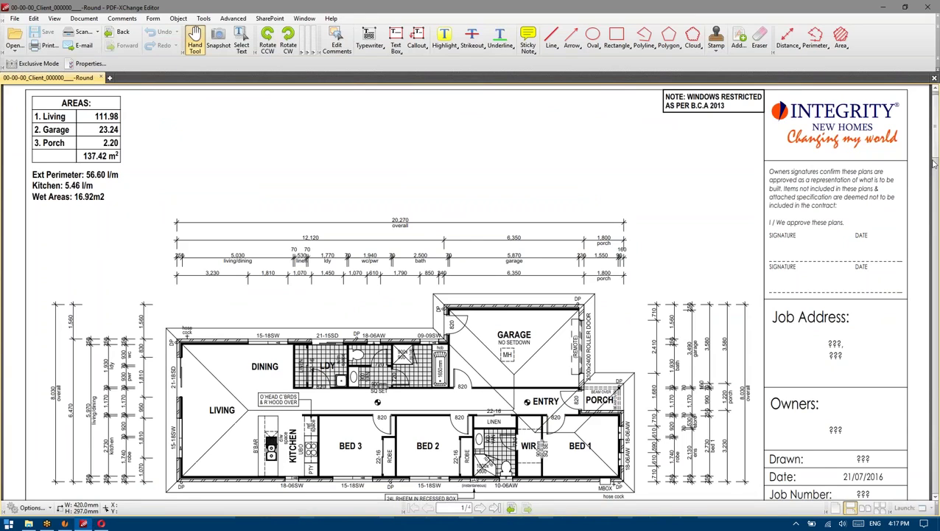
Step: Scroll back through the drawing set to the page 2 floor plan and zoom around it
{"action": "scroll", "coordinate": [921, 301], "scroll_direction": "down", "scroll_amount": 10}
{"action": "scroll", "coordinate": [921, 301], "scroll_direction": "down", "scroll_amount": 5}
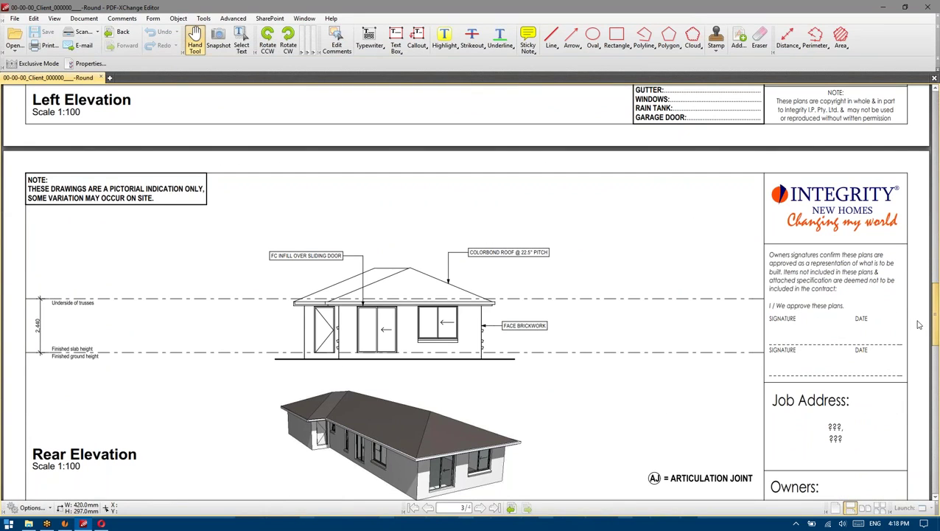
{"action": "scroll", "coordinate": [918, 324], "scroll_direction": "down", "scroll_amount": 5}
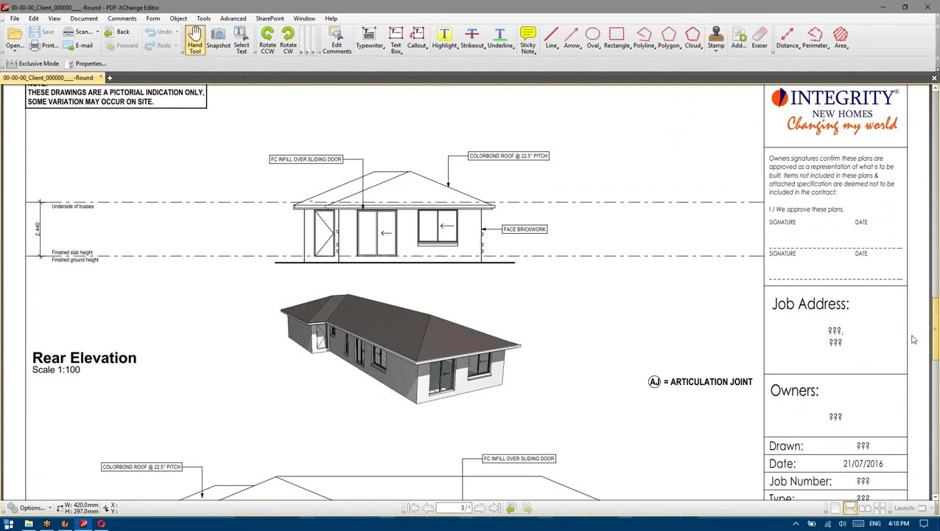
{"action": "scroll", "coordinate": [911, 355], "scroll_direction": "down", "scroll_amount": 1}
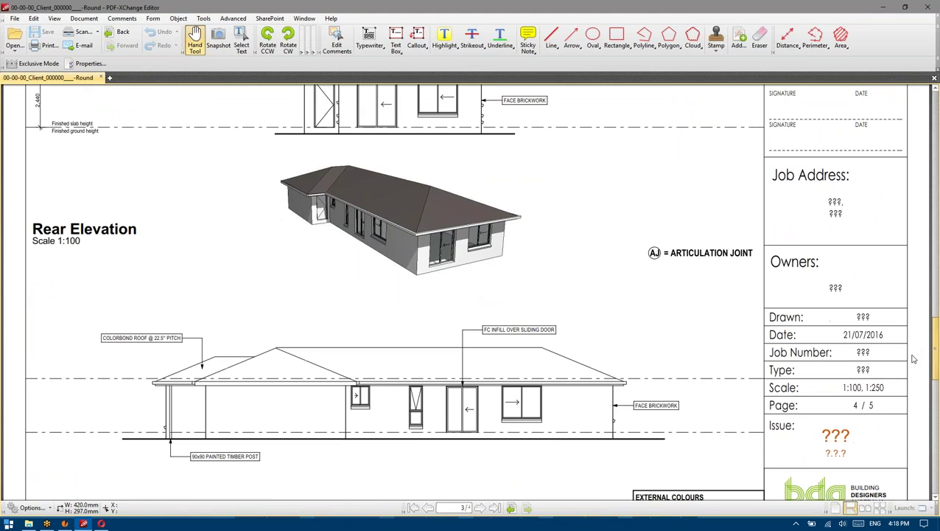
{"action": "scroll", "coordinate": [912, 360], "scroll_direction": "down", "scroll_amount": 6}
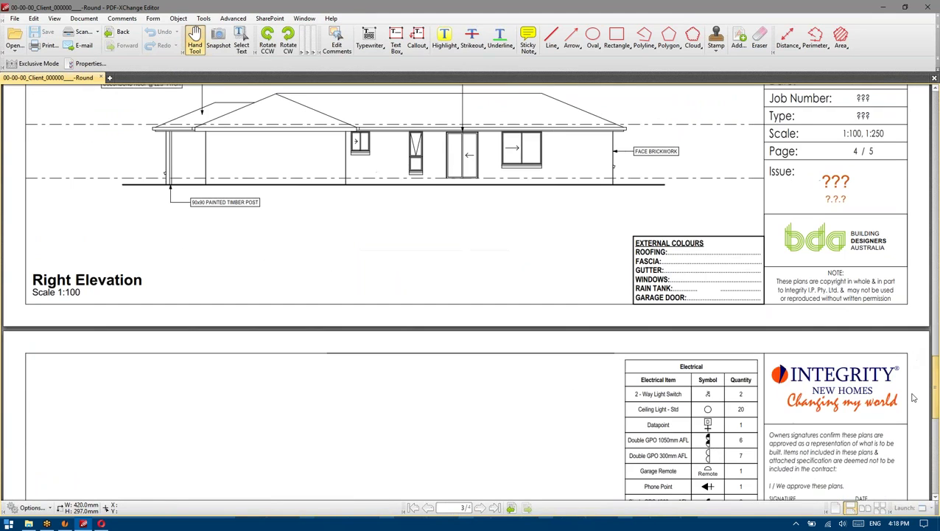
{"action": "scroll", "coordinate": [911, 403], "scroll_direction": "down", "scroll_amount": 5}
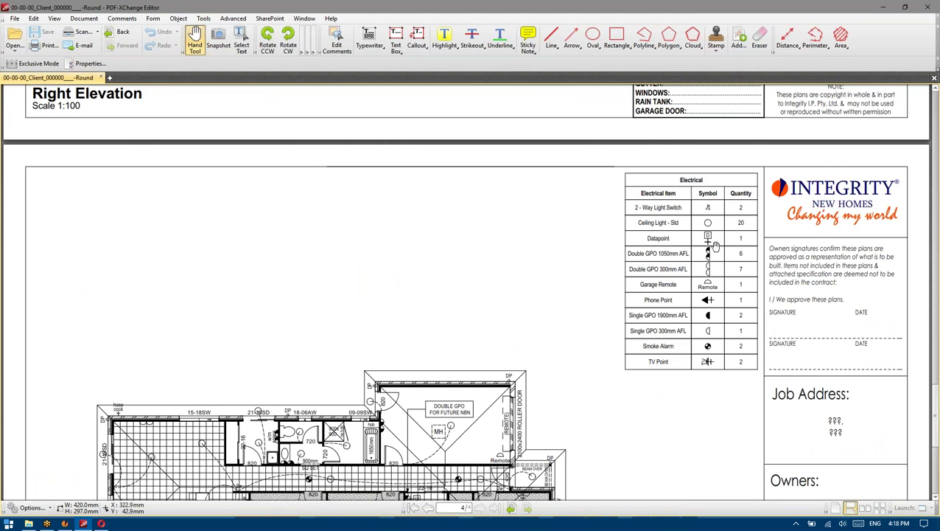
{"action": "scroll", "coordinate": [708, 300], "scroll_direction": "down", "scroll_amount": 3}
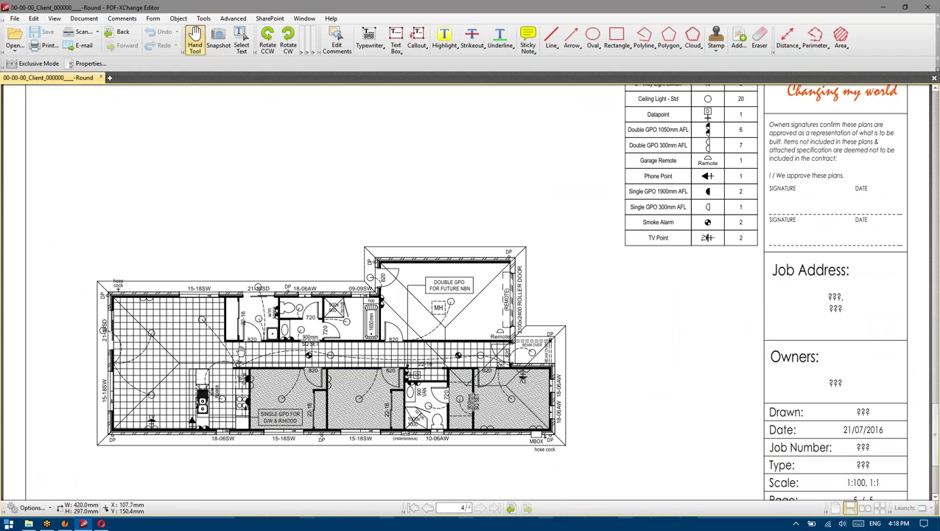
{"action": "scroll", "coordinate": [472, 295], "scroll_direction": "down", "scroll_amount": 4}
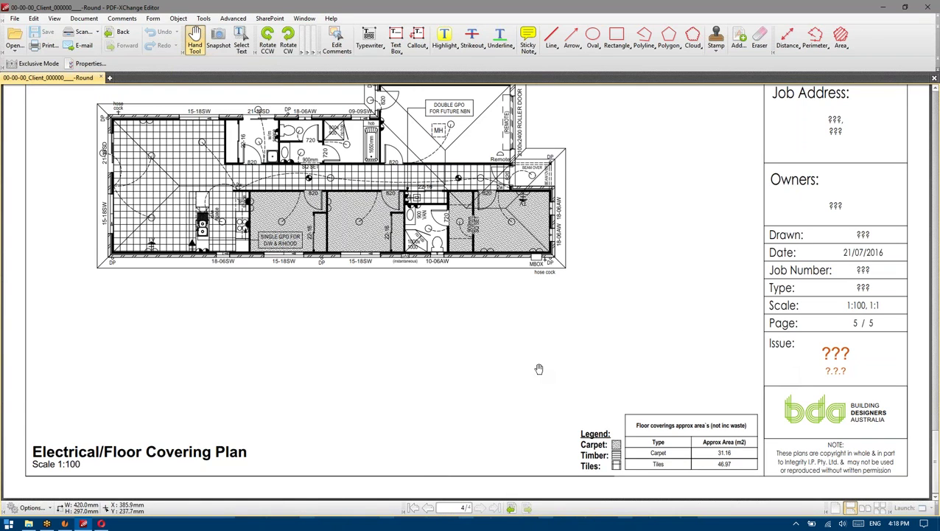
{"action": "scroll", "coordinate": [661, 322], "scroll_direction": "up", "scroll_amount": 1}
{"action": "left_click_drag", "start_coordinate": [938, 448], "coordinate": [930, 387]}
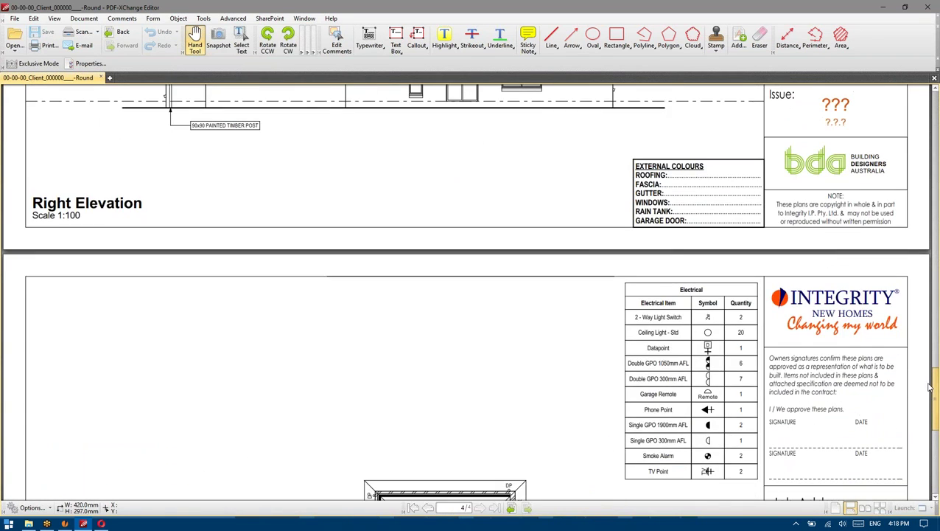
{"action": "left_click_drag", "start_coordinate": [938, 403], "coordinate": [890, 246]}
{"action": "scroll", "coordinate": [889, 245], "scroll_direction": "up", "scroll_amount": 10}
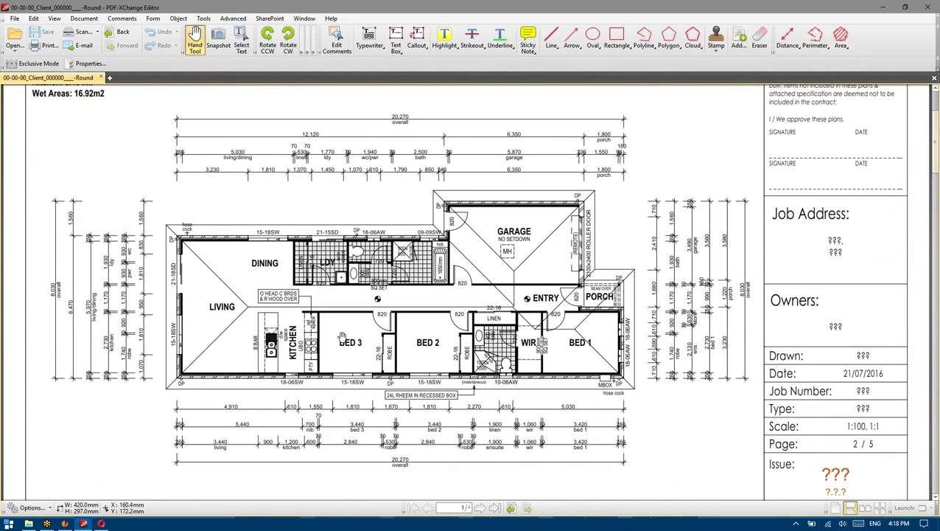
{"action": "scroll", "coordinate": [341, 336], "scroll_direction": "up", "scroll_amount": 2}
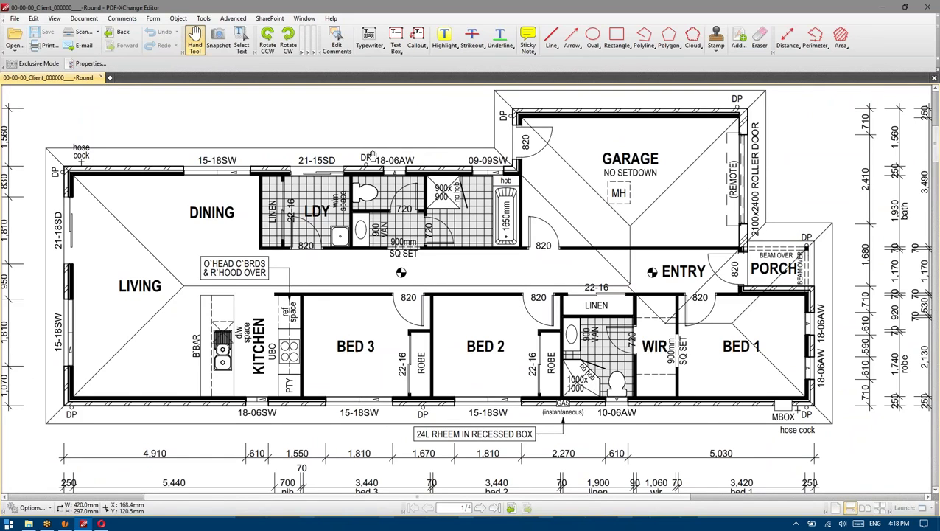
{"action": "scroll", "coordinate": [701, 408], "scroll_direction": "down", "scroll_amount": 4}
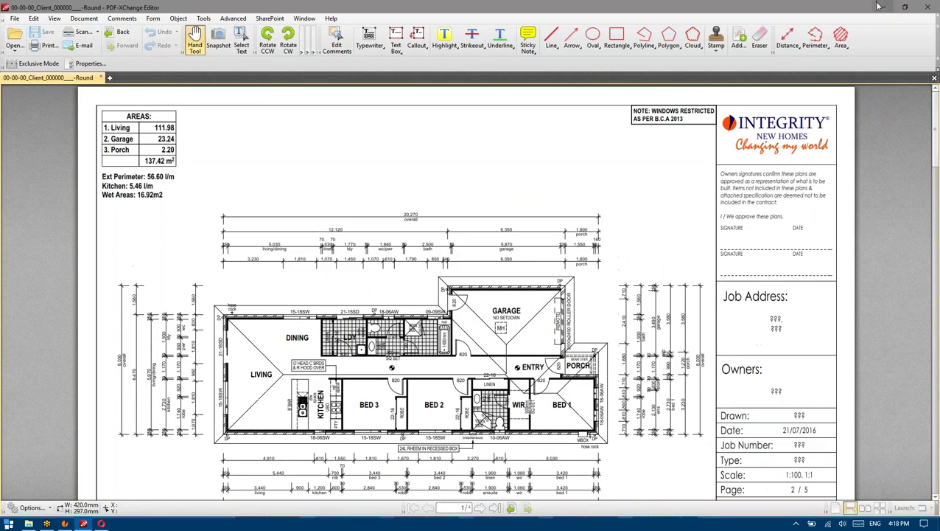
Step: Switch the estimate to its iProx Details pricing view
{"action": "left_click", "coordinate": [882, 6]}
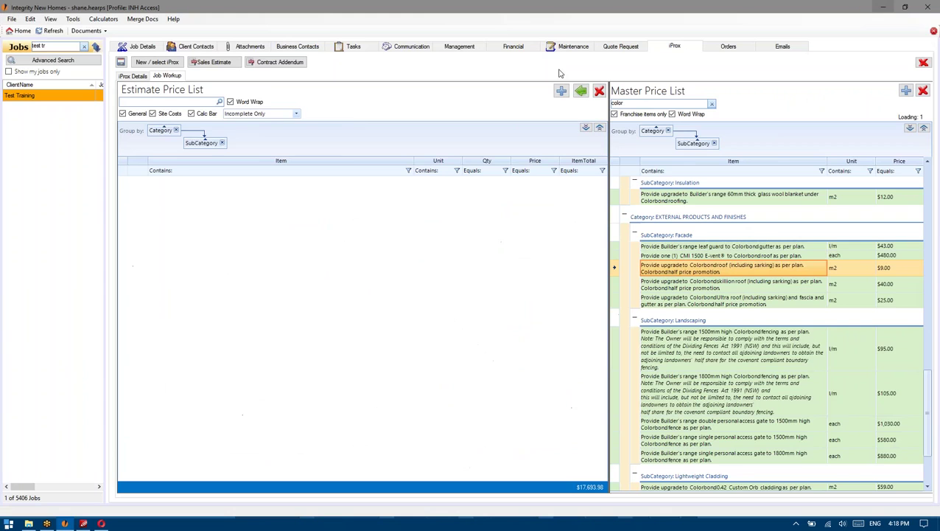
{"action": "left_click", "coordinate": [122, 63]}
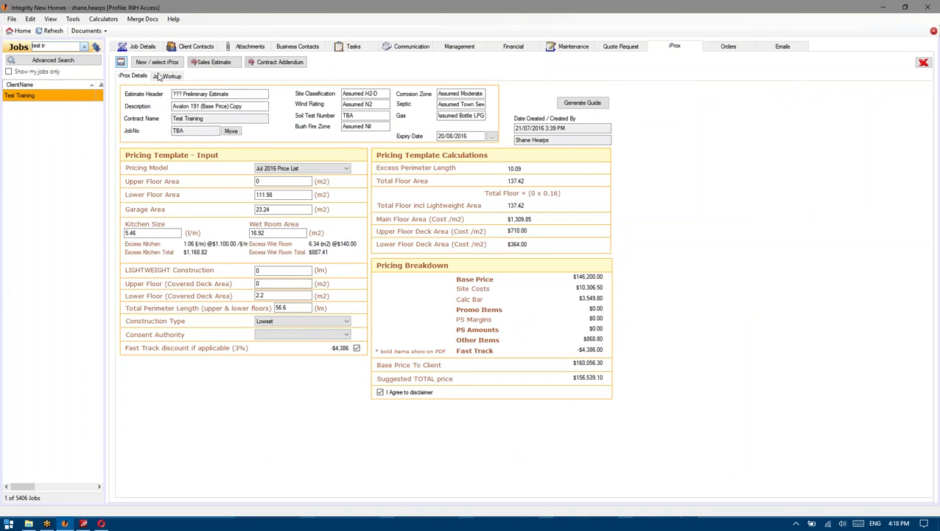
{"action": "left_click", "coordinate": [83, 524]}
{"action": "scroll", "coordinate": [358, 226], "scroll_direction": "down", "scroll_amount": 3}
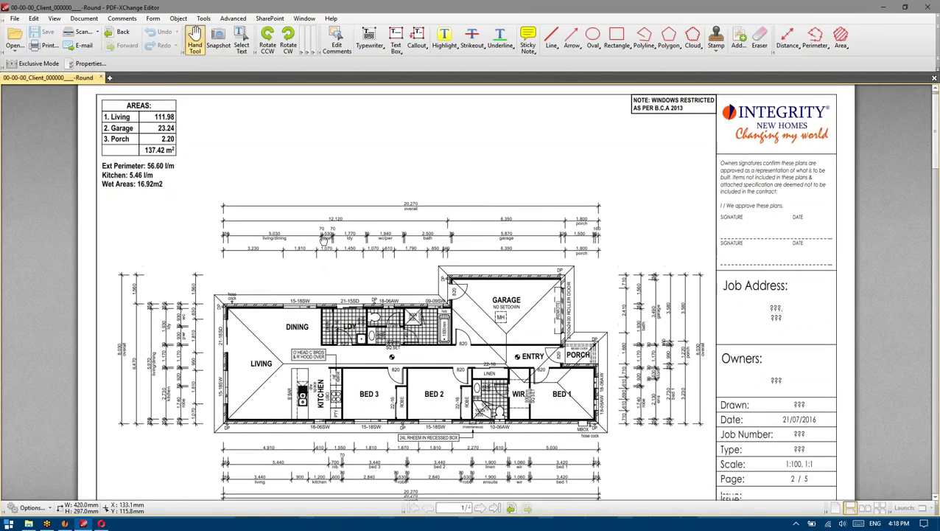
{"action": "scroll", "coordinate": [359, 226], "scroll_direction": "down", "scroll_amount": 1}
{"action": "scroll", "coordinate": [358, 227], "scroll_direction": "up", "scroll_amount": 1}
{"action": "left_click", "coordinate": [883, 7]}
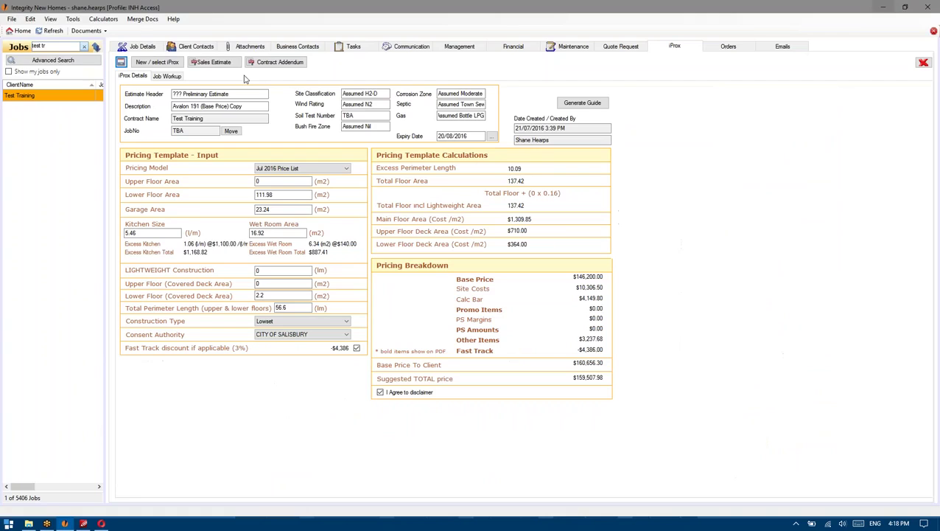
Step: Save and generate the Sales Estimate PDF, reviewing its pages through the $159,508 total
{"action": "left_click", "coordinate": [203, 64]}
{"action": "left_click", "coordinate": [489, 305]}
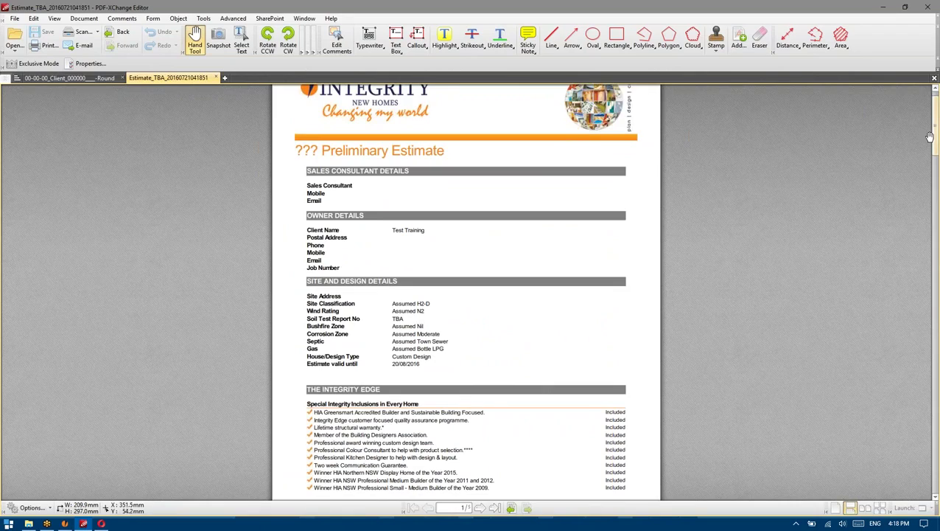
{"action": "scroll", "coordinate": [923, 214], "scroll_direction": "down", "scroll_amount": 8}
{"action": "scroll", "coordinate": [924, 186], "scroll_direction": "down", "scroll_amount": 15}
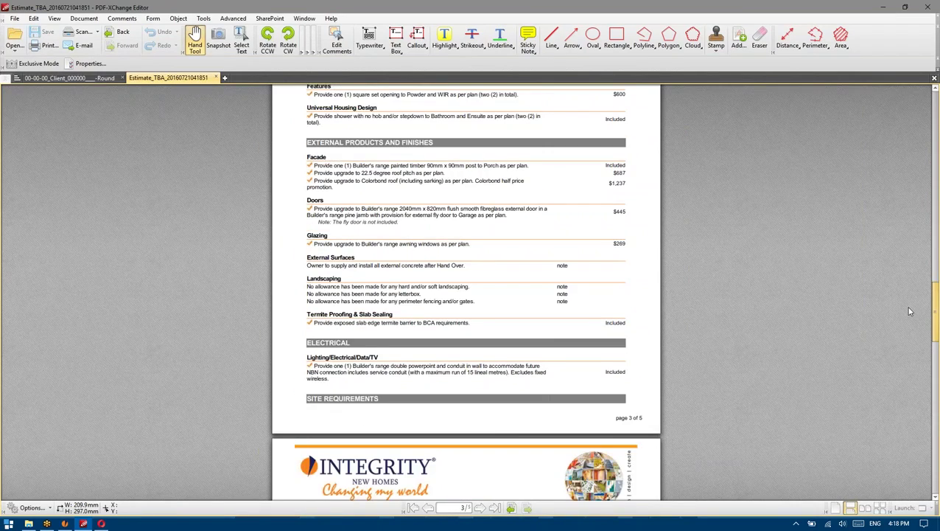
{"action": "scroll", "coordinate": [910, 311], "scroll_direction": "down", "scroll_amount": 10}
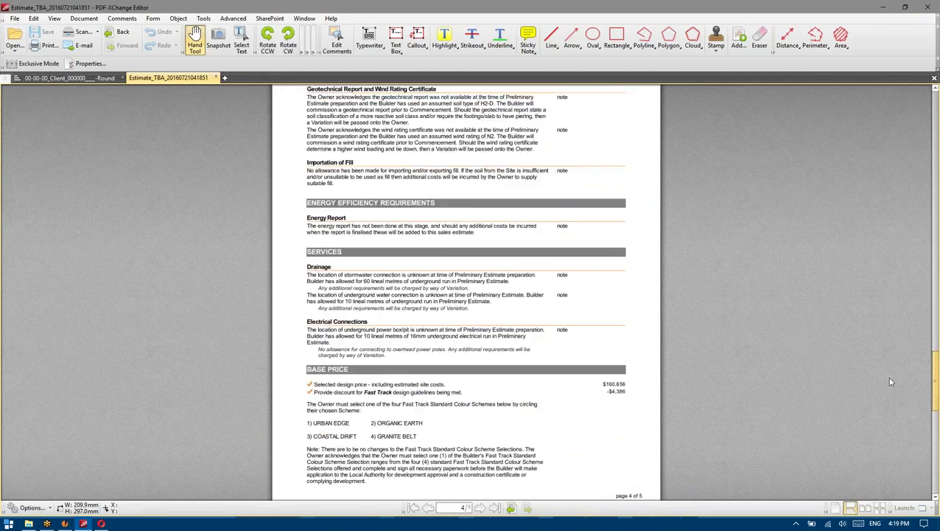
{"action": "scroll", "coordinate": [891, 382], "scroll_direction": "down", "scroll_amount": 1}
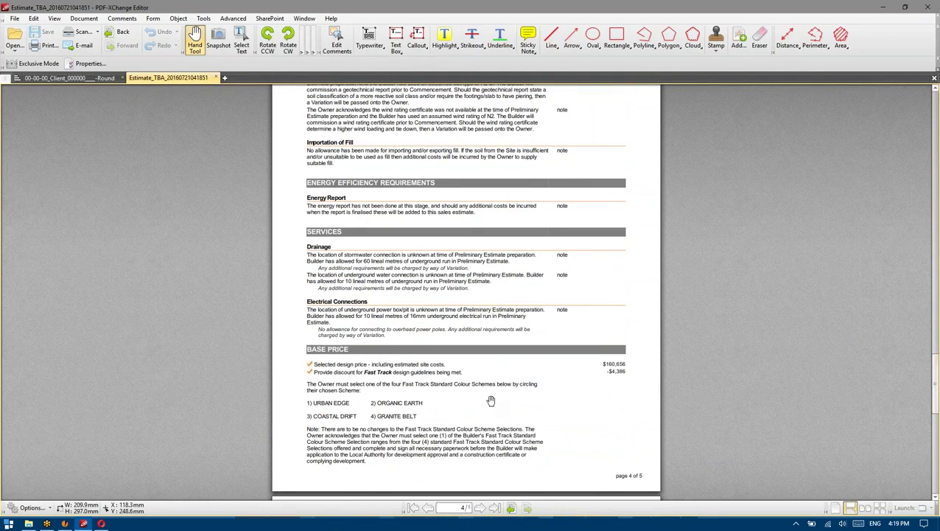
{"action": "scroll", "coordinate": [490, 400], "scroll_direction": "down", "scroll_amount": 12}
{"action": "scroll", "coordinate": [471, 402], "scroll_direction": "up", "scroll_amount": 10}
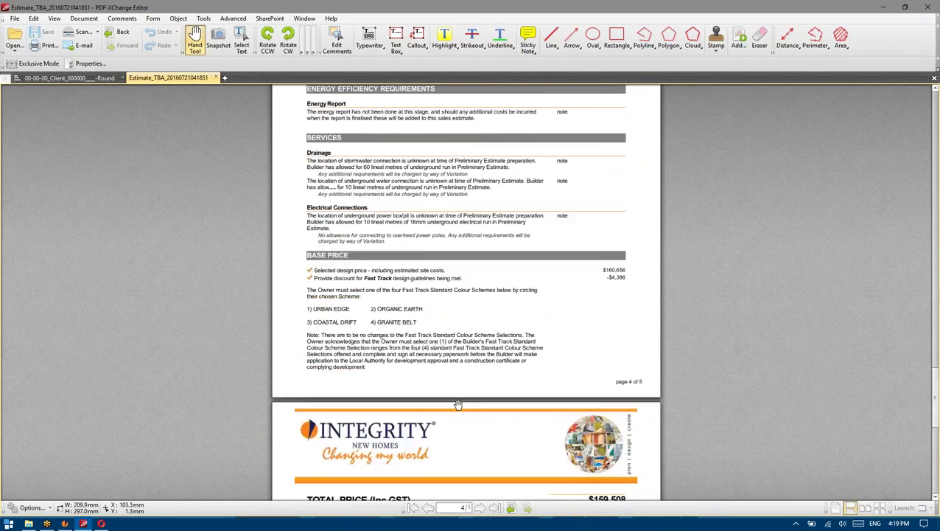
{"action": "scroll", "coordinate": [458, 404], "scroll_direction": "up", "scroll_amount": 8}
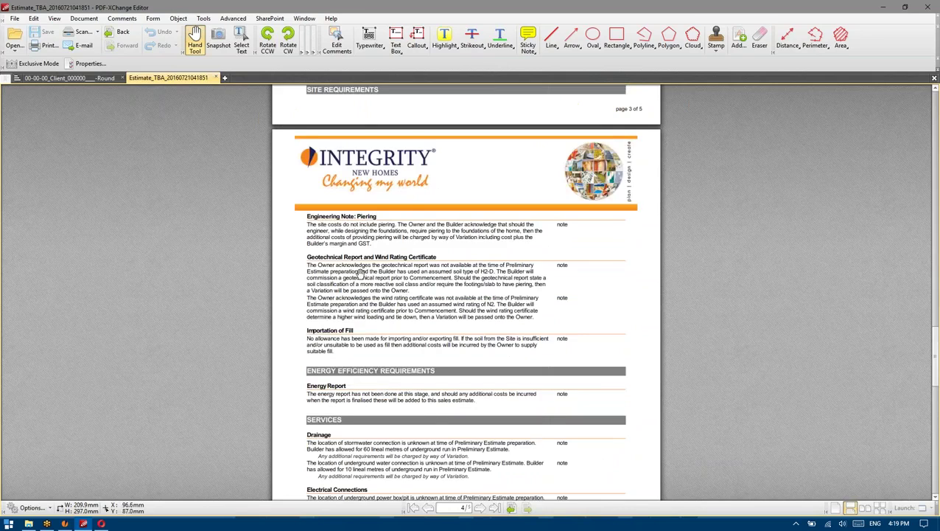
{"action": "scroll", "coordinate": [360, 272], "scroll_direction": "up", "scroll_amount": 5}
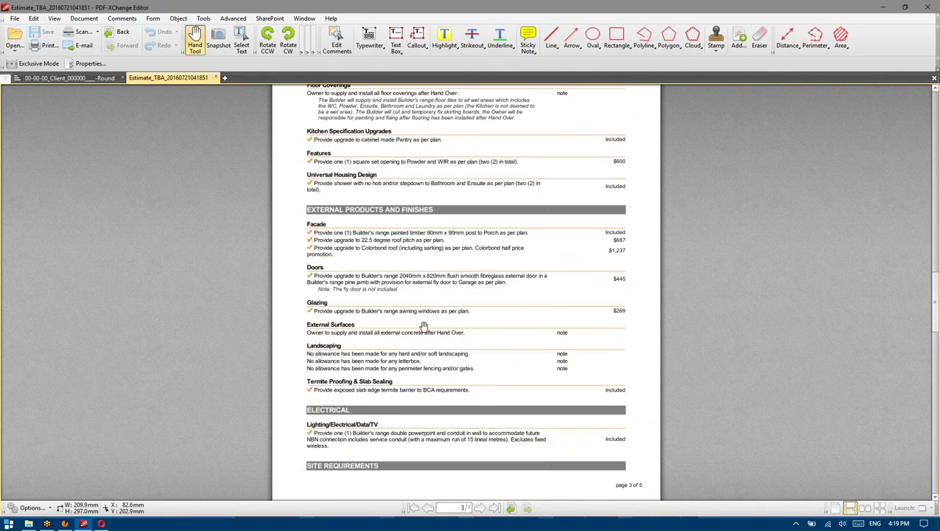
{"action": "scroll", "coordinate": [424, 327], "scroll_direction": "up", "scroll_amount": 2}
{"action": "scroll", "coordinate": [417, 332], "scroll_direction": "up", "scroll_amount": 1}
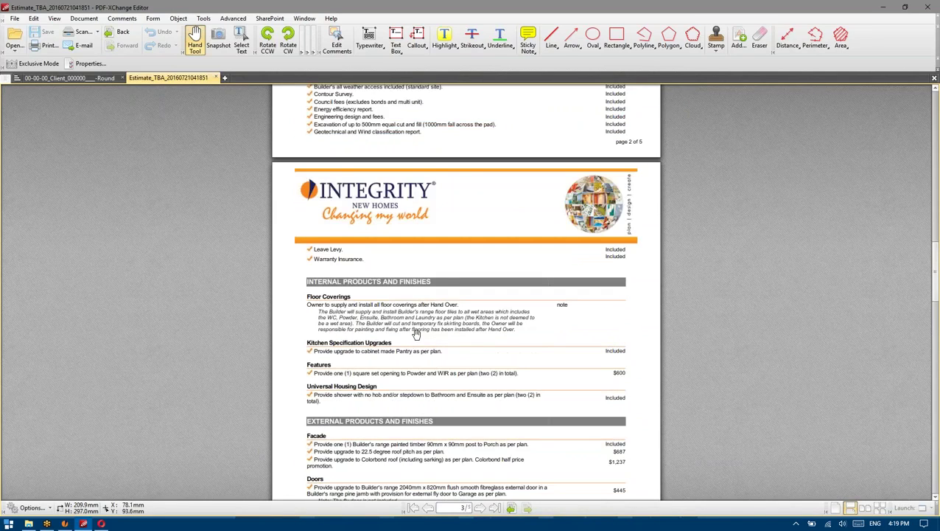
{"action": "left_click_drag", "start_coordinate": [936, 267], "coordinate": [887, 294]}
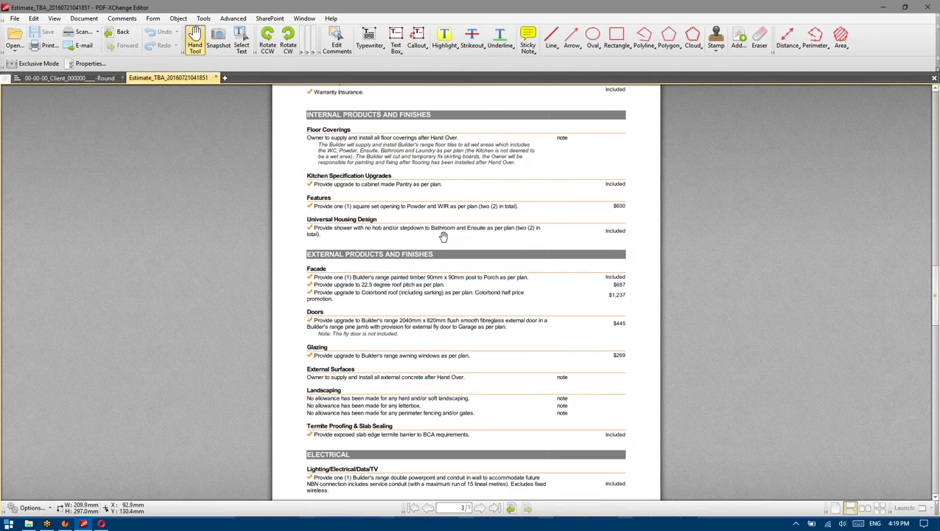
{"action": "scroll", "coordinate": [442, 233], "scroll_direction": "down", "scroll_amount": 4}
Step: Glance at the Job Workup tab, then return to iProx Details
{"action": "left_click", "coordinate": [884, 7]}
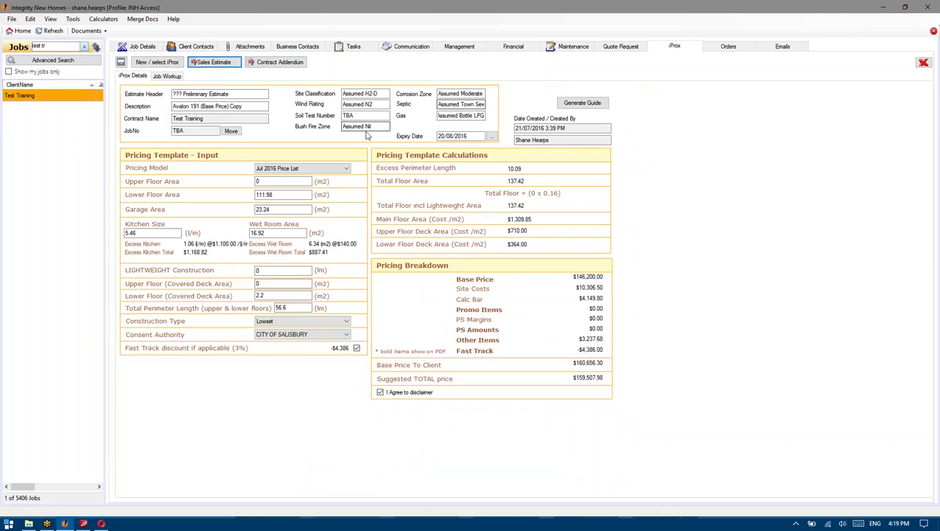
{"action": "left_click", "coordinate": [158, 77]}
{"action": "left_click", "coordinate": [132, 77]}
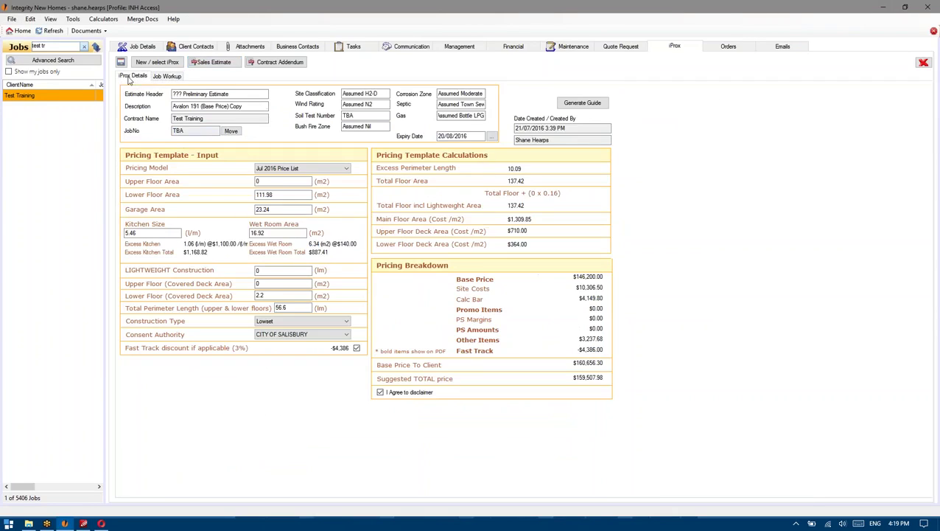
Step: Switch back to the house plans document and scroll to the floor plan
{"action": "left_click", "coordinate": [85, 523]}
{"action": "left_click", "coordinate": [101, 79]}
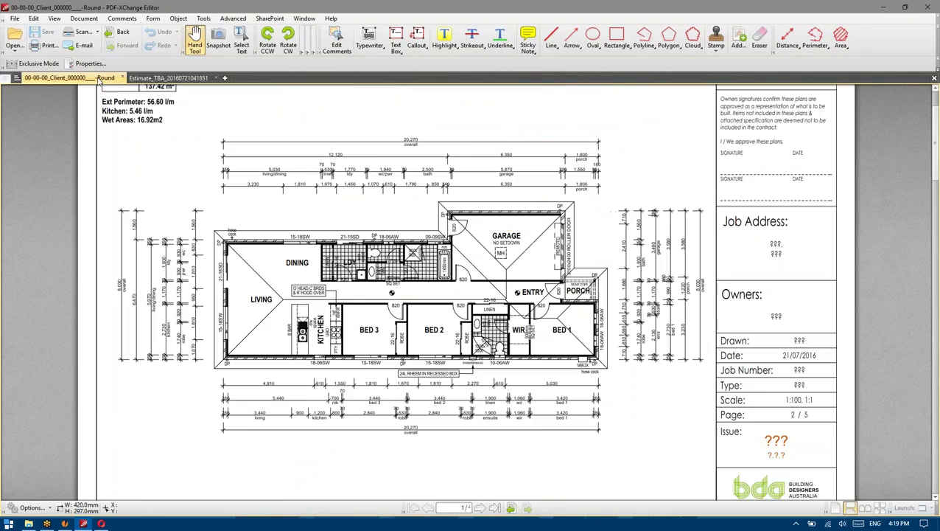
{"action": "scroll", "coordinate": [480, 223], "scroll_direction": "up", "scroll_amount": 1}
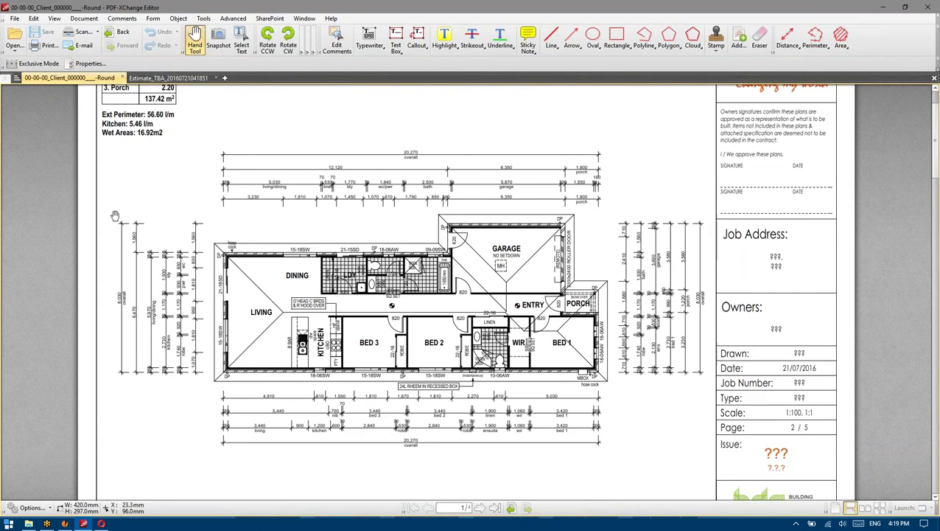
{"action": "scroll", "coordinate": [131, 319], "scroll_direction": "down", "scroll_amount": 12}
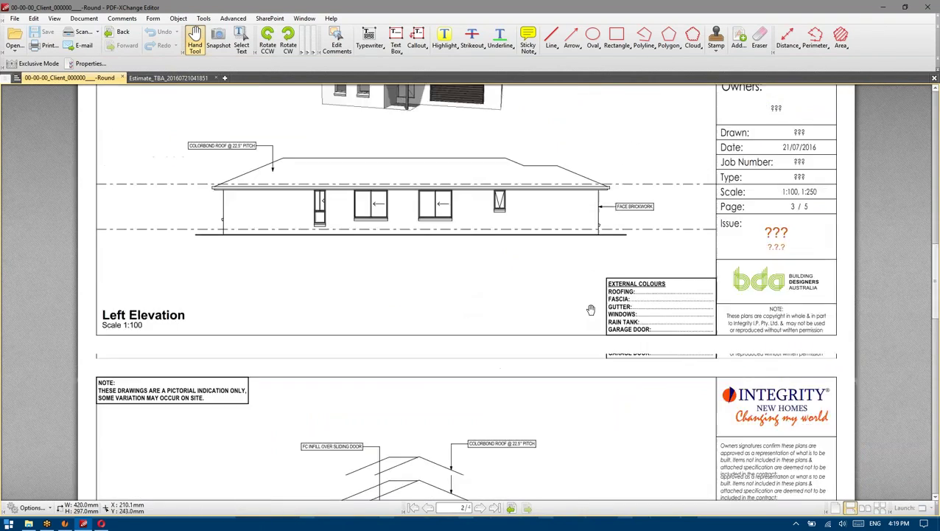
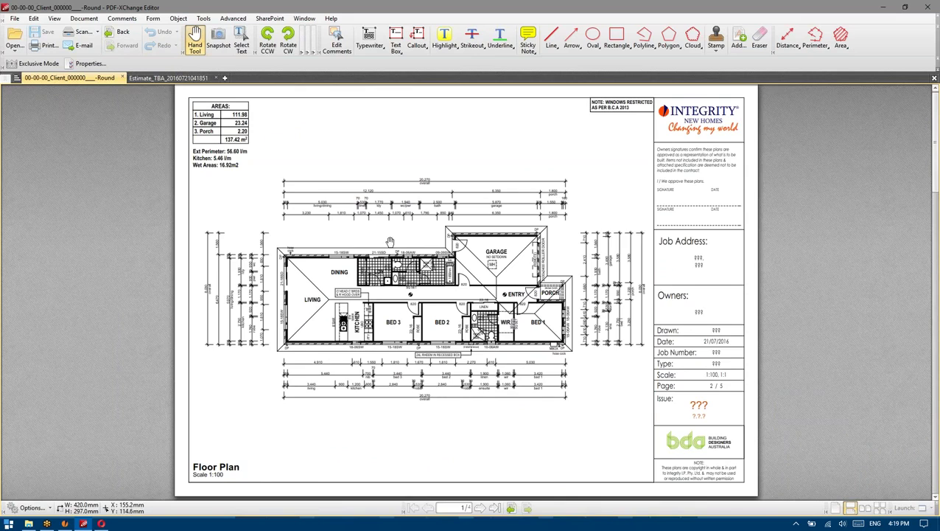
Step: Zoom out on the Integrity floor plan and start Outlook from the Windows search
{"action": "scroll", "coordinate": [460, 260], "scroll_direction": "down", "scroll_amount": 1}
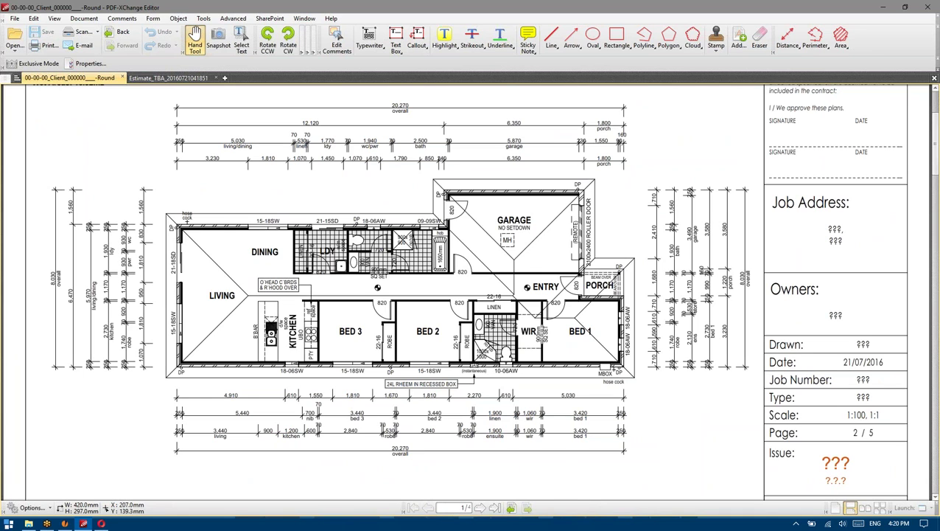
{"action": "scroll", "coordinate": [429, 272], "scroll_direction": "down", "scroll_amount": 1}
{"action": "key", "text": "super"}
{"action": "type", "text": "outl"}
{"action": "key", "text": "Return"}
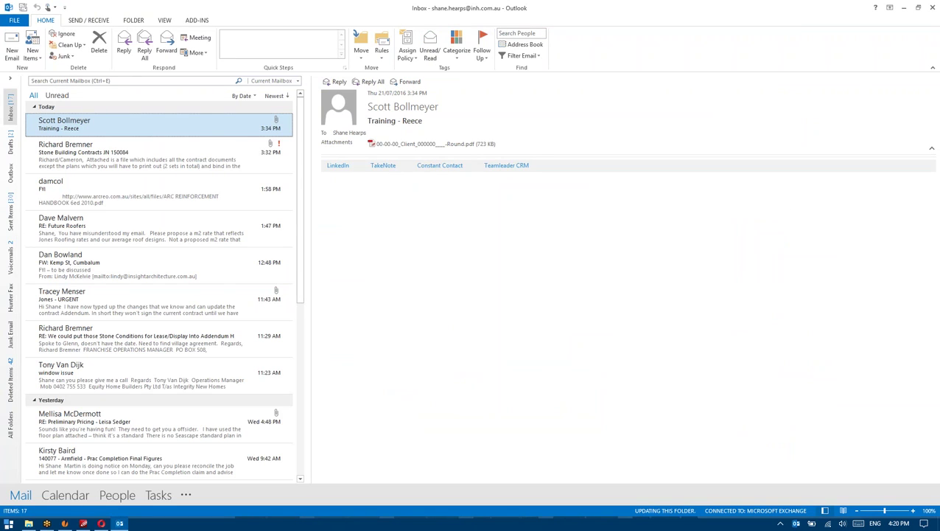
Step: Search the mailbox for 'steeline' and open NCC-Gutter.pdf from the FW: Integrity New Homes email
{"action": "left_click", "coordinate": [53, 84]}
{"action": "type", "text": "ste"}
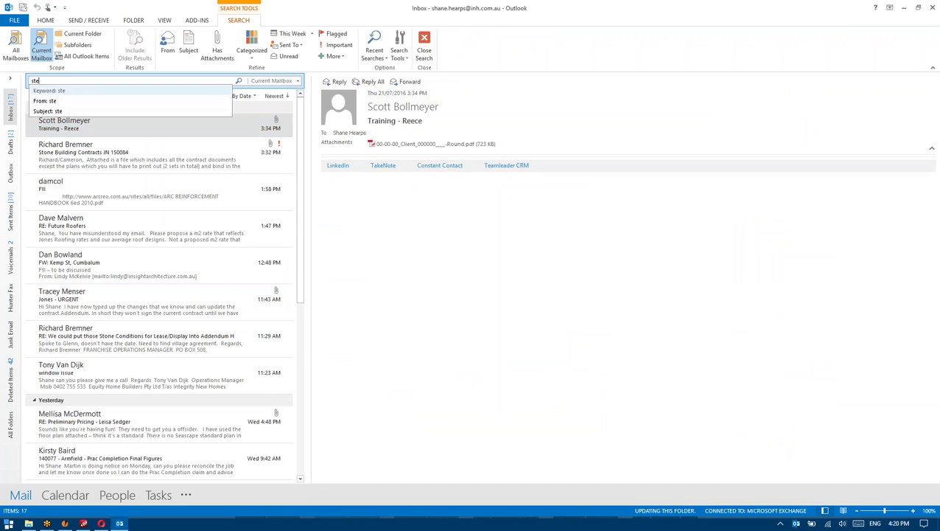
{"action": "type", "text": "eline"}
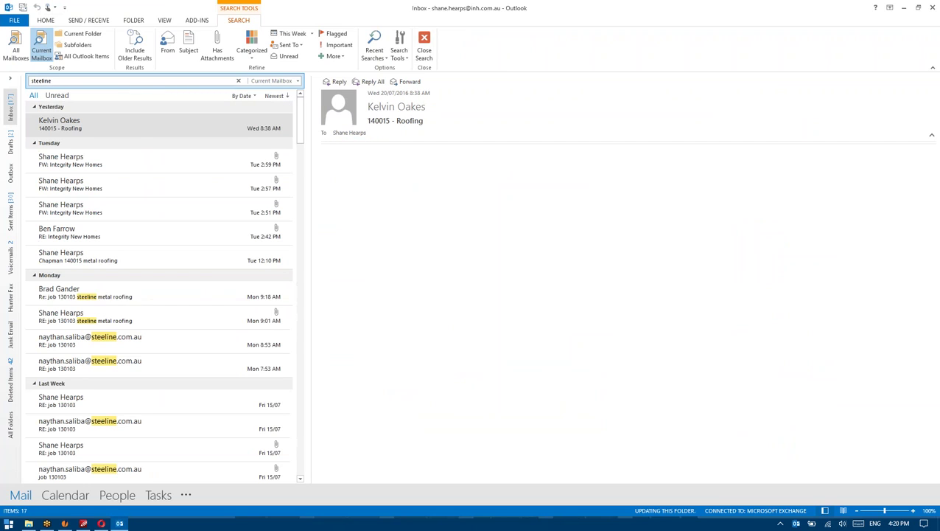
{"action": "left_click", "coordinate": [134, 161]}
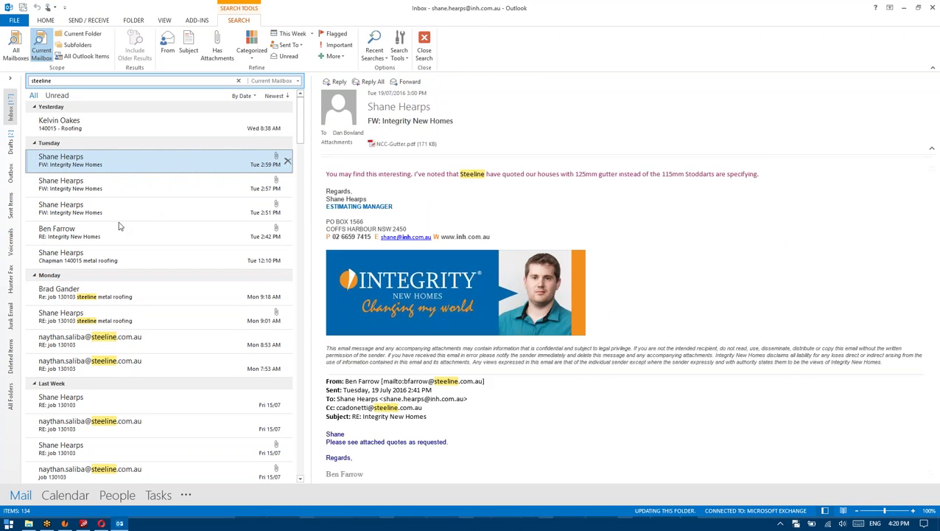
{"action": "left_click", "coordinate": [398, 143]}
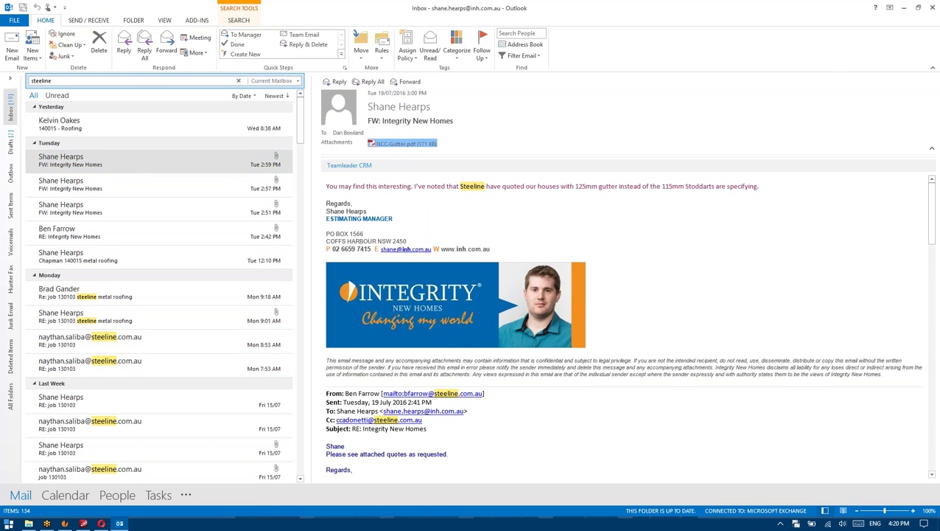
{"action": "double_click", "coordinate": [403, 144]}
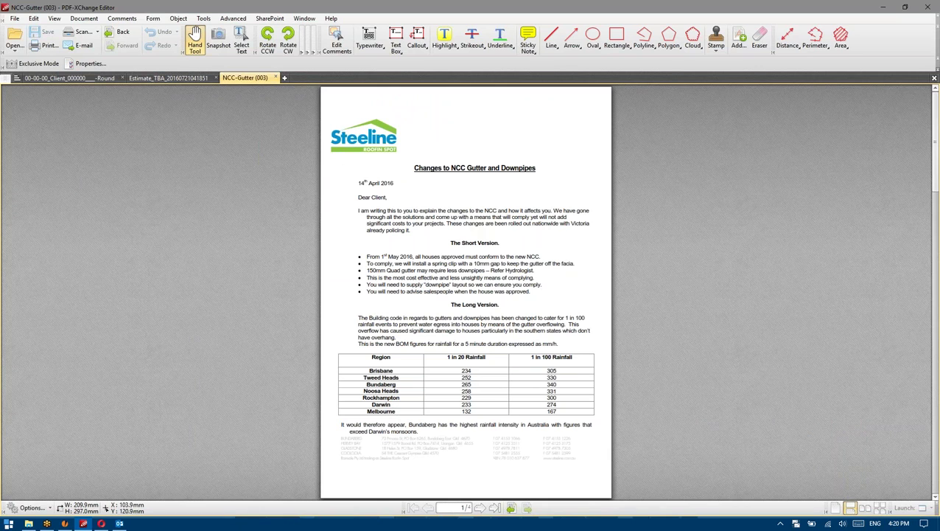
{"action": "scroll", "coordinate": [454, 218], "scroll_direction": "down", "scroll_amount": 5}
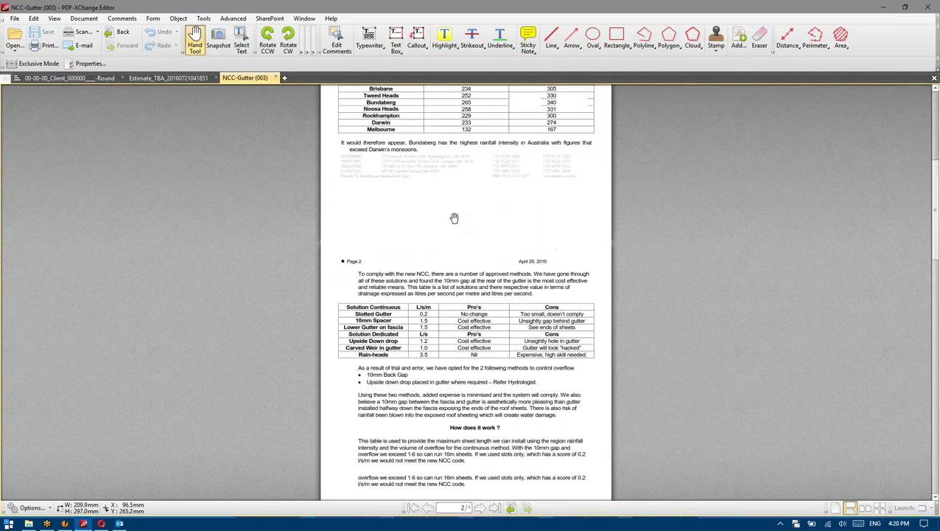
{"action": "scroll", "coordinate": [454, 218], "scroll_direction": "down", "scroll_amount": 5}
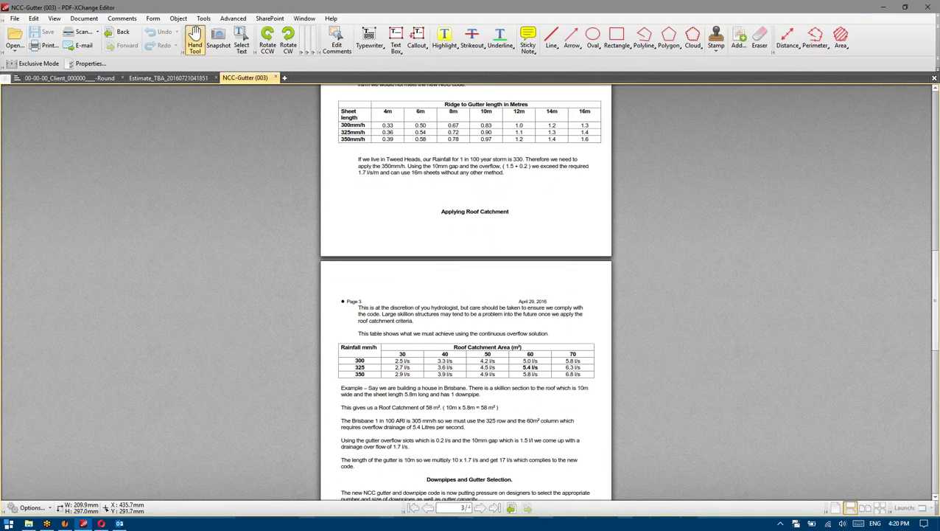
{"action": "left_click_drag", "start_coordinate": [937, 265], "coordinate": [933, 99]}
{"action": "scroll", "coordinate": [428, 245], "scroll_direction": "up", "scroll_amount": 1}
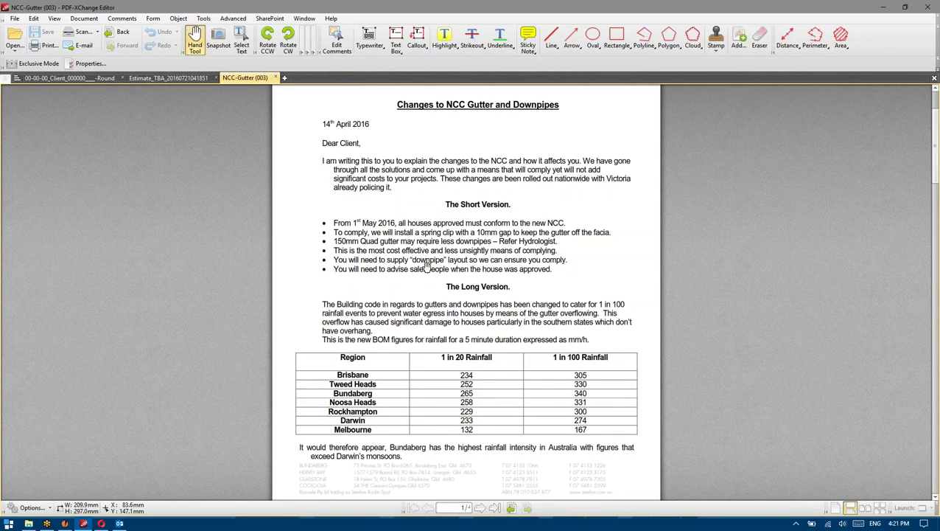
{"action": "scroll", "coordinate": [441, 143], "scroll_direction": "down", "scroll_amount": 3}
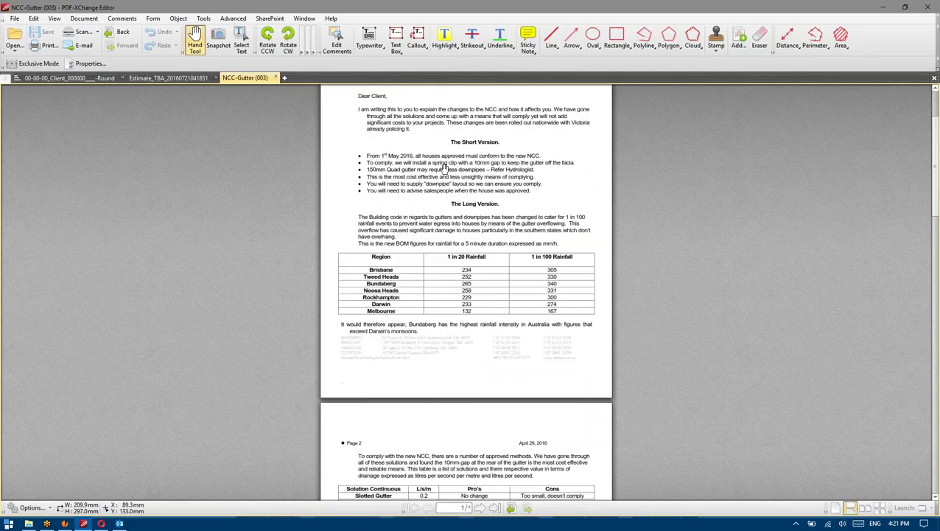
{"action": "scroll", "coordinate": [476, 199], "scroll_direction": "down", "scroll_amount": 15}
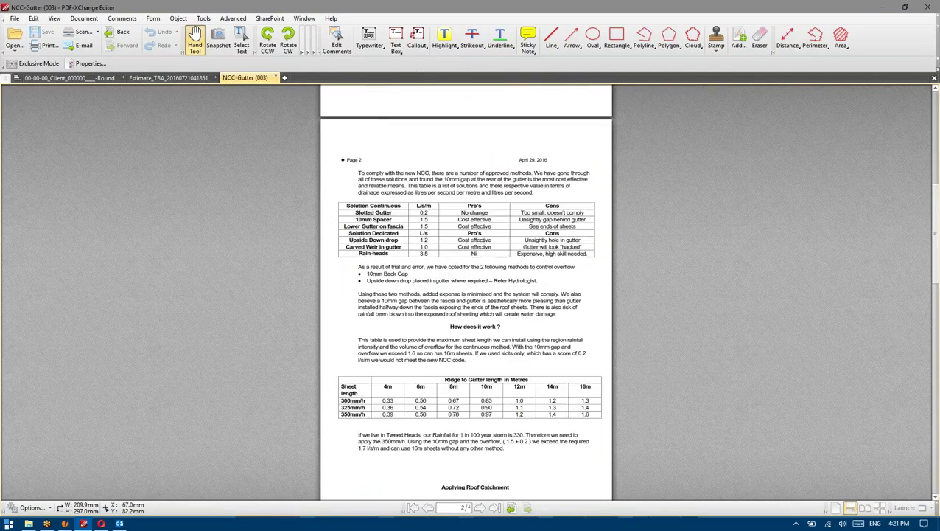
{"action": "scroll", "coordinate": [407, 225], "scroll_direction": "down", "scroll_amount": 15}
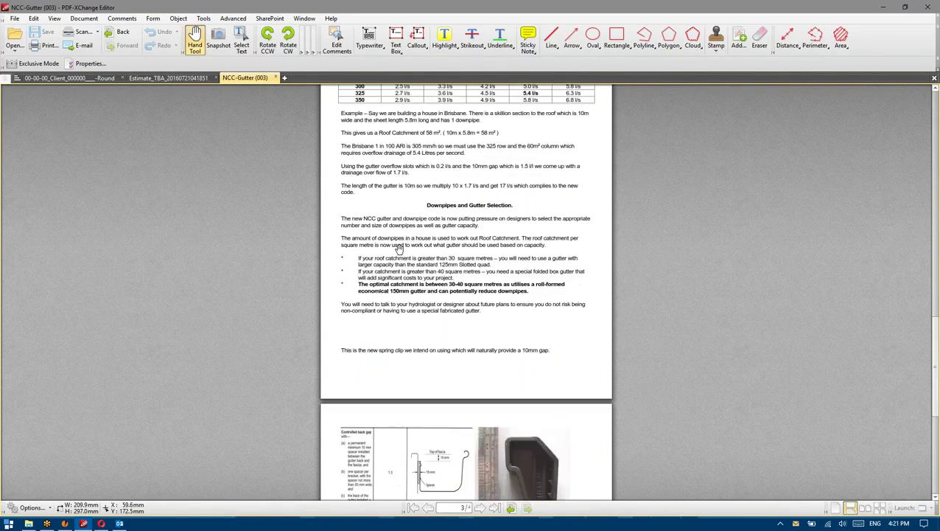
{"action": "left_click_drag", "start_coordinate": [934, 434], "coordinate": [914, 94]}
{"action": "scroll", "coordinate": [488, 304], "scroll_direction": "down", "scroll_amount": 3}
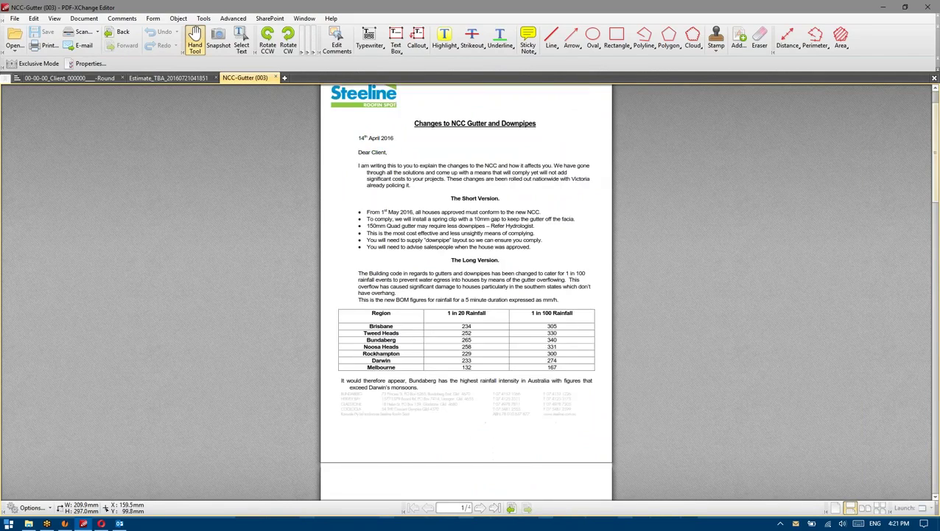
{"action": "scroll", "coordinate": [487, 304], "scroll_direction": "down", "scroll_amount": 8}
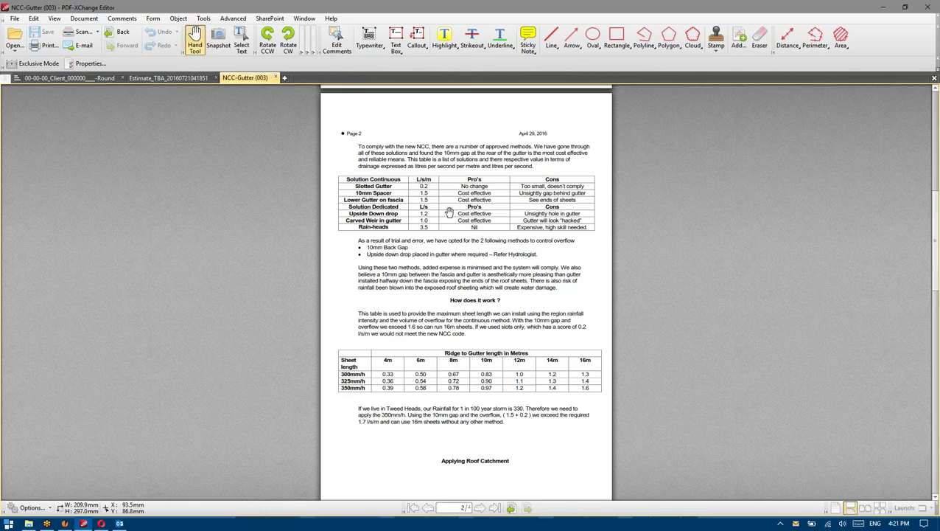
{"action": "scroll", "coordinate": [450, 213], "scroll_direction": "down", "scroll_amount": 1}
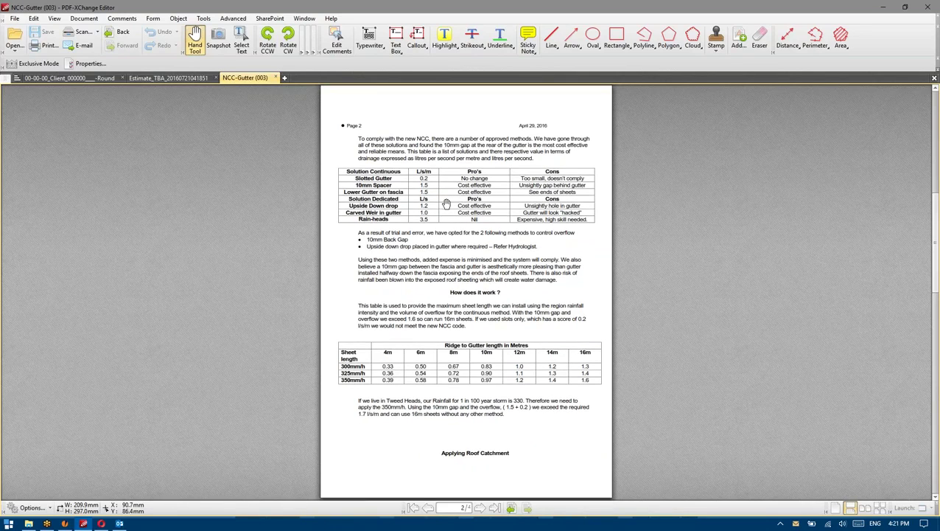
{"action": "scroll", "coordinate": [446, 203], "scroll_direction": "up", "scroll_amount": 5}
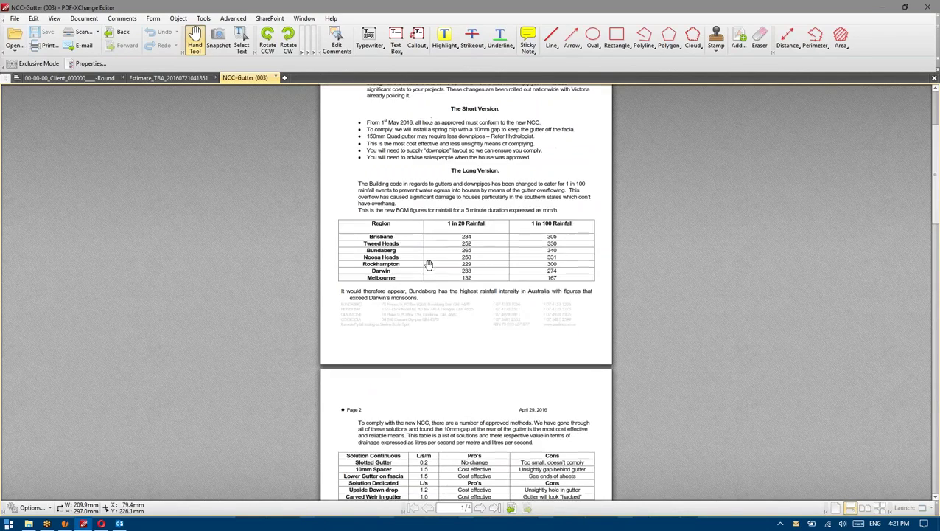
{"action": "scroll", "coordinate": [429, 276], "scroll_direction": "down", "scroll_amount": 3}
{"action": "scroll", "coordinate": [435, 272], "scroll_direction": "up", "scroll_amount": 2}
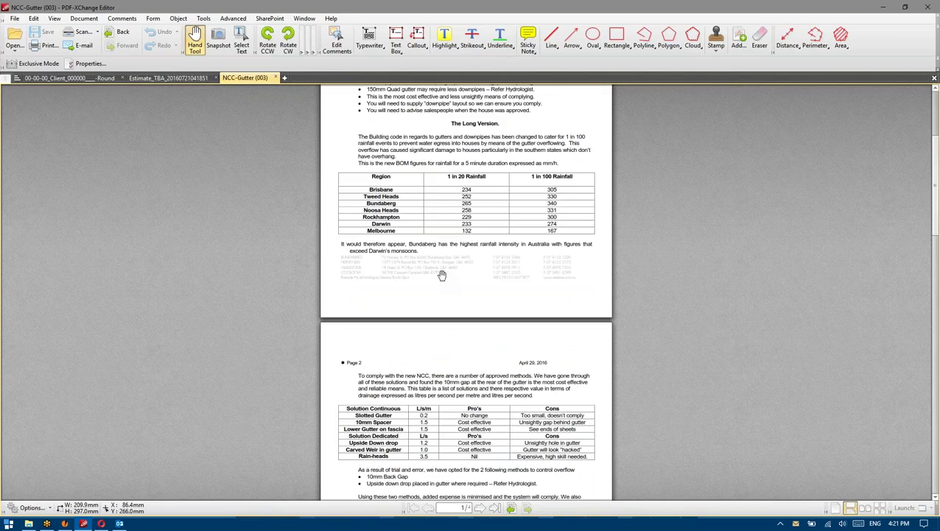
{"action": "scroll", "coordinate": [451, 258], "scroll_direction": "down", "scroll_amount": 5}
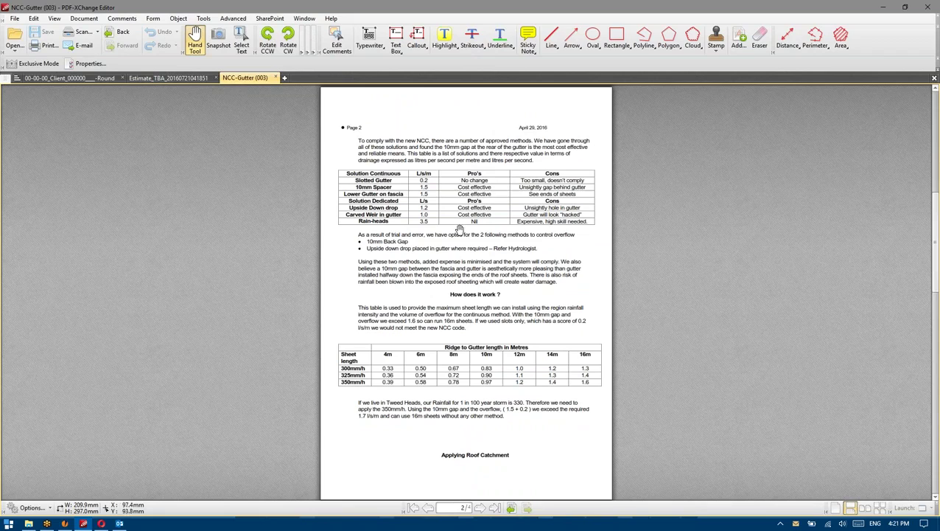
{"action": "scroll", "coordinate": [475, 340], "scroll_direction": "down", "scroll_amount": 5}
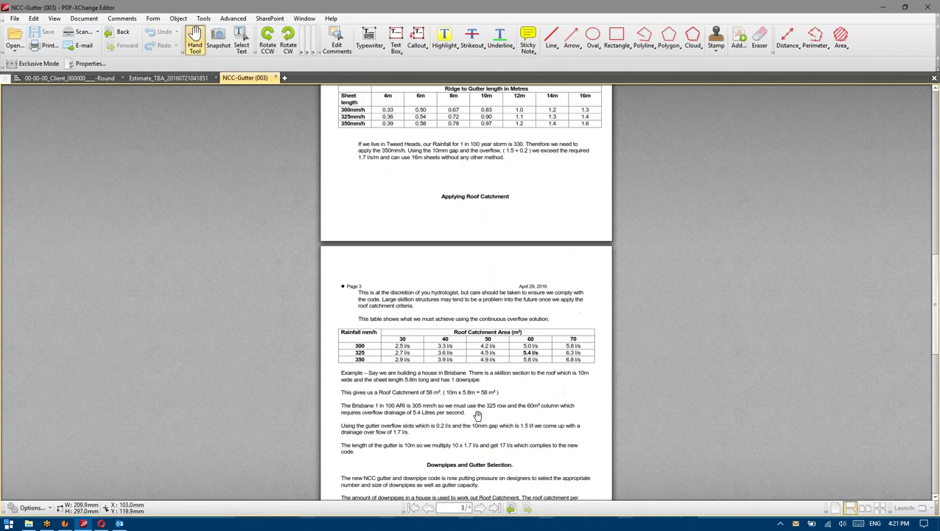
{"action": "scroll", "coordinate": [445, 432], "scroll_direction": "down", "scroll_amount": 12}
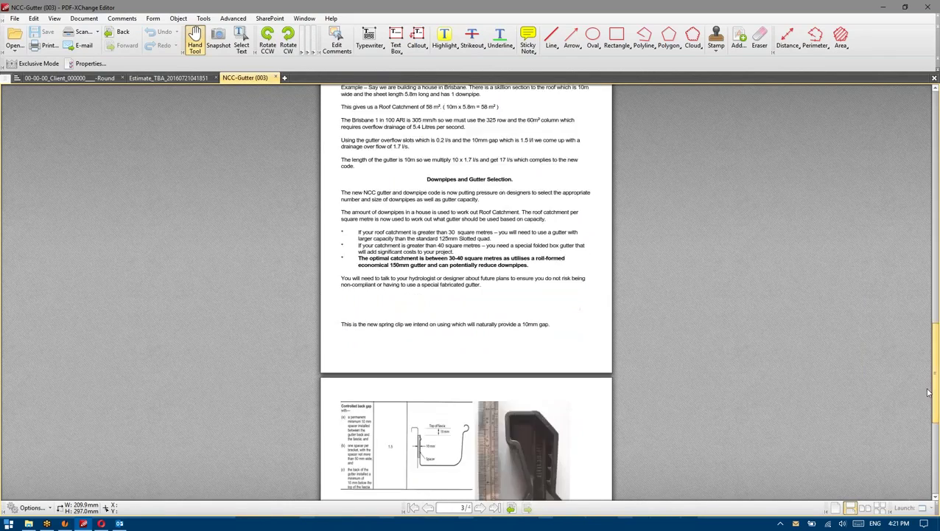
{"action": "scroll", "coordinate": [911, 480], "scroll_direction": "up", "scroll_amount": 5}
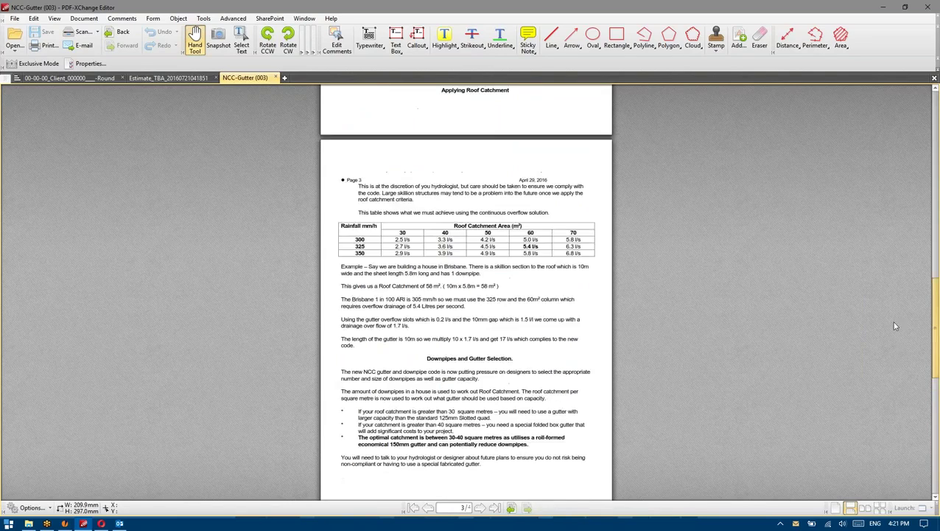
{"action": "scroll", "coordinate": [893, 284], "scroll_direction": "up", "scroll_amount": 3}
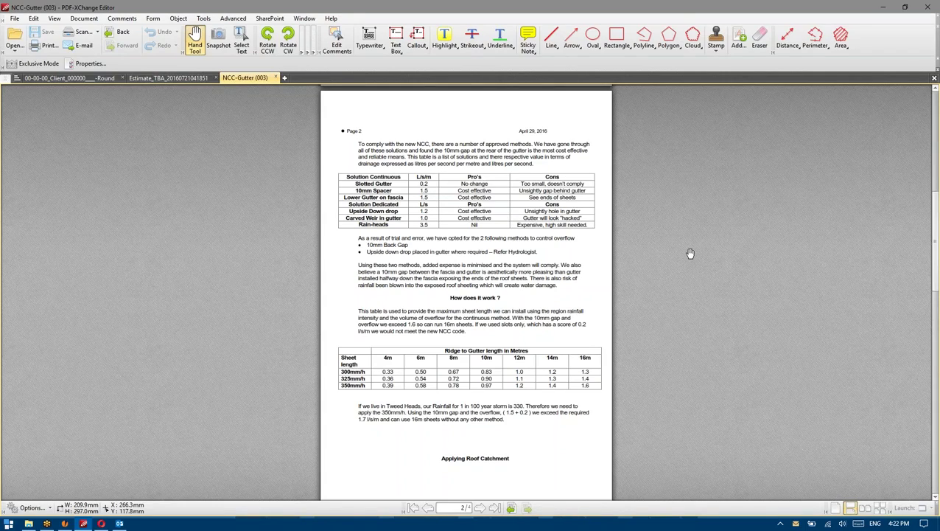
Step: Page through the NCC-Gutter letter to page 4, return to page 1, then switch to Outlook
{"action": "scroll", "coordinate": [501, 332], "scroll_direction": "down", "scroll_amount": 3}
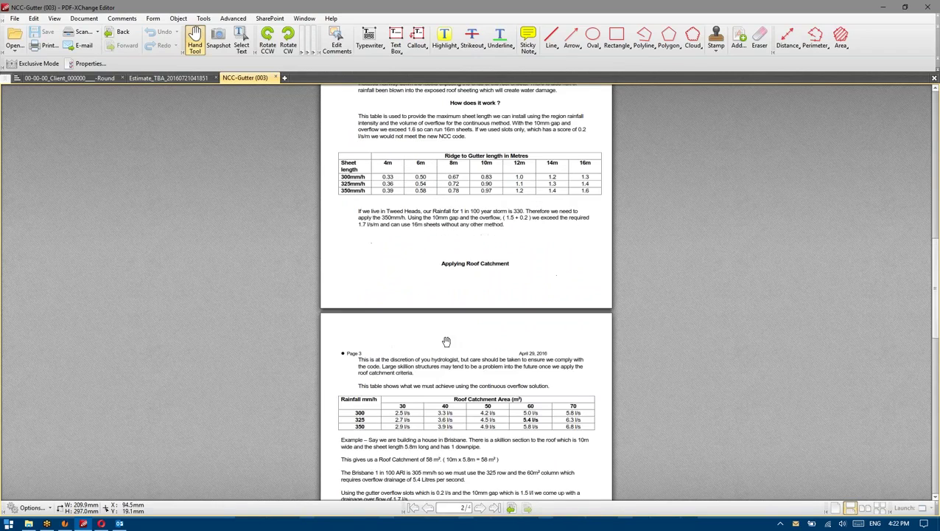
{"action": "scroll", "coordinate": [431, 383], "scroll_direction": "down", "scroll_amount": 2}
{"action": "scroll", "coordinate": [408, 273], "scroll_direction": "up", "scroll_amount": 3, "text": "ctrl"}
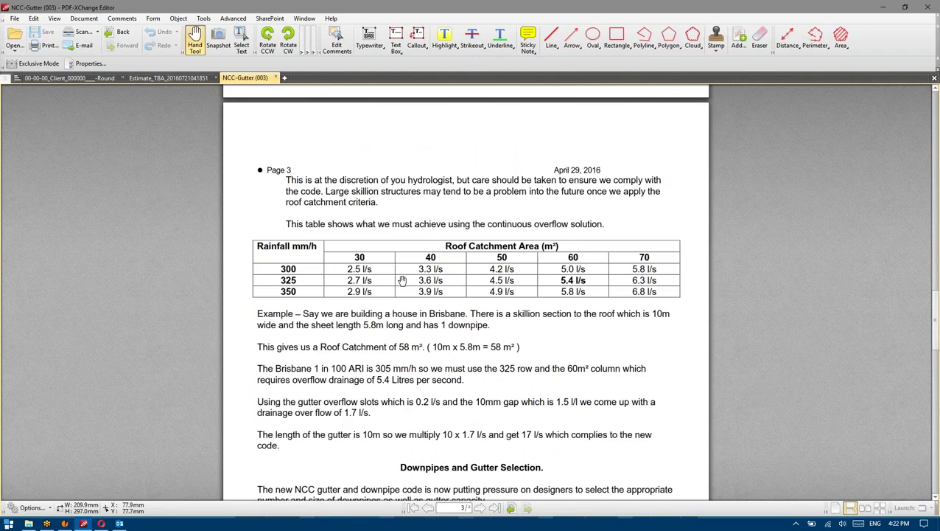
{"action": "scroll", "coordinate": [417, 361], "scroll_direction": "down", "scroll_amount": 3}
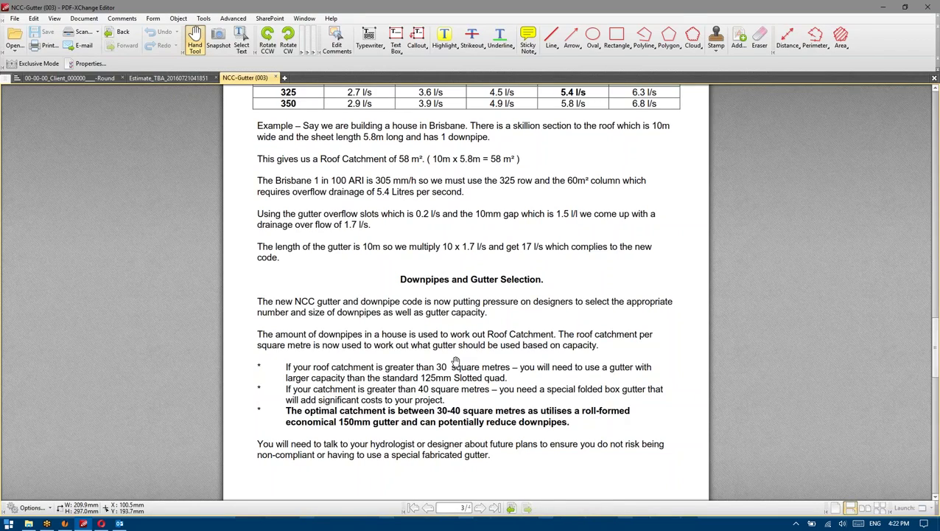
{"action": "scroll", "coordinate": [455, 361], "scroll_direction": "down", "scroll_amount": 3}
{"action": "scroll", "coordinate": [434, 338], "scroll_direction": "down", "scroll_amount": 5}
{"action": "scroll", "coordinate": [434, 338], "scroll_direction": "down", "scroll_amount": 3}
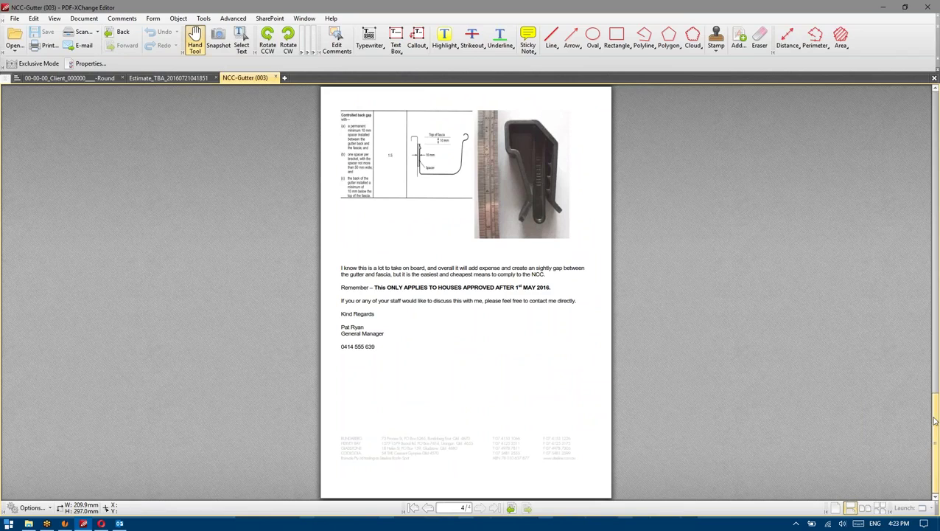
{"action": "key", "text": "Home"}
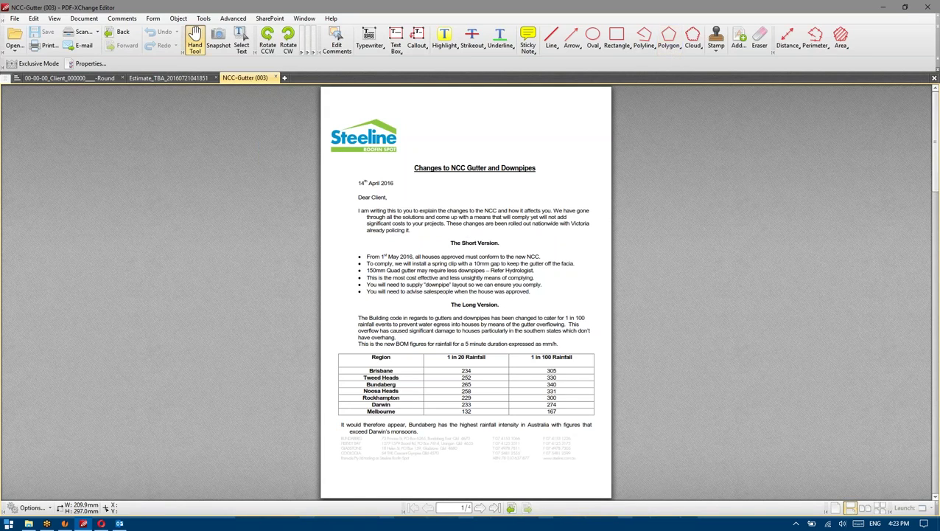
{"action": "left_click", "coordinate": [120, 523]}
Step: Clear the Steeline search and read the Spacer Clip Info email's introduction to the NCC overflow requirements
{"action": "key", "text": "Escape"}
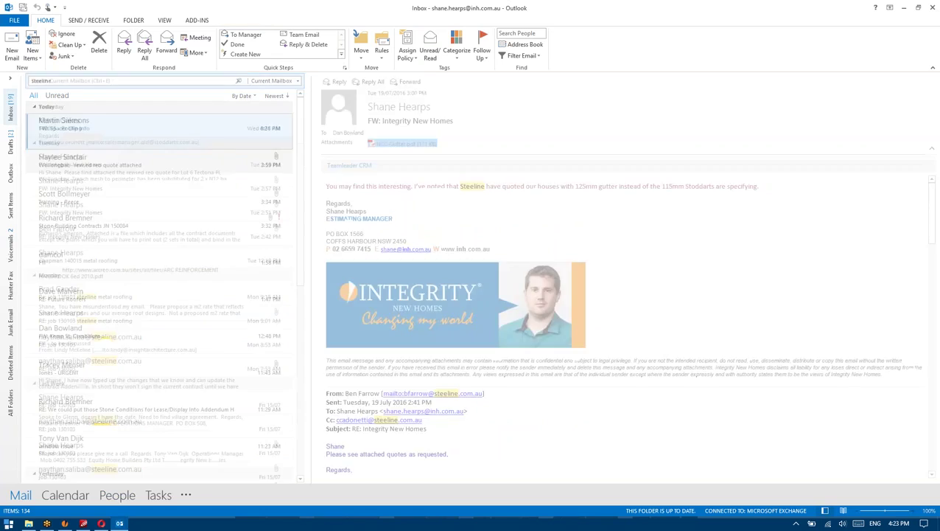
{"action": "left_click", "coordinate": [375, 210]}
{"action": "scroll", "coordinate": [430, 395], "scroll_direction": "down", "scroll_amount": 5}
{"action": "scroll", "coordinate": [429, 395], "scroll_direction": "down", "scroll_amount": 6}
{"action": "scroll", "coordinate": [724, 329], "scroll_direction": "up", "scroll_amount": 8}
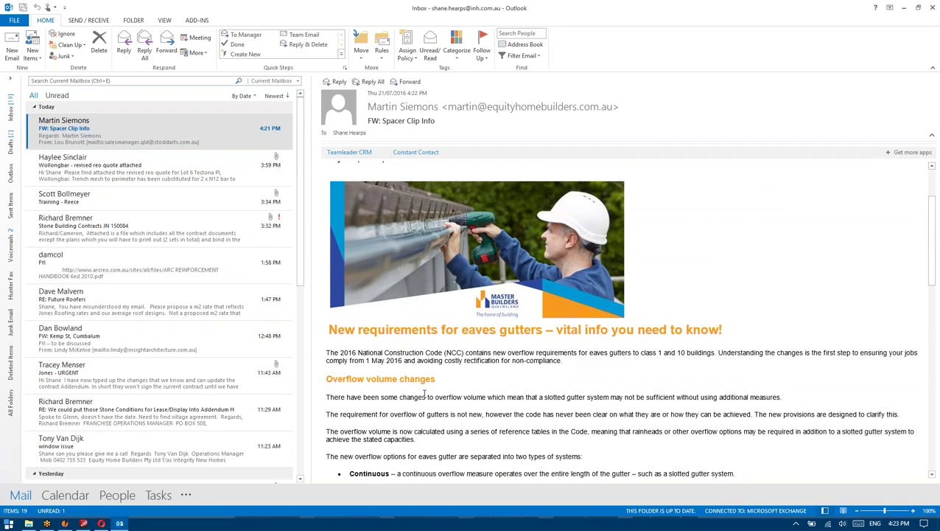
{"action": "left_click_drag", "start_coordinate": [431, 353], "coordinate": [564, 361]}
{"action": "left_click", "coordinate": [433, 353]}
Step: Scroll through the email and select the monitoring and what-to-do sections
{"action": "scroll", "coordinate": [432, 353], "scroll_direction": "down", "scroll_amount": 2}
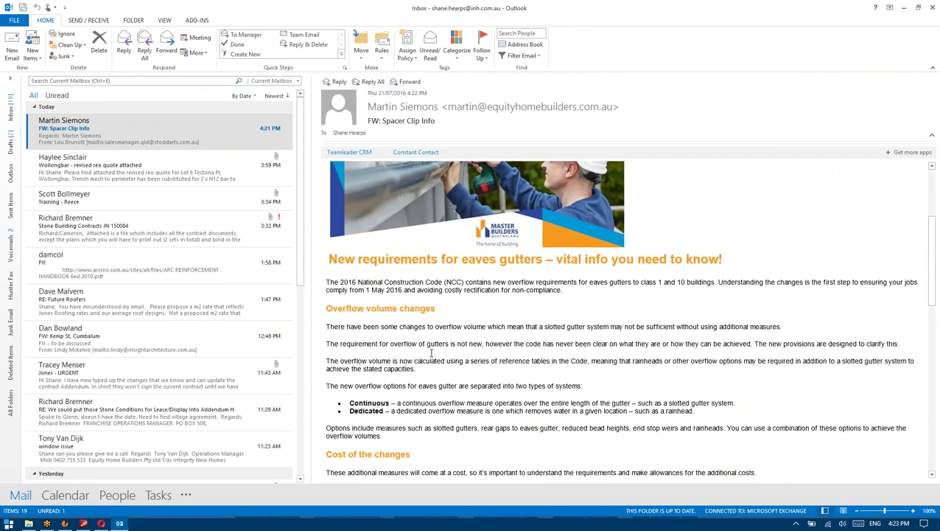
{"action": "scroll", "coordinate": [432, 353], "scroll_direction": "down", "scroll_amount": 3}
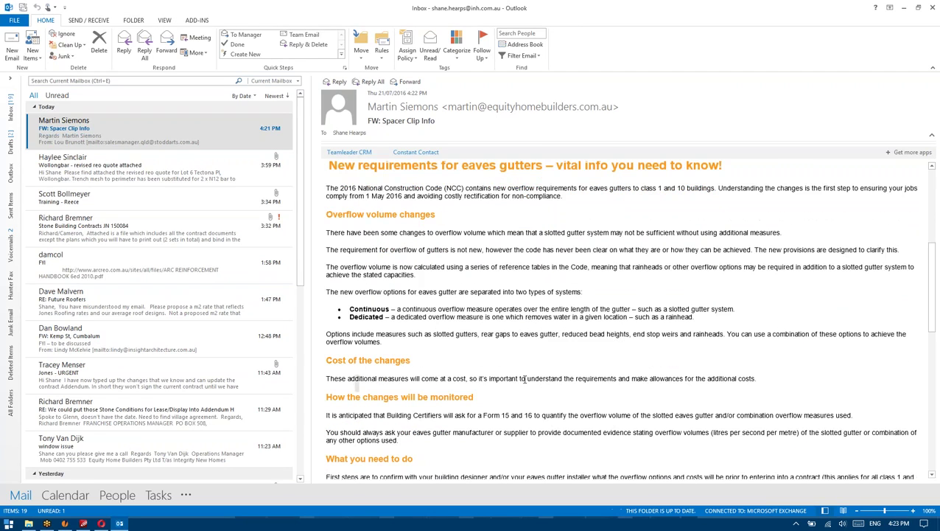
{"action": "scroll", "coordinate": [524, 378], "scroll_direction": "down", "scroll_amount": 5}
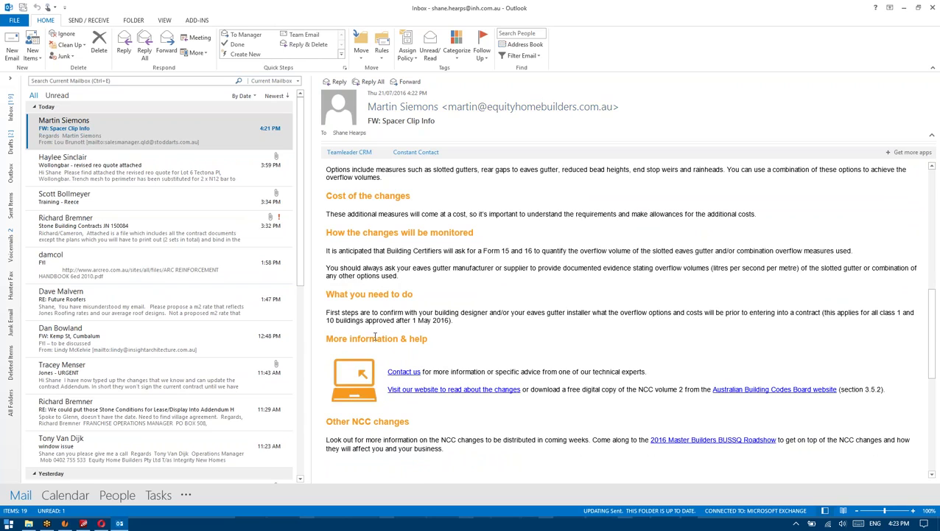
{"action": "scroll", "coordinate": [375, 338], "scroll_direction": "up", "scroll_amount": 12}
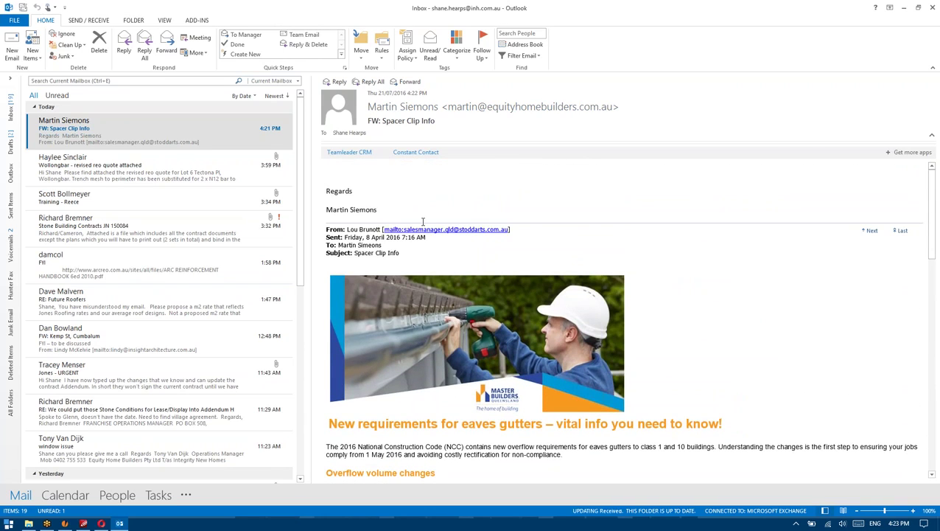
{"action": "scroll", "coordinate": [416, 280], "scroll_direction": "down", "scroll_amount": 9}
{"action": "scroll", "coordinate": [414, 308], "scroll_direction": "down", "scroll_amount": 3}
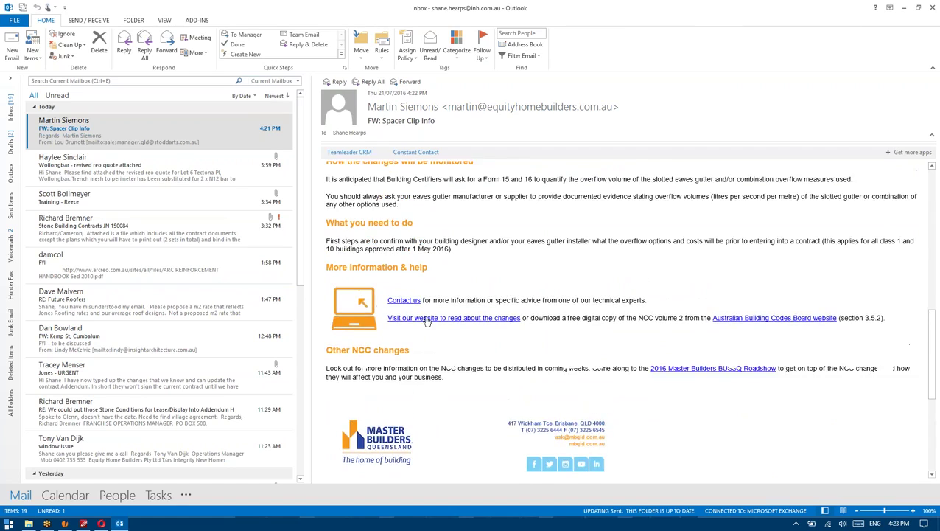
{"action": "scroll", "coordinate": [426, 321], "scroll_direction": "up", "scroll_amount": 1}
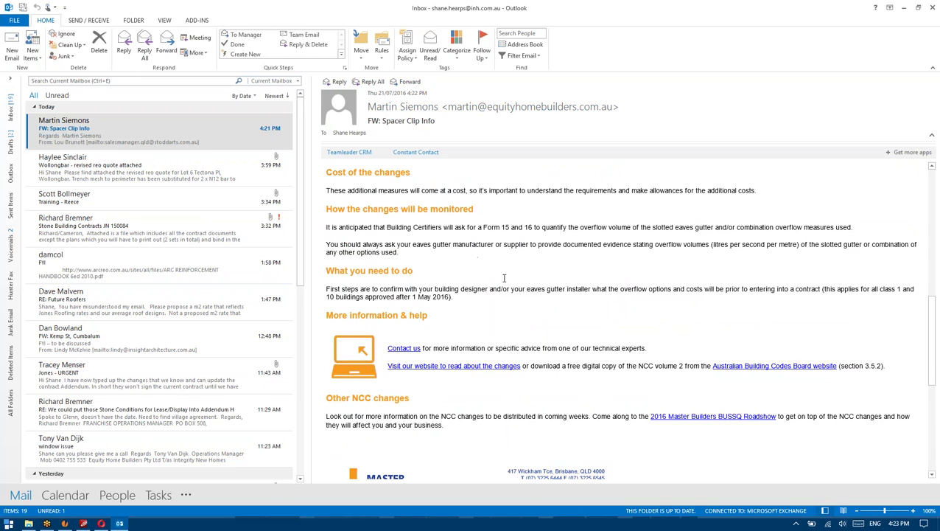
{"action": "left_click_drag", "start_coordinate": [459, 316], "coordinate": [328, 208]}
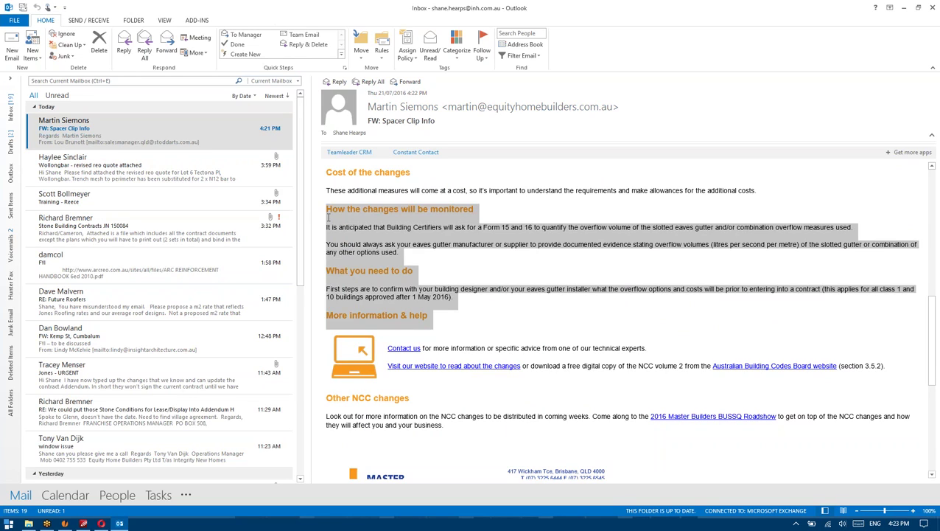
{"action": "left_click", "coordinate": [329, 208]}
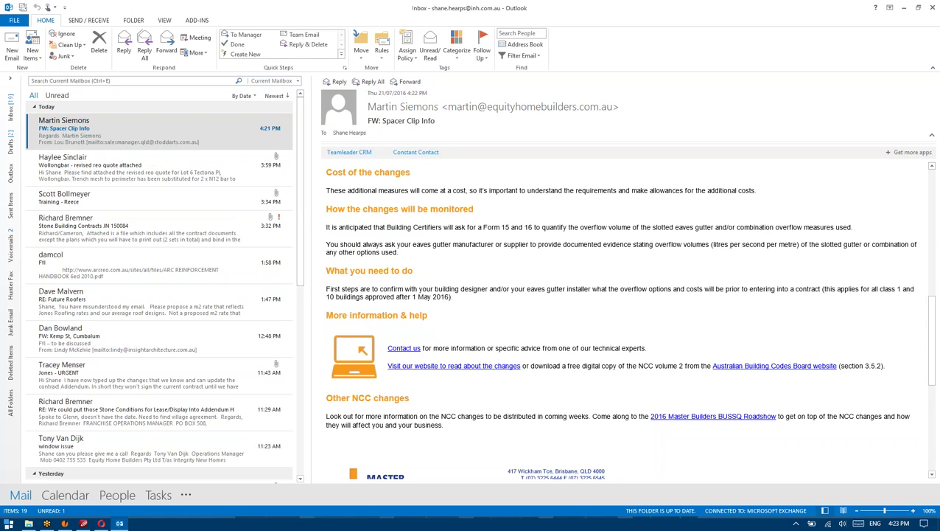
Step: Review the lines on documented overflow evidence and certifiers quantifying overflow
{"action": "left_click_drag", "start_coordinate": [739, 251], "coordinate": [602, 244]}
{"action": "left_click", "coordinate": [603, 243]}
{"action": "left_click_drag", "start_coordinate": [406, 254], "coordinate": [326, 207]}
{"action": "left_click", "coordinate": [448, 226]}
{"action": "left_click_drag", "start_coordinate": [413, 227], "coordinate": [580, 227]}
{"action": "left_click", "coordinate": [512, 234]}
{"action": "left_click", "coordinate": [536, 289]}
{"action": "scroll", "coordinate": [537, 289], "scroll_direction": "up", "scroll_amount": 15}
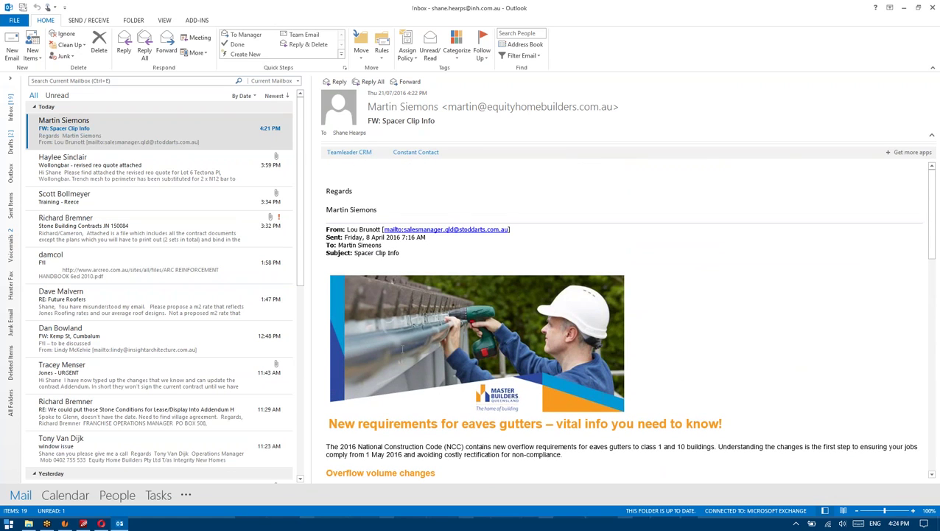
{"action": "scroll", "coordinate": [402, 349], "scroll_direction": "down", "scroll_amount": 3}
{"action": "left_click", "coordinate": [84, 523]}
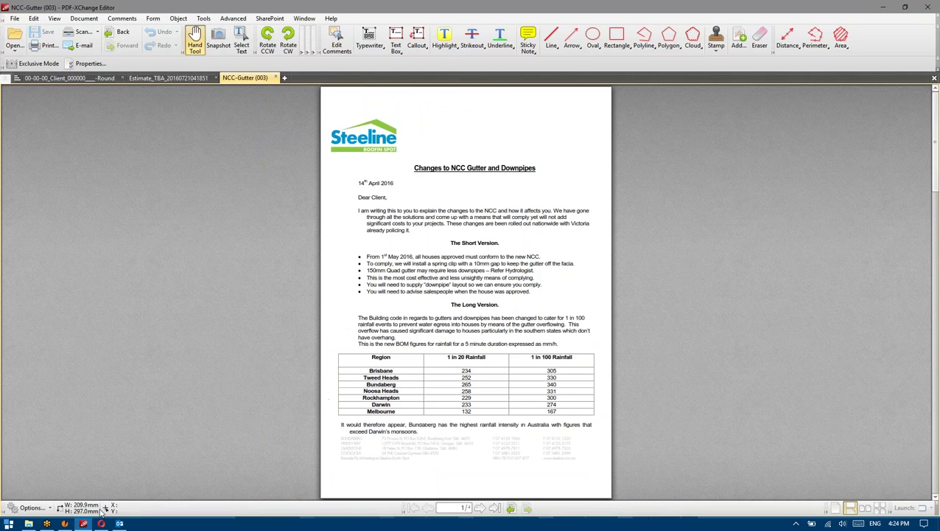
{"action": "scroll", "coordinate": [385, 313], "scroll_direction": "down", "scroll_amount": 15}
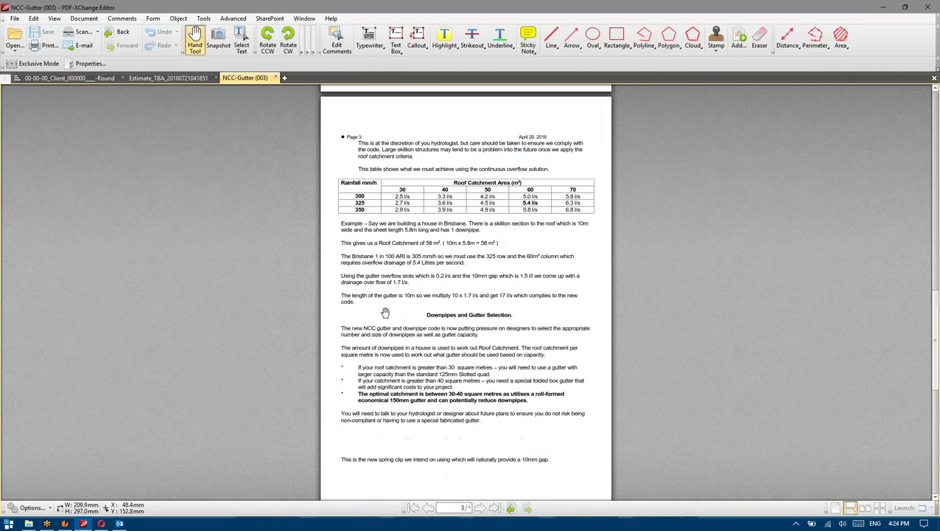
{"action": "scroll", "coordinate": [384, 315], "scroll_direction": "down", "scroll_amount": 5}
{"action": "scroll", "coordinate": [413, 253], "scroll_direction": "up", "scroll_amount": 5, "text": "ctrl"}
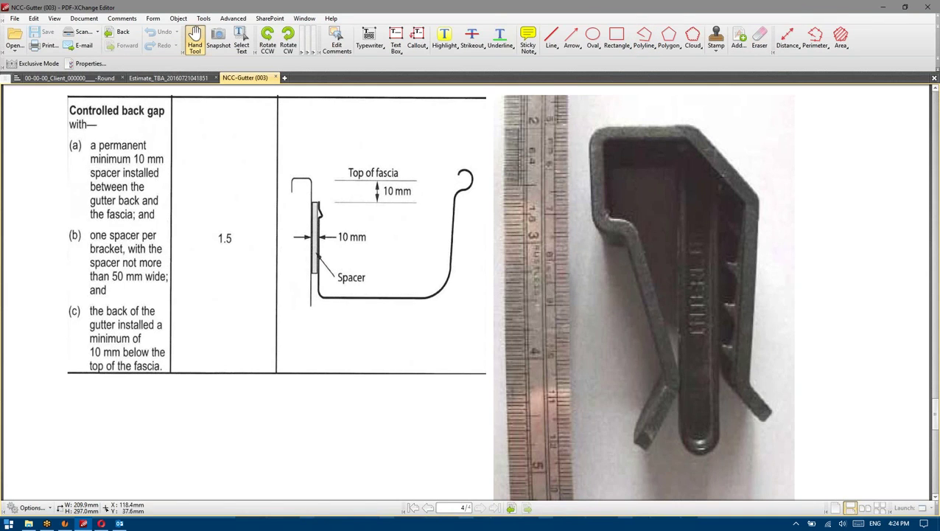
{"action": "scroll", "coordinate": [501, 232], "scroll_direction": "up", "scroll_amount": 1}
{"action": "scroll", "coordinate": [411, 221], "scroll_direction": "down", "scroll_amount": 1, "text": "ctrl"}
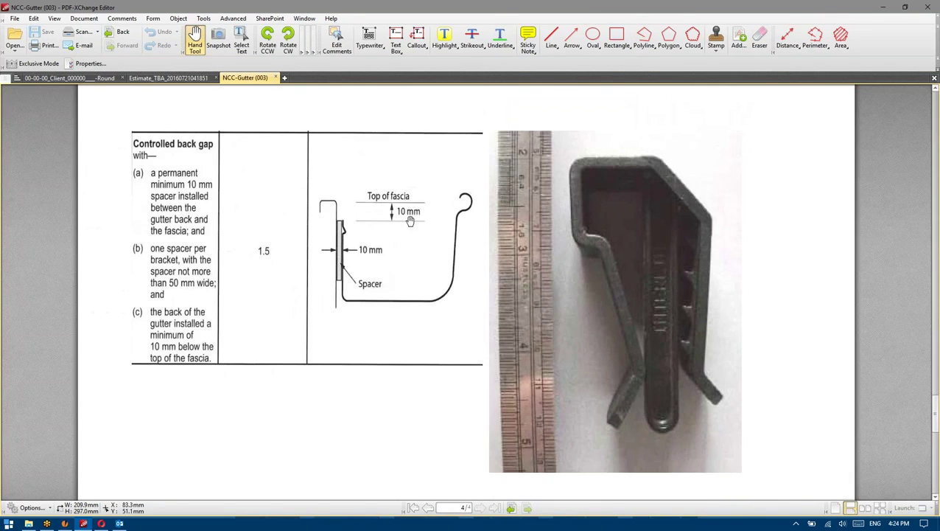
{"action": "scroll", "coordinate": [417, 227], "scroll_direction": "up", "scroll_amount": 1}
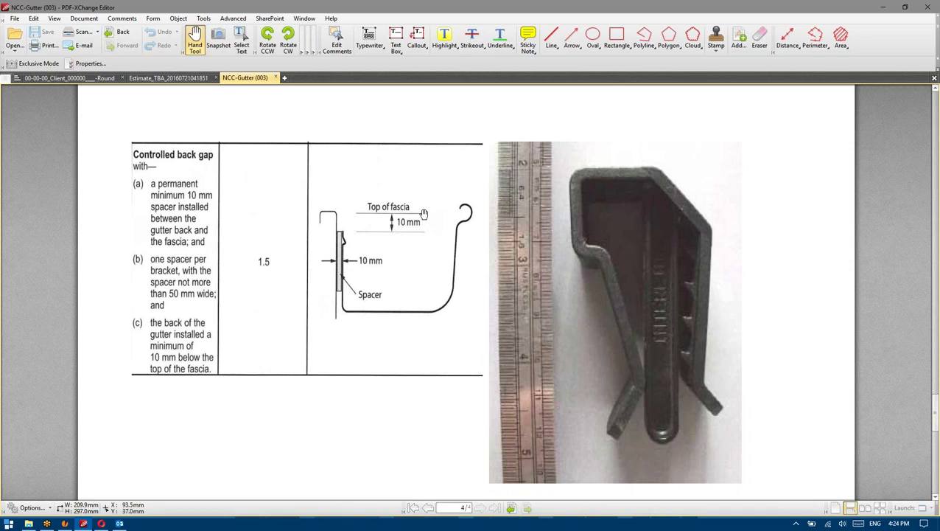
{"action": "scroll", "coordinate": [424, 213], "scroll_direction": "down", "scroll_amount": 4}
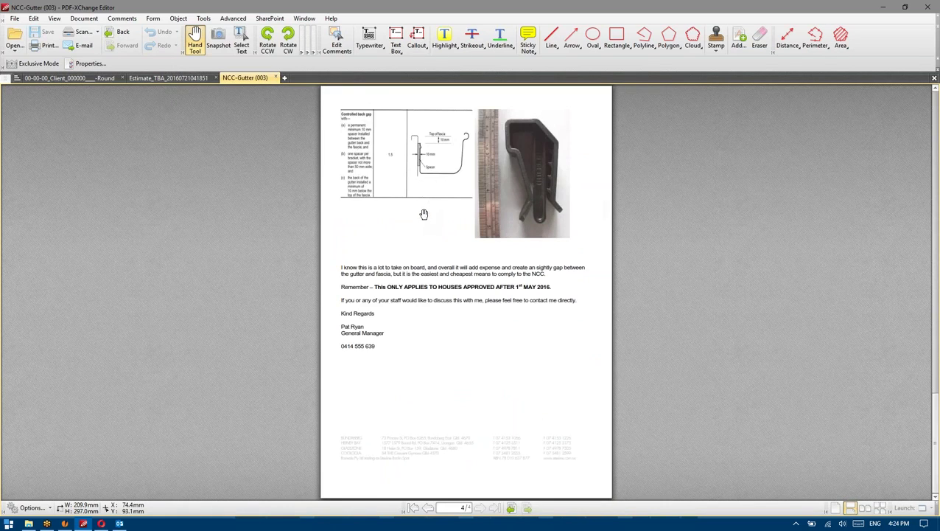
{"action": "scroll", "coordinate": [423, 214], "scroll_direction": "up", "scroll_amount": 6}
{"action": "scroll", "coordinate": [424, 244], "scroll_direction": "up", "scroll_amount": 12}
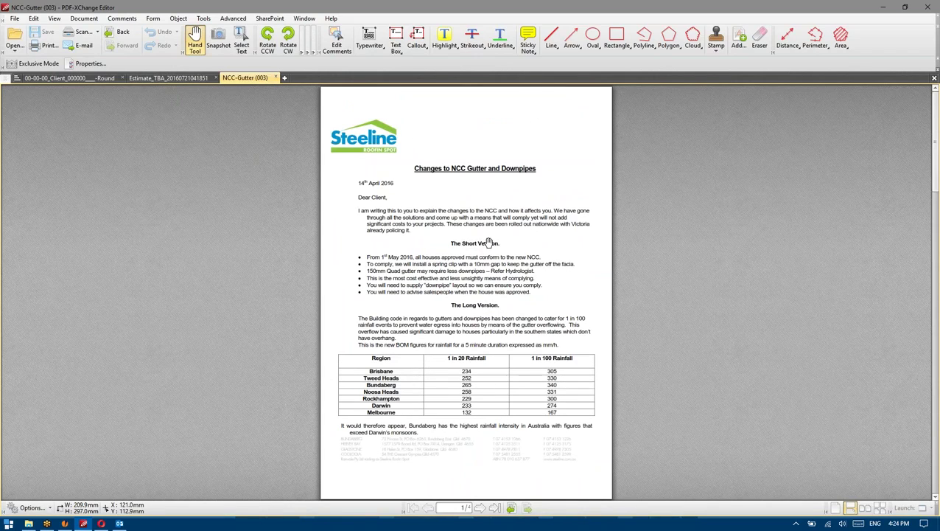
{"action": "scroll", "coordinate": [488, 243], "scroll_direction": "down", "scroll_amount": 5}
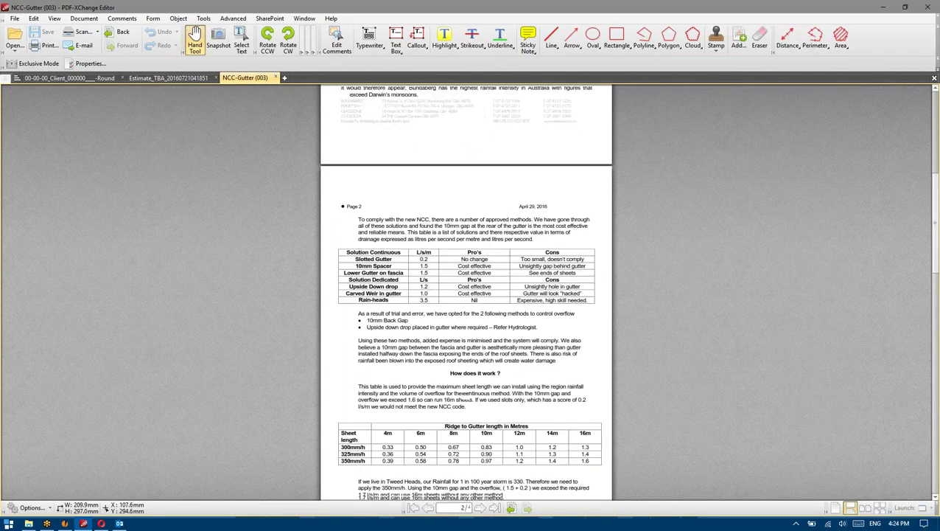
{"action": "scroll", "coordinate": [519, 181], "scroll_direction": "down", "scroll_amount": 2}
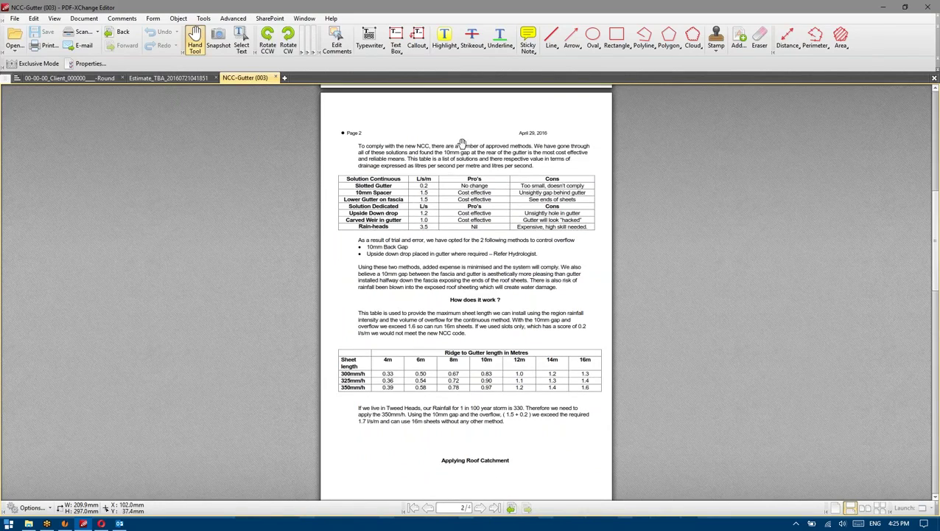
{"action": "scroll", "coordinate": [479, 211], "scroll_direction": "down", "scroll_amount": 1}
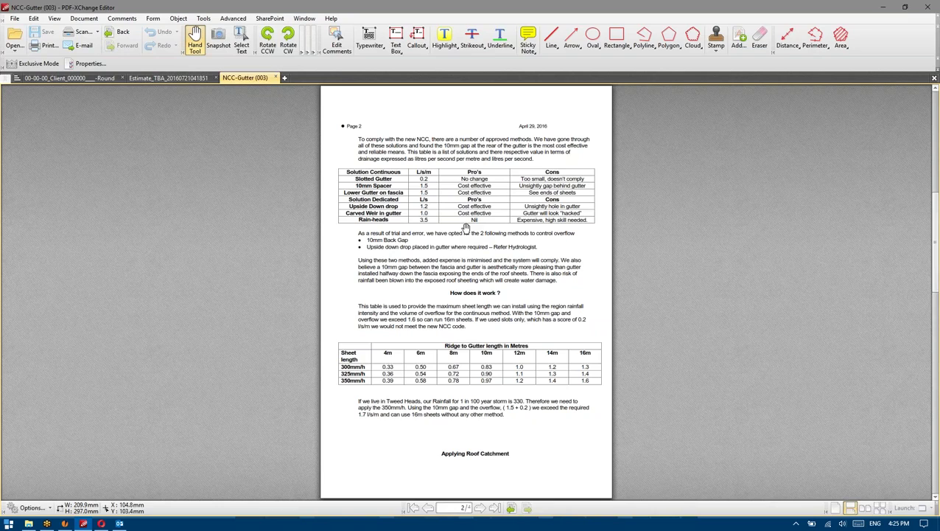
{"action": "left_click_drag", "start_coordinate": [933, 218], "coordinate": [936, 91]}
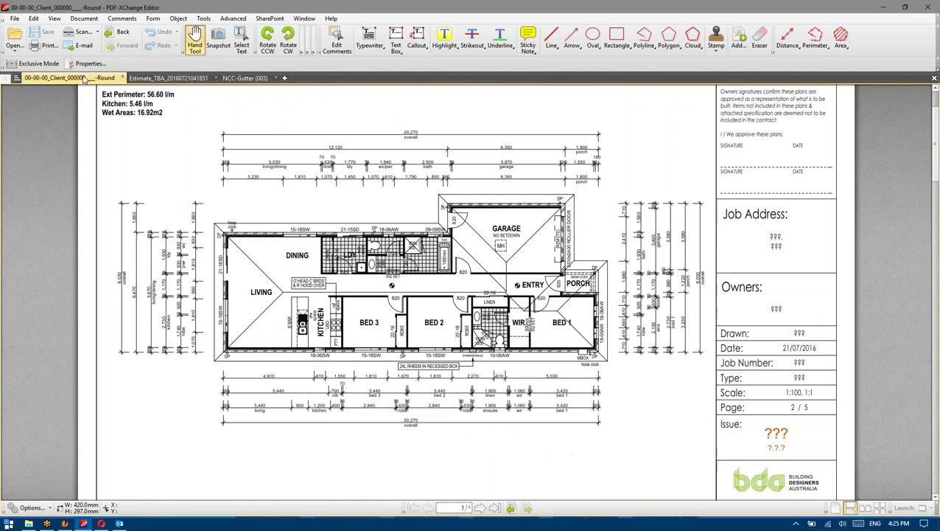
Step: Zoom into the client floor plan's garage, entry and bedrooms, then return to the NCC-Gutter letter
{"action": "left_click", "coordinate": [89, 77]}
{"action": "scroll", "coordinate": [559, 198], "scroll_direction": "up", "scroll_amount": 2}
{"action": "scroll", "coordinate": [545, 224], "scroll_direction": "down", "scroll_amount": 3}
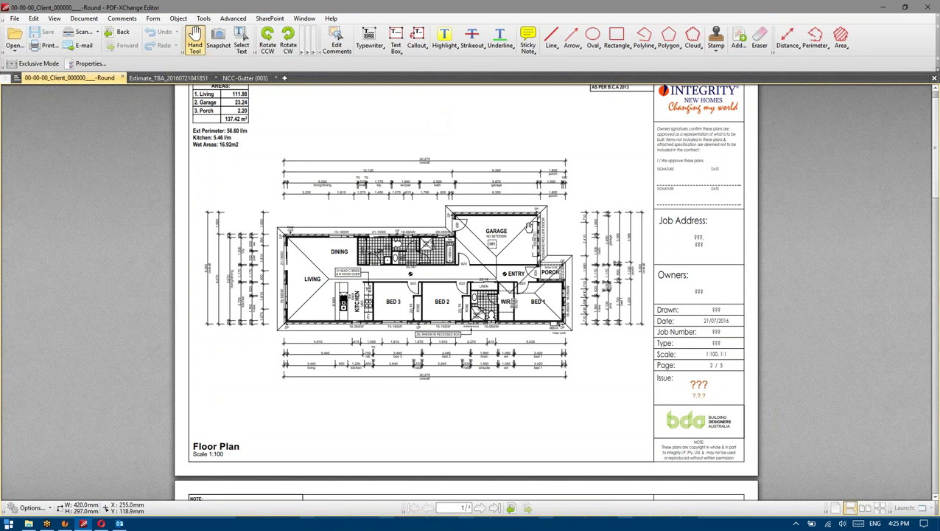
{"action": "scroll", "coordinate": [552, 246], "scroll_direction": "up", "scroll_amount": 2}
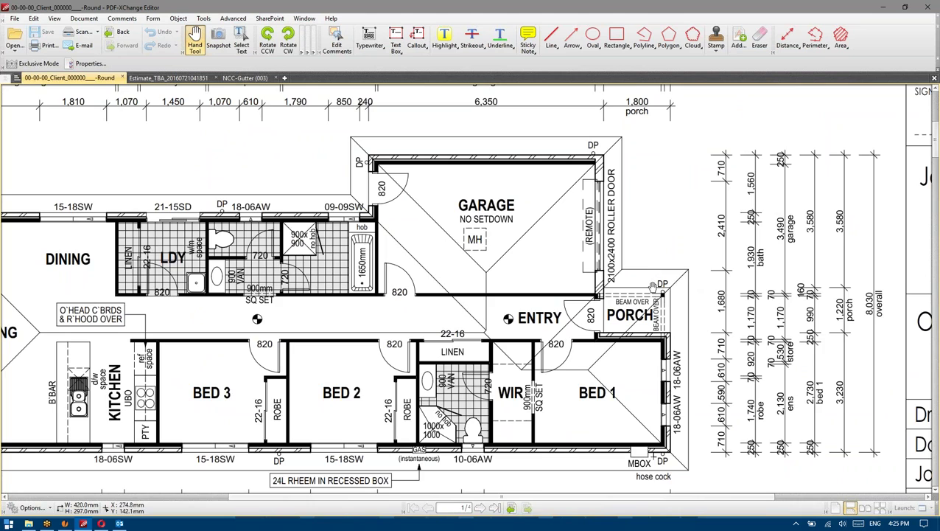
{"action": "scroll", "coordinate": [667, 289], "scroll_direction": "up", "scroll_amount": 1}
{"action": "scroll", "coordinate": [649, 295], "scroll_direction": "down", "scroll_amount": 1}
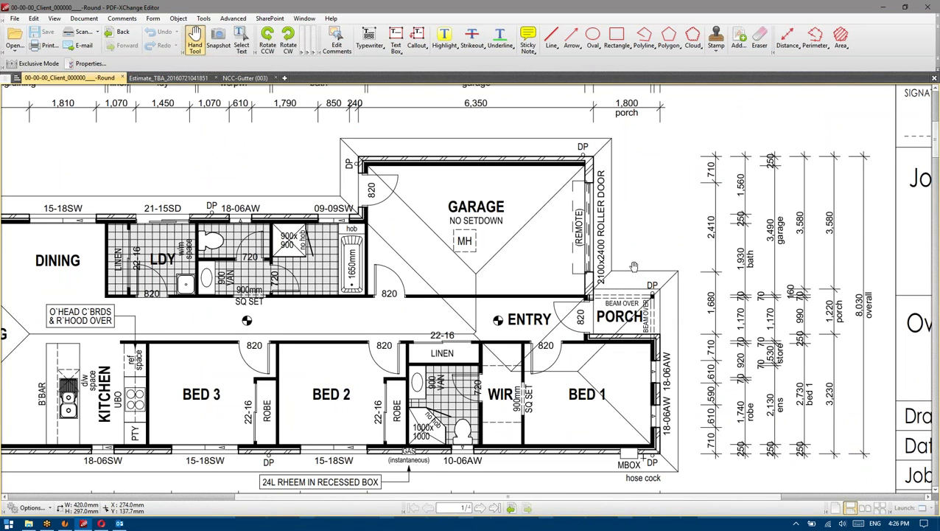
{"action": "scroll", "coordinate": [632, 267], "scroll_direction": "down", "scroll_amount": 1}
{"action": "left_click_drag", "start_coordinate": [602, 240], "coordinate": [607, 249]}
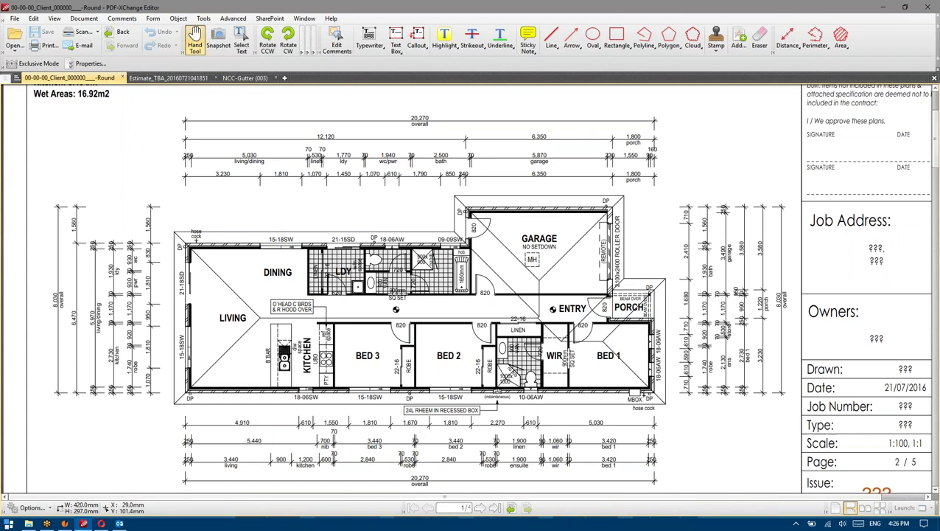
{"action": "left_click", "coordinate": [244, 77]}
Step: Compare the floor plan against the NCC-Gutter letter by switching between their tabs
{"action": "scroll", "coordinate": [506, 238], "scroll_direction": "down", "scroll_amount": 3}
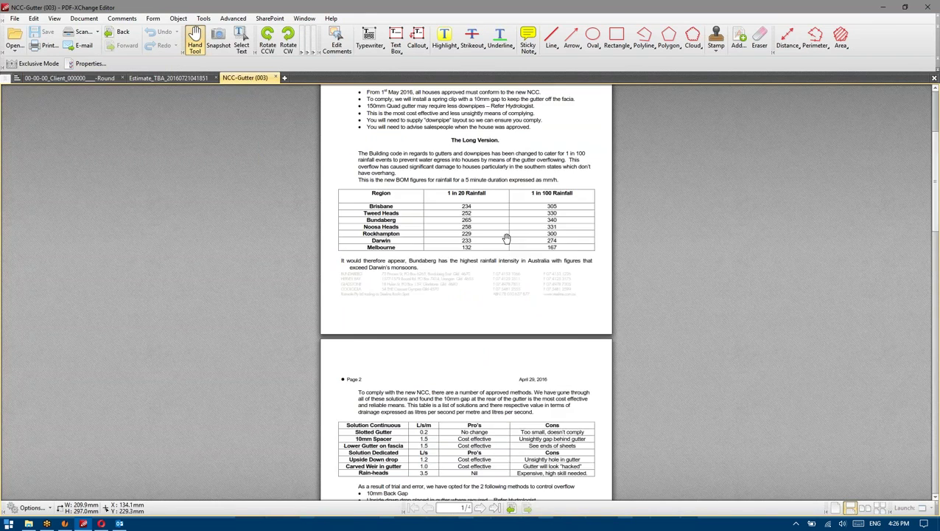
{"action": "scroll", "coordinate": [506, 238], "scroll_direction": "down", "scroll_amount": 3}
{"action": "scroll", "coordinate": [114, 92], "scroll_direction": "up", "scroll_amount": 3}
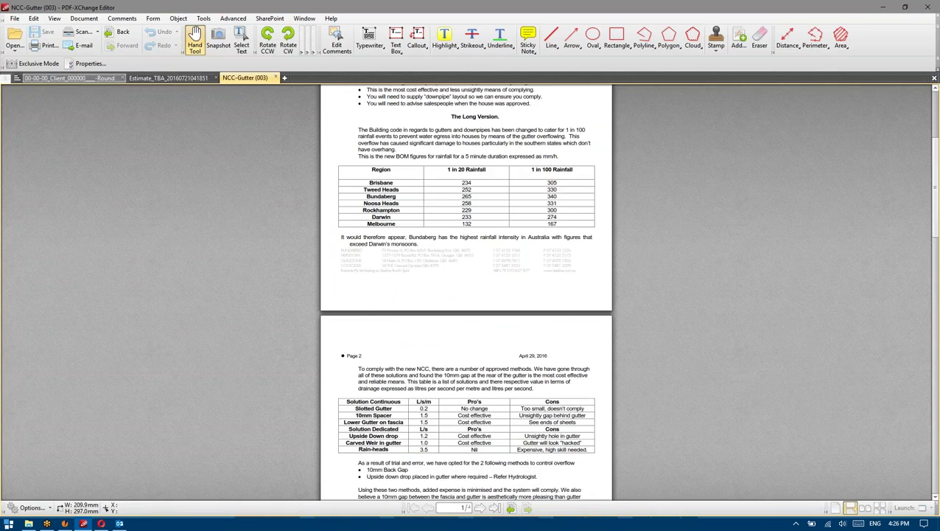
{"action": "left_click", "coordinate": [74, 77]}
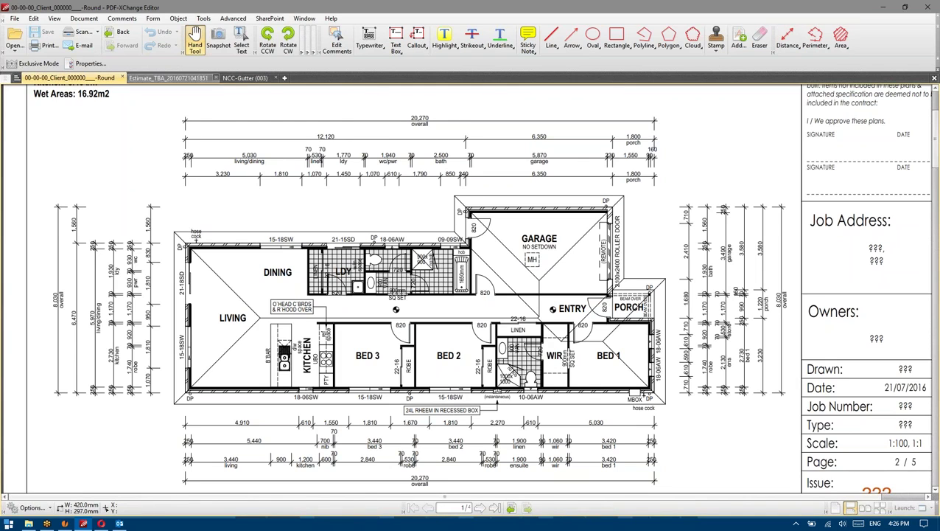
{"action": "left_click", "coordinate": [245, 77]}
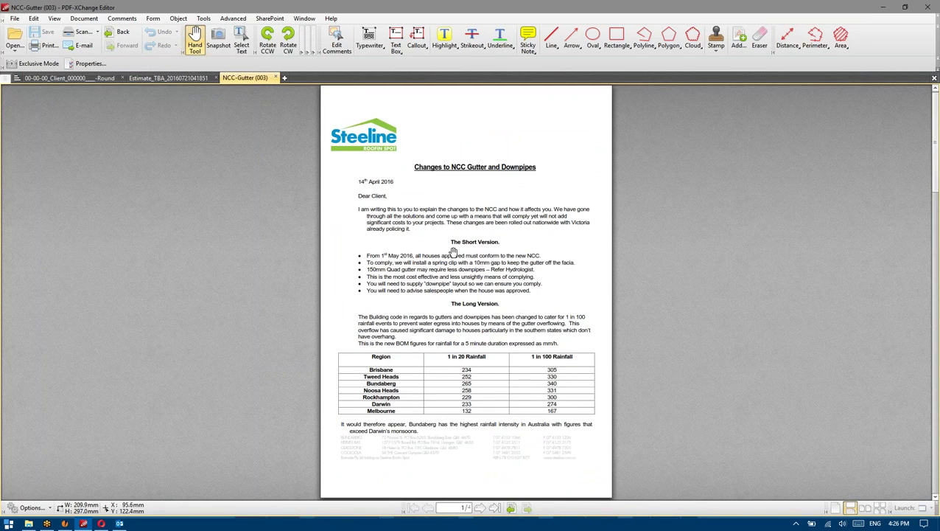
Step: Scroll through pages 1–2 of the NCC-Gutter letter
{"action": "scroll", "coordinate": [451, 250], "scroll_direction": "up", "scroll_amount": 2, "text": "ctrl"}
{"action": "scroll", "coordinate": [429, 272], "scroll_direction": "up", "scroll_amount": 2, "text": "ctrl"}
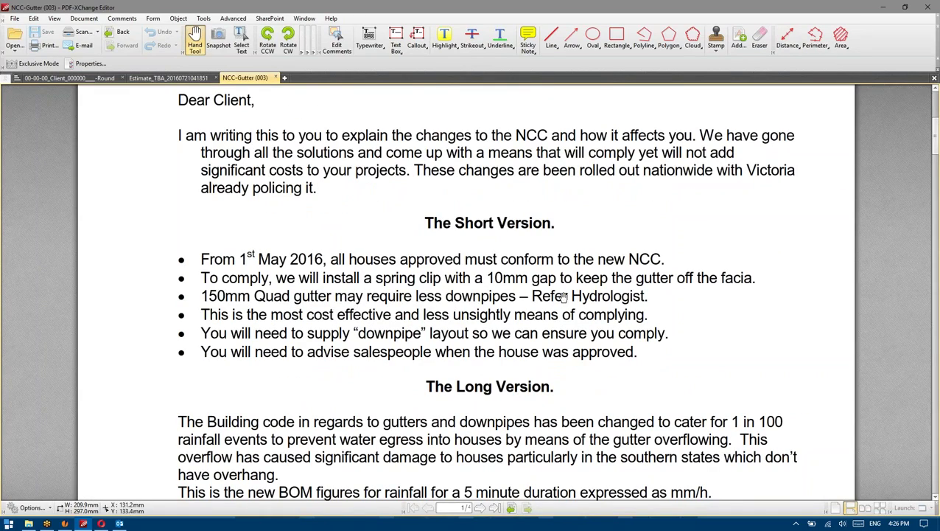
{"action": "scroll", "coordinate": [563, 297], "scroll_direction": "down", "scroll_amount": 3, "text": "ctrl"}
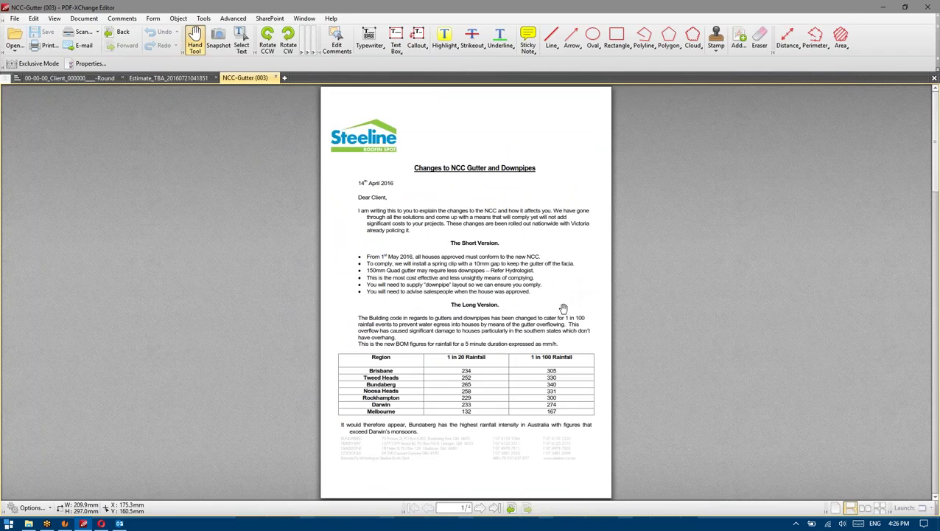
{"action": "scroll", "coordinate": [560, 303], "scroll_direction": "down", "scroll_amount": 5}
{"action": "scroll", "coordinate": [545, 261], "scroll_direction": "down", "scroll_amount": 2}
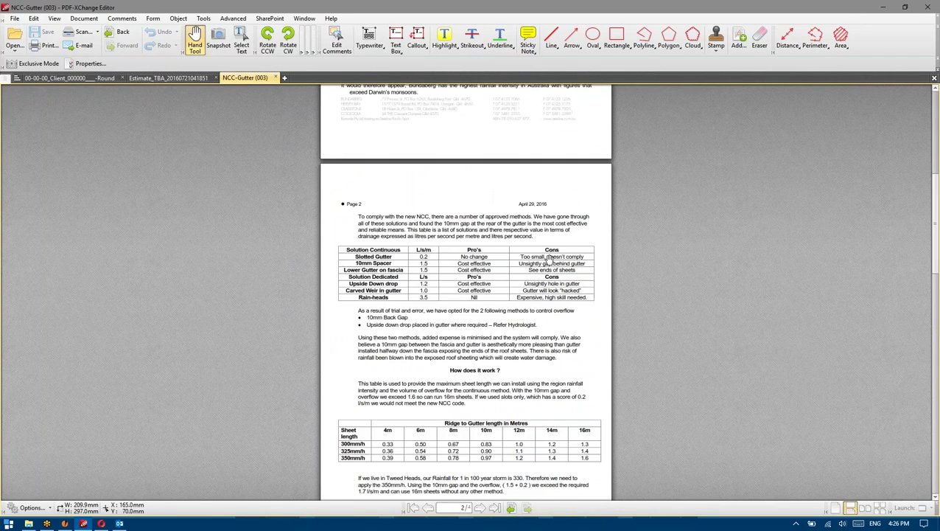
{"action": "scroll", "coordinate": [548, 291], "scroll_direction": "down", "scroll_amount": 1}
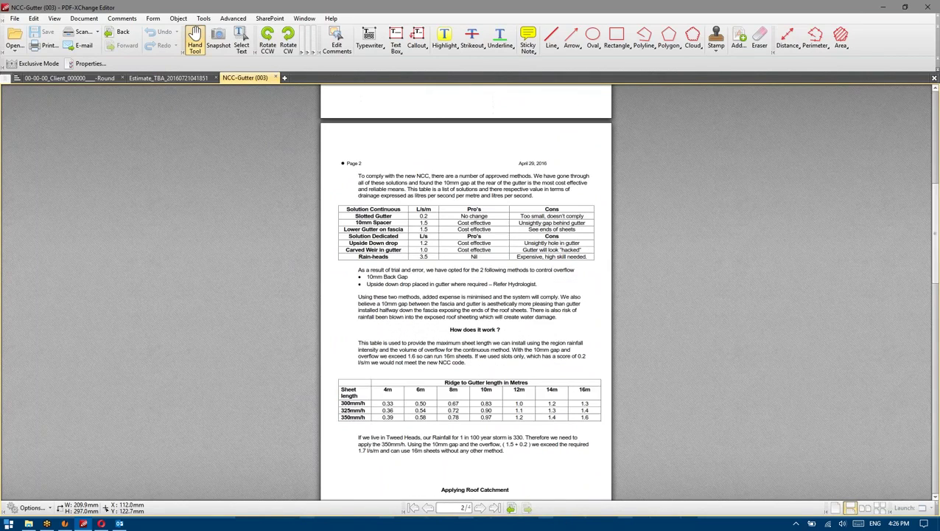
{"action": "scroll", "coordinate": [505, 324], "scroll_direction": "down", "scroll_amount": 1}
{"action": "scroll", "coordinate": [527, 262], "scroll_direction": "up", "scroll_amount": 9}
{"action": "scroll", "coordinate": [424, 280], "scroll_direction": "down", "scroll_amount": 8}
{"action": "scroll", "coordinate": [452, 312], "scroll_direction": "up", "scroll_amount": 1}
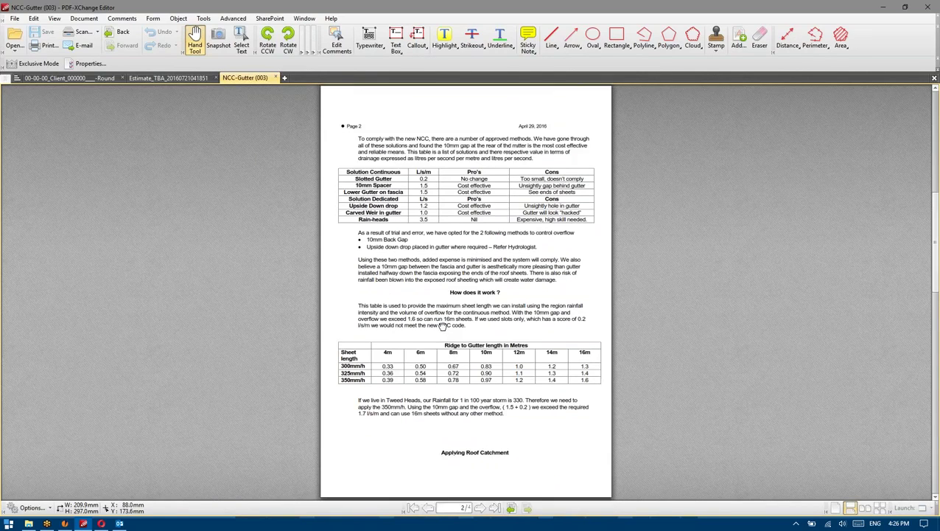
{"action": "left_click_drag", "start_coordinate": [452, 313], "coordinate": [448, 306]}
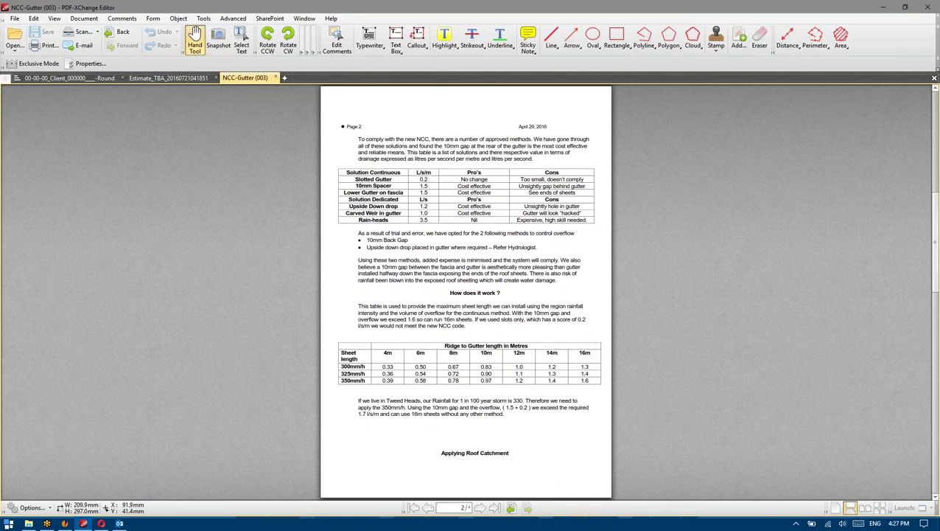
{"action": "scroll", "coordinate": [395, 344], "scroll_direction": "up", "scroll_amount": 6}
{"action": "scroll", "coordinate": [395, 344], "scroll_direction": "down", "scroll_amount": 2}
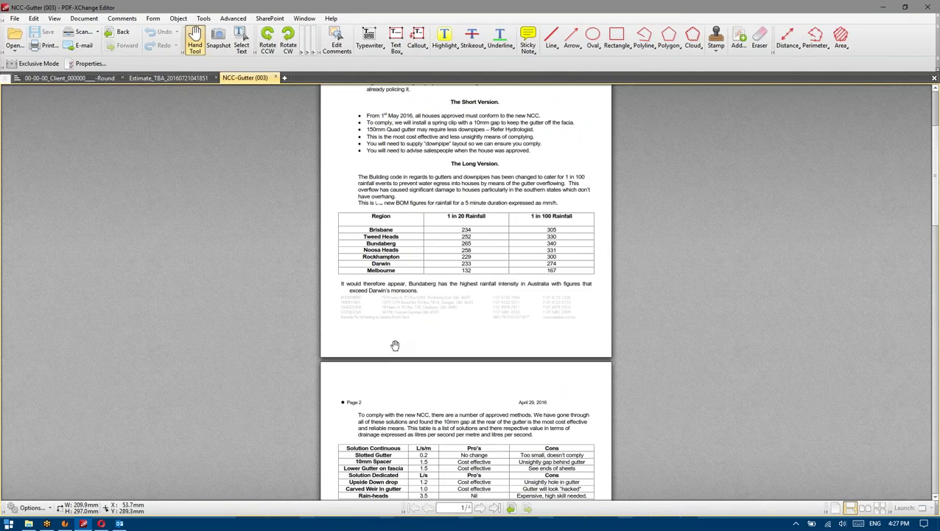
Step: Recheck the floor plan, then enlarge the letter's regional rainfall table showing Bundaberg's 265 and 340 mm/h
{"action": "left_click", "coordinate": [59, 78]}
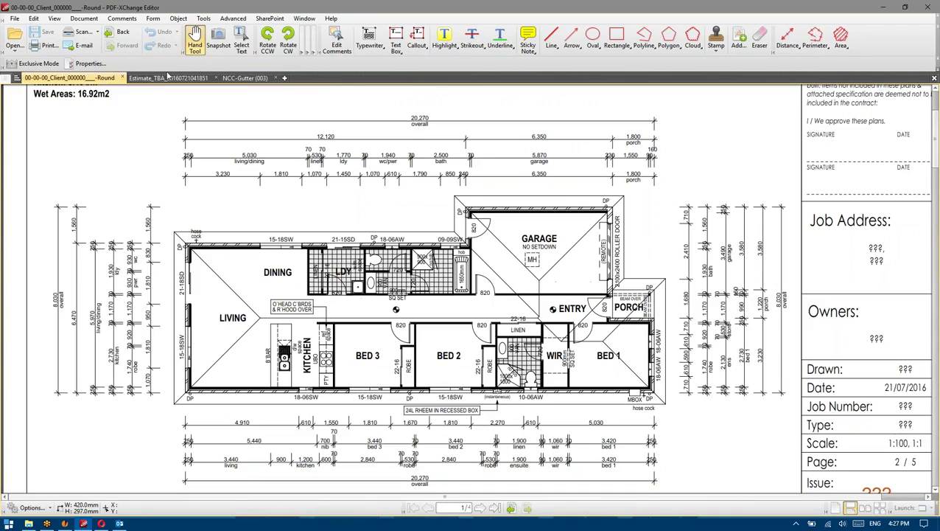
{"action": "scroll", "coordinate": [479, 295], "scroll_direction": "up", "scroll_amount": 2}
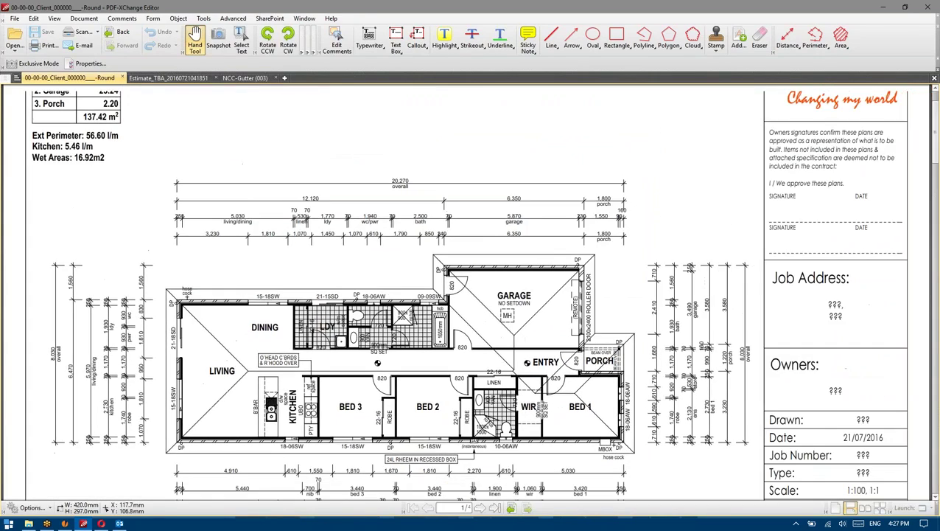
{"action": "scroll", "coordinate": [228, 273], "scroll_direction": "down", "scroll_amount": 3}
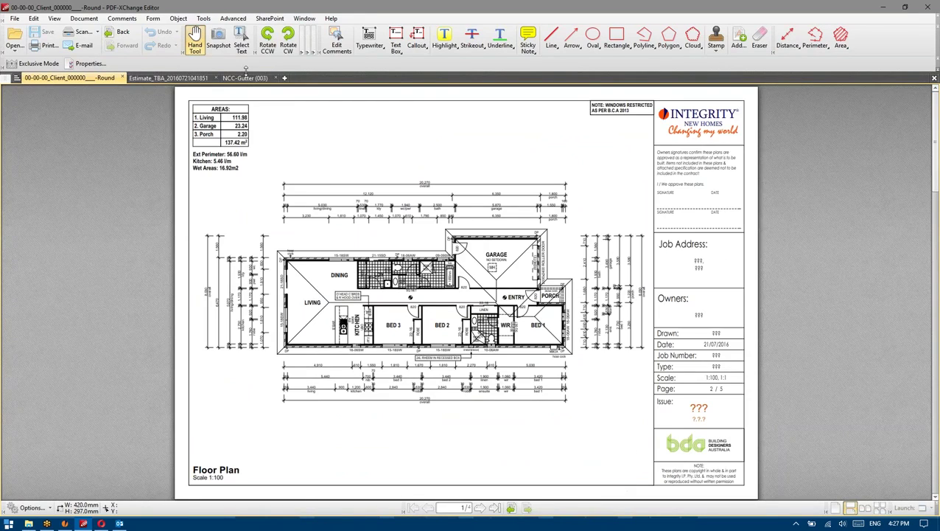
{"action": "left_click", "coordinate": [245, 78]}
{"action": "scroll", "coordinate": [518, 245], "scroll_direction": "up", "scroll_amount": 3}
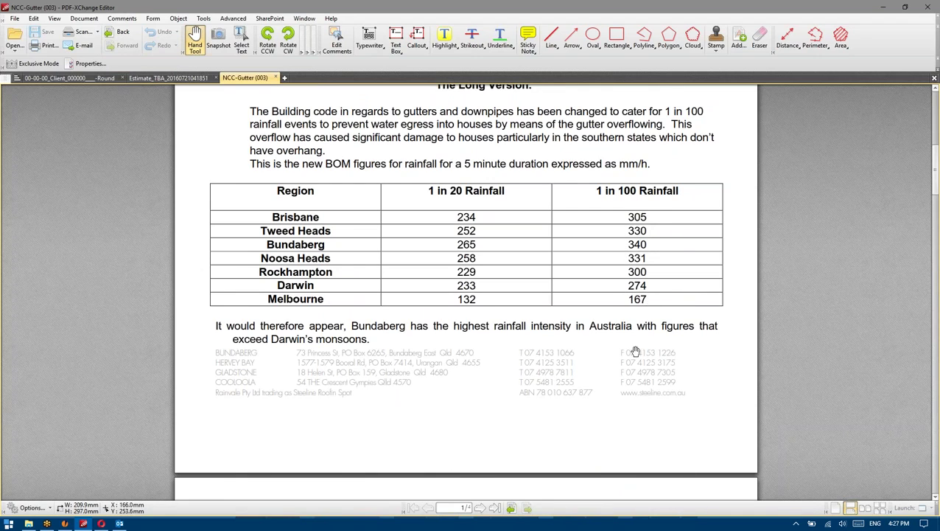
Step: Zoom out to the full first page of the gutter letter and switch to Integrity New Homes job management
{"action": "scroll", "coordinate": [500, 412], "scroll_direction": "down", "scroll_amount": 1}
{"action": "scroll", "coordinate": [498, 415], "scroll_direction": "down", "scroll_amount": 1}
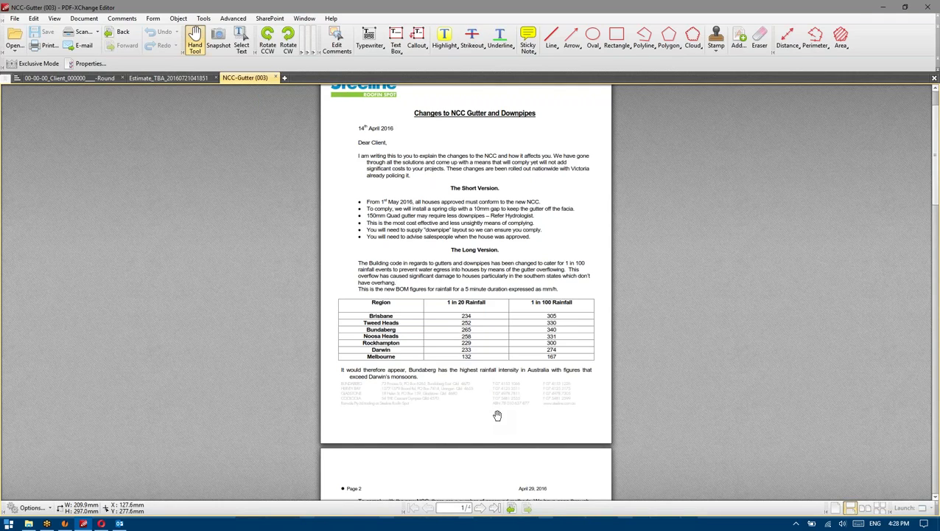
{"action": "left_click", "coordinate": [65, 523]}
Step: Search the Jobs list for the job by its job number
{"action": "left_click", "coordinate": [38, 47]}
{"action": "type", "text": "130103"}
{"action": "key", "text": "Return"}
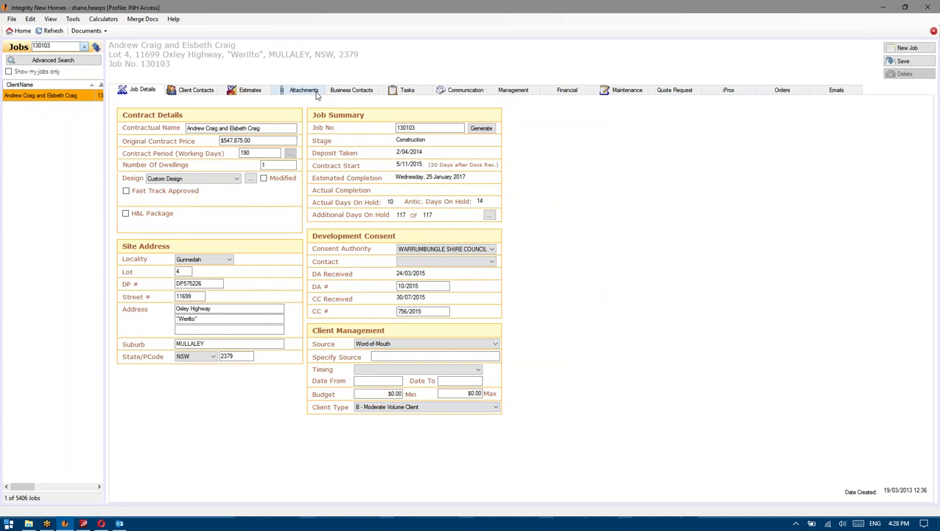
Step: Download HYD141757-REV A.pdf from the job's Drawings attachments
{"action": "left_click", "coordinate": [315, 92]}
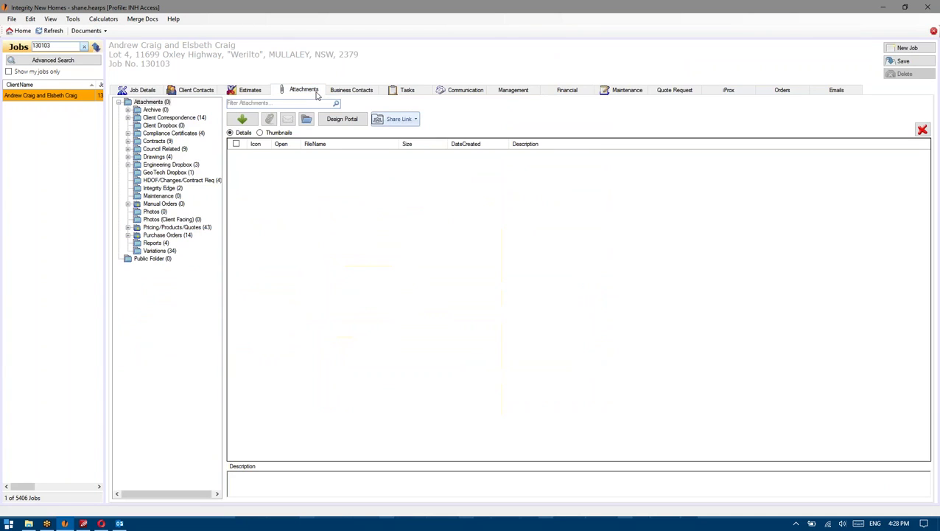
{"action": "left_click", "coordinate": [159, 157]}
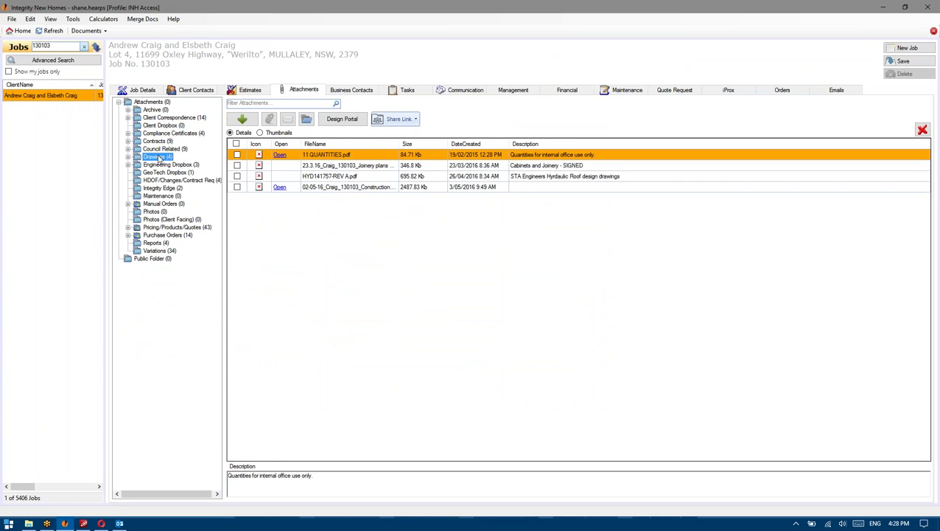
{"action": "left_click", "coordinate": [306, 177]}
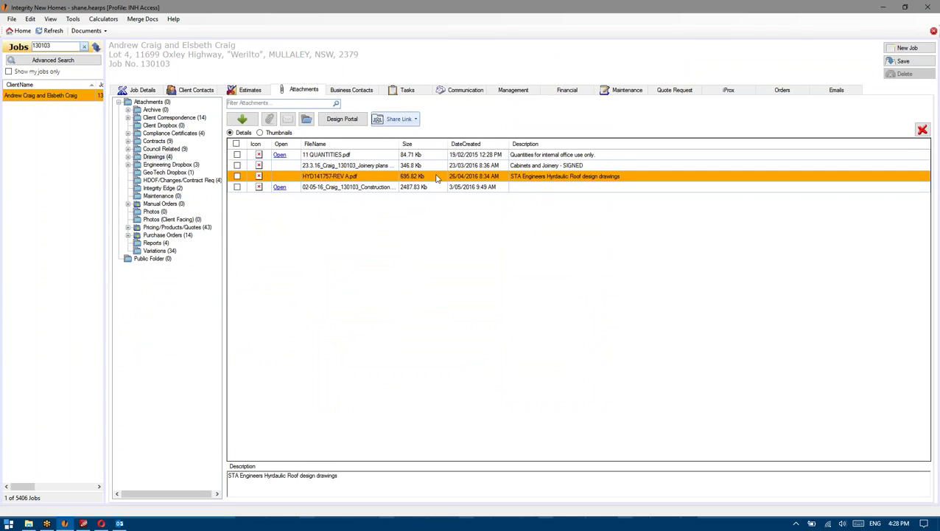
{"action": "left_click", "coordinate": [249, 122]}
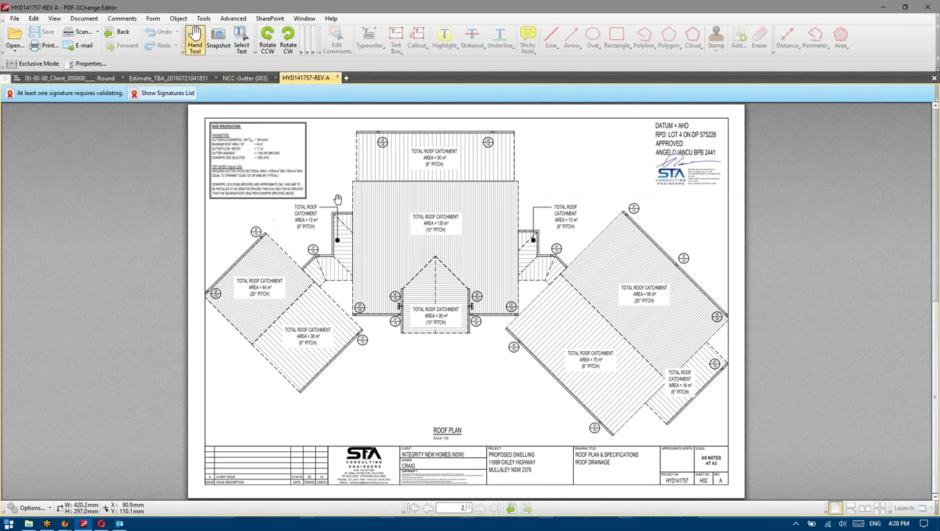
Step: Zoom in on the STA roof plan's Roof Specifications box and title block
{"action": "scroll", "coordinate": [282, 336], "scroll_direction": "up", "scroll_amount": 3}
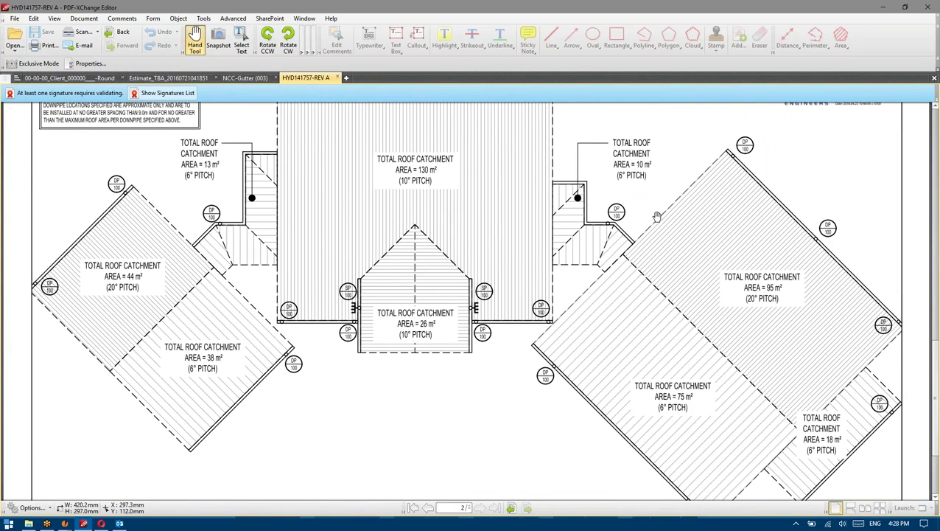
{"action": "scroll", "coordinate": [592, 213], "scroll_direction": "up", "scroll_amount": 3}
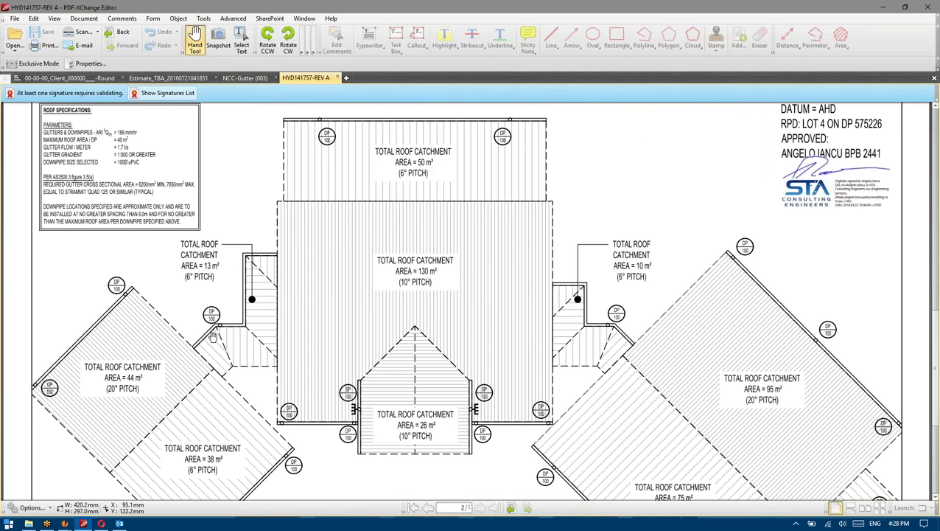
{"action": "scroll", "coordinate": [228, 335], "scroll_direction": "down", "scroll_amount": 1}
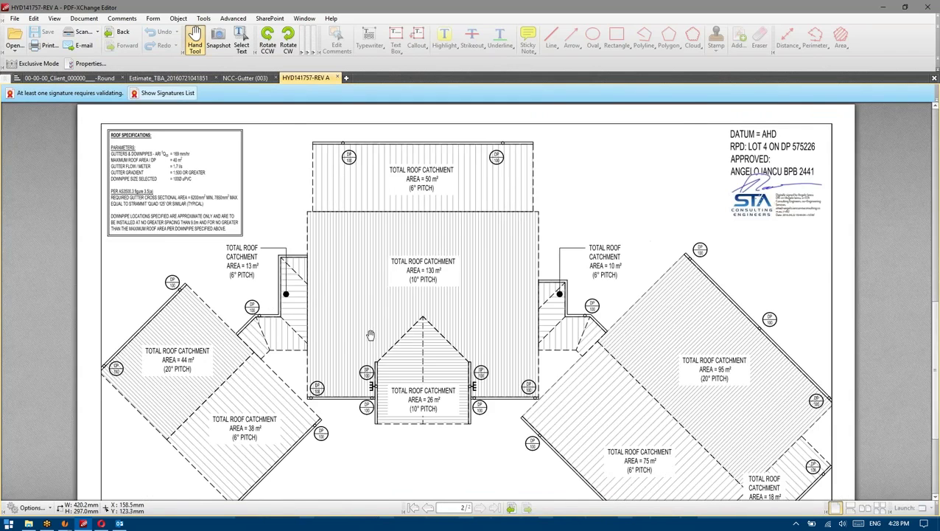
{"action": "scroll", "coordinate": [371, 335], "scroll_direction": "down", "scroll_amount": 1}
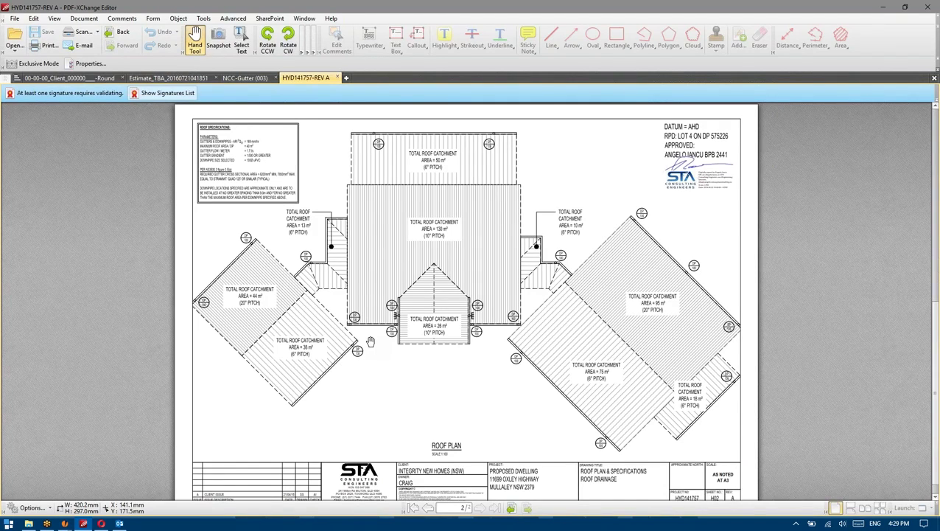
{"action": "scroll", "coordinate": [321, 255], "scroll_direction": "up", "scroll_amount": 3}
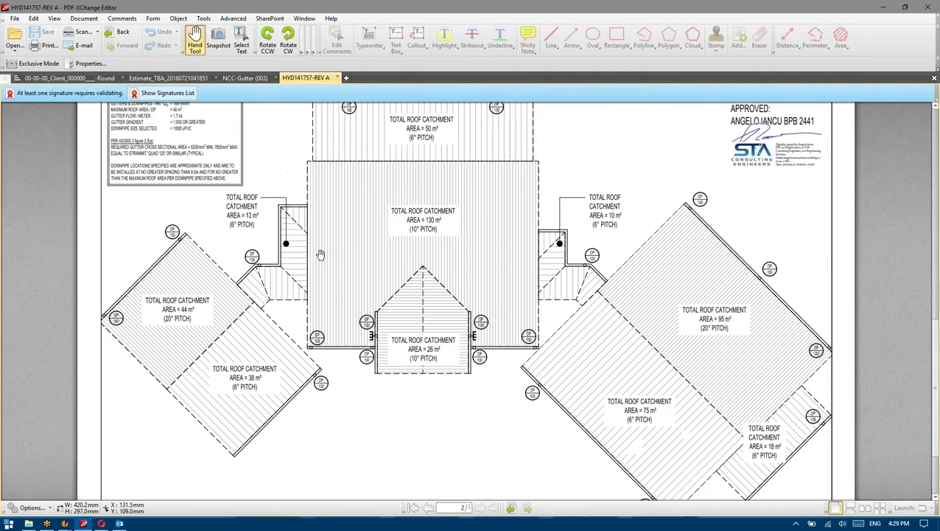
{"action": "scroll", "coordinate": [402, 284], "scroll_direction": "down", "scroll_amount": 3}
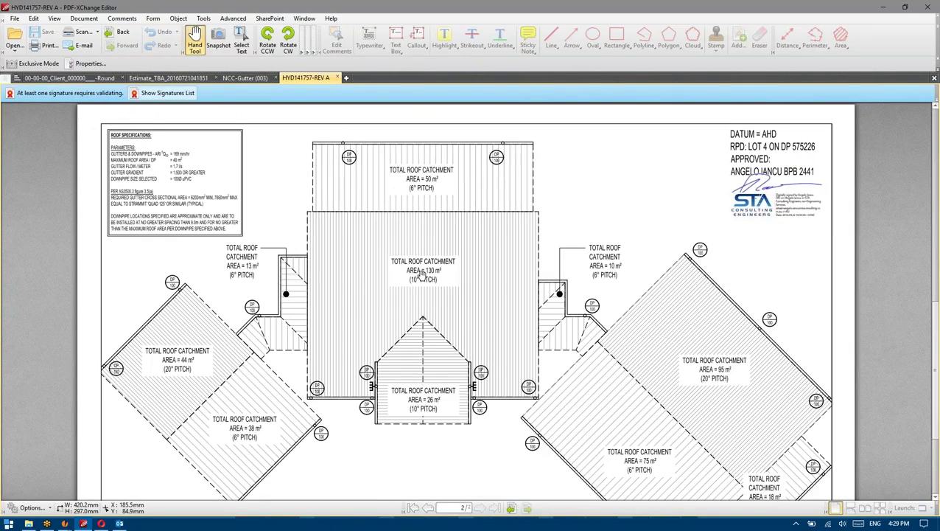
{"action": "left_click_drag", "start_coordinate": [419, 274], "coordinate": [462, 111]}
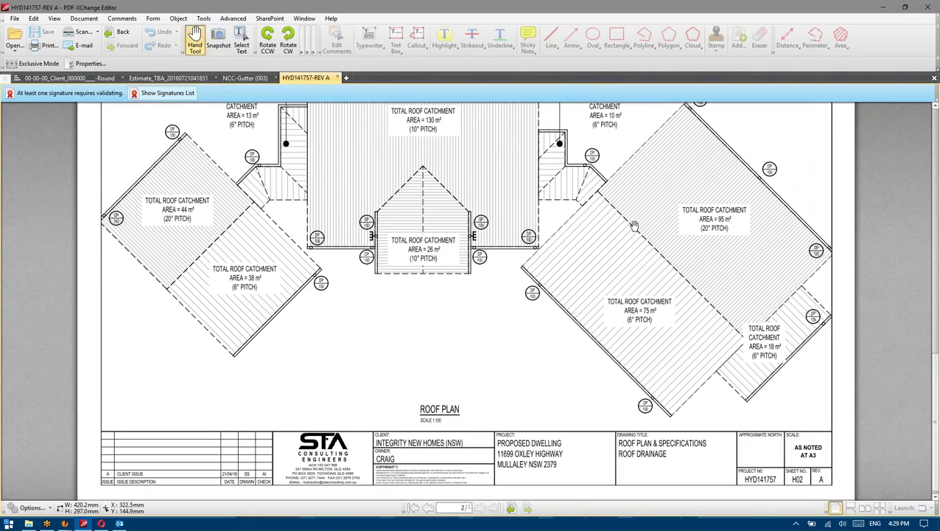
{"action": "scroll", "coordinate": [675, 222], "scroll_direction": "up", "scroll_amount": 3}
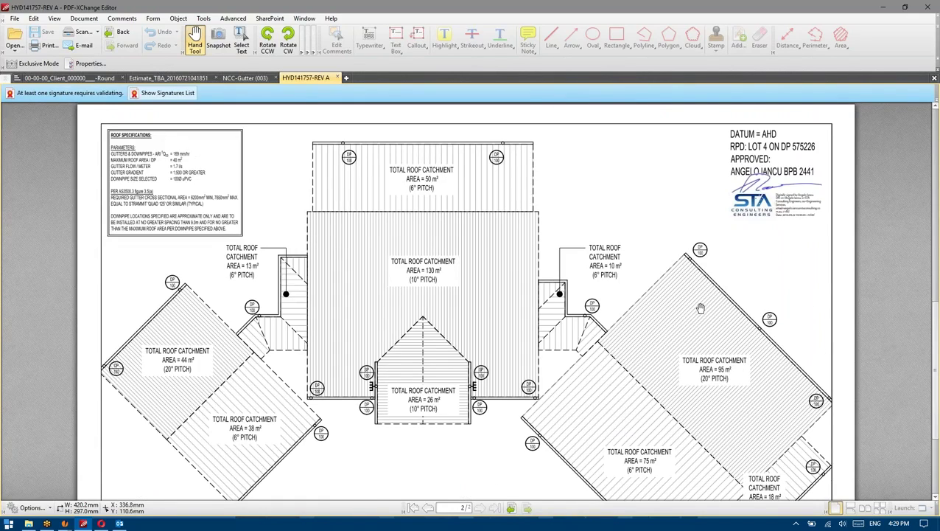
{"action": "scroll", "coordinate": [674, 322], "scroll_direction": "down", "scroll_amount": 1}
{"action": "scroll", "coordinate": [101, 203], "scroll_direction": "up", "scroll_amount": 3}
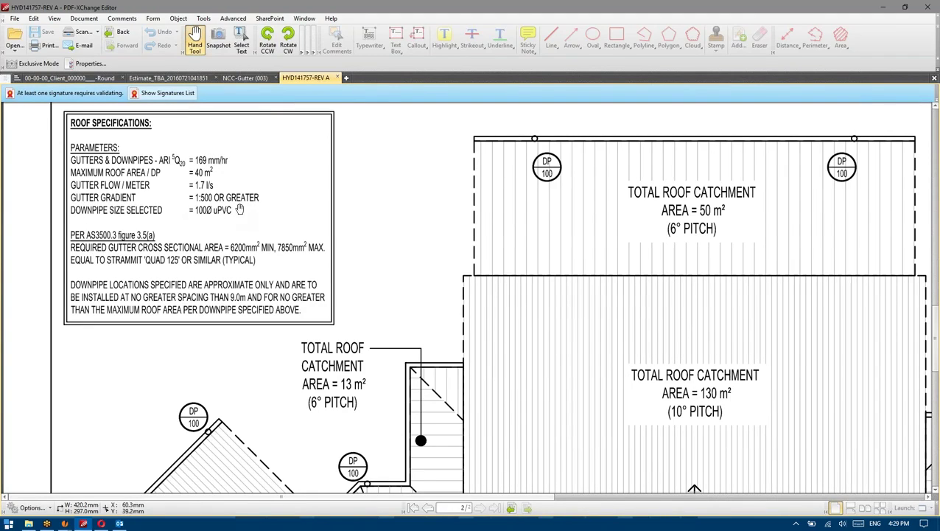
Step: Inspect the 10 m² to 130 m² roof catchments, then zoom out to the full H02 sheet
{"action": "scroll", "coordinate": [227, 204], "scroll_direction": "down", "scroll_amount": 3}
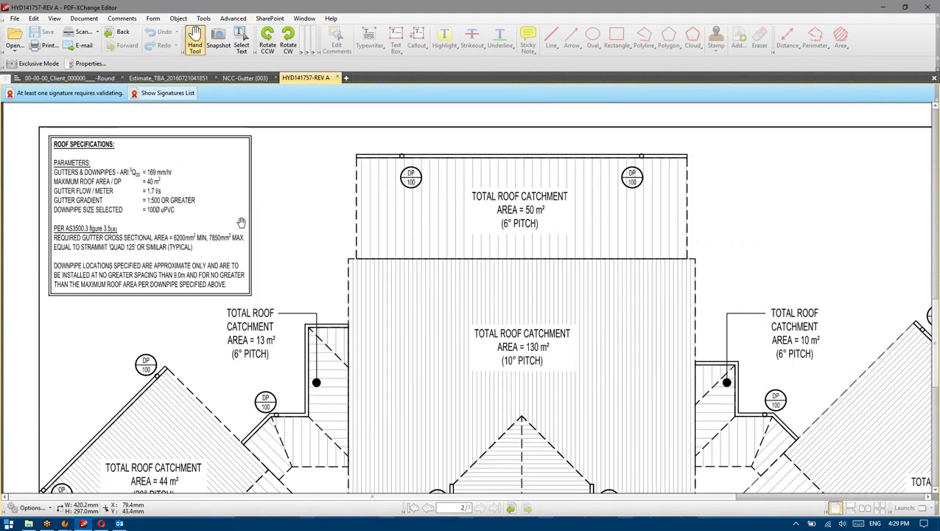
{"action": "scroll", "coordinate": [226, 328], "scroll_direction": "down", "scroll_amount": 3}
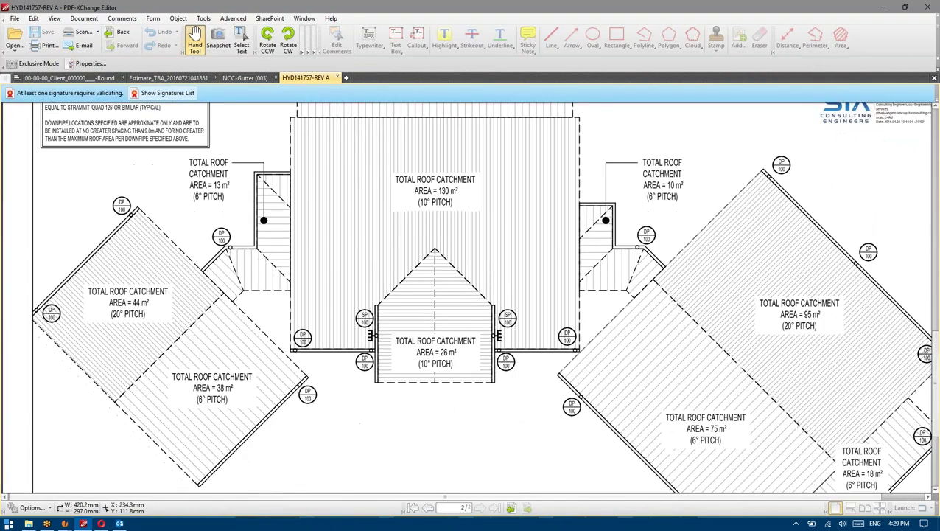
{"action": "scroll", "coordinate": [614, 271], "scroll_direction": "down", "scroll_amount": 1}
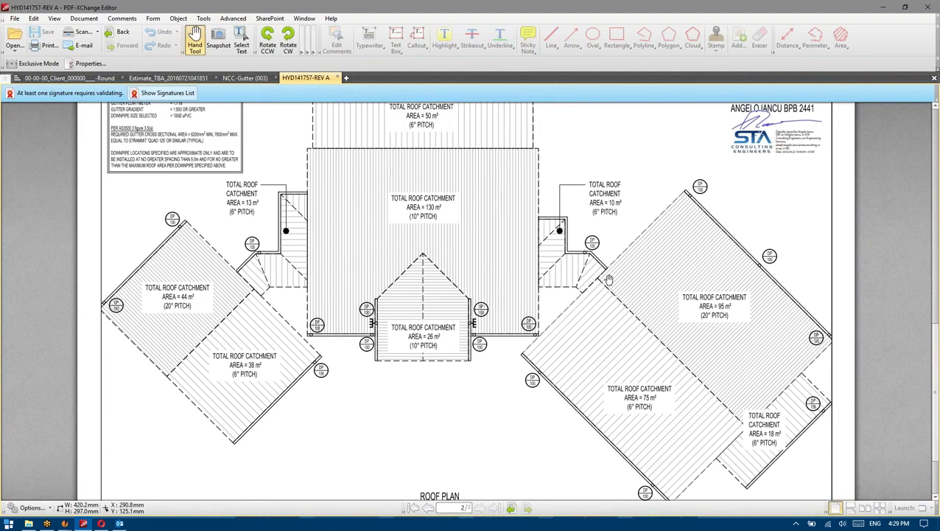
{"action": "scroll", "coordinate": [498, 328], "scroll_direction": "down", "scroll_amount": 1}
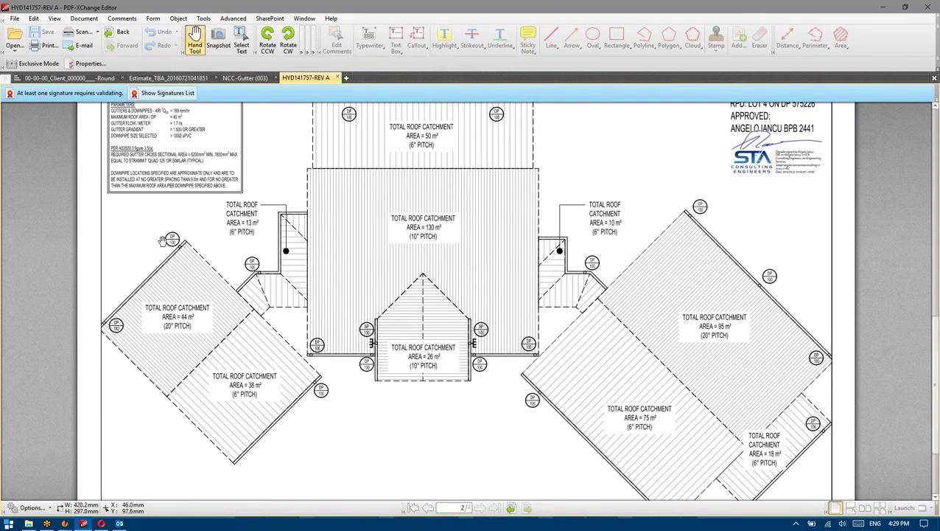
{"action": "scroll", "coordinate": [178, 256], "scroll_direction": "up", "scroll_amount": 1}
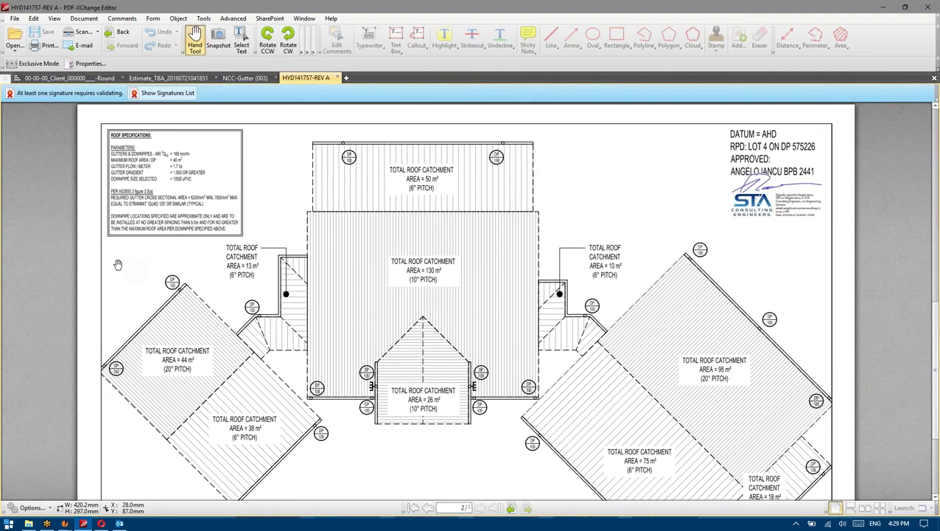
{"action": "scroll", "coordinate": [131, 211], "scroll_direction": "up", "scroll_amount": 2}
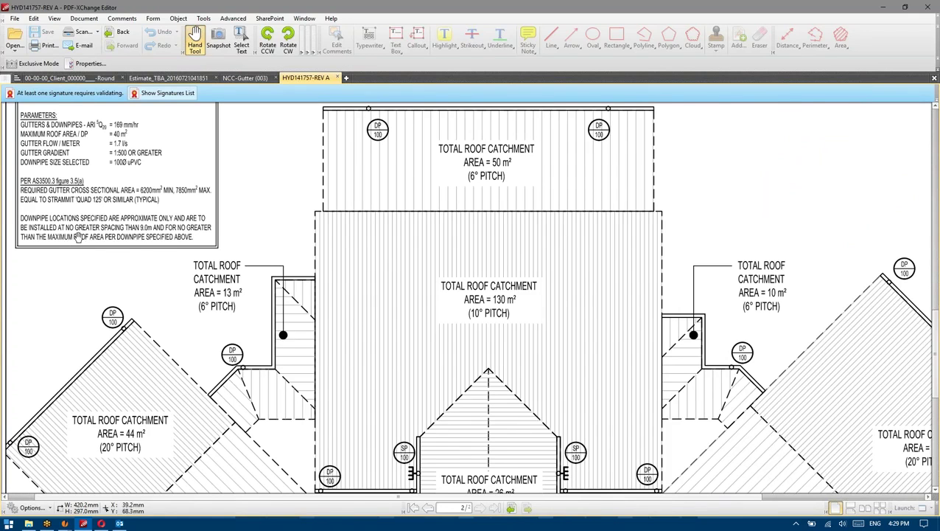
{"action": "scroll", "coordinate": [74, 232], "scroll_direction": "up", "scroll_amount": 3}
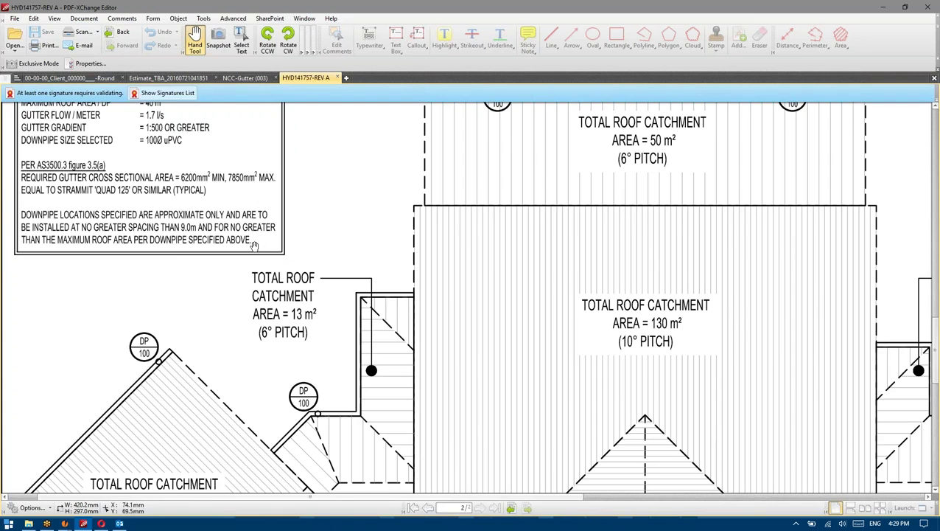
{"action": "scroll", "coordinate": [238, 252], "scroll_direction": "down", "scroll_amount": 4}
{"action": "scroll", "coordinate": [383, 295], "scroll_direction": "down", "scroll_amount": 3}
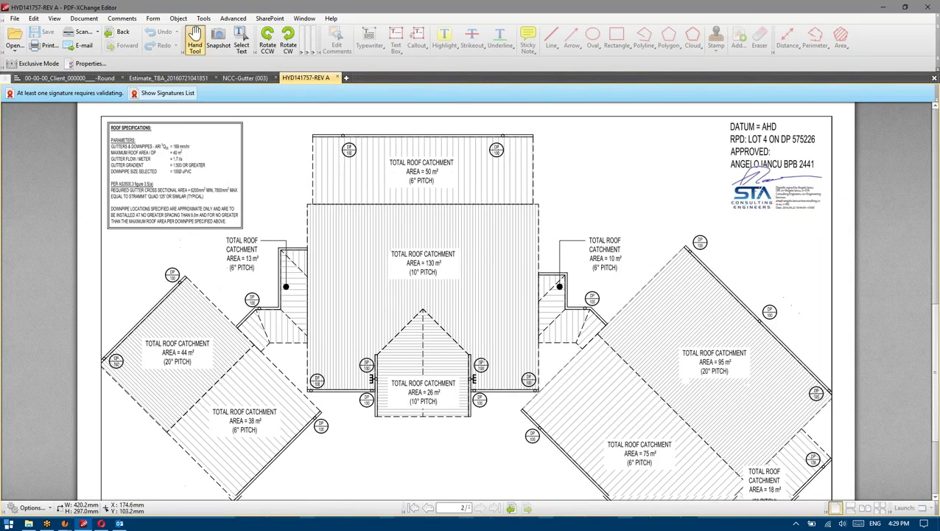
{"action": "scroll", "coordinate": [451, 280], "scroll_direction": "down", "scroll_amount": 2}
{"action": "scroll", "coordinate": [451, 280], "scroll_direction": "up", "scroll_amount": 1}
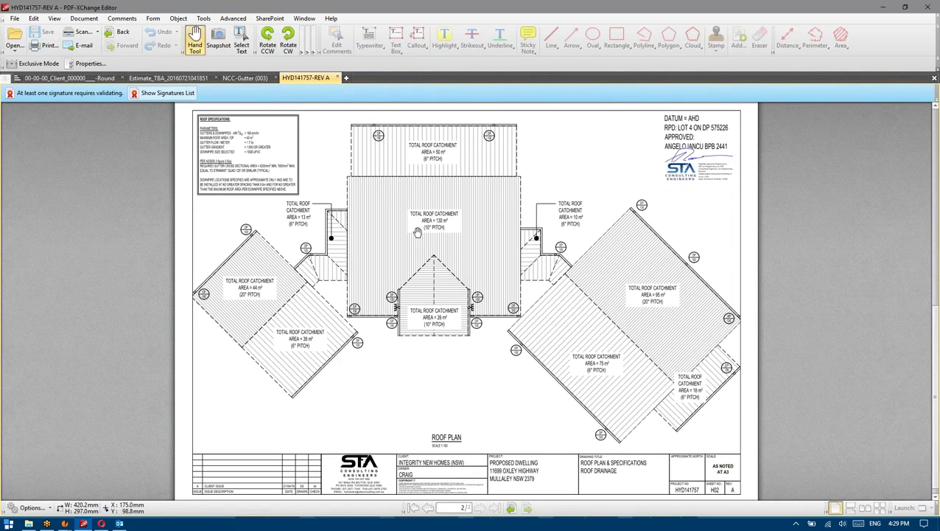
{"action": "scroll", "coordinate": [417, 233], "scroll_direction": "down", "scroll_amount": 1}
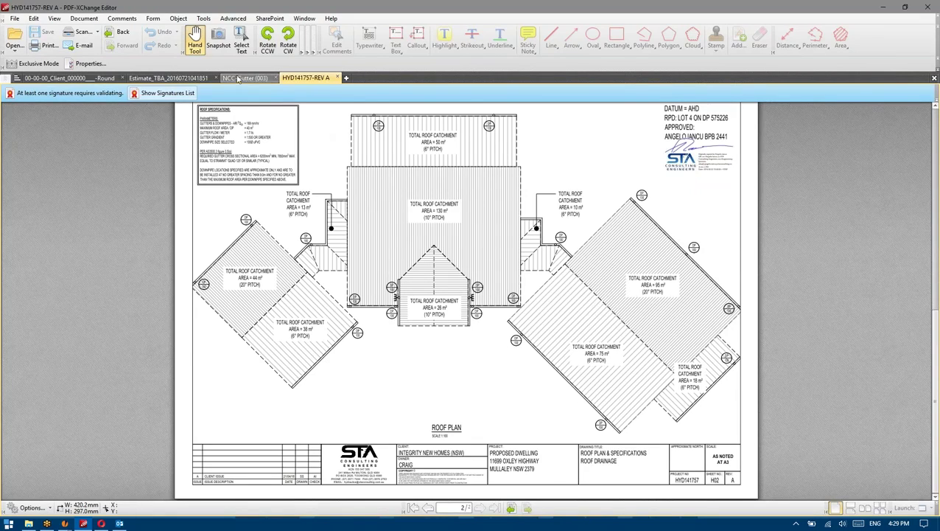
{"action": "left_click", "coordinate": [242, 78]}
{"action": "scroll", "coordinate": [427, 294], "scroll_direction": "up", "scroll_amount": 1}
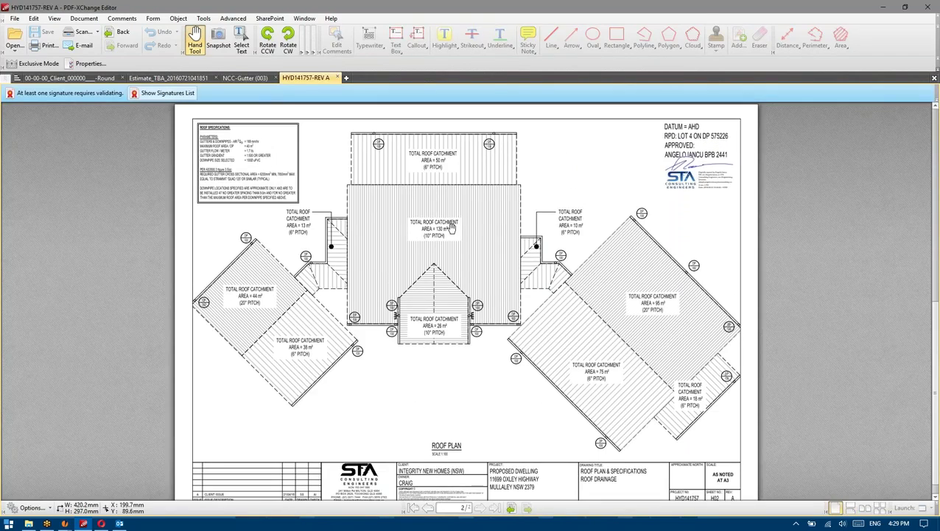
{"action": "scroll", "coordinate": [427, 295], "scroll_direction": "up", "scroll_amount": 1}
{"action": "scroll", "coordinate": [428, 295], "scroll_direction": "up", "scroll_amount": 2}
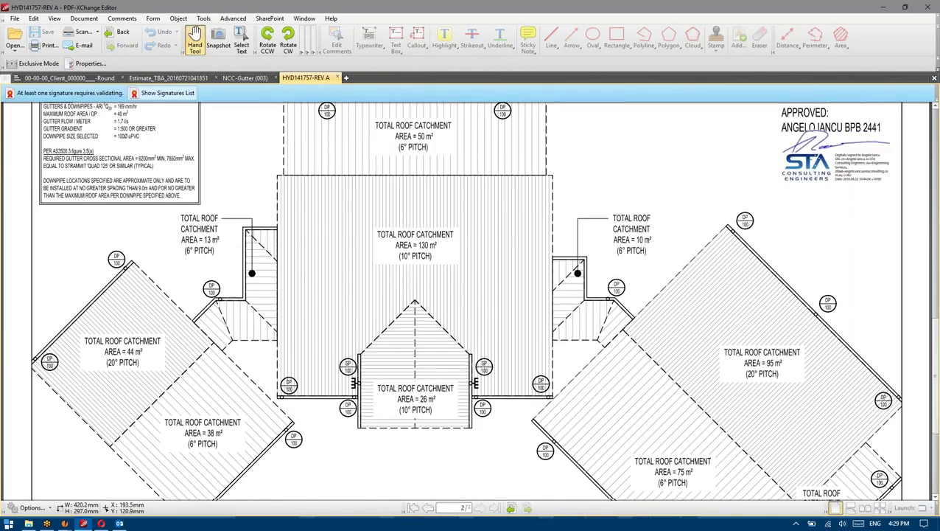
{"action": "scroll", "coordinate": [436, 426], "scroll_direction": "down", "scroll_amount": 5}
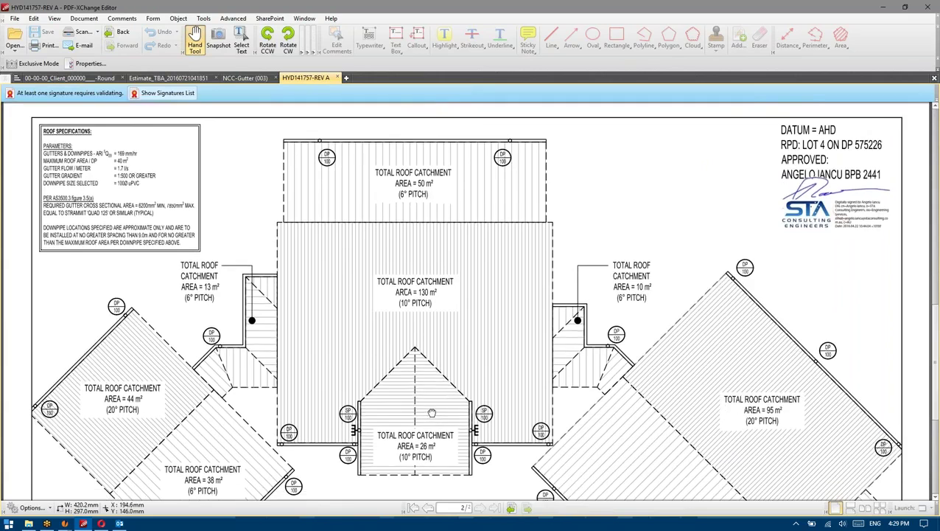
{"action": "scroll", "coordinate": [445, 278], "scroll_direction": "down", "scroll_amount": 1}
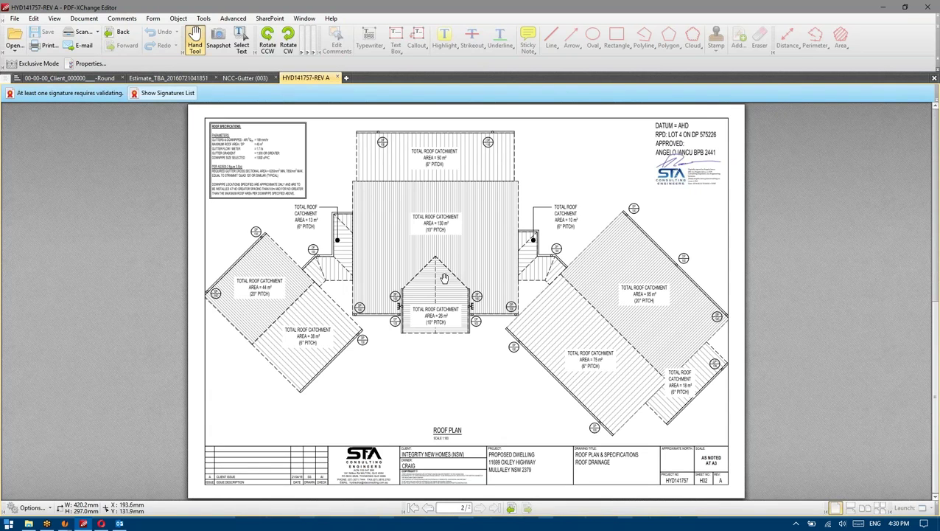
{"action": "scroll", "coordinate": [376, 306], "scroll_direction": "up", "scroll_amount": 3}
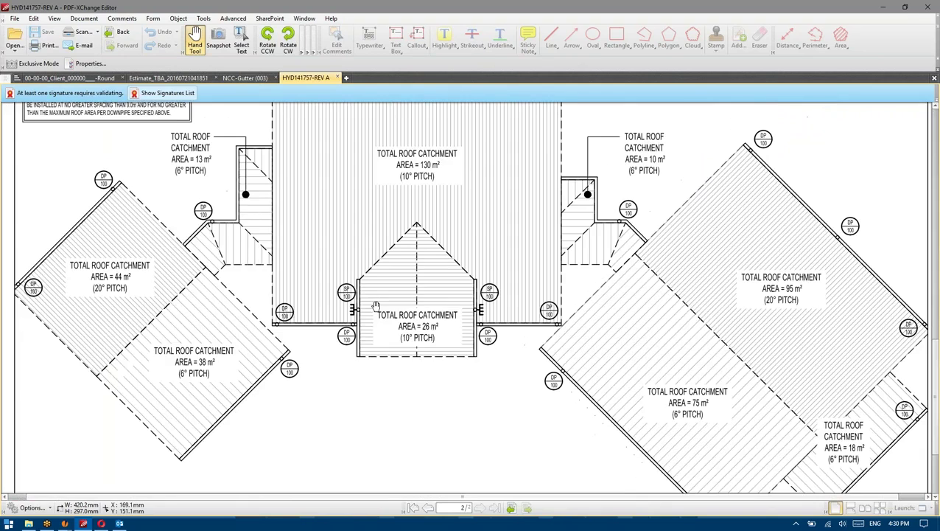
{"action": "scroll", "coordinate": [375, 307], "scroll_direction": "down", "scroll_amount": 4}
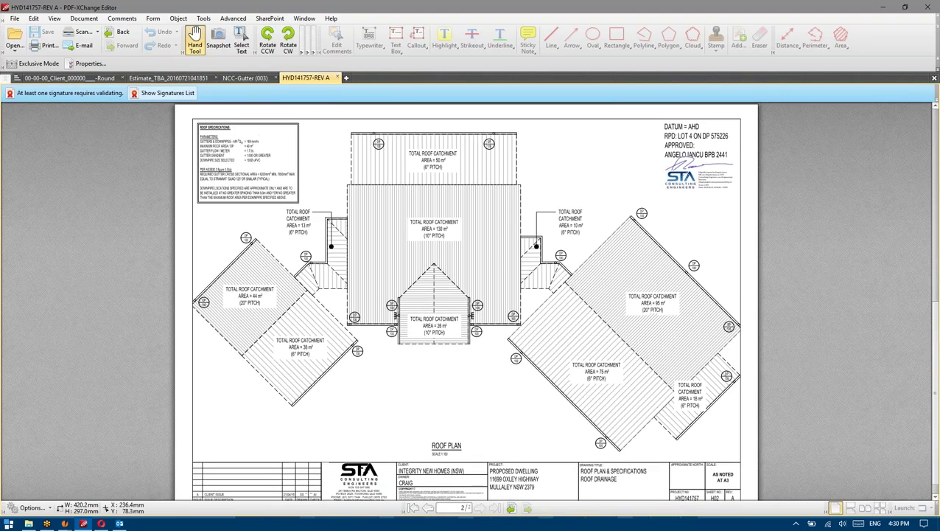
{"action": "scroll", "coordinate": [491, 220], "scroll_direction": "down", "scroll_amount": 1}
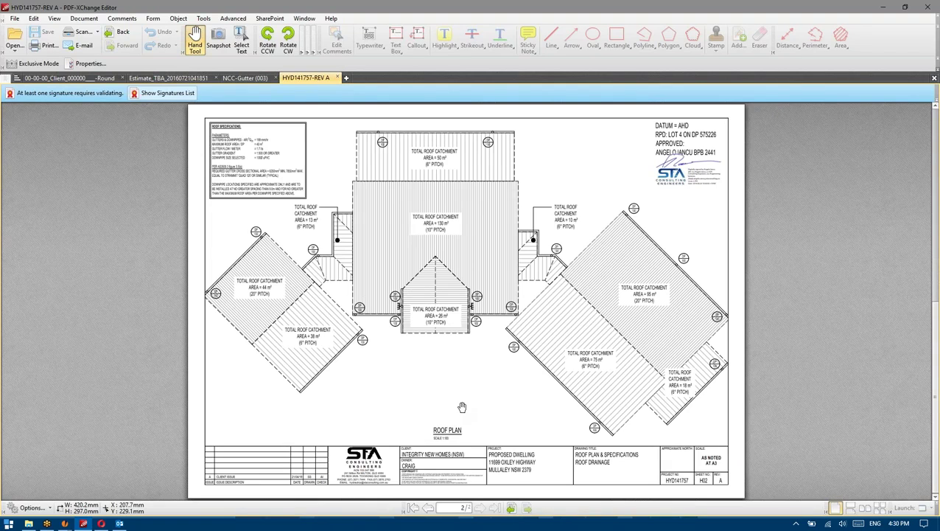
{"action": "scroll", "coordinate": [462, 412], "scroll_direction": "up", "scroll_amount": 1}
{"action": "scroll", "coordinate": [423, 379], "scroll_direction": "up", "scroll_amount": 2}
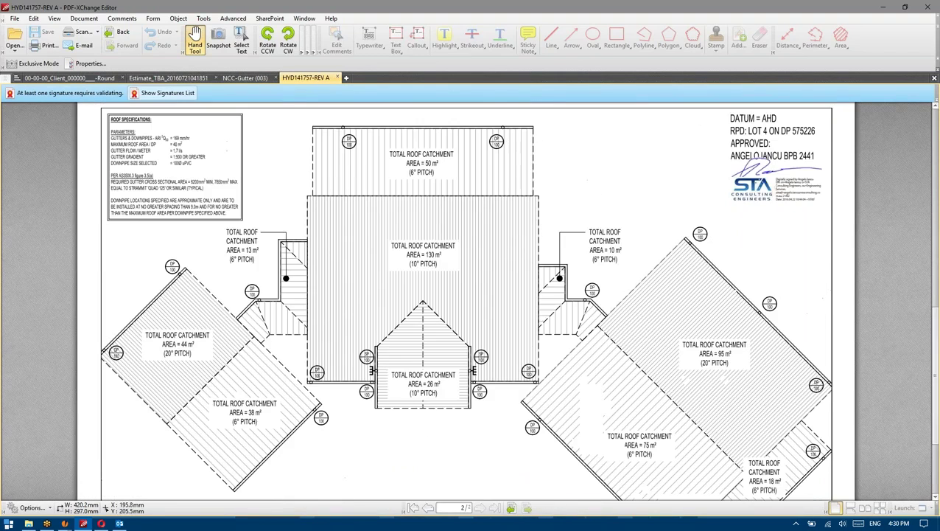
{"action": "scroll", "coordinate": [426, 319], "scroll_direction": "down", "scroll_amount": 1}
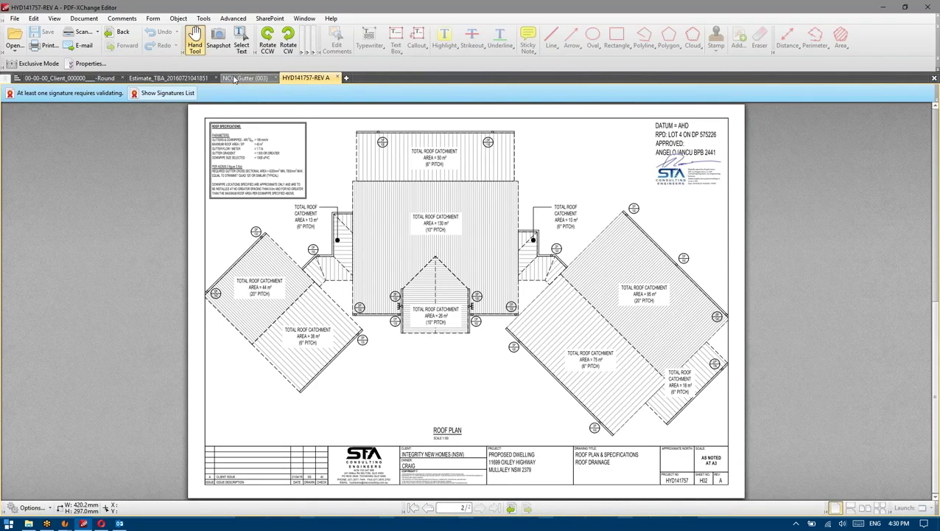
{"action": "left_click", "coordinate": [243, 78]}
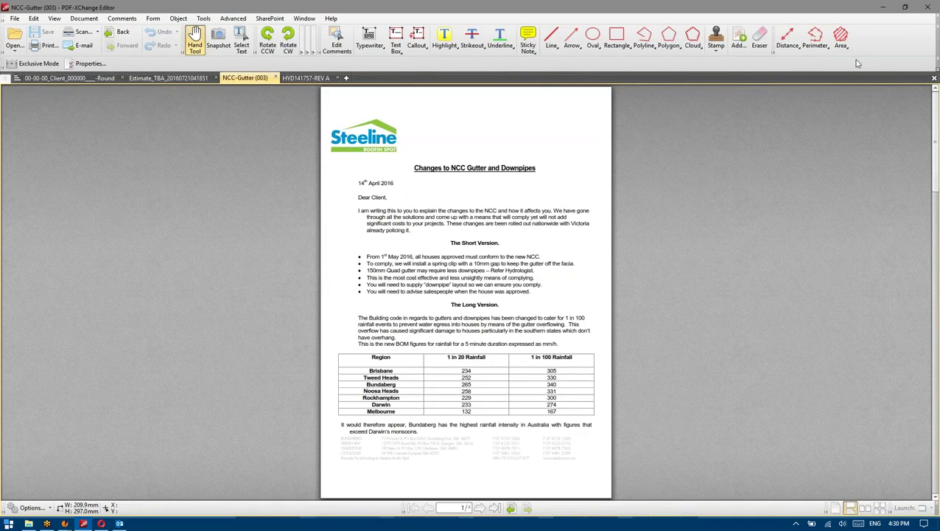
{"action": "scroll", "coordinate": [523, 239], "scroll_direction": "down", "scroll_amount": 10}
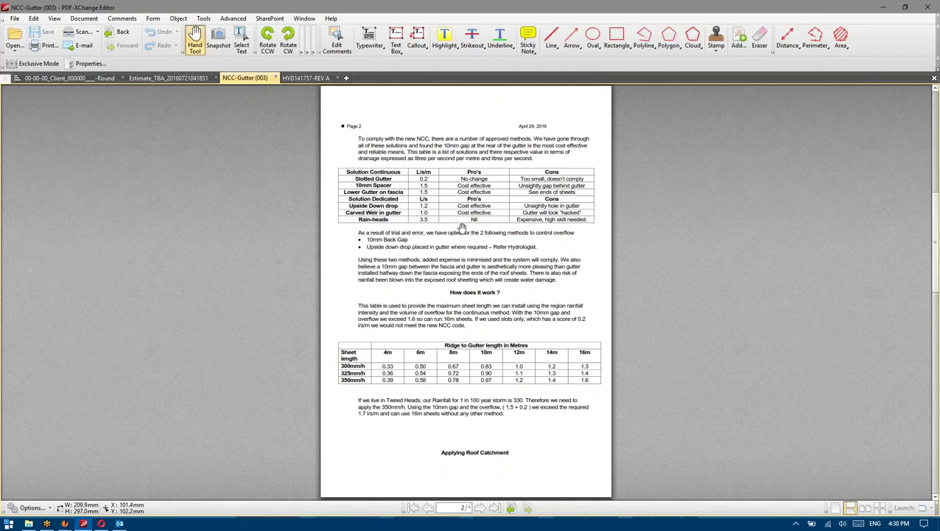
{"action": "scroll", "coordinate": [465, 228], "scroll_direction": "down", "scroll_amount": 10}
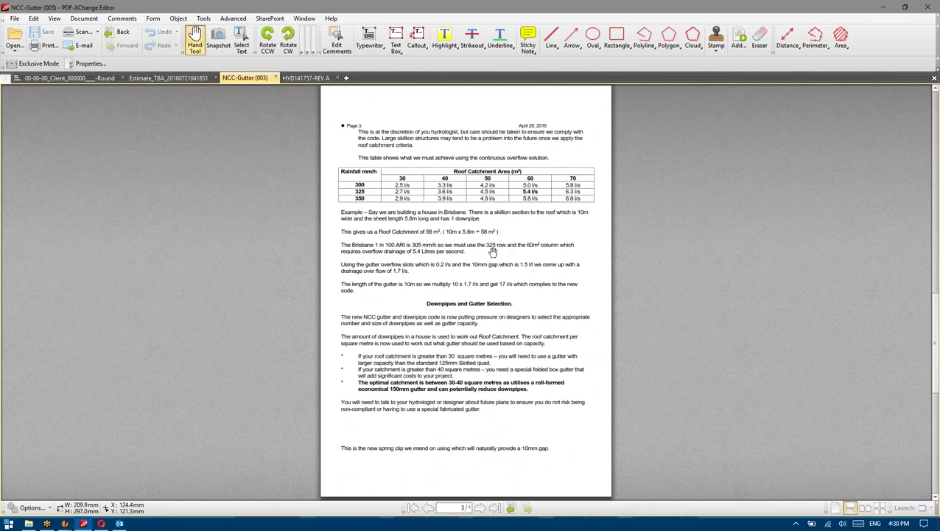
{"action": "scroll", "coordinate": [492, 251], "scroll_direction": "down", "scroll_amount": 5}
{"action": "scroll", "coordinate": [493, 225], "scroll_direction": "up", "scroll_amount": 5}
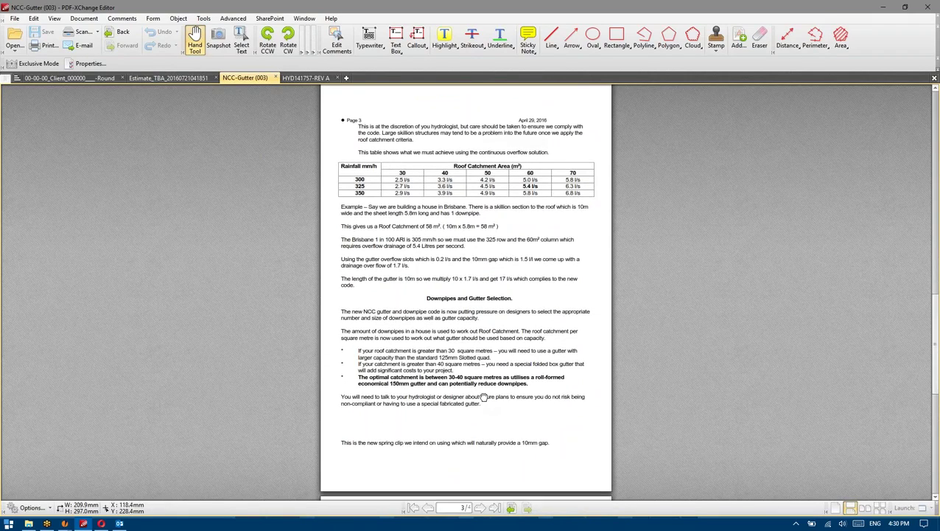
{"action": "scroll", "coordinate": [485, 397], "scroll_direction": "up", "scroll_amount": 1}
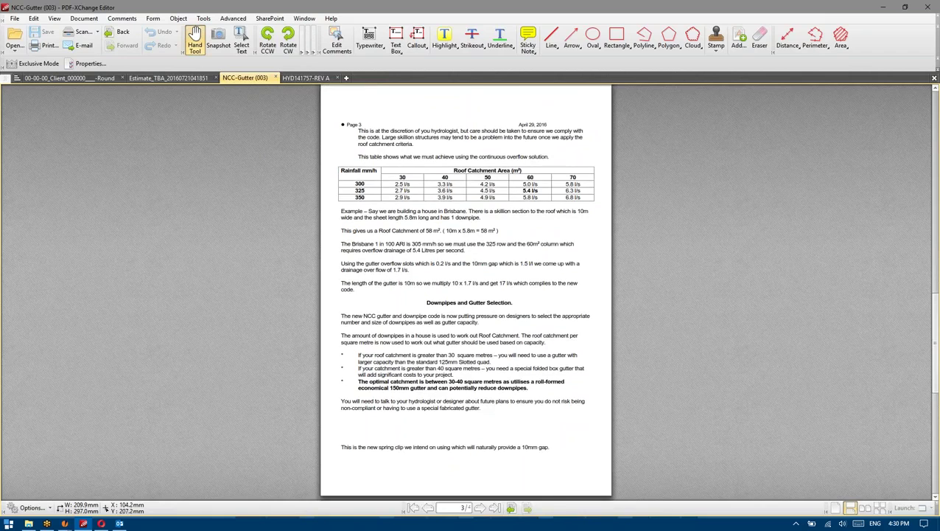
{"action": "scroll", "coordinate": [462, 375], "scroll_direction": "down", "scroll_amount": 4}
{"action": "scroll", "coordinate": [462, 375], "scroll_direction": "up", "scroll_amount": 3}
{"action": "scroll", "coordinate": [478, 261], "scroll_direction": "up", "scroll_amount": 2}
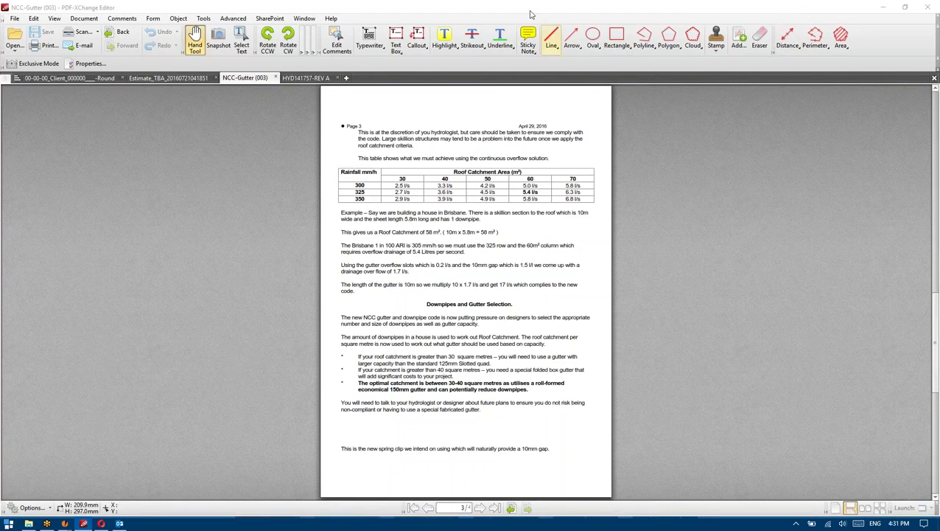
{"action": "left_click", "coordinate": [496, 9]}
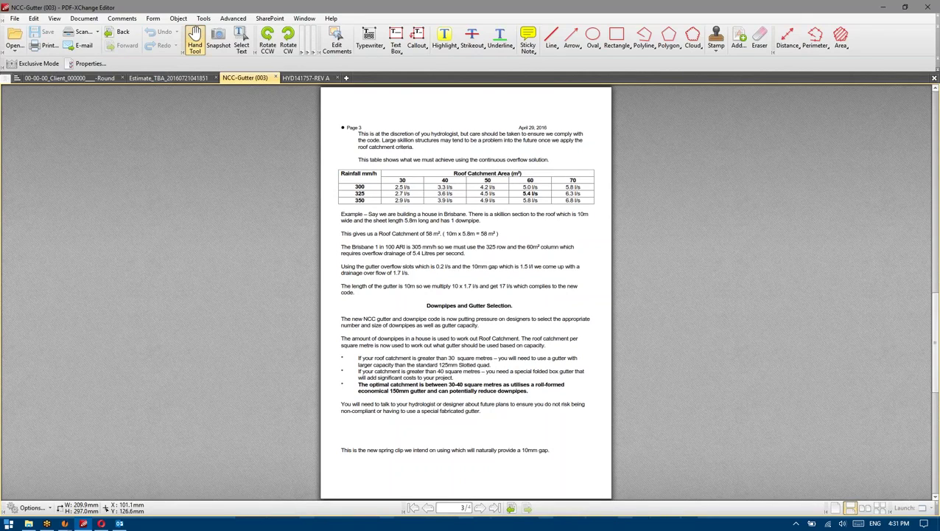
{"action": "left_click_drag", "start_coordinate": [934, 317], "coordinate": [922, 225]}
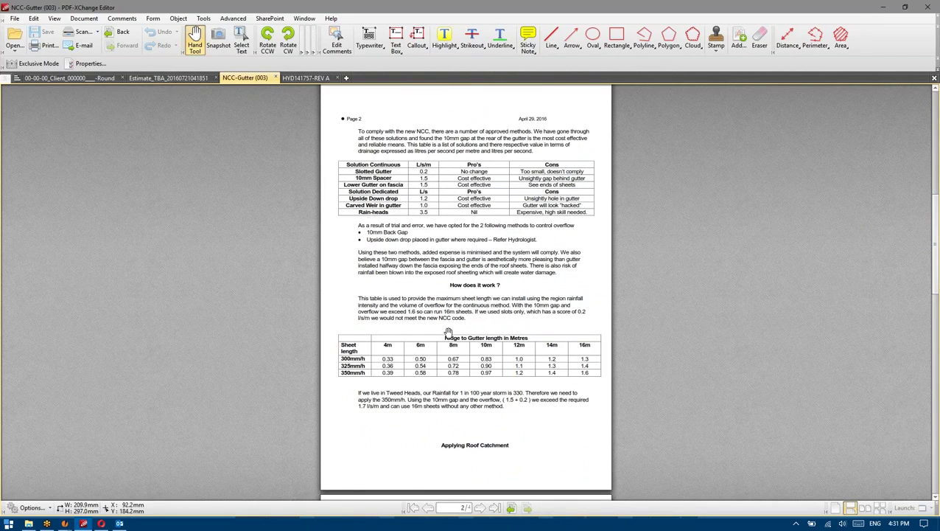
{"action": "scroll", "coordinate": [452, 289], "scroll_direction": "down", "scroll_amount": 5}
{"action": "scroll", "coordinate": [451, 293], "scroll_direction": "down", "scroll_amount": 1}
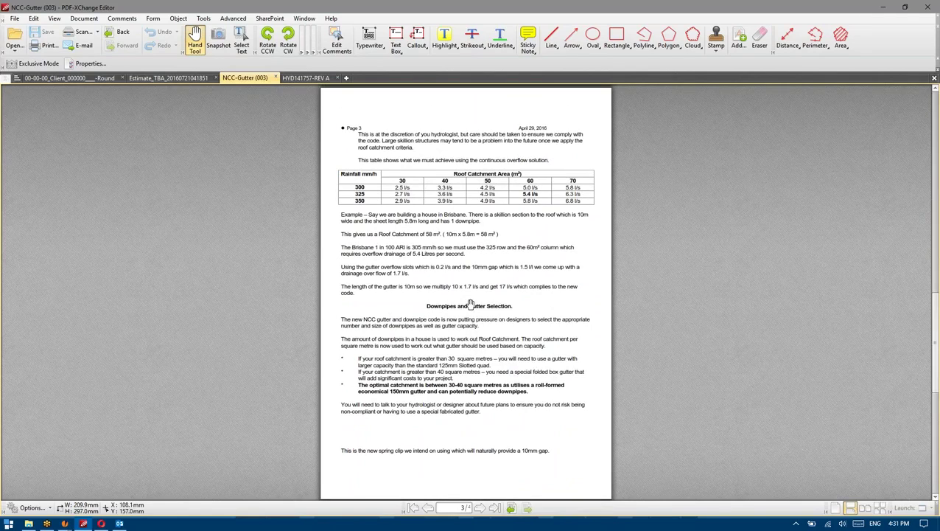
{"action": "scroll", "coordinate": [470, 304], "scroll_direction": "down", "scroll_amount": 8}
{"action": "scroll", "coordinate": [465, 295], "scroll_direction": "up", "scroll_amount": 6}
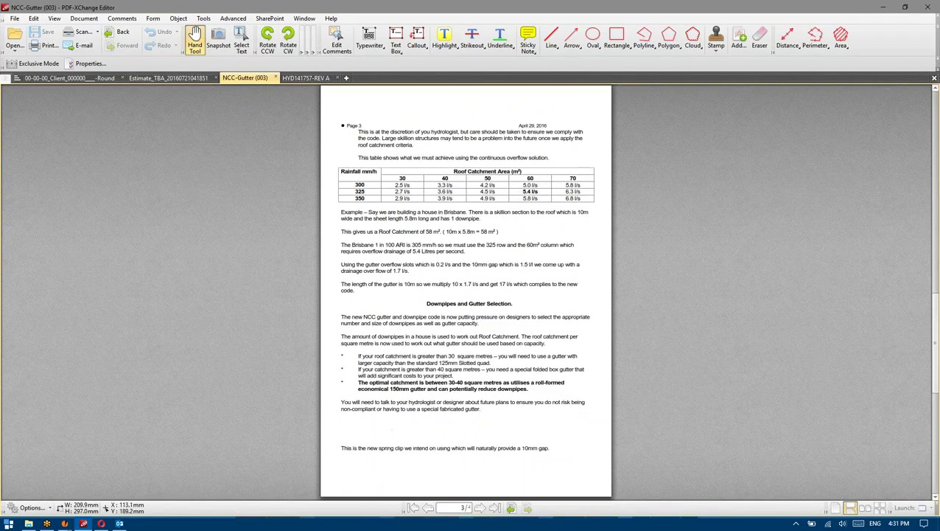
{"action": "scroll", "coordinate": [467, 197], "scroll_direction": "up", "scroll_amount": 3}
{"action": "scroll", "coordinate": [446, 207], "scroll_direction": "up", "scroll_amount": 3}
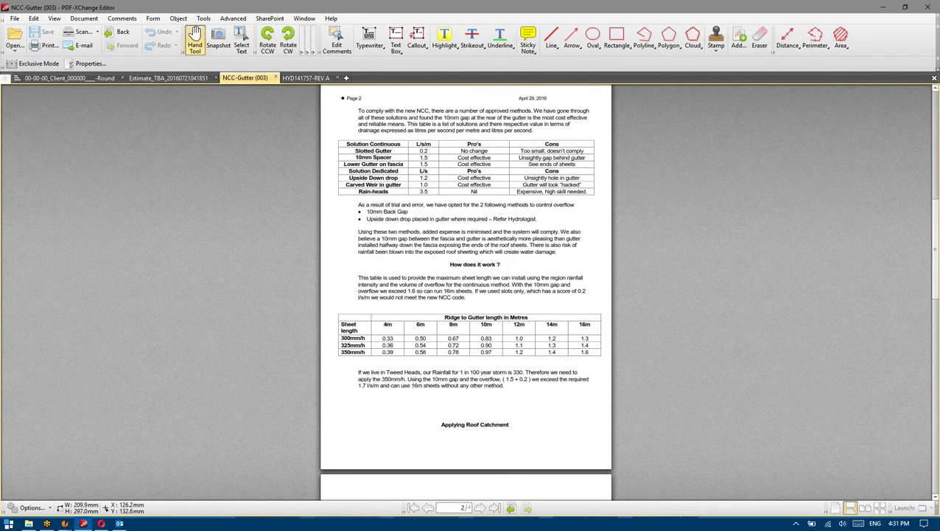
Step: Go back to page 1 of the NCC-Gutter letter and read through into page 2
{"action": "scroll", "coordinate": [483, 272], "scroll_direction": "up", "scroll_amount": 2}
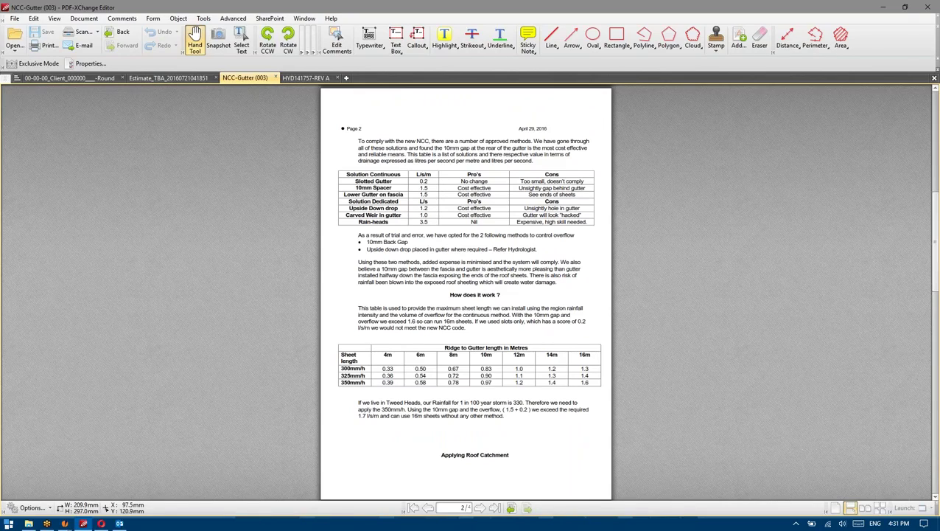
{"action": "key", "text": "Home"}
{"action": "key", "text": "Page_Down"}
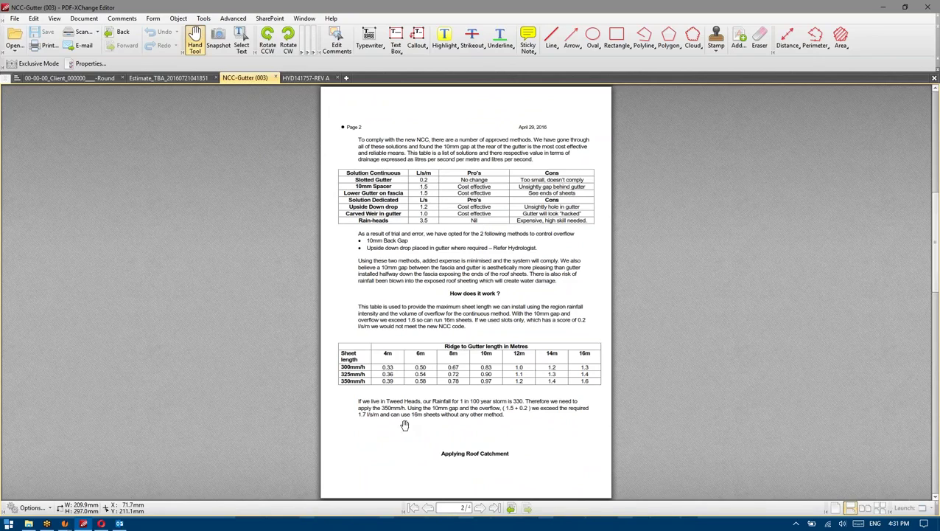
{"action": "left_click_drag", "start_coordinate": [463, 218], "coordinate": [445, 367]}
{"action": "scroll", "coordinate": [446, 366], "scroll_direction": "up", "scroll_amount": 5}
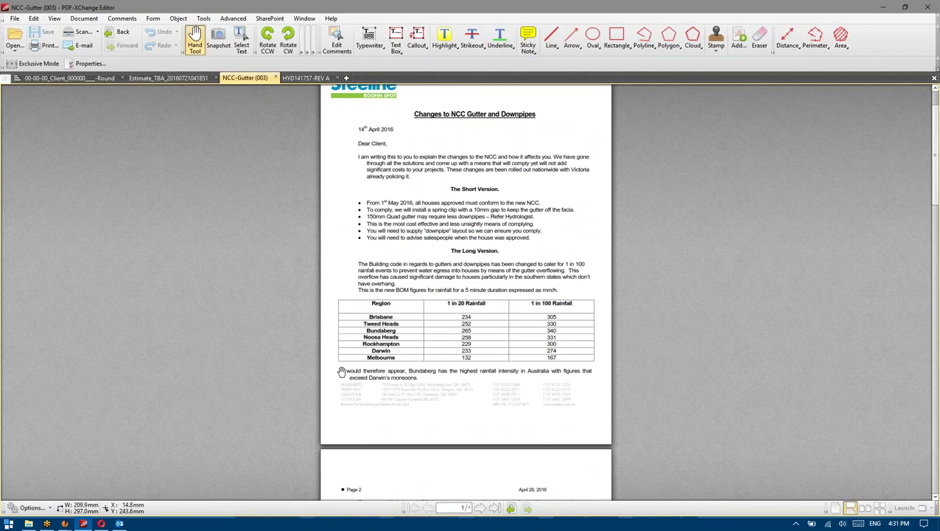
{"action": "scroll", "coordinate": [371, 287], "scroll_direction": "down", "scroll_amount": 5}
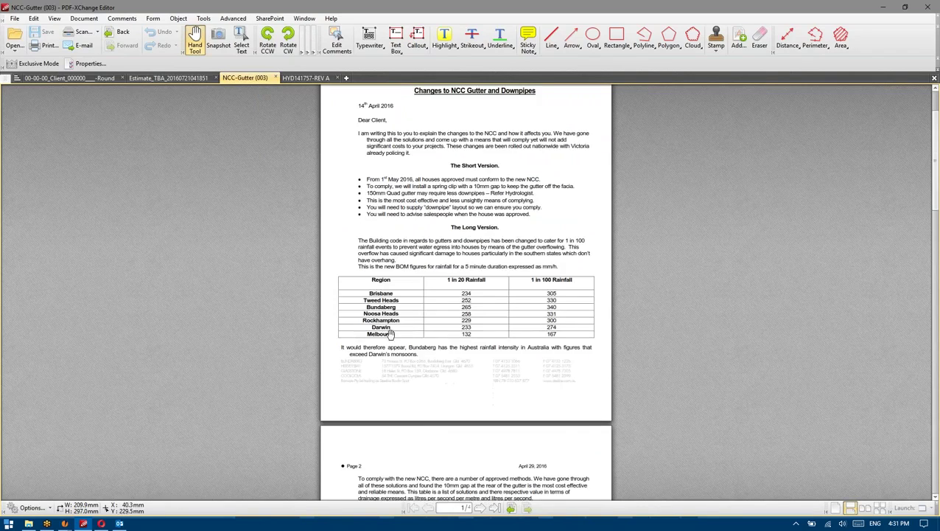
{"action": "scroll", "coordinate": [503, 329], "scroll_direction": "down", "scroll_amount": 3}
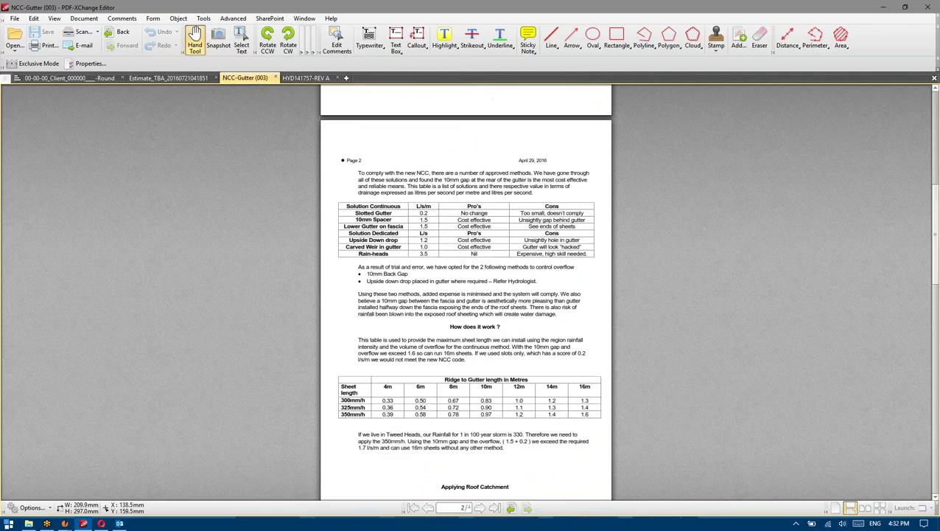
{"action": "scroll", "coordinate": [404, 194], "scroll_direction": "up", "scroll_amount": 1}
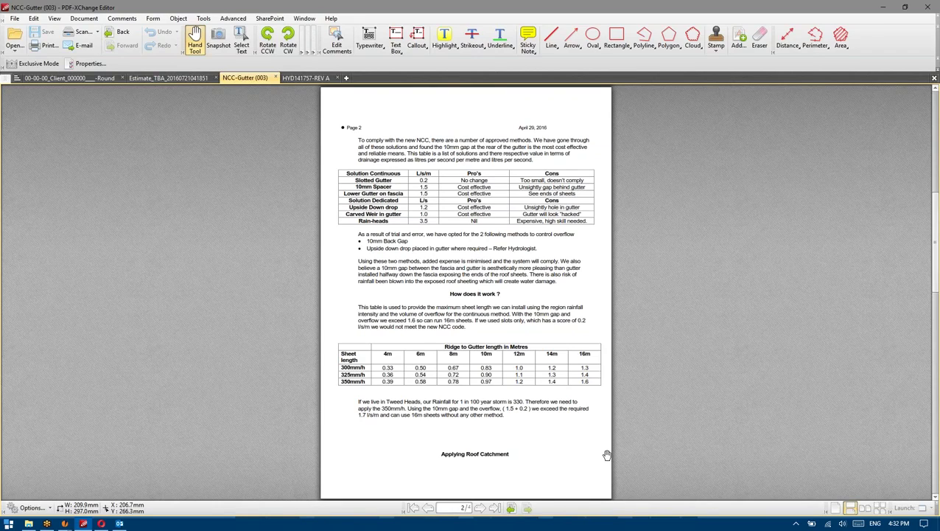
{"action": "scroll", "coordinate": [568, 375], "scroll_direction": "down", "scroll_amount": 3}
{"action": "scroll", "coordinate": [569, 375], "scroll_direction": "up", "scroll_amount": 1}
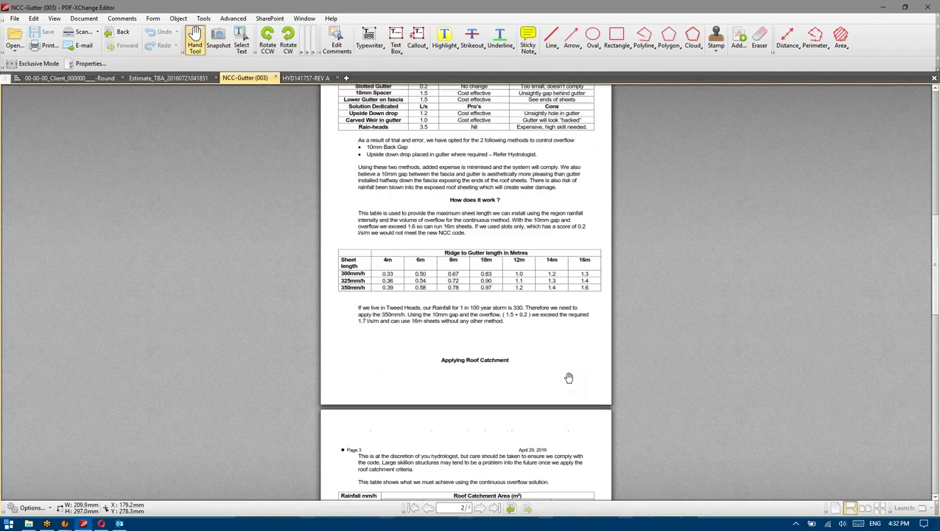
{"action": "scroll", "coordinate": [390, 212], "scroll_direction": "up", "scroll_amount": 1}
{"action": "scroll", "coordinate": [501, 221], "scroll_direction": "down", "scroll_amount": 10}
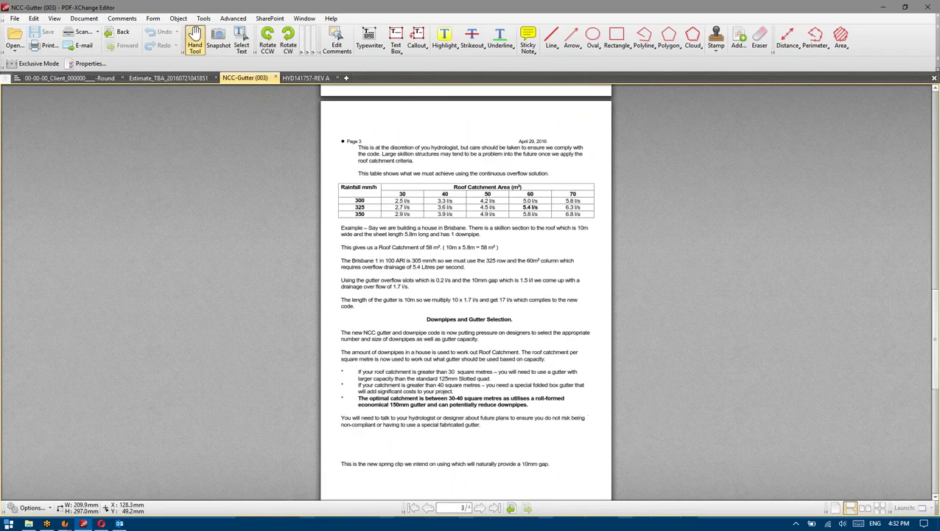
{"action": "left_click_drag", "start_coordinate": [508, 220], "coordinate": [503, 224]}
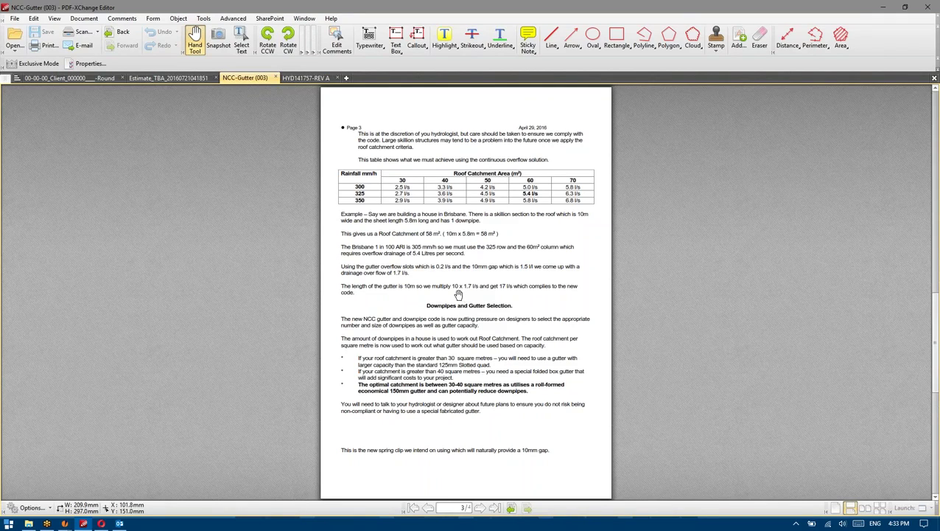
Step: Scroll on through page 4, settling on page 3's roof catchment table and downpipe guidance
{"action": "scroll", "coordinate": [461, 294], "scroll_direction": "down", "scroll_amount": 10}
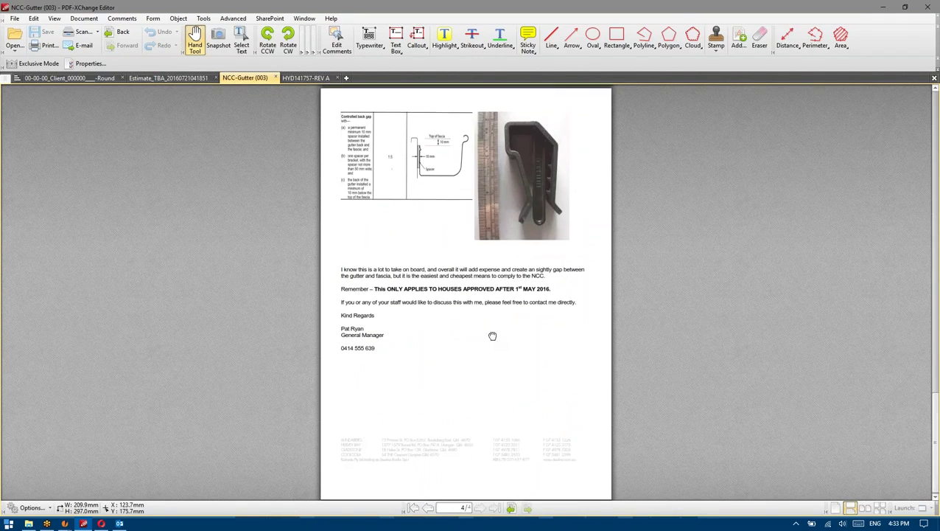
{"action": "scroll", "coordinate": [483, 288], "scroll_direction": "up", "scroll_amount": 2}
{"action": "scroll", "coordinate": [480, 266], "scroll_direction": "down", "scroll_amount": 2}
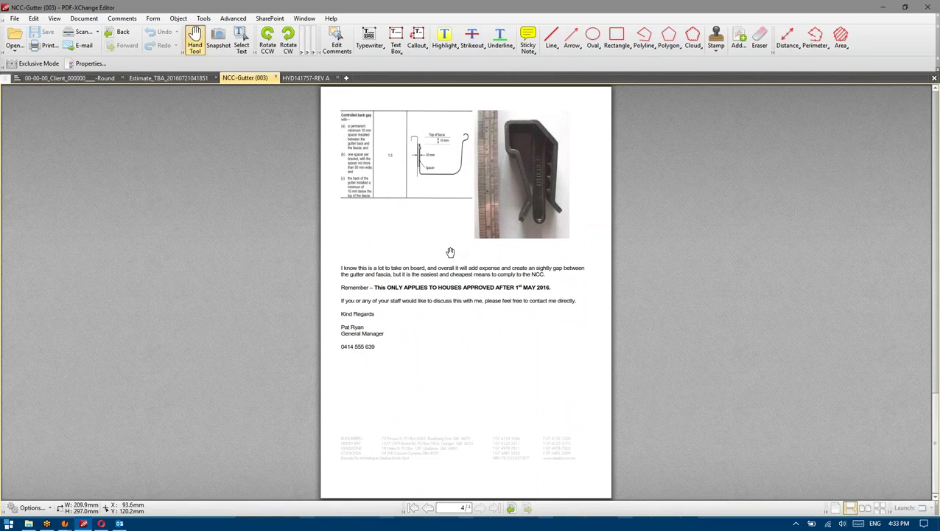
{"action": "scroll", "coordinate": [455, 283], "scroll_direction": "up", "scroll_amount": 5}
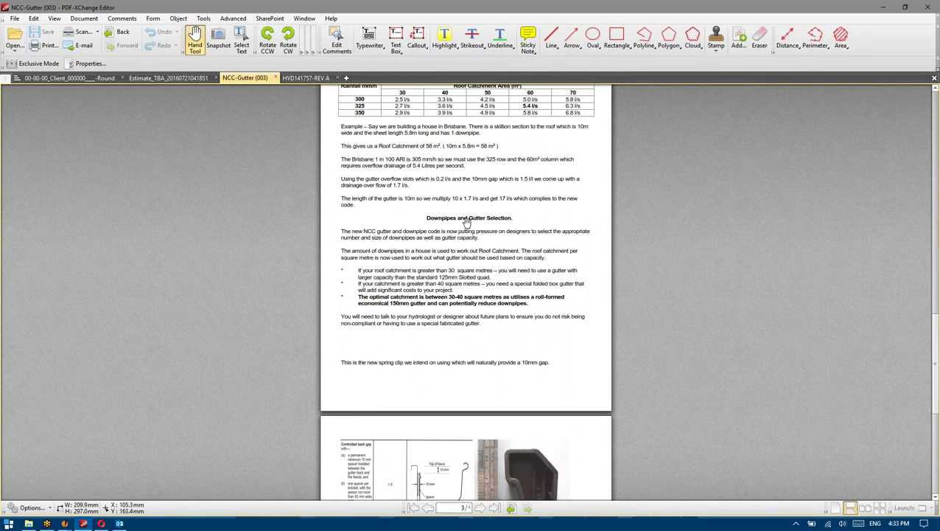
{"action": "scroll", "coordinate": [466, 223], "scroll_direction": "up", "scroll_amount": 3}
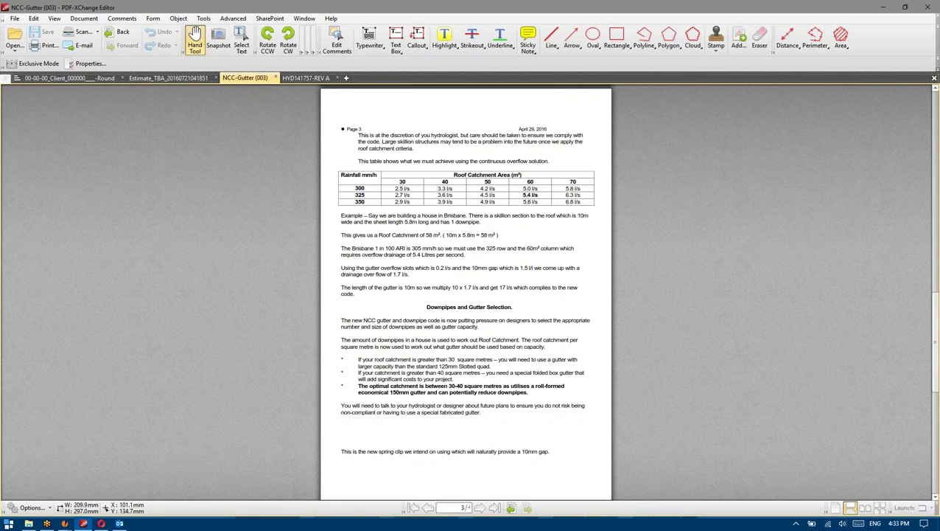
{"action": "scroll", "coordinate": [456, 241], "scroll_direction": "up", "scroll_amount": 10}
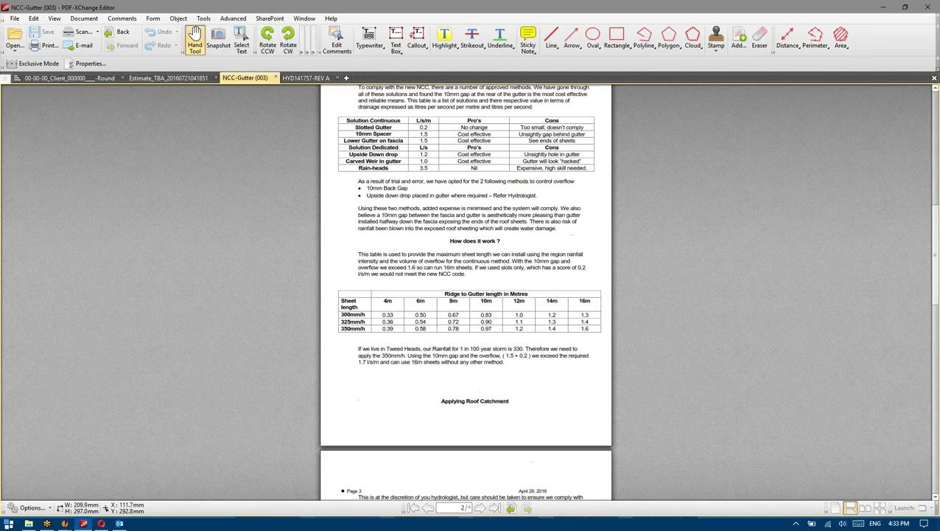
{"action": "scroll", "coordinate": [444, 393], "scroll_direction": "up", "scroll_amount": 1}
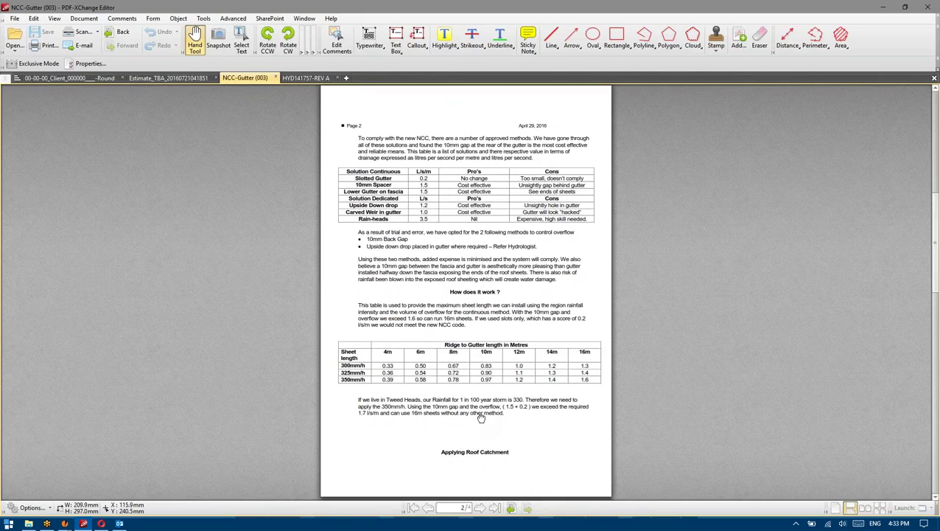
{"action": "scroll", "coordinate": [444, 393], "scroll_direction": "down", "scroll_amount": 10}
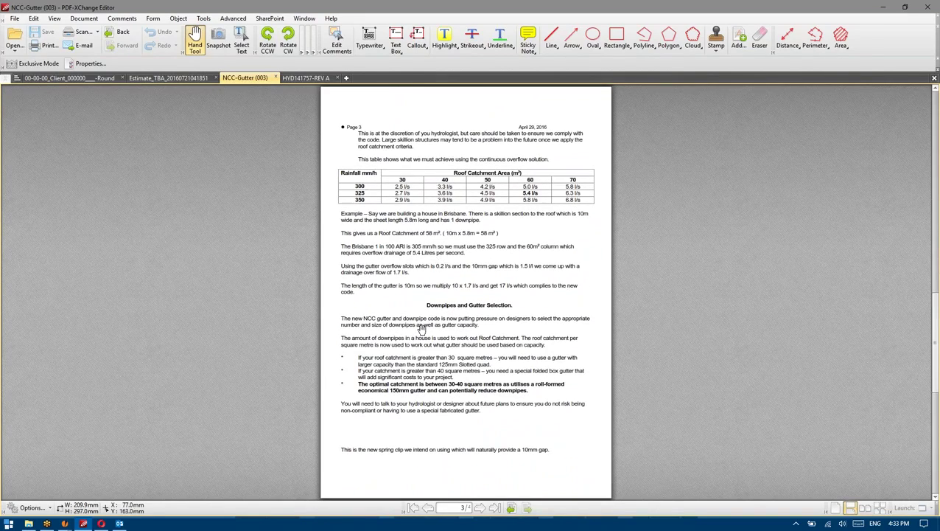
{"action": "scroll", "coordinate": [420, 328], "scroll_direction": "down", "scroll_amount": 6}
{"action": "scroll", "coordinate": [415, 348], "scroll_direction": "up", "scroll_amount": 3}
{"action": "scroll", "coordinate": [415, 348], "scroll_direction": "up", "scroll_amount": 5}
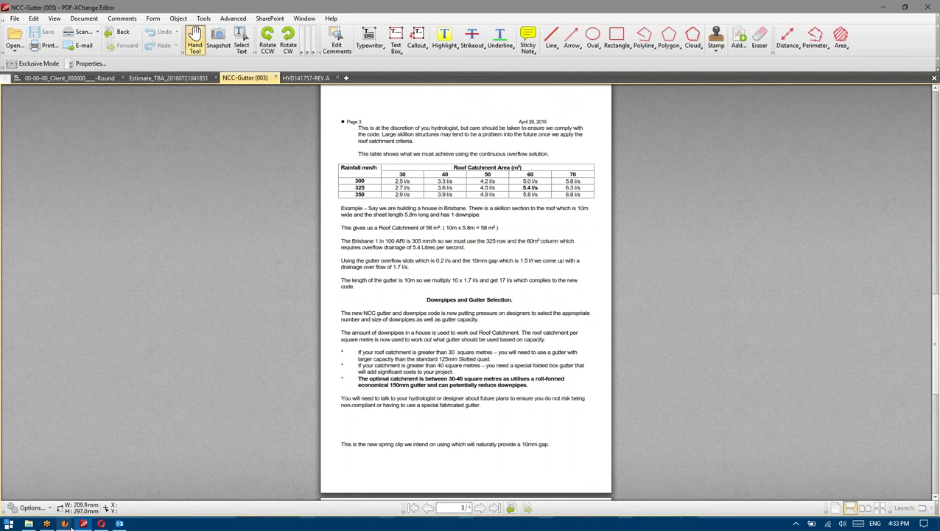
Step: Switch to the Integrity New Homes job 130103, glance at its task list, then return to attachments
{"action": "mouse_move", "coordinate": [64, 523]}
{"action": "left_click", "coordinate": [65, 523]}
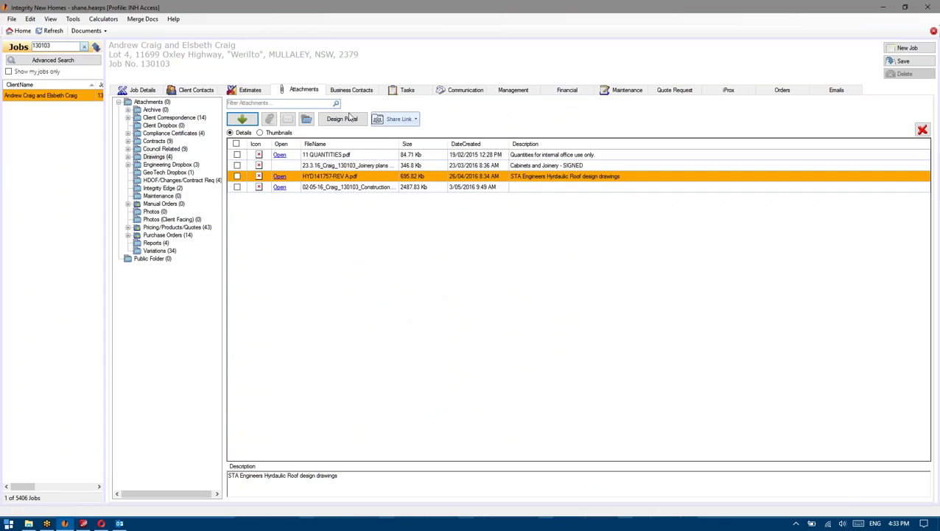
{"action": "left_click", "coordinate": [411, 90]}
{"action": "scroll", "coordinate": [442, 243], "scroll_direction": "down", "scroll_amount": 10}
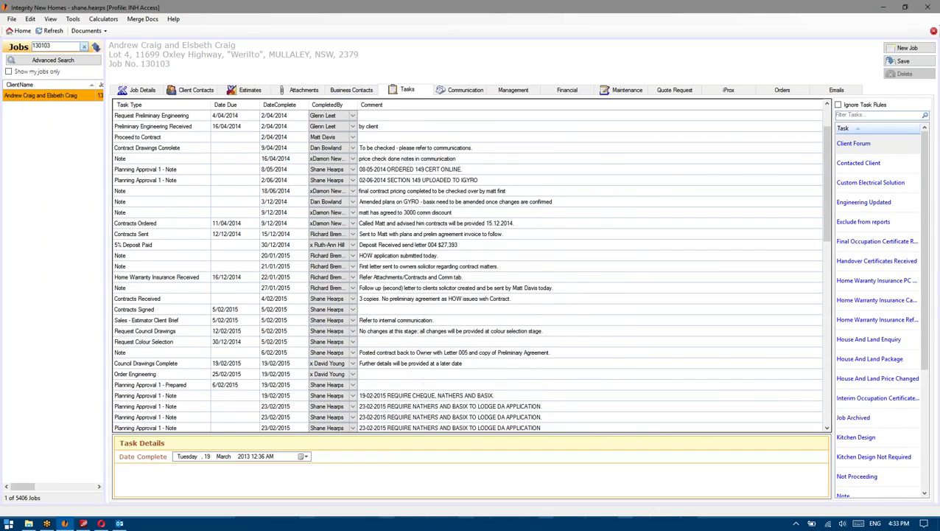
{"action": "left_click", "coordinate": [299, 90]}
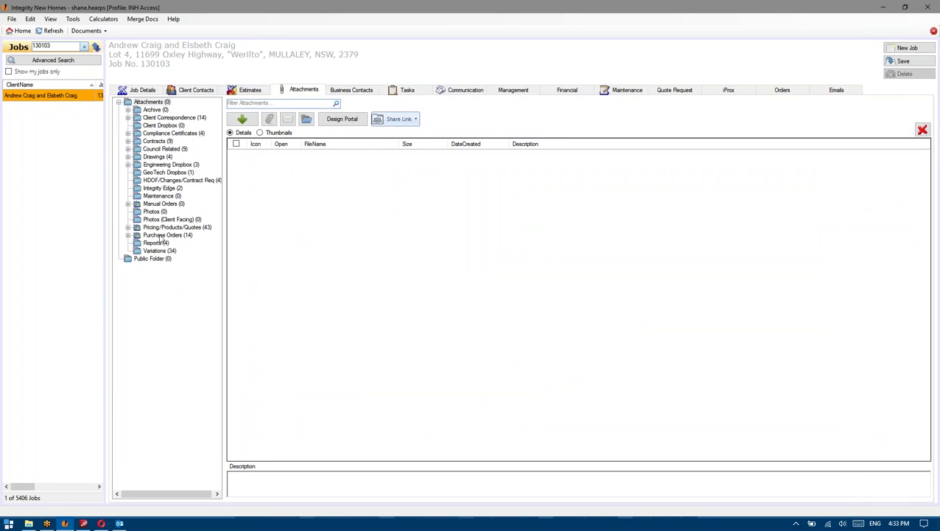
Step: Browse the Contracts and Pricing/Products/Quotes folders to list the 24 Accepted Quotes files
{"action": "left_click", "coordinate": [156, 141]}
{"action": "left_click", "coordinate": [175, 227]}
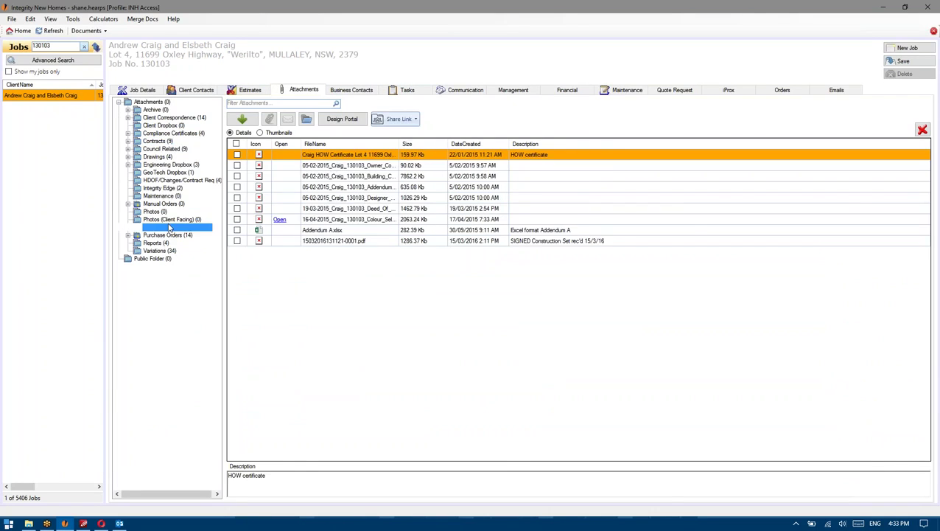
{"action": "left_click", "coordinate": [128, 227]}
{"action": "left_click", "coordinate": [171, 234]}
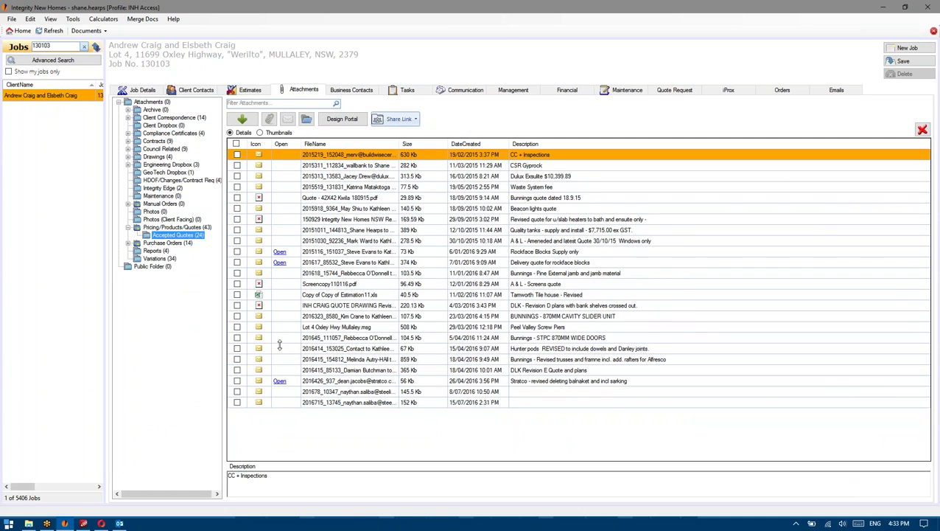
{"action": "left_click", "coordinate": [178, 229]}
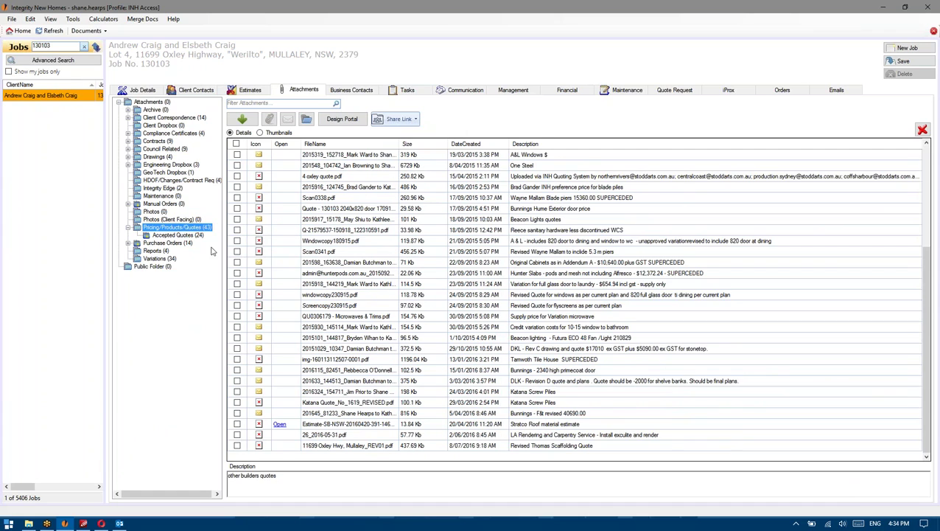
{"action": "left_click", "coordinate": [179, 235]}
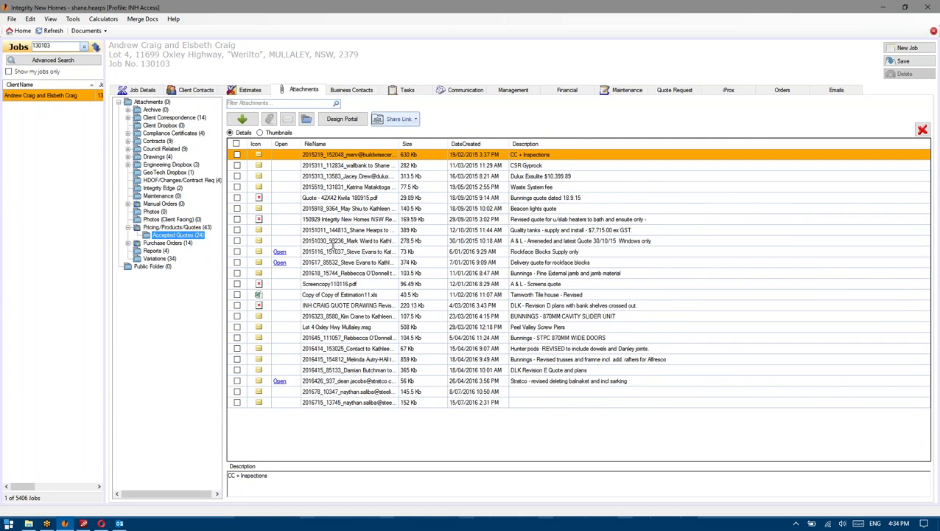
Step: Locate and select HYD141757-REV A.pdf in the Drawings folder, then return to the gutter letter PDF
{"action": "left_click", "coordinate": [169, 181]}
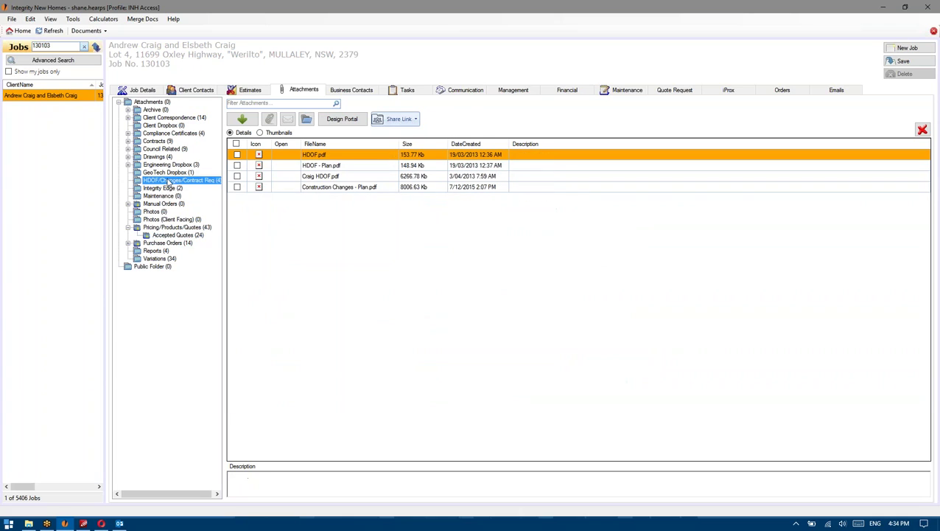
{"action": "left_click", "coordinate": [174, 157]}
{"action": "left_click", "coordinate": [168, 165]}
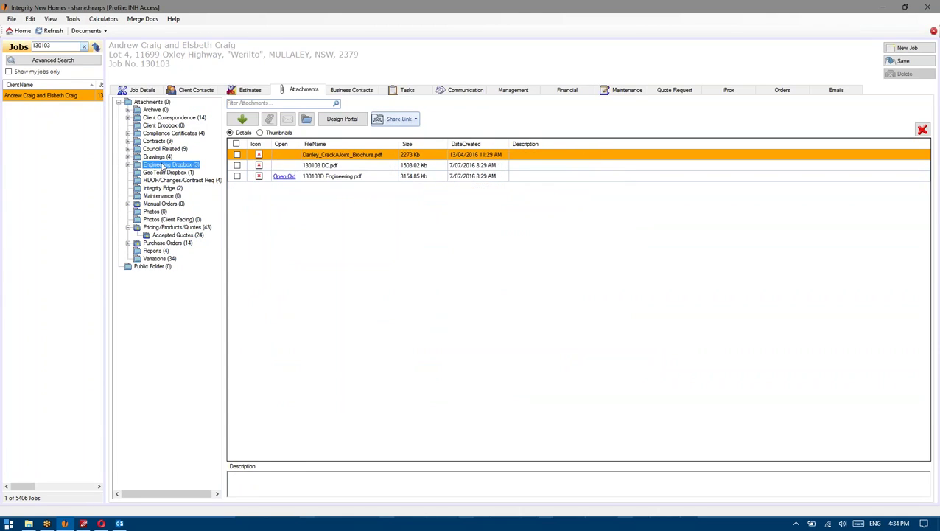
{"action": "left_click", "coordinate": [163, 158]}
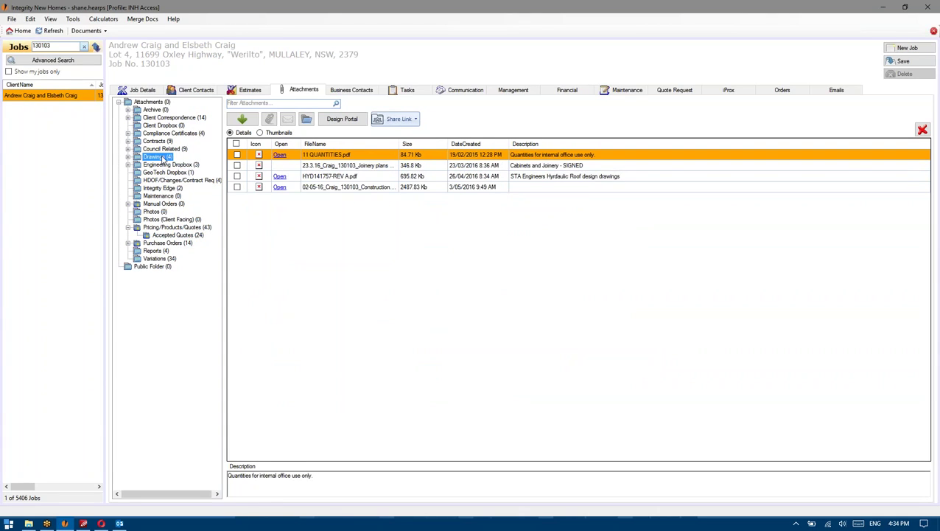
{"action": "left_click", "coordinate": [361, 177]}
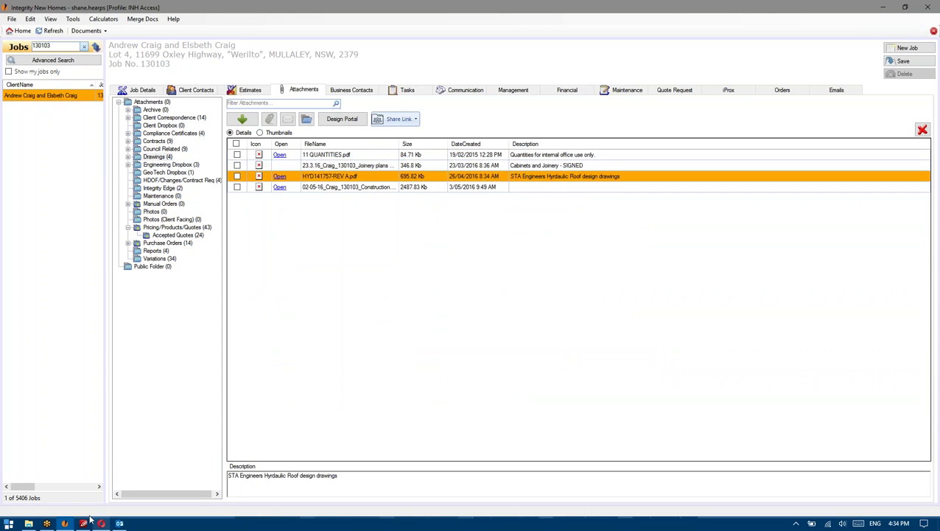
{"action": "left_click", "coordinate": [84, 522]}
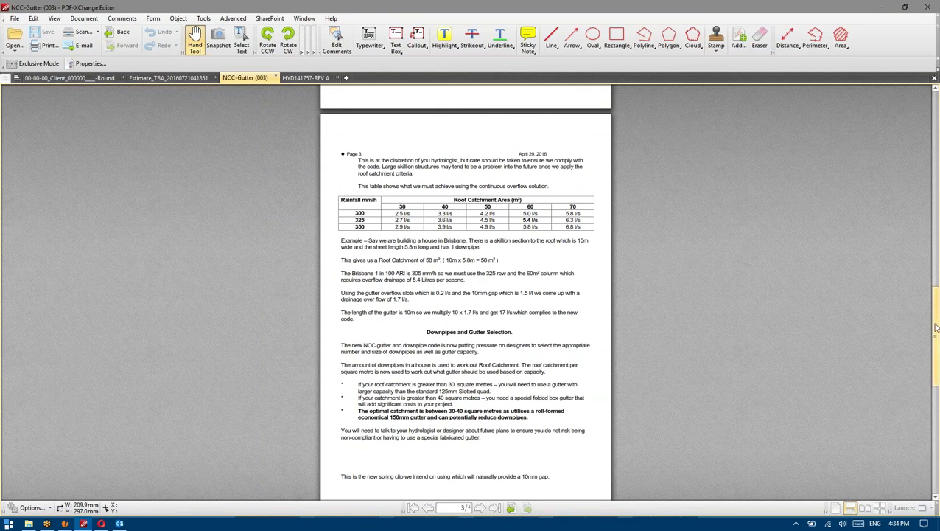
Step: Read through pages 1–4 of the Steeline NCC-Gutter (003) letter
{"action": "left_click_drag", "start_coordinate": [936, 328], "coordinate": [936, 133]}
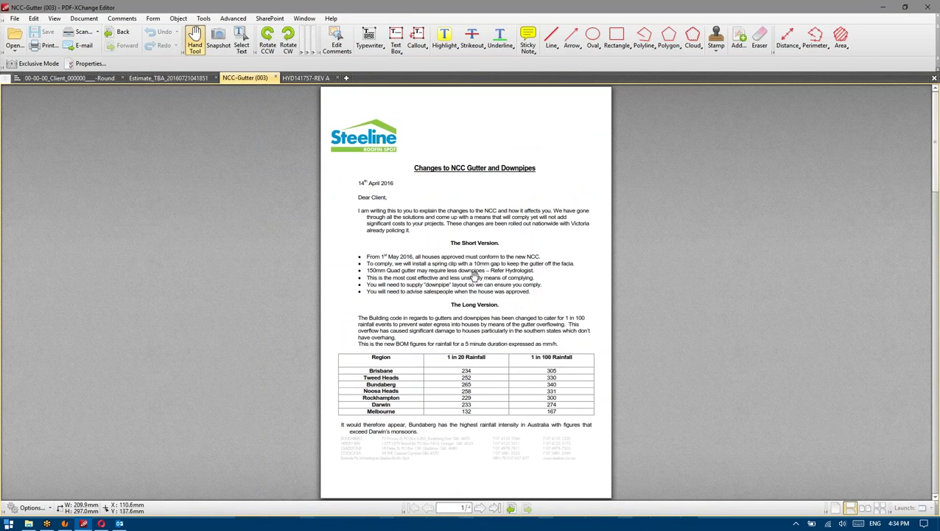
{"action": "scroll", "coordinate": [475, 276], "scroll_direction": "down", "scroll_amount": 10}
{"action": "scroll", "coordinate": [447, 263], "scroll_direction": "up", "scroll_amount": 1}
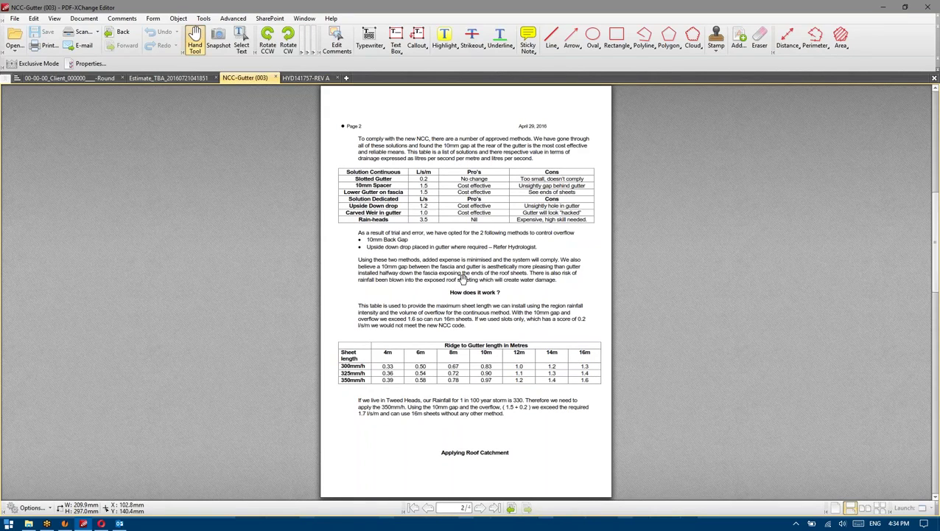
{"action": "scroll", "coordinate": [463, 278], "scroll_direction": "down", "scroll_amount": 10}
{"action": "scroll", "coordinate": [486, 274], "scroll_direction": "down", "scroll_amount": 10}
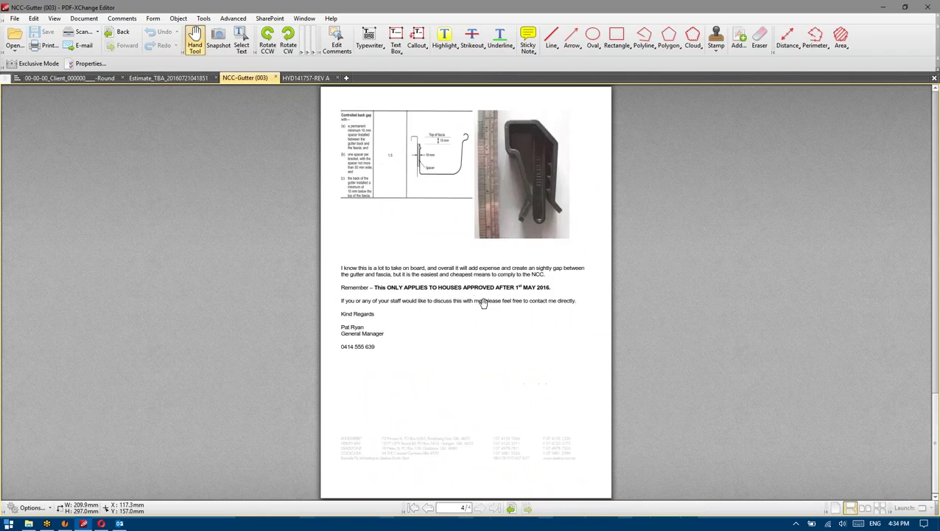
{"action": "scroll", "coordinate": [483, 302], "scroll_direction": "up", "scroll_amount": 10}
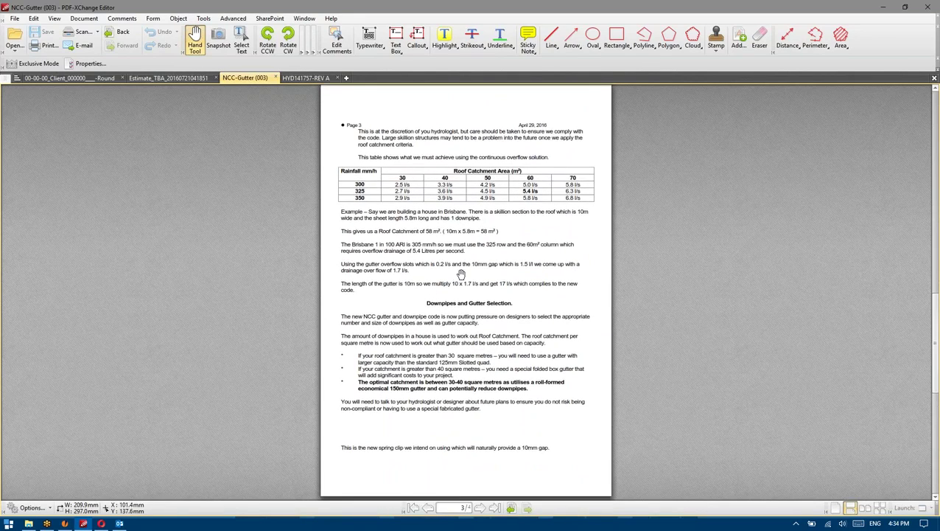
{"action": "scroll", "coordinate": [459, 277], "scroll_direction": "up", "scroll_amount": 5}
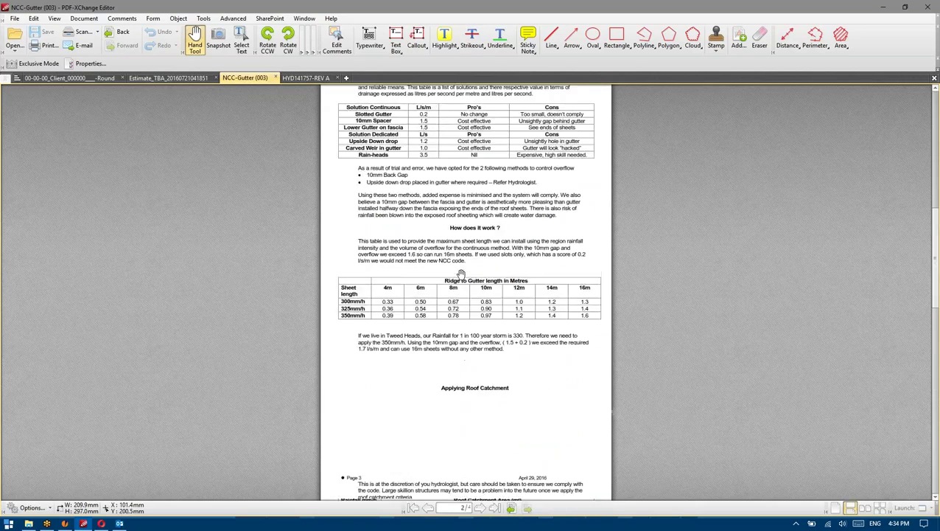
{"action": "scroll", "coordinate": [461, 275], "scroll_direction": "up", "scroll_amount": 3}
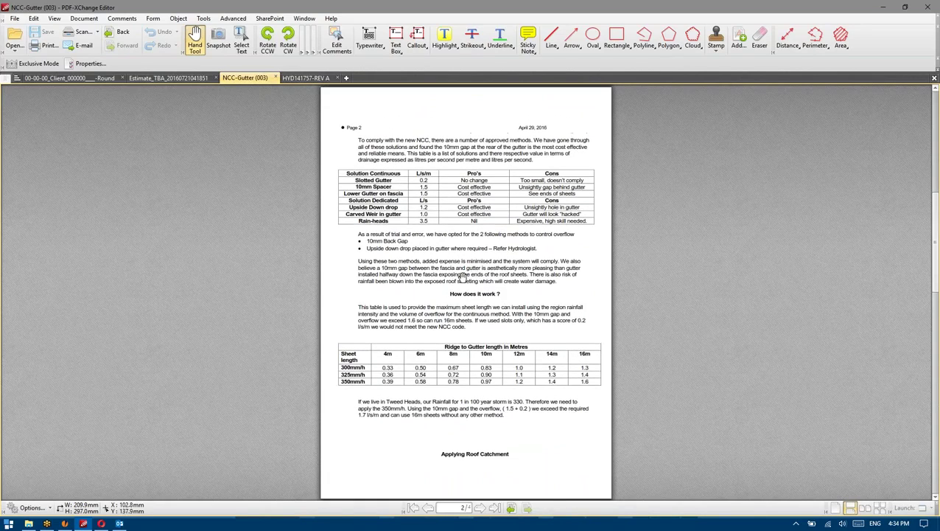
{"action": "scroll", "coordinate": [460, 275], "scroll_direction": "up", "scroll_amount": 5}
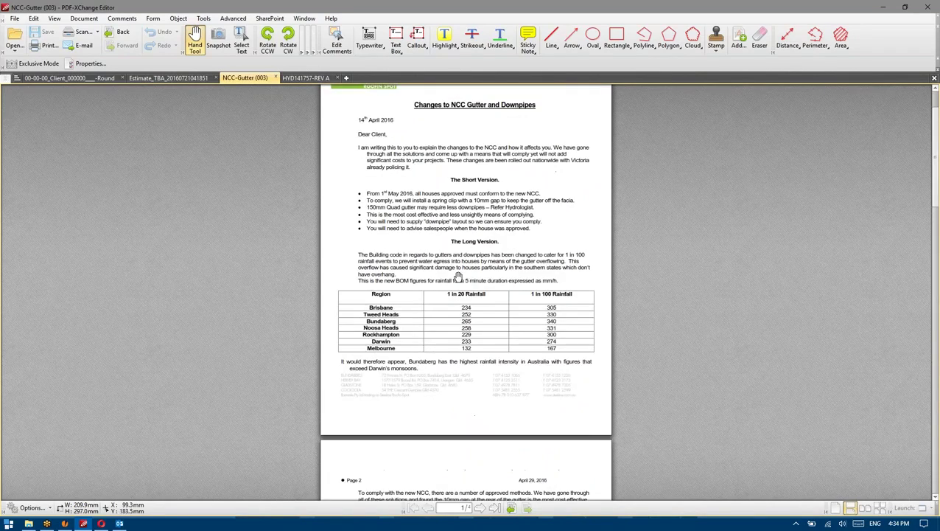
{"action": "scroll", "coordinate": [458, 277], "scroll_direction": "up", "scroll_amount": 3}
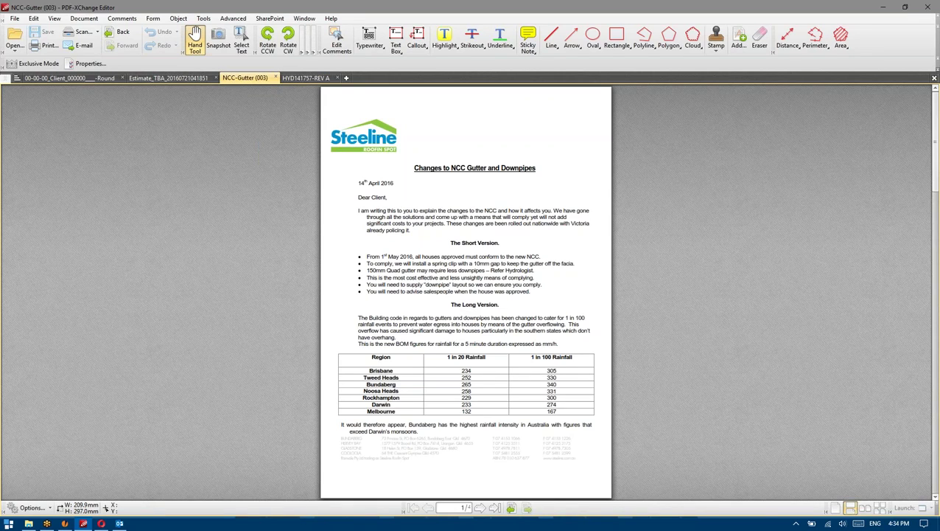
Step: Review the HYD141757-REV A roof plan and the floor plan, then minimise the PDF editor
{"action": "left_click", "coordinate": [305, 77]}
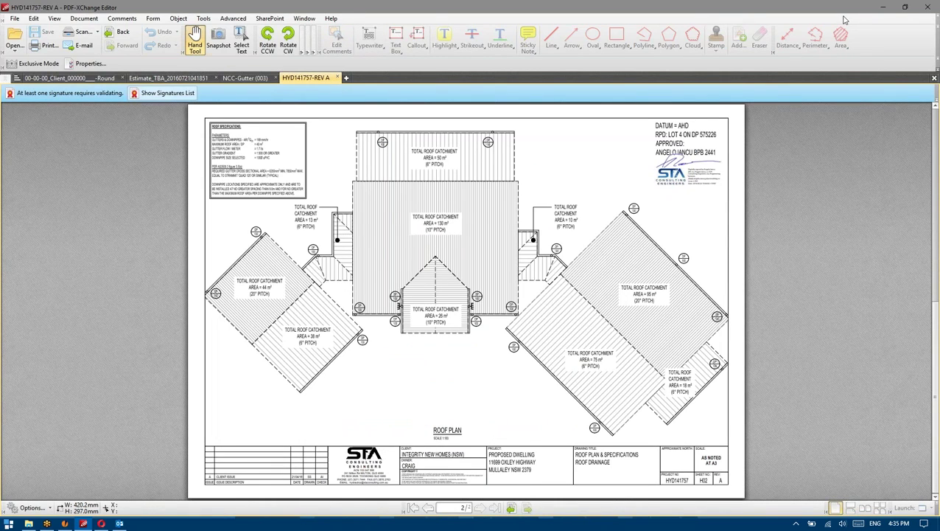
{"action": "left_click", "coordinate": [70, 78]}
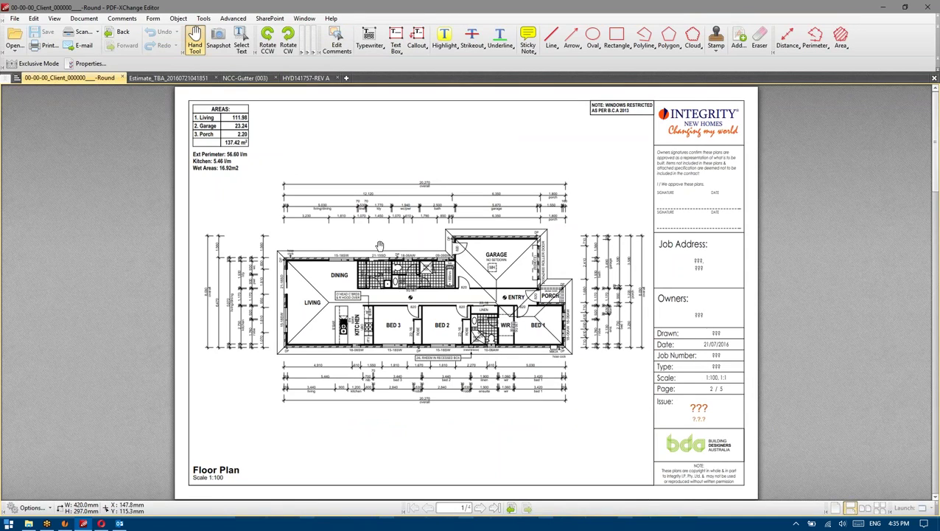
{"action": "left_click", "coordinate": [880, 8]}
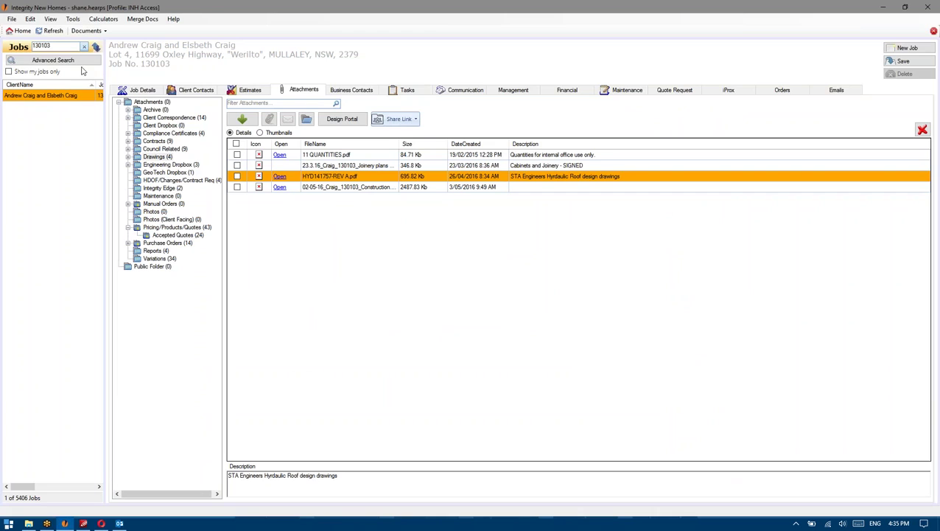
Step: Find the 'test tra' job, rename its Contractual Name to 'Standard - Test Training', save, and return to the floor plan
{"action": "type", "text": "test train"}
{"action": "left_click", "coordinate": [153, 89]}
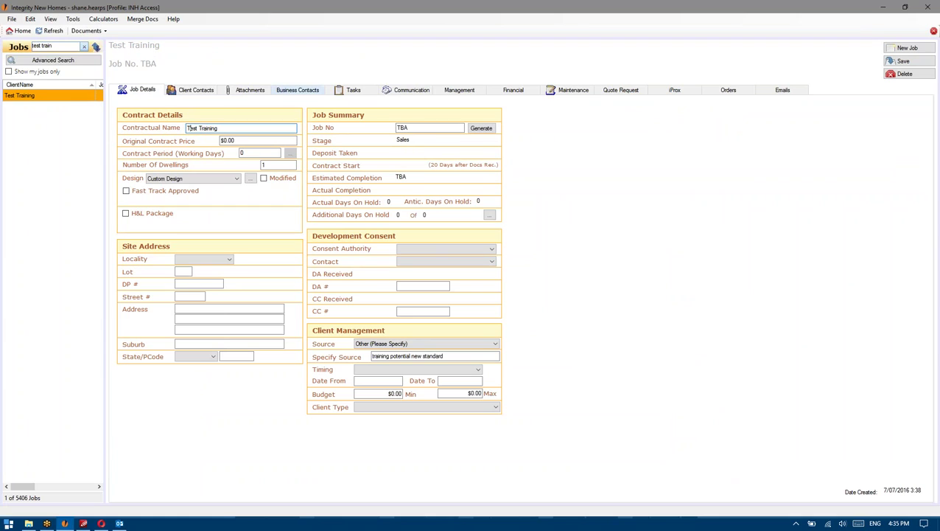
{"action": "type", "text": "standard -"}
{"action": "left_click", "coordinate": [189, 128]}
{"action": "key", "text": "BackSpace"}
{"action": "type", "text": "S"}
{"action": "left_click", "coordinate": [912, 62]}
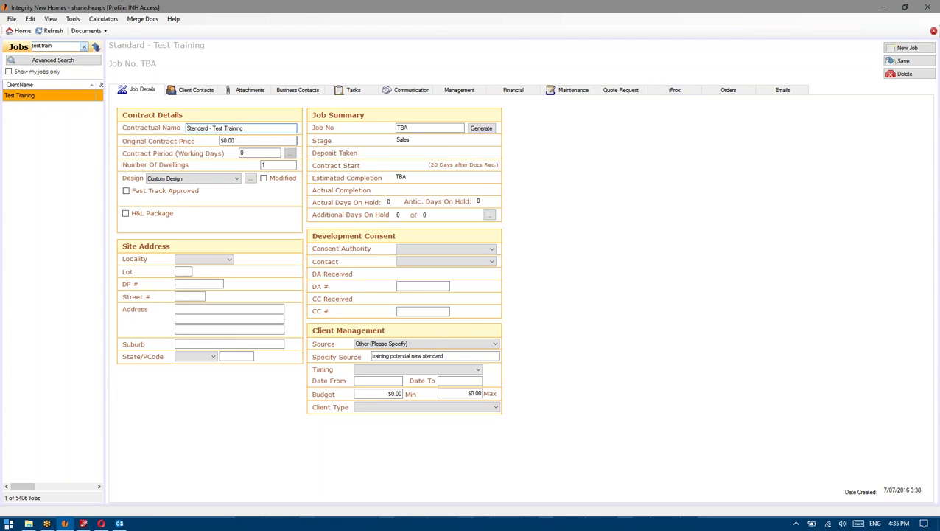
{"action": "left_click", "coordinate": [84, 524]}
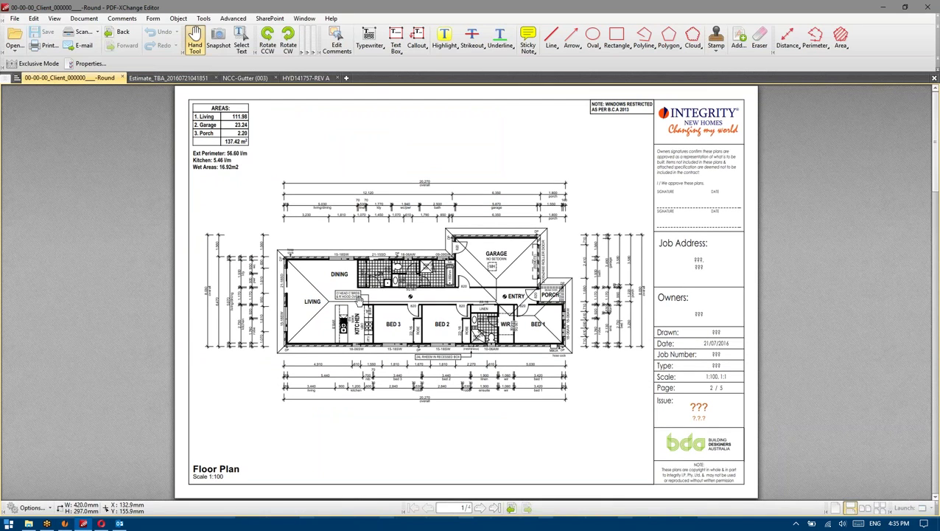
Step: Zoom into the floor plan for detail, then zoom back out
{"action": "scroll", "coordinate": [359, 298], "scroll_direction": "up", "scroll_amount": 2}
{"action": "scroll", "coordinate": [349, 322], "scroll_direction": "up", "scroll_amount": 1}
{"action": "scroll", "coordinate": [387, 313], "scroll_direction": "up", "scroll_amount": 1}
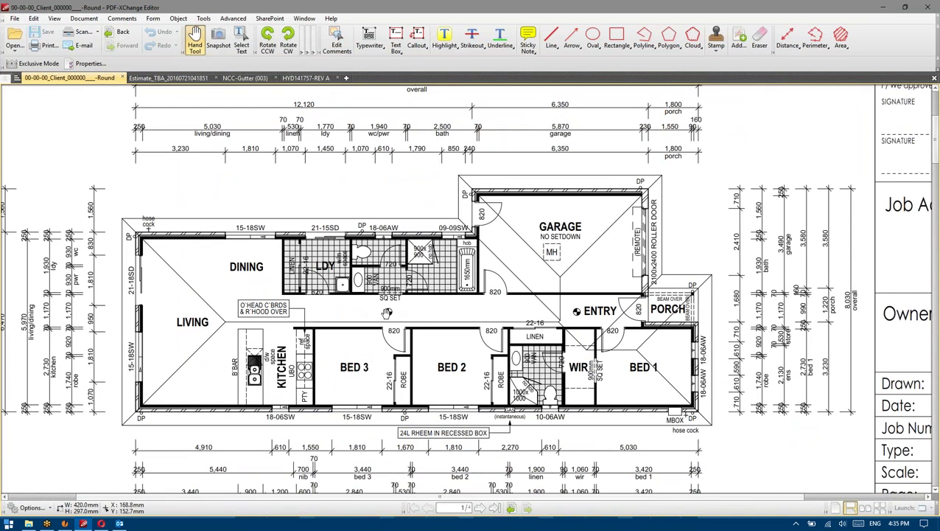
{"action": "scroll", "coordinate": [387, 312], "scroll_direction": "down", "scroll_amount": 1}
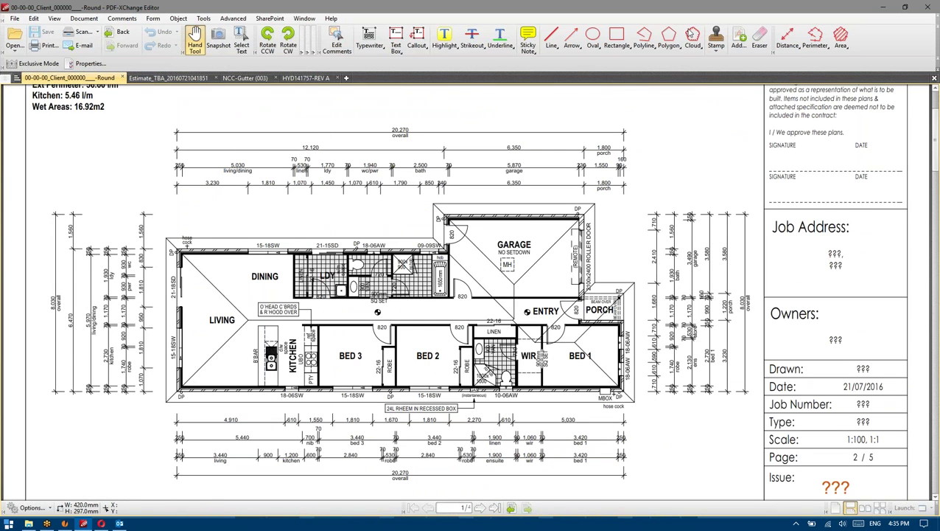
{"action": "scroll", "coordinate": [195, 37], "scroll_direction": "down", "scroll_amount": 1}
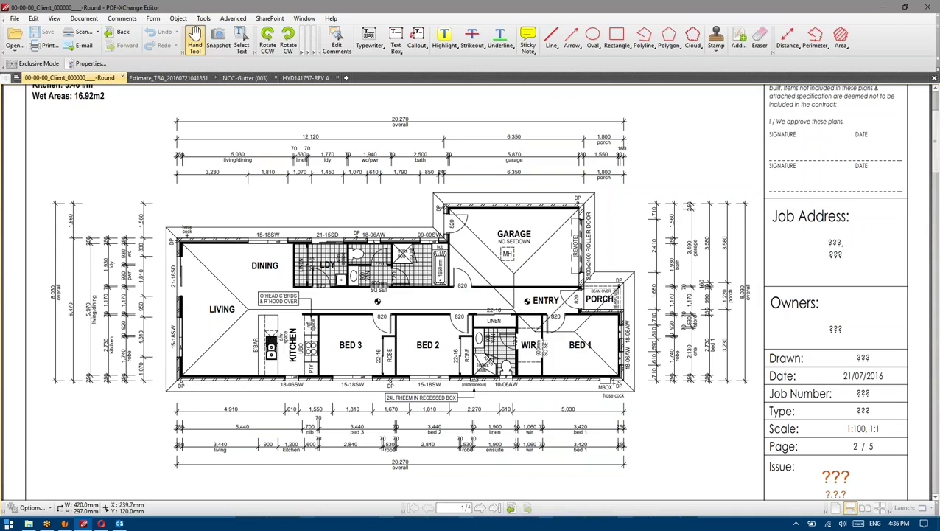
Step: Scroll past the front, left, rear and right elevations to the page 4 Electrical/Floor Covering Plan
{"action": "scroll", "coordinate": [493, 264], "scroll_direction": "down", "scroll_amount": 2, "text": "ctrl"}
{"action": "scroll", "coordinate": [492, 264], "scroll_direction": "down", "scroll_amount": 5}
{"action": "scroll", "coordinate": [433, 327], "scroll_direction": "down", "scroll_amount": 3}
{"action": "scroll", "coordinate": [441, 295], "scroll_direction": "down", "scroll_amount": 10}
{"action": "scroll", "coordinate": [440, 295], "scroll_direction": "up", "scroll_amount": 1}
{"action": "scroll", "coordinate": [433, 280], "scroll_direction": "down", "scroll_amount": 5}
{"action": "scroll", "coordinate": [433, 280], "scroll_direction": "down", "scroll_amount": 8}
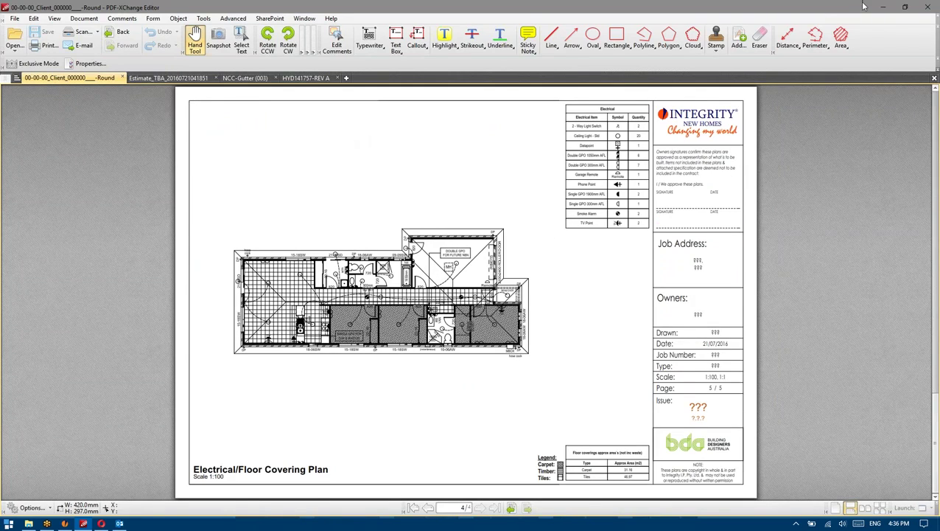